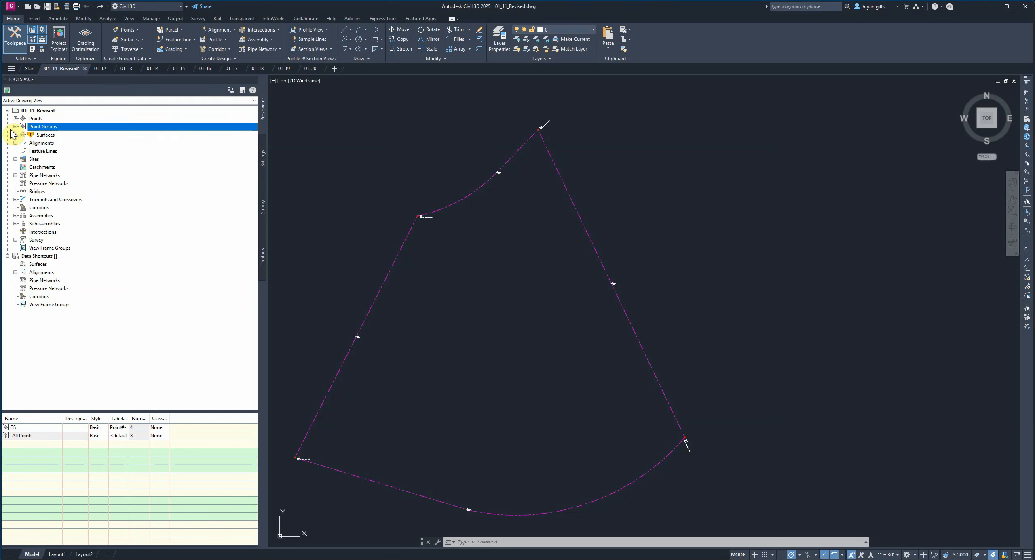
- Open the properties of the _All Points point group and review the available point label styles
left_click(15, 127)
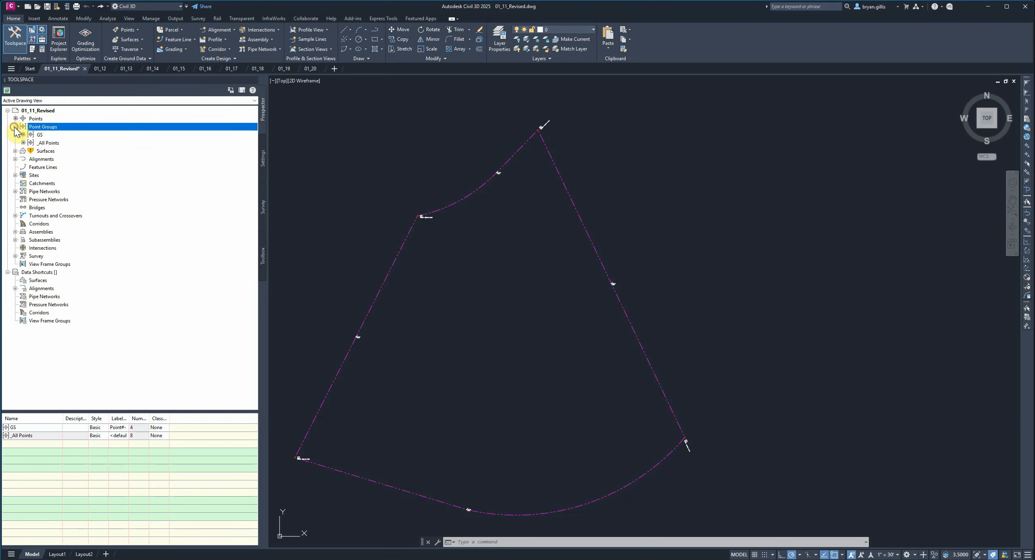
right_click(48, 144)
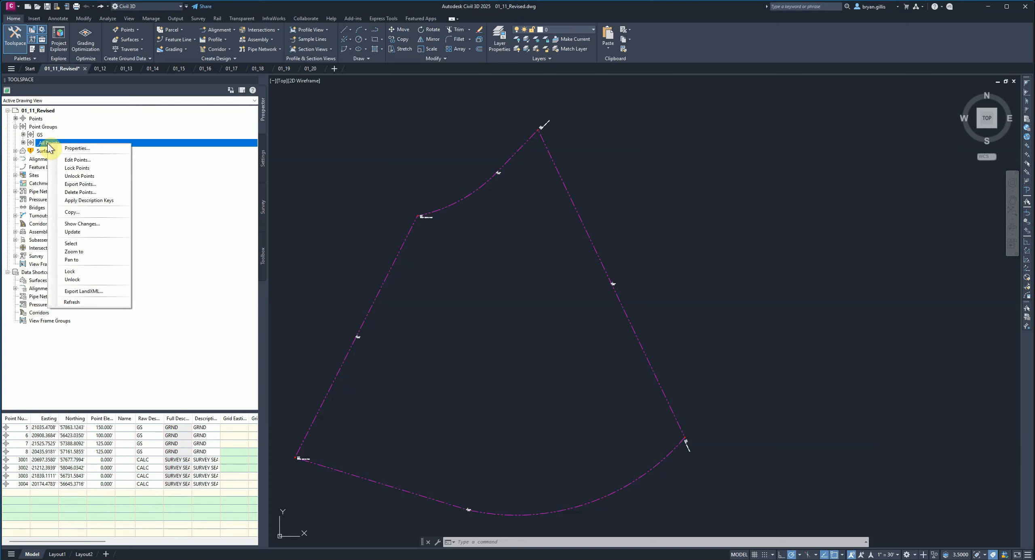
left_click(73, 149)
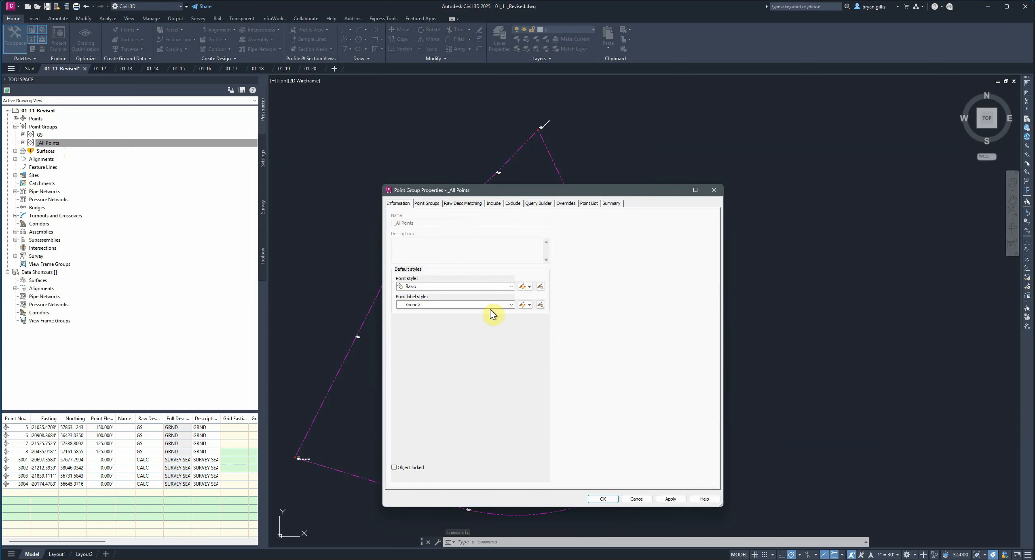
left_click(508, 305)
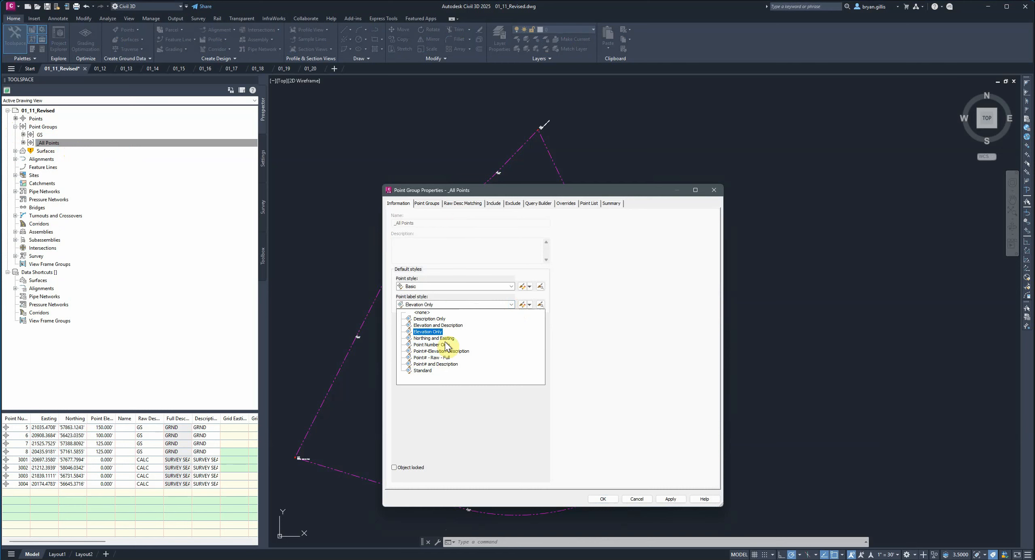
left_click(511, 305)
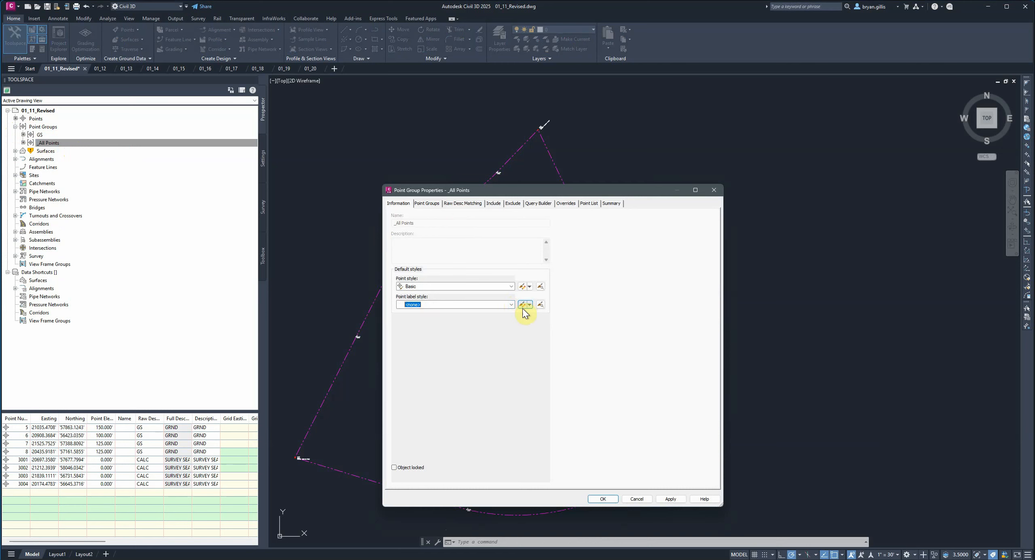
- Create a new point label style named DISPLAY ORDER CHANGE for the _All Points group
left_click(530, 306)
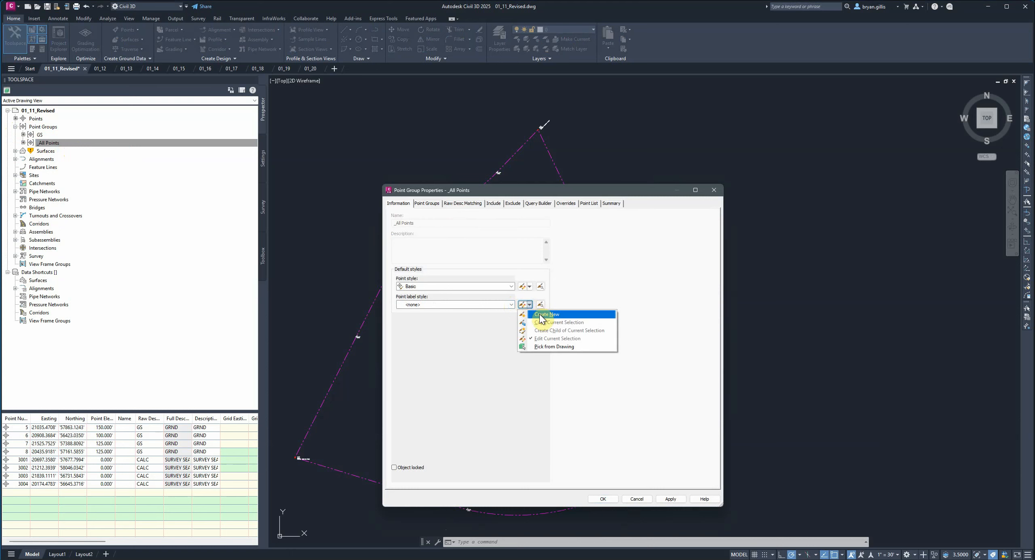
left_click(541, 317)
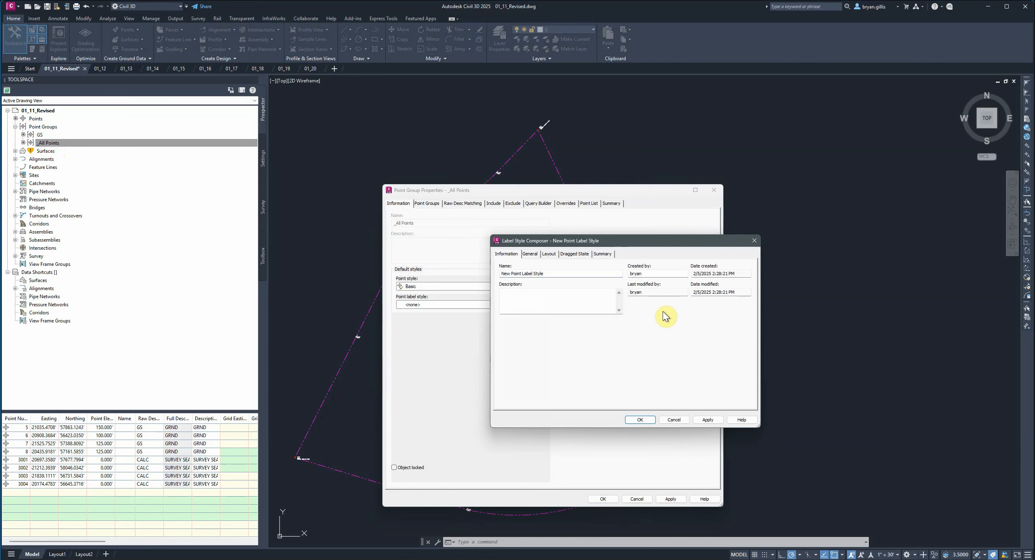
left_click_drag(561, 273, 528, 268)
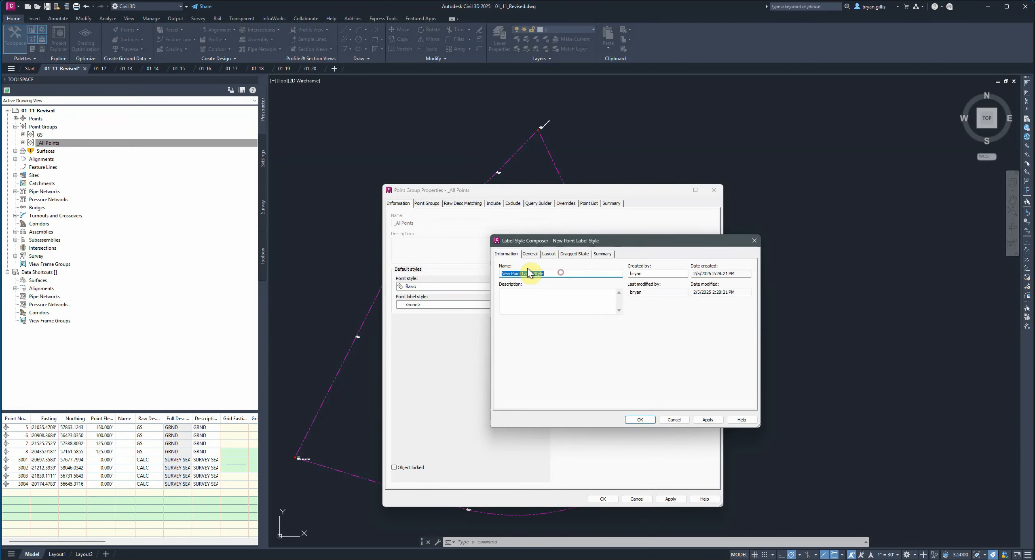
type("DISPLAY ORDER CHANGE")
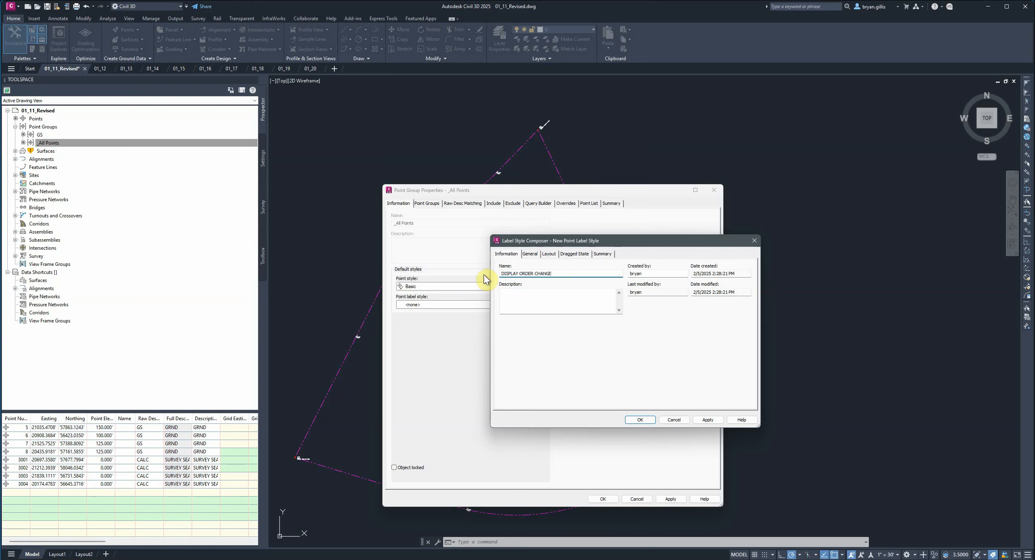
- Rename the new label style's Point Number component as DISPLAY ORDER CHANGE
left_click(531, 254)
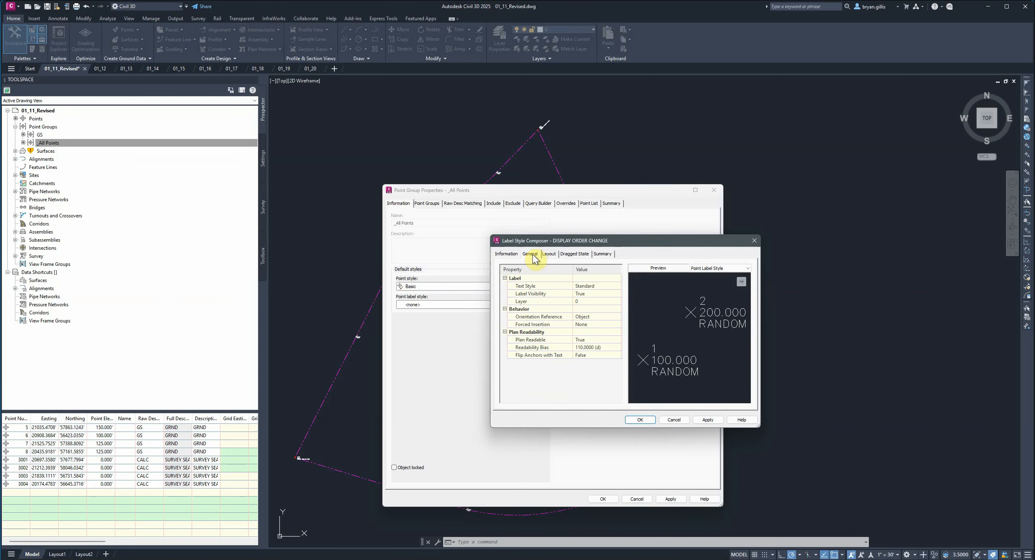
left_click(549, 254)
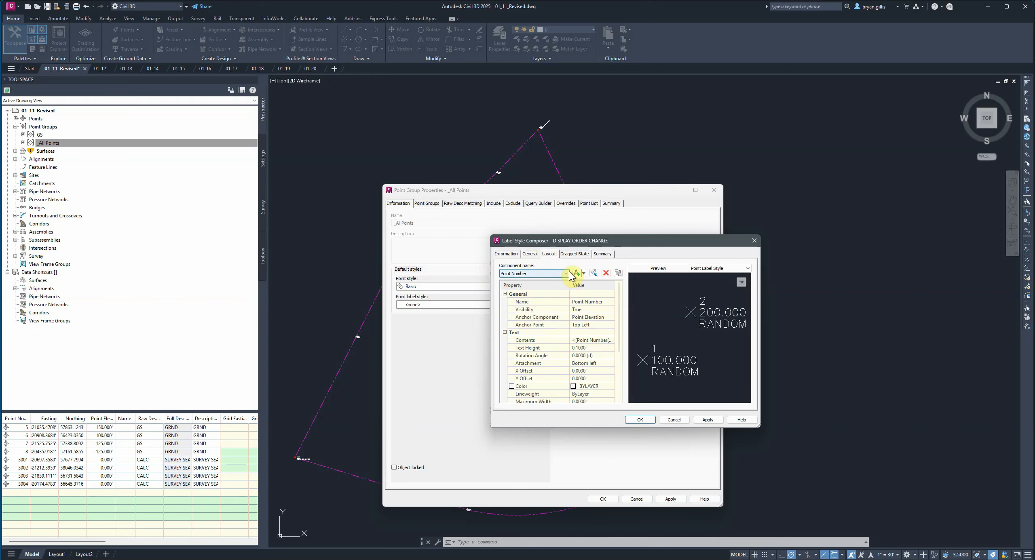
left_click(598, 302)
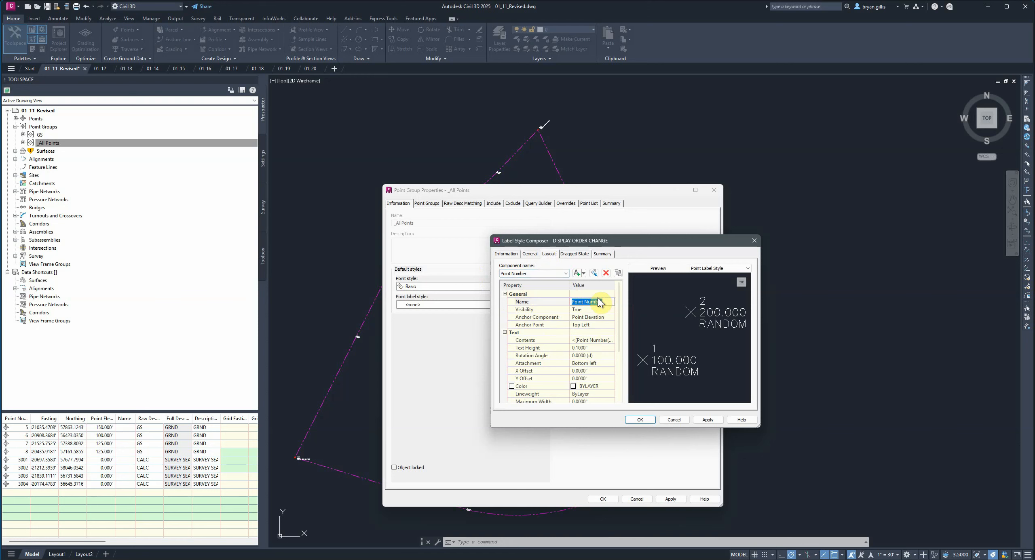
type("D")
type("ISPLAY ORDER CHANGE")
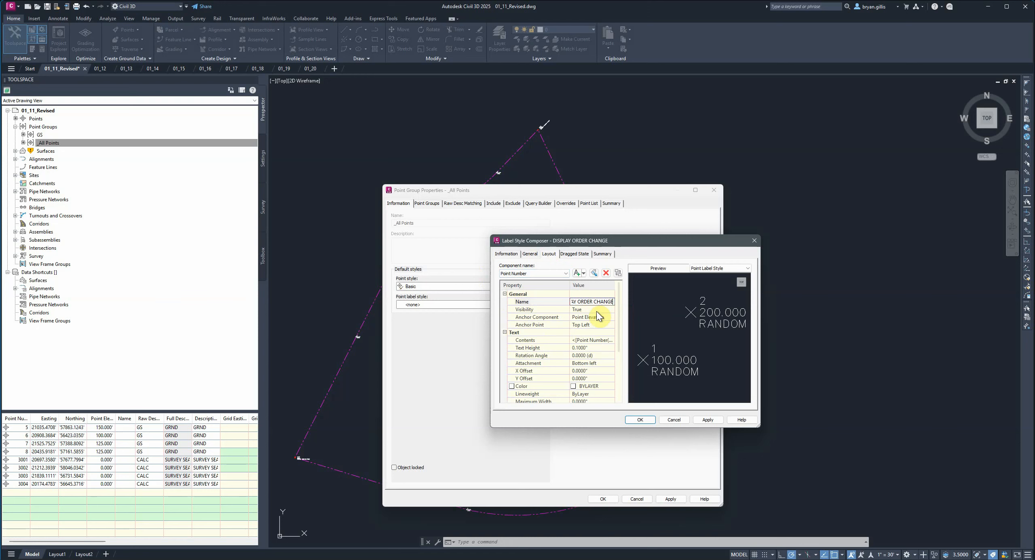
left_click(583, 311)
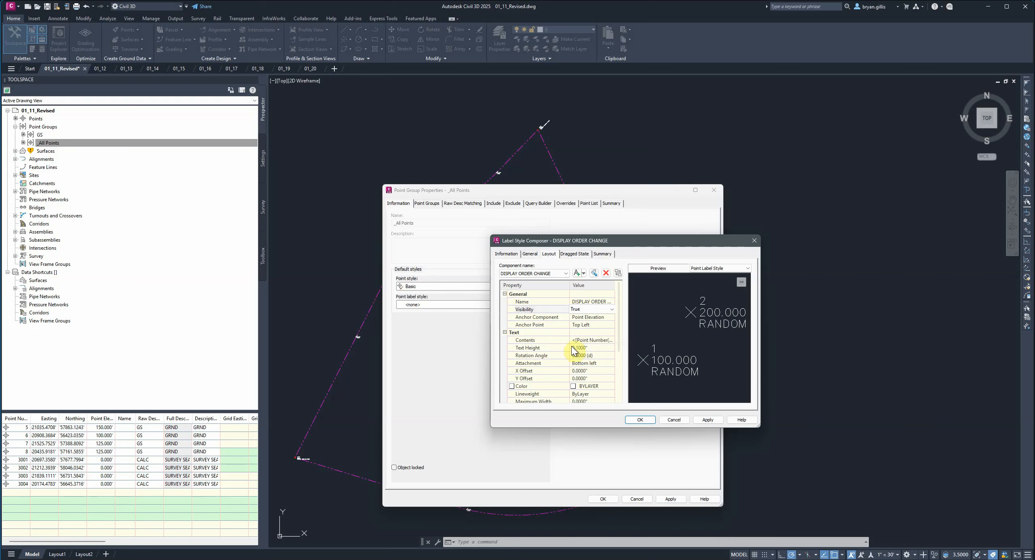
- Replace the DISPLAY ORDER CHANGE component's contents with the plain text DISPLAY ORDER CHANGE
left_click(585, 341)
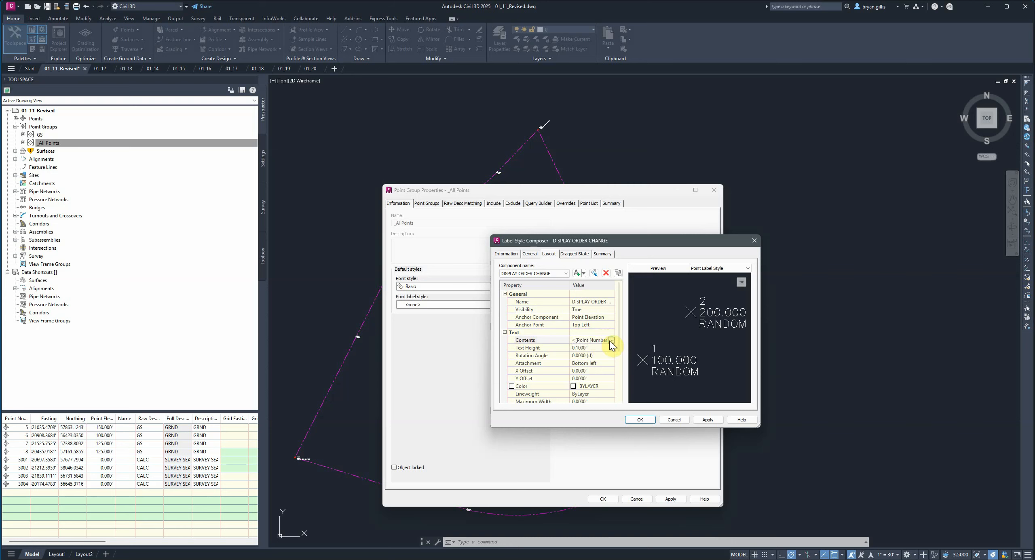
left_click(610, 338)
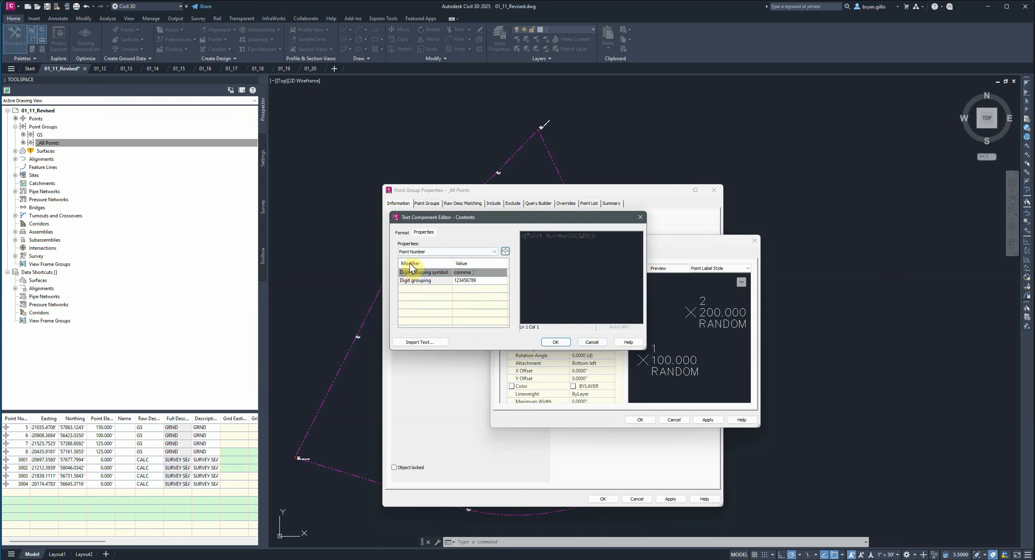
left_click(535, 245)
left_click(575, 243)
left_click_drag(576, 242, 506, 239)
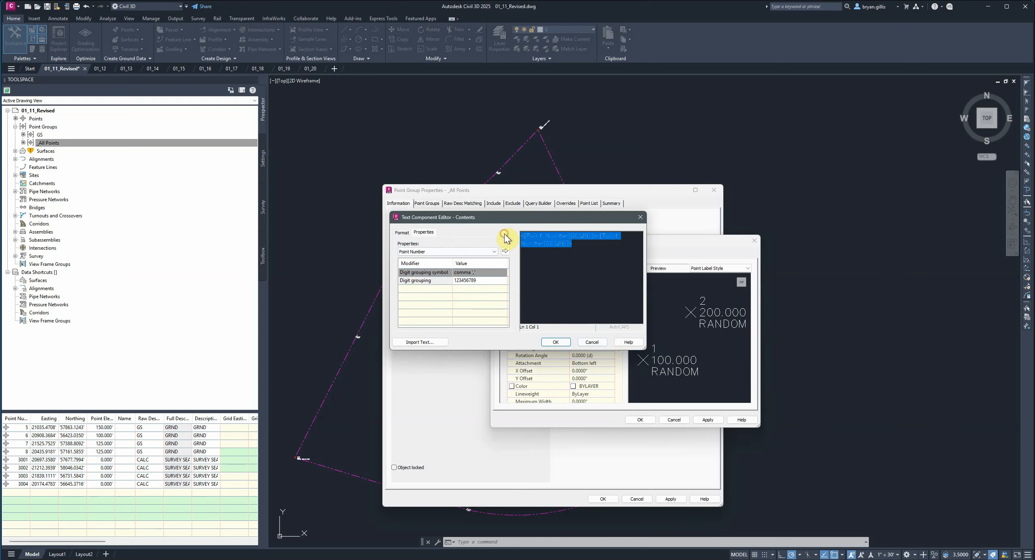
key("Delete")
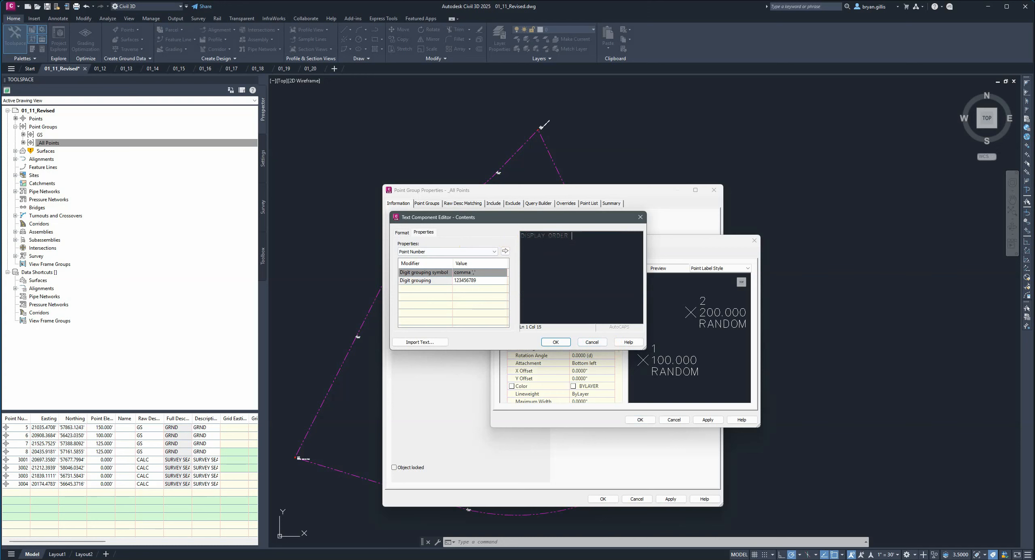
left_click(556, 343)
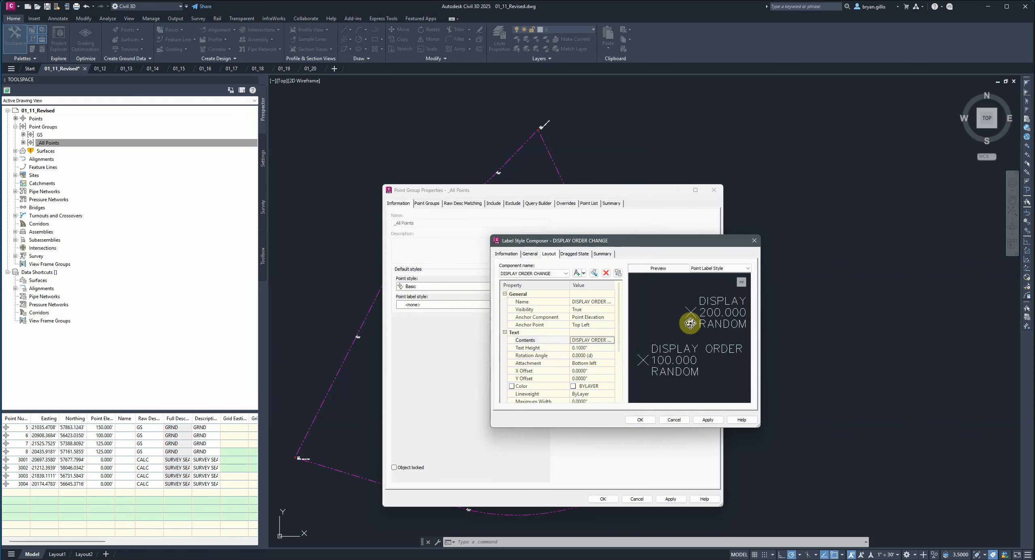
- Set the DISPLAY ORDER CHANGE component's text height to 1 inch and check it in the preview
left_click(588, 348)
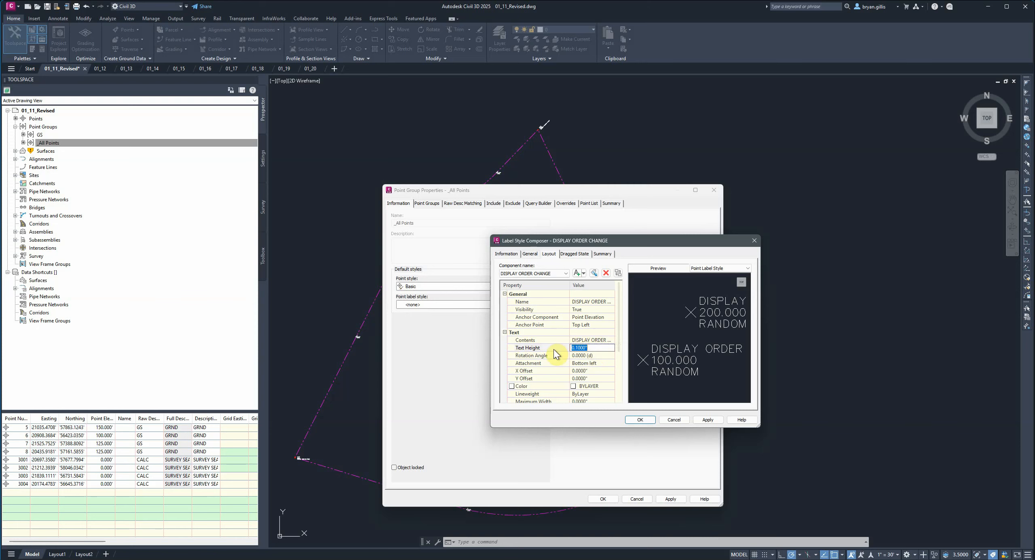
type("1")
key("Return")
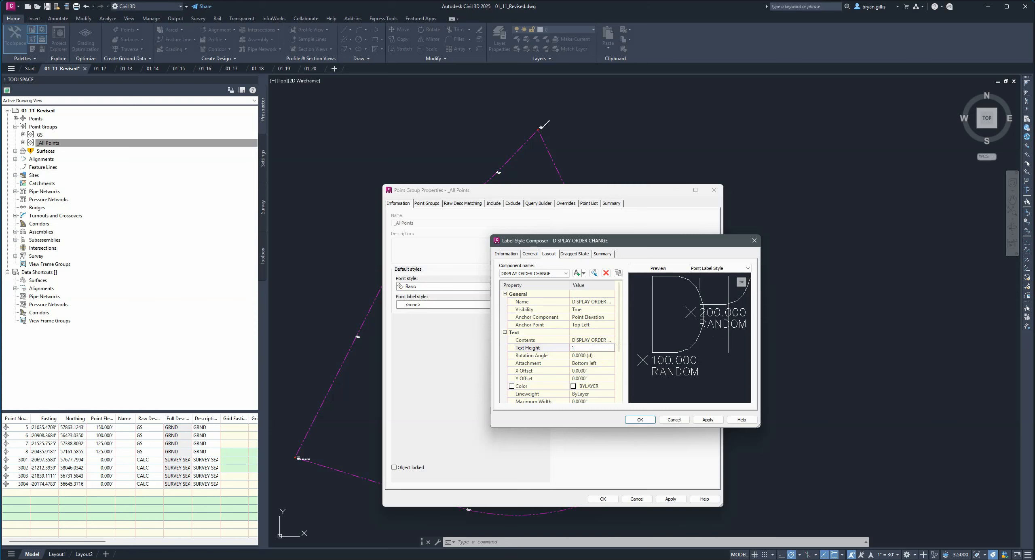
scroll(714, 312, "down", 5)
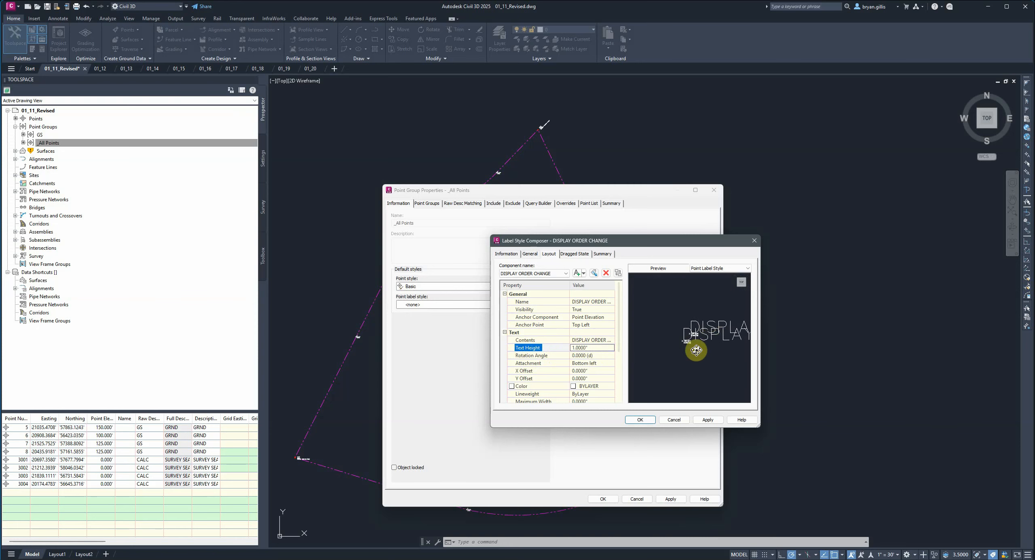
scroll(693, 350, "up", 5)
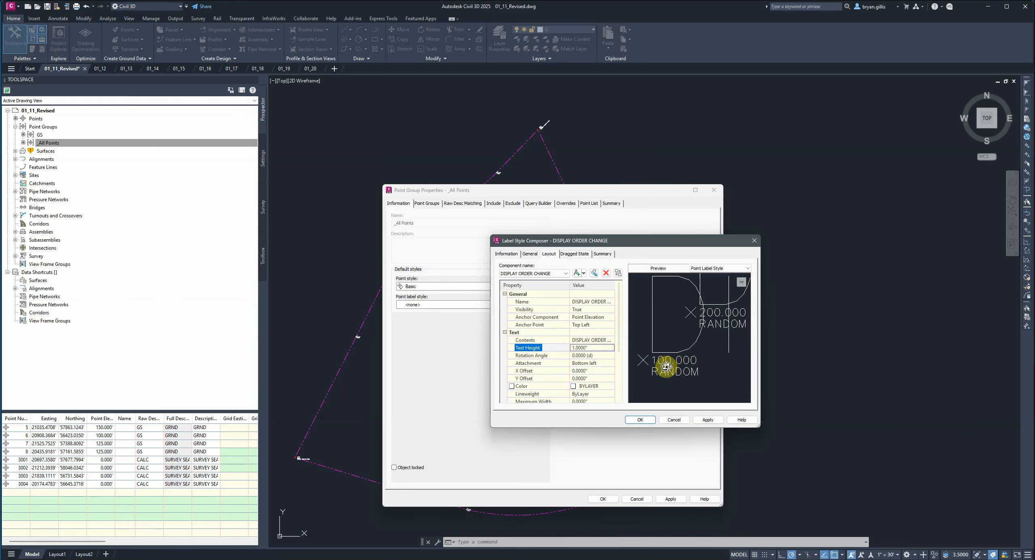
- Set the visibility of the label style's Point Elevation component to False
left_click(567, 274)
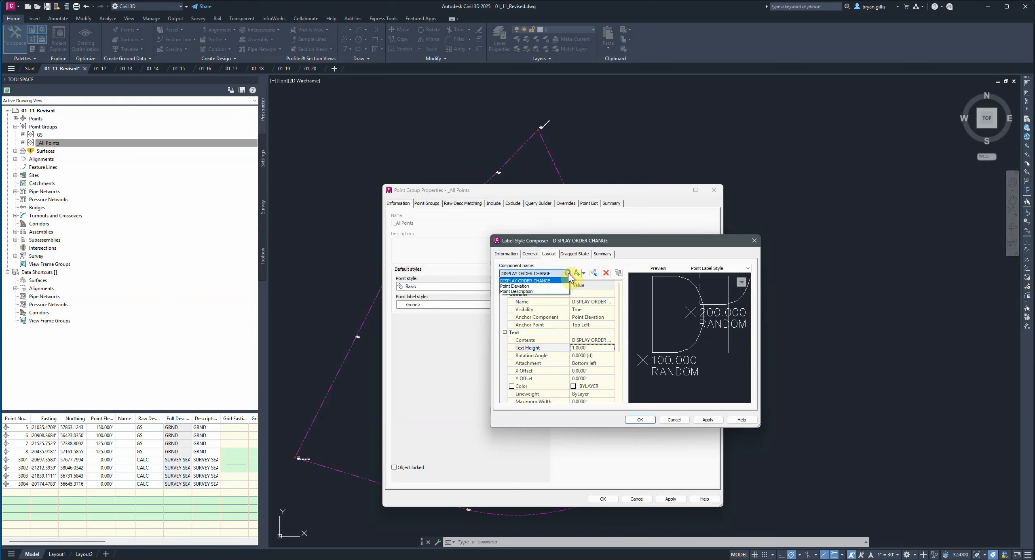
left_click(542, 287)
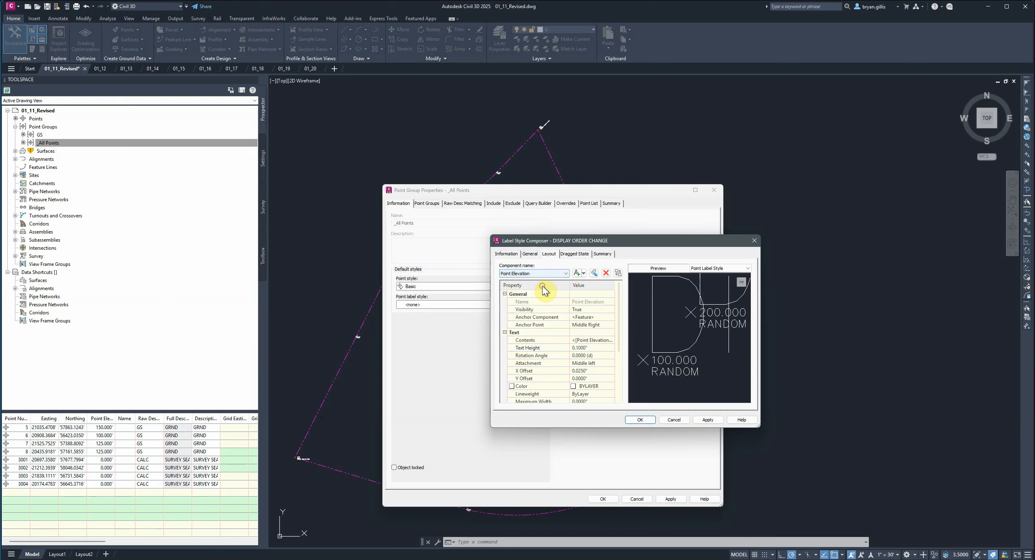
left_click(577, 309)
left_click(577, 319)
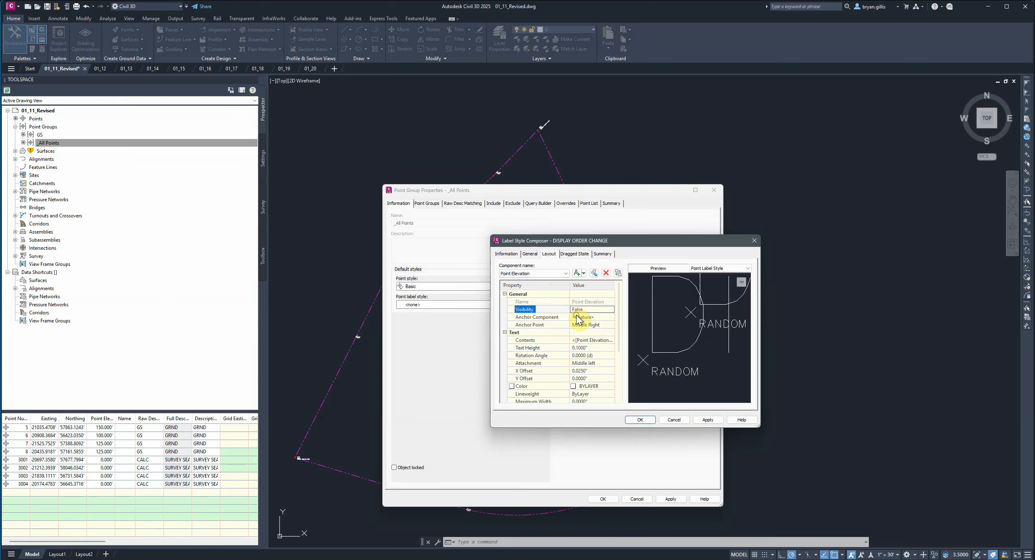
- Set the Point Description component's visibility to False and inspect the resulting label in the preview
left_click(565, 274)
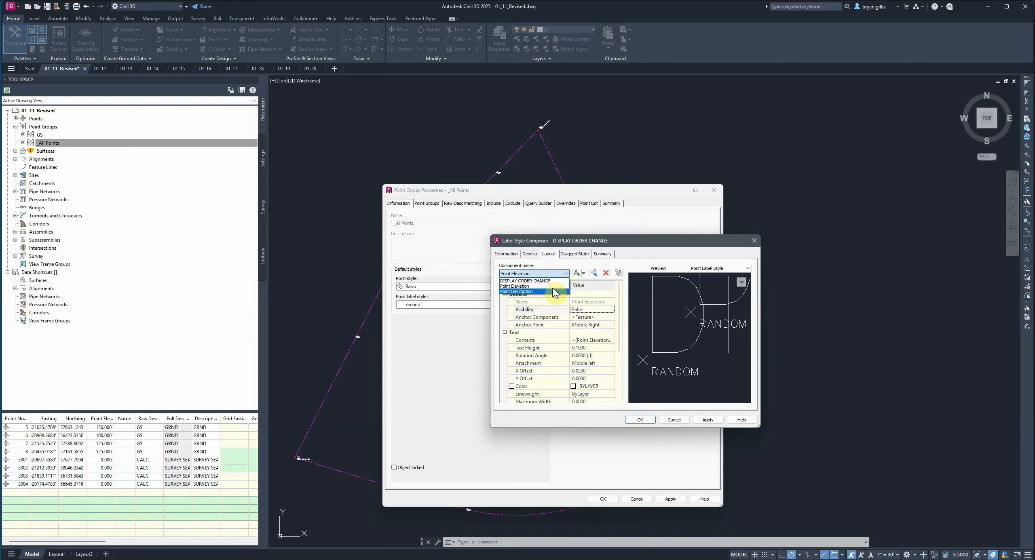
left_click(551, 289)
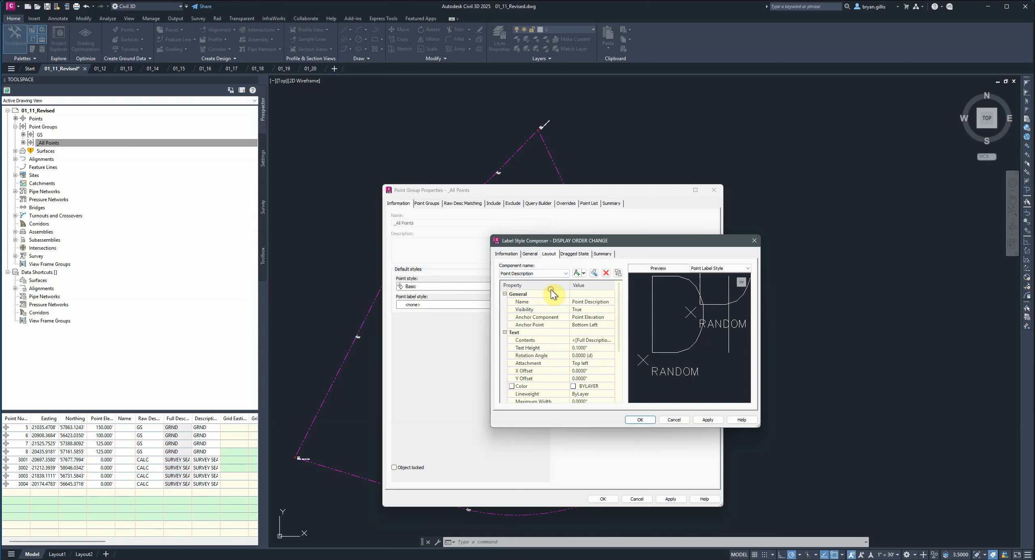
left_click(577, 309)
left_click(578, 324)
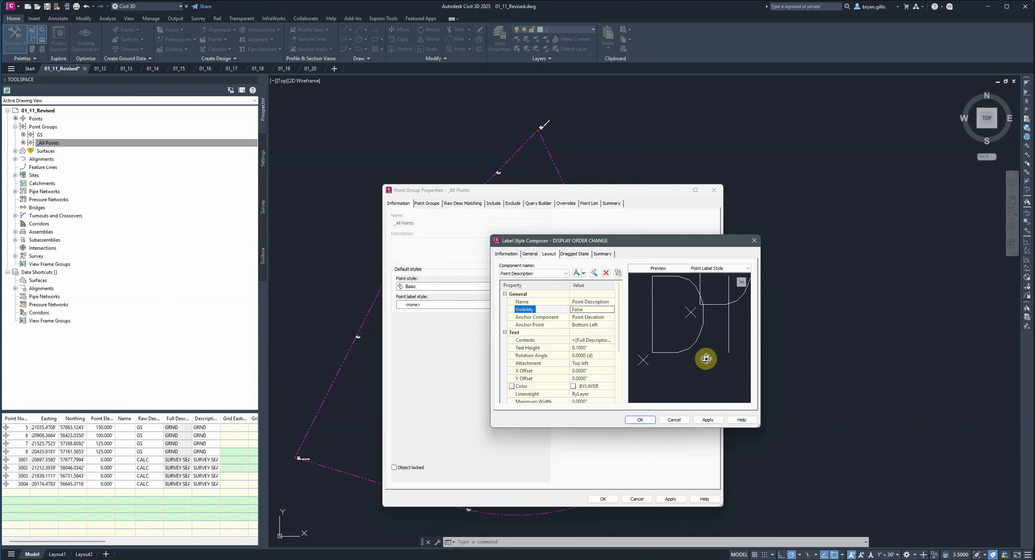
scroll(706, 359, "down", 4)
scroll(706, 359, "down", 2)
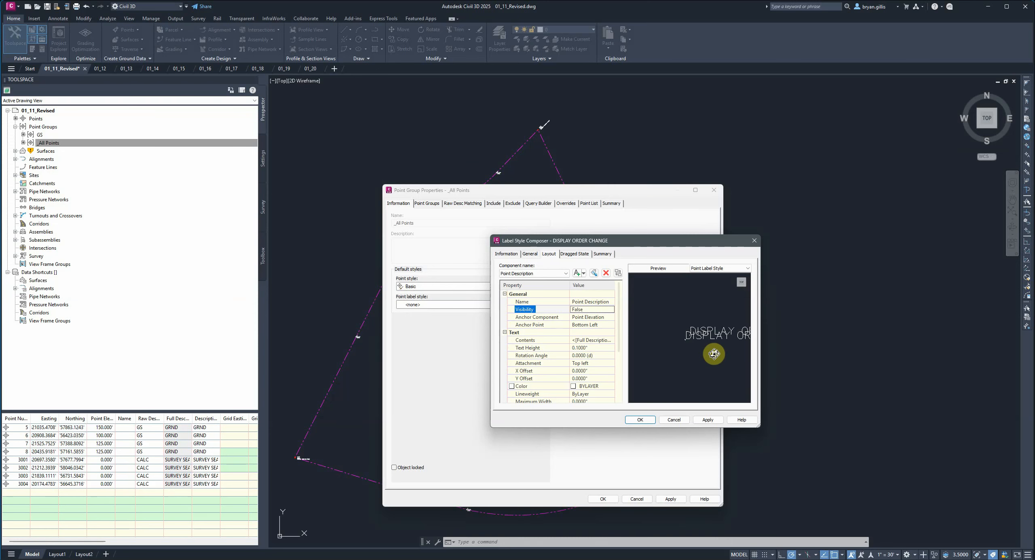
middle_click_drag(713, 354, 673, 352)
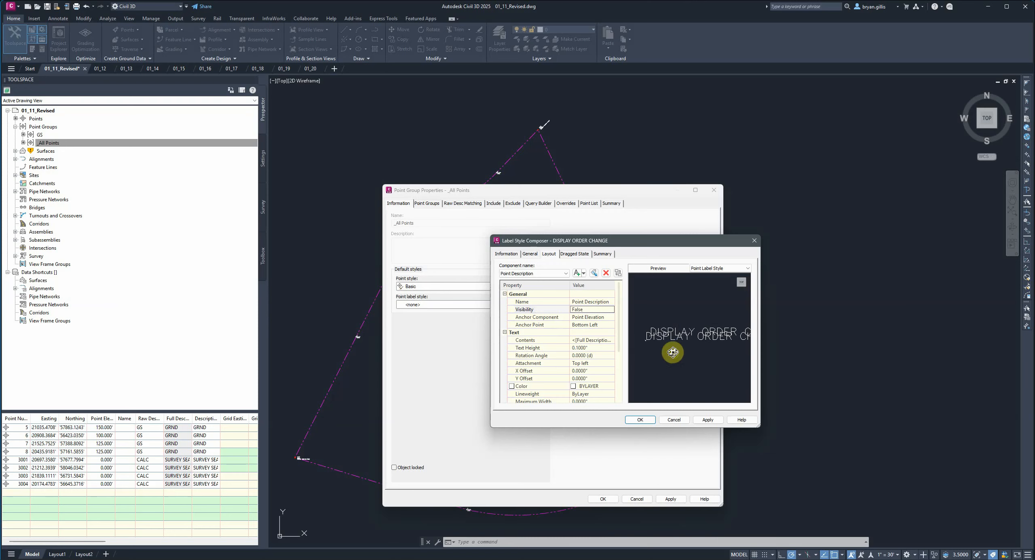
- Save the DISPLAY ORDER CHANGE label style and apply it to the _All Points point group
left_click(707, 421)
left_click(640, 421)
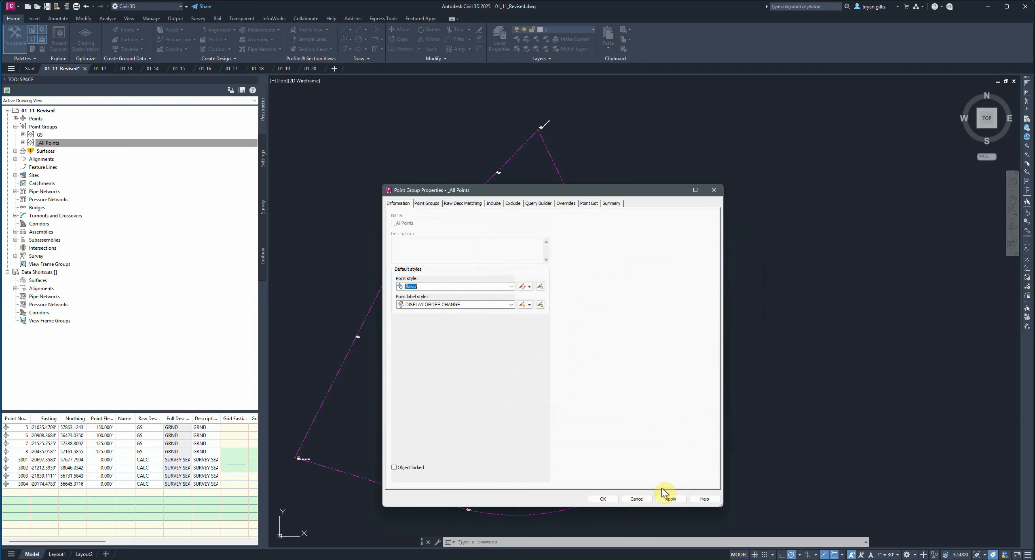
left_click(670, 500)
left_click(597, 499)
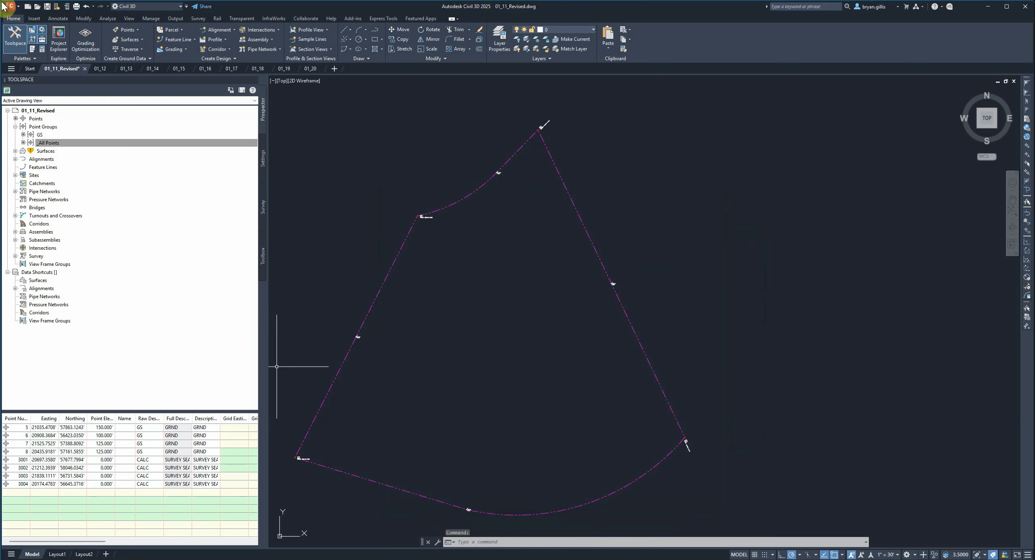
- Zoom to point 5 from the _All Points list and examine its label in the drawing
left_click(20, 430)
right_click(20, 430)
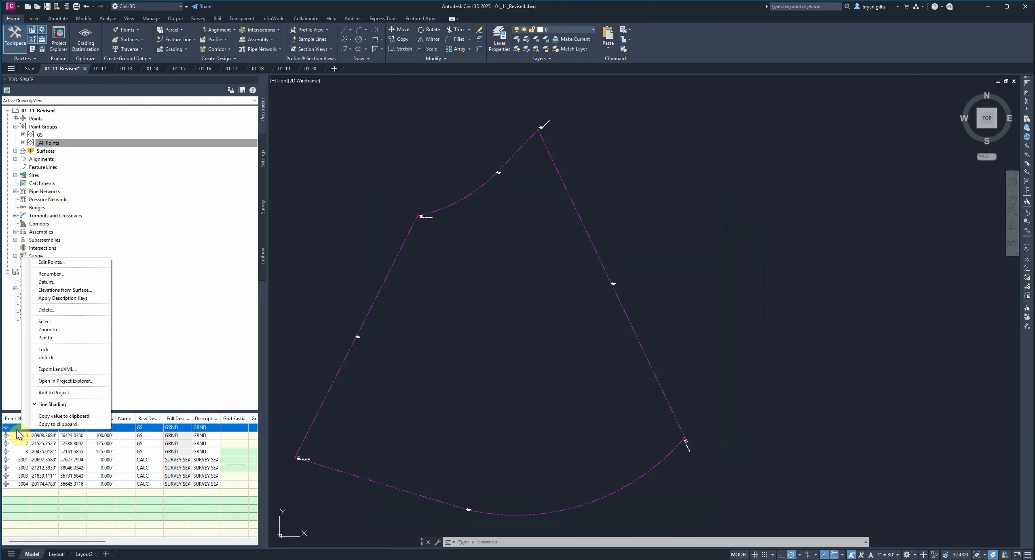
left_click(44, 330)
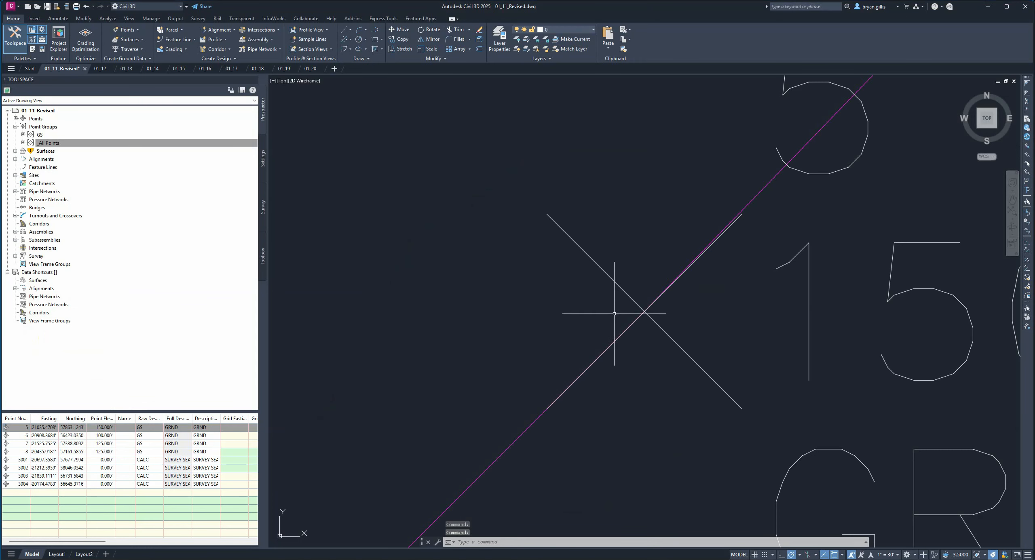
scroll(706, 317, "down", 5)
middle_click_drag(820, 338, 669, 349)
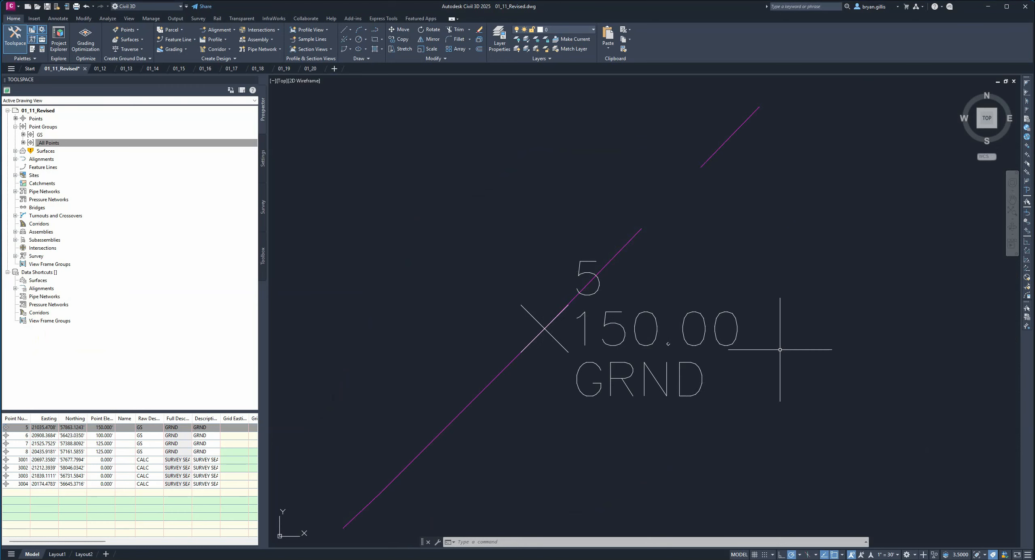
middle_click_drag(743, 298, 647, 301)
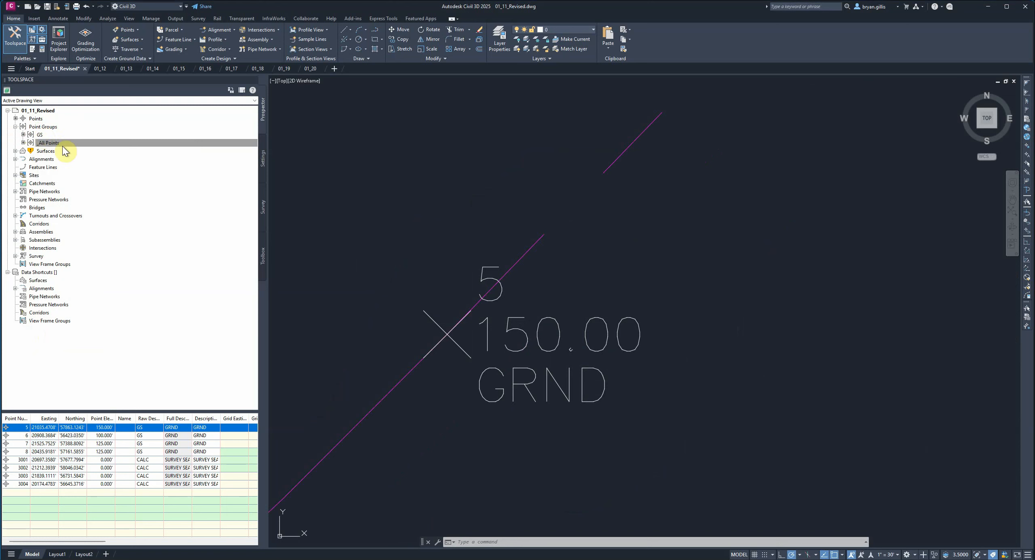
- Move _All Points to the top of the point group display order, apply it, and check point 5's label
mouse_move(55, 146)
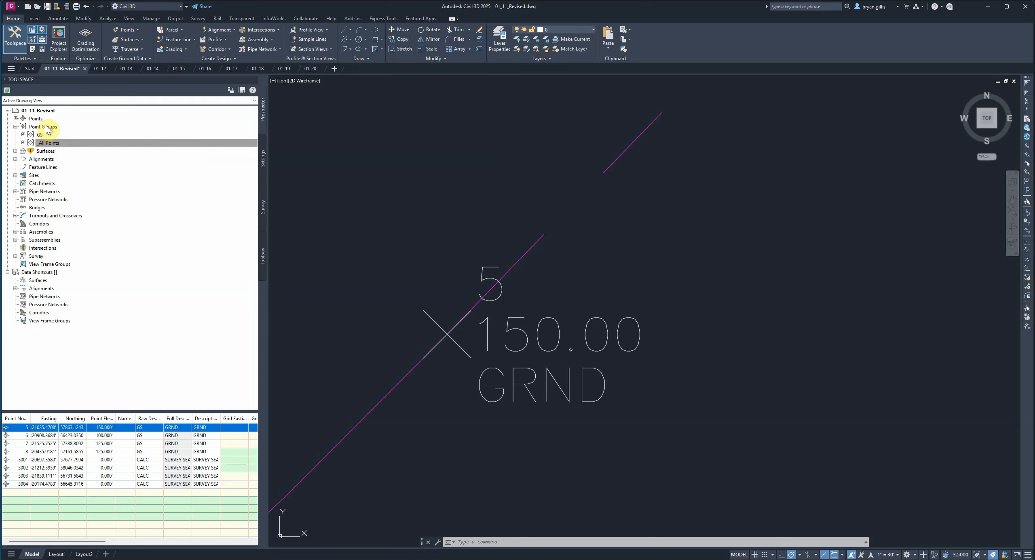
right_click(51, 131)
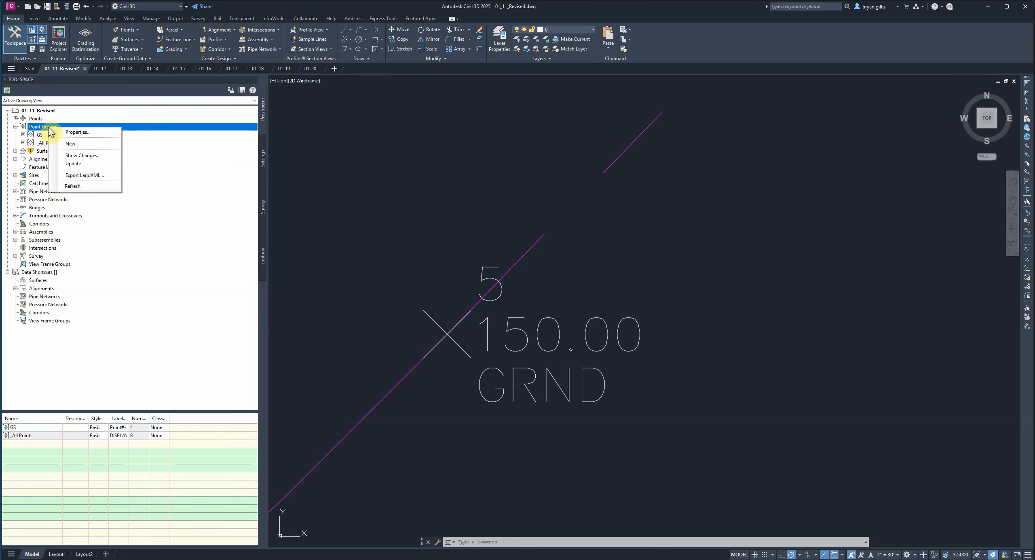
left_click(59, 132)
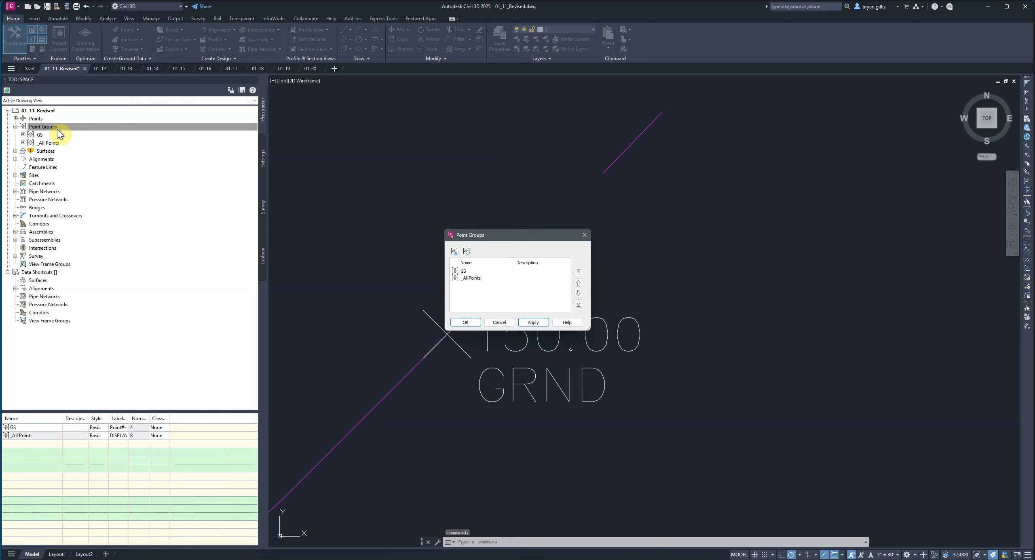
left_click(472, 279)
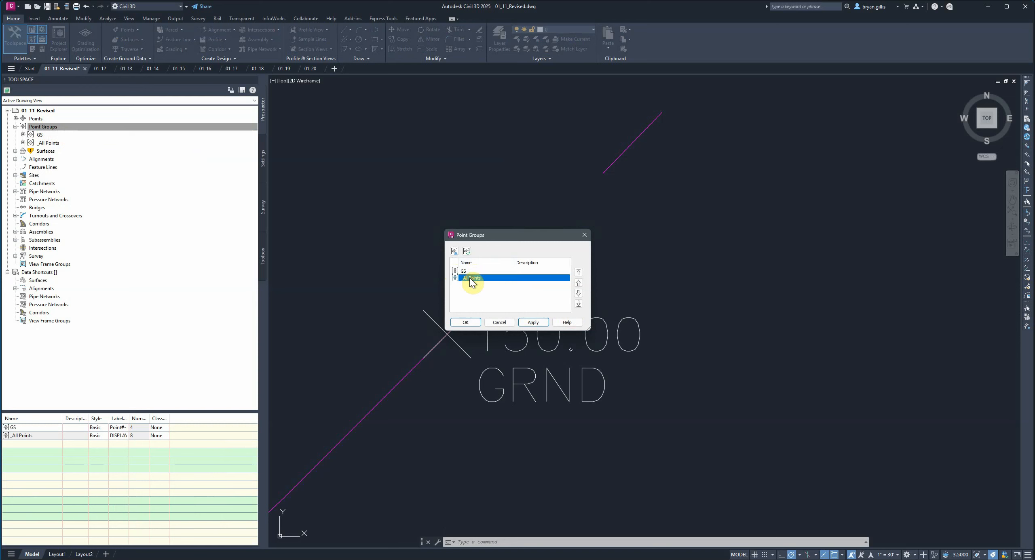
left_click(578, 273)
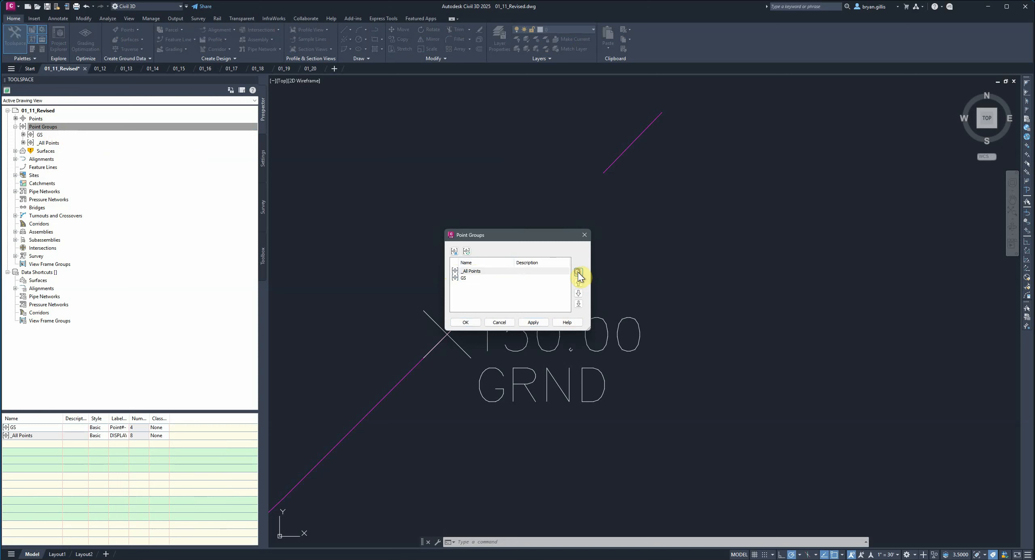
left_click(532, 323)
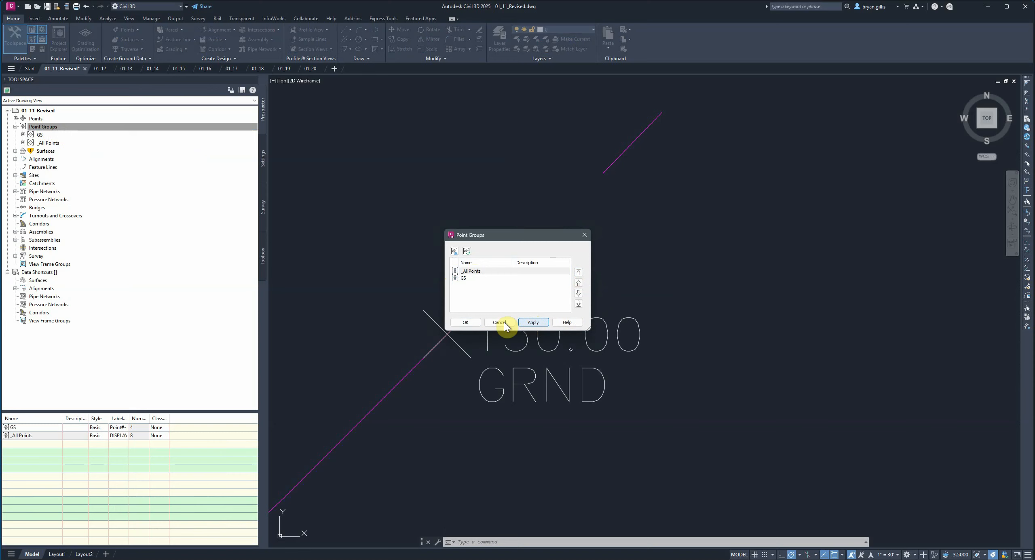
left_click(466, 323)
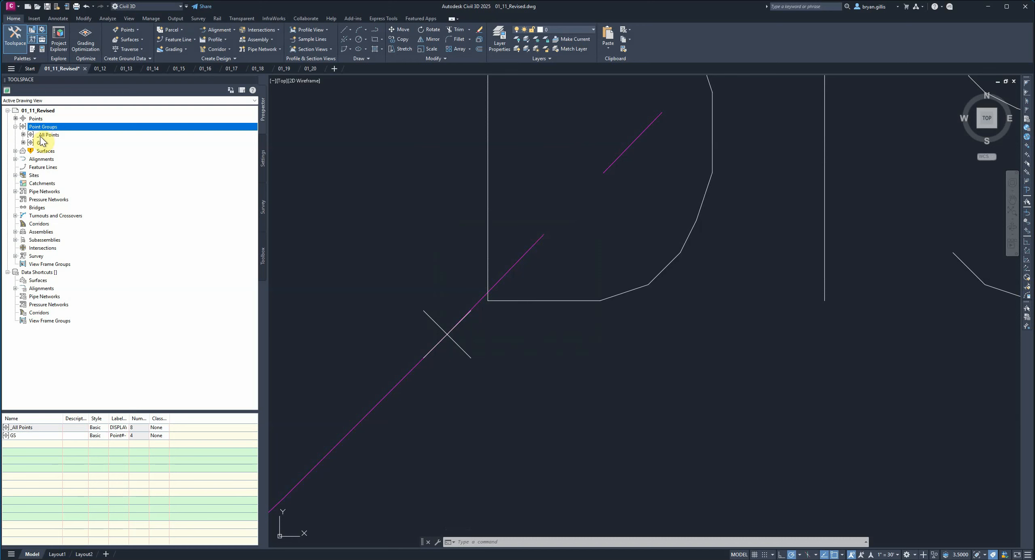
scroll(589, 227, "up", 6)
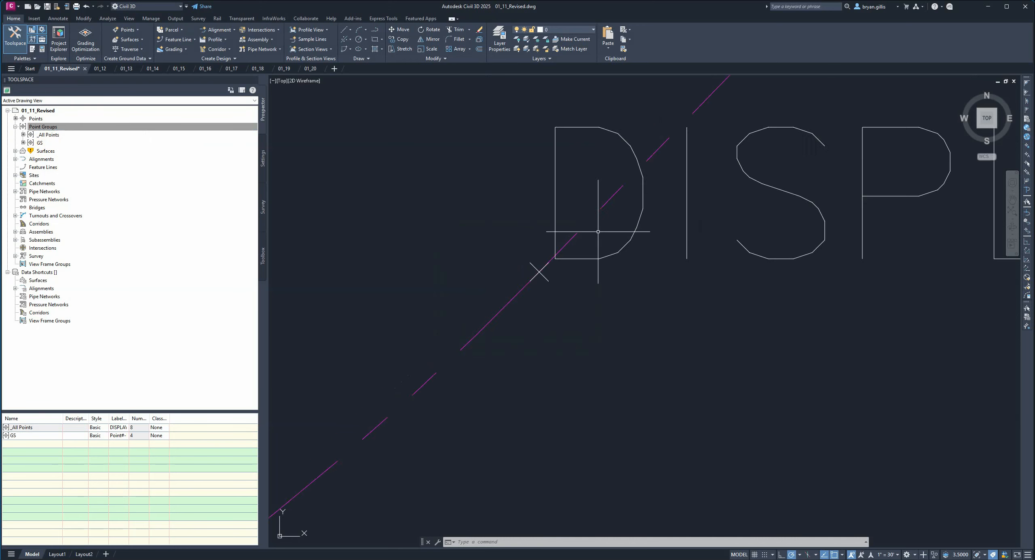
scroll(602, 230, "down", 4)
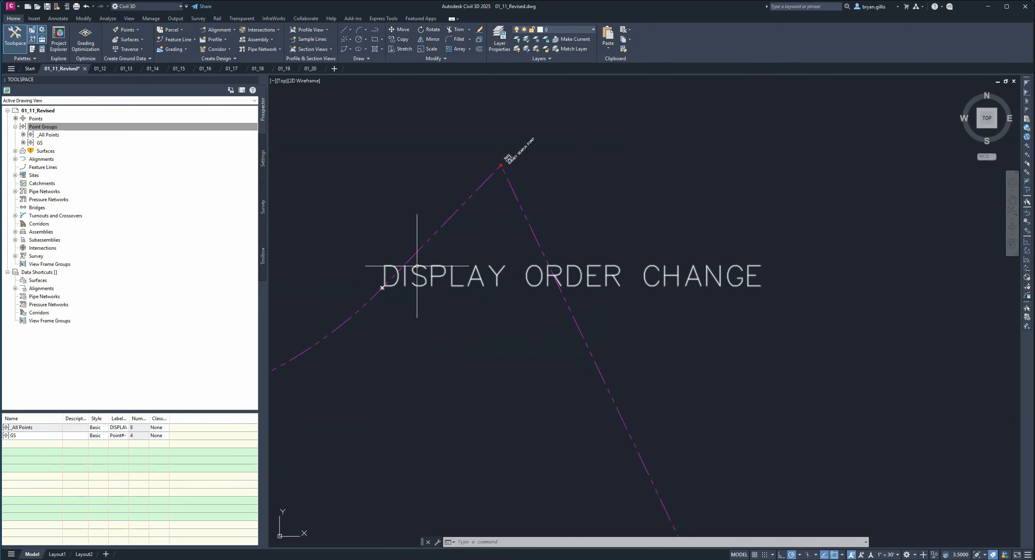
middle_click_drag(412, 293, 523, 296)
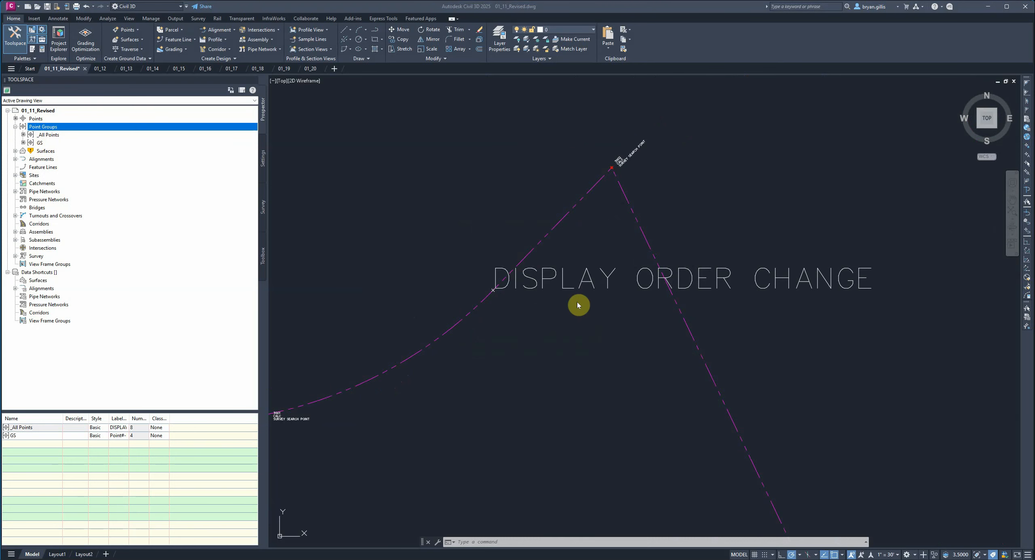
- Move _All Points back below GS in the point group display order and check point 5's label again
right_click(41, 127)
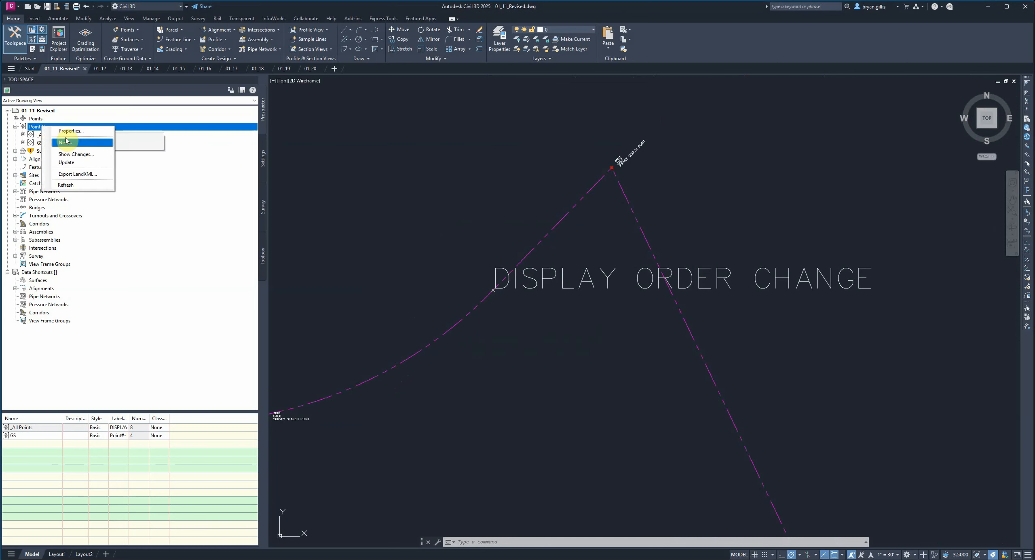
left_click(71, 131)
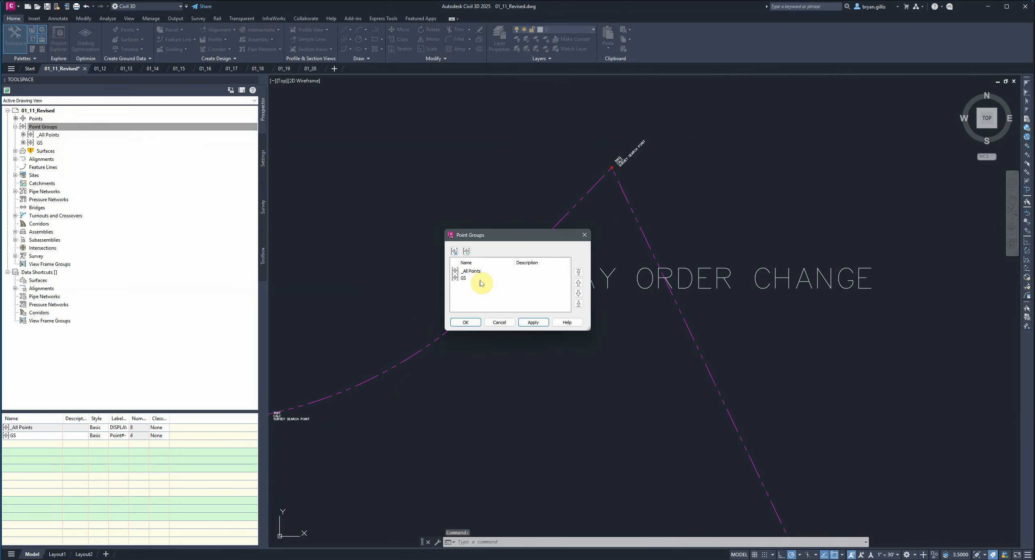
left_click(471, 273)
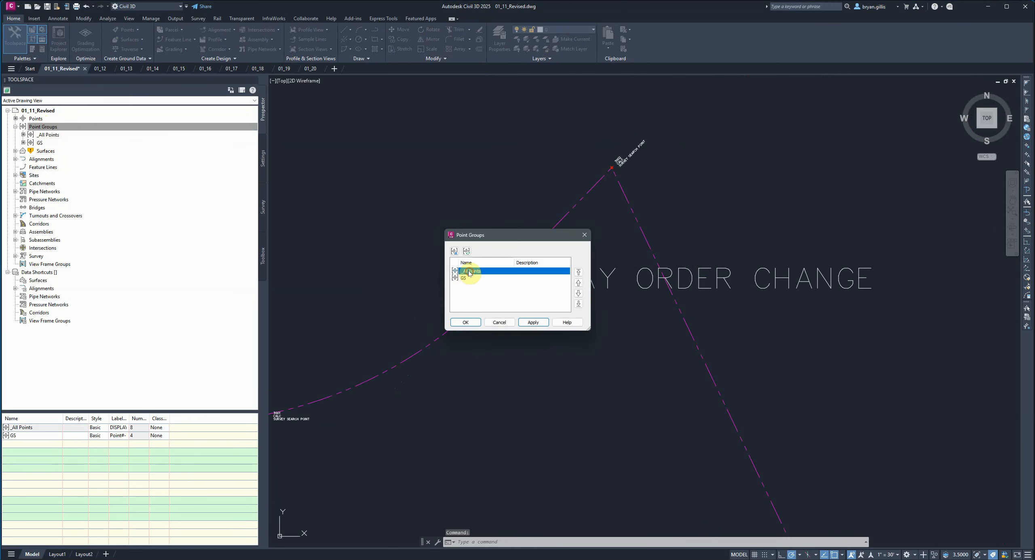
left_click(579, 294)
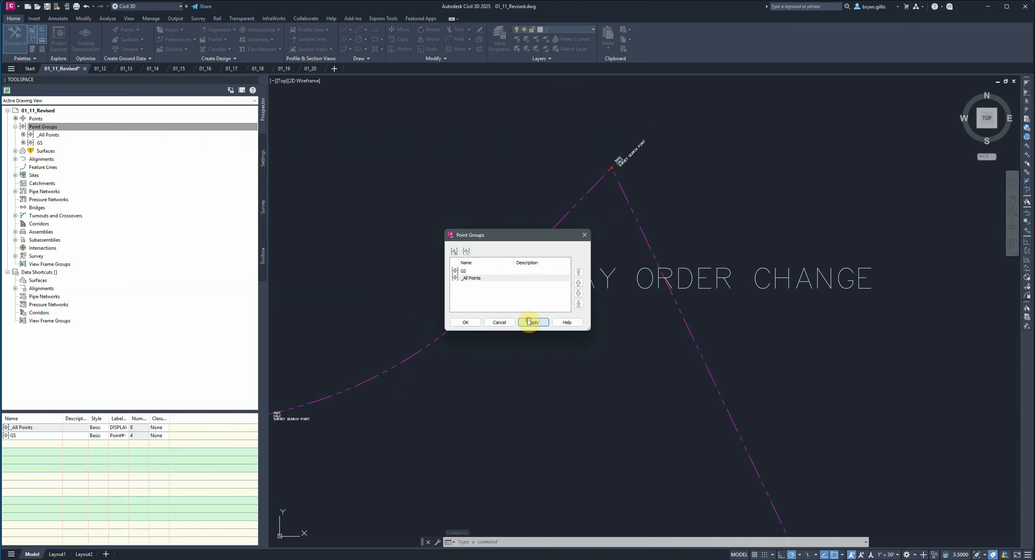
left_click(462, 322)
scroll(490, 311, "up", 6)
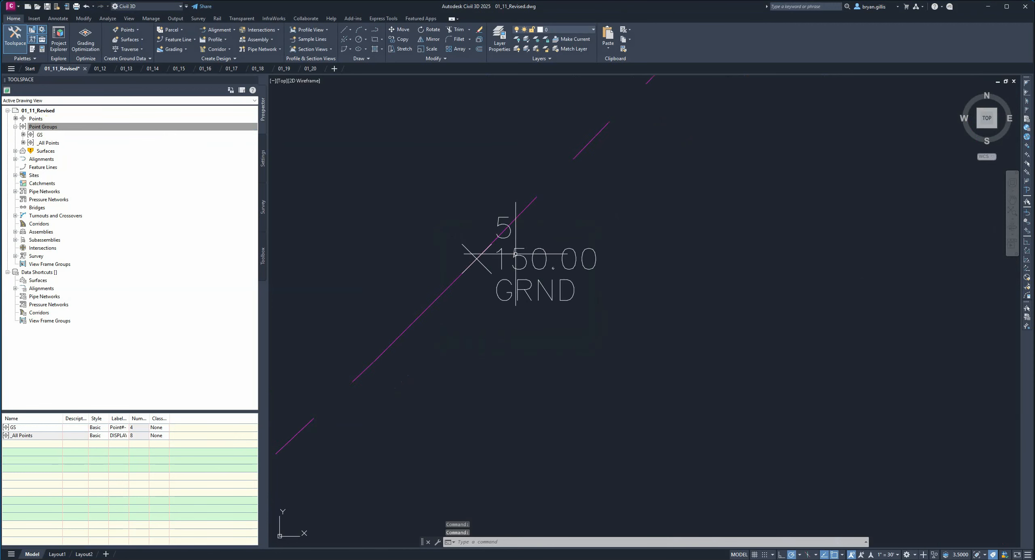
scroll(474, 256, "up", 2)
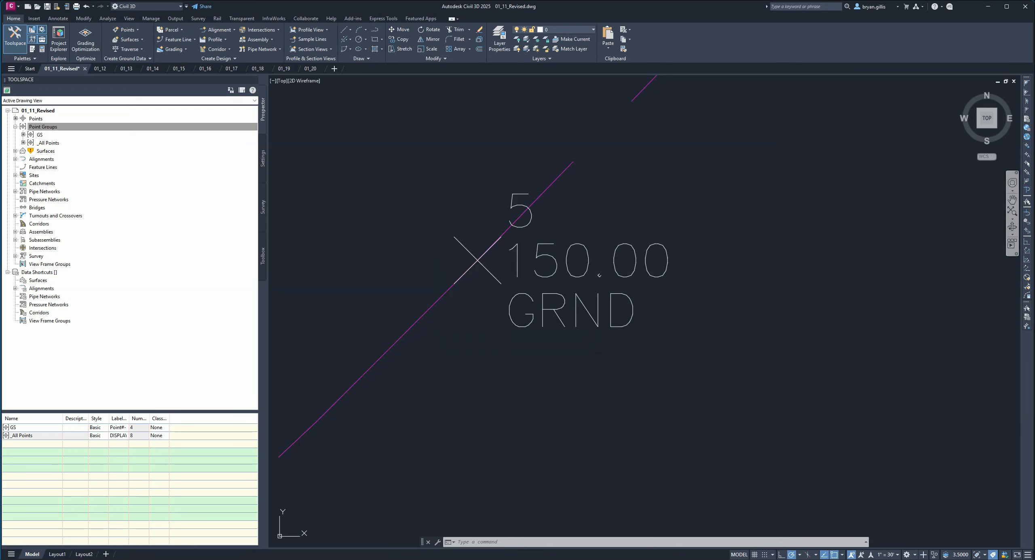
- Select the _All Points group and examine the label of survey search point 3002 in the drawing
left_click(49, 143)
scroll(639, 254, "down", 8)
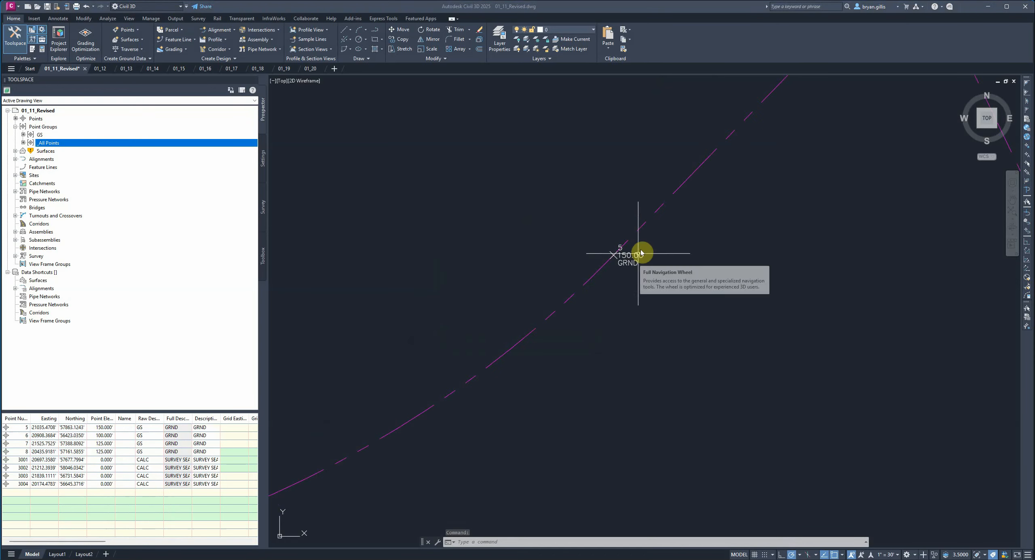
middle_click_drag(841, 154, 649, 449)
middle_click_drag(787, 271, 691, 361)
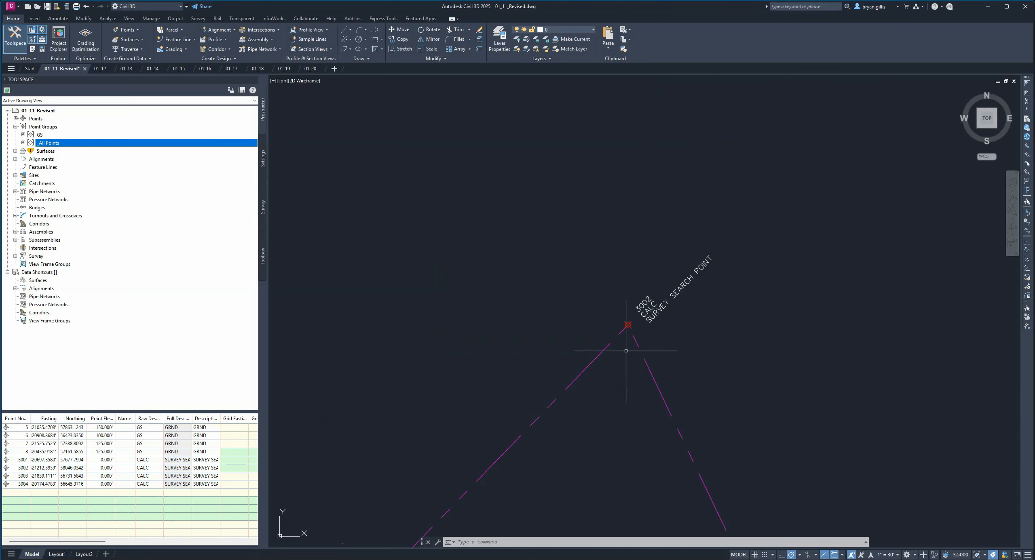
scroll(626, 352, "up", 5)
mouse_move(777, 282)
middle_mouse_down()
mouse_move(753, 307)
mouse_move(656, 361)
mouse_move(681, 354)
middle_mouse_up()
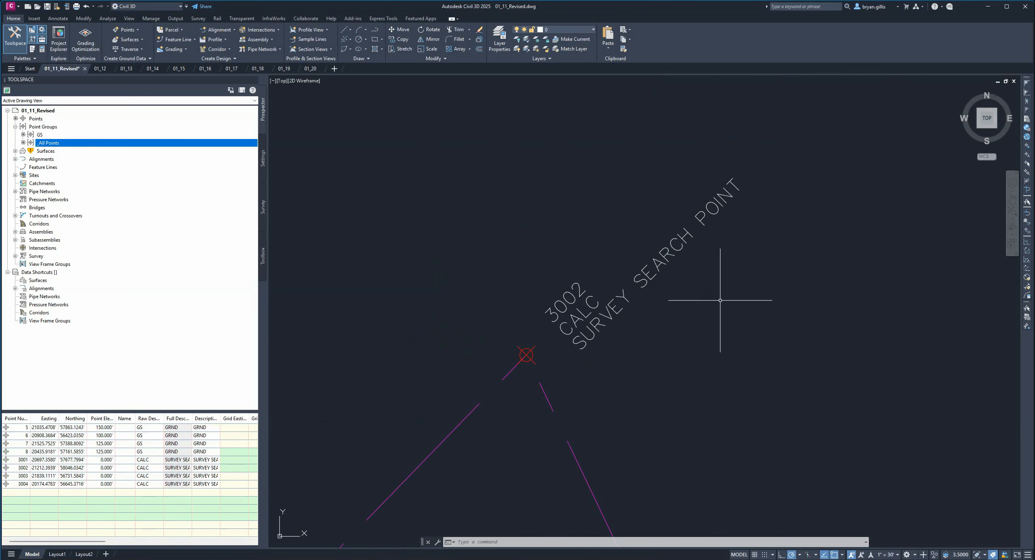
middle_click_drag(730, 307, 675, 307)
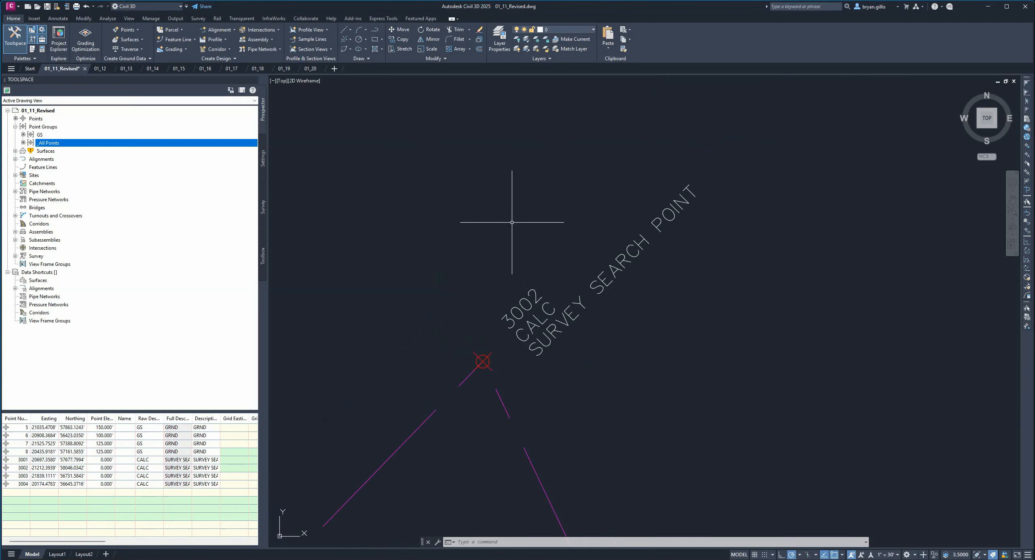
- Enable the Point Label Style override with DISPLAY ORDER CHANGE in the _All Points group's properties and apply it
right_click(40, 127)
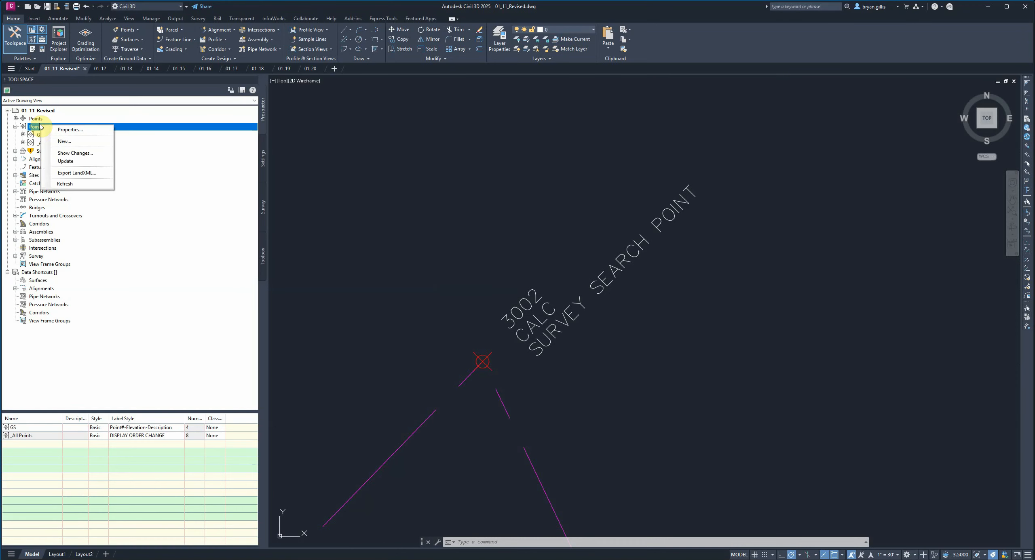
left_click(35, 128)
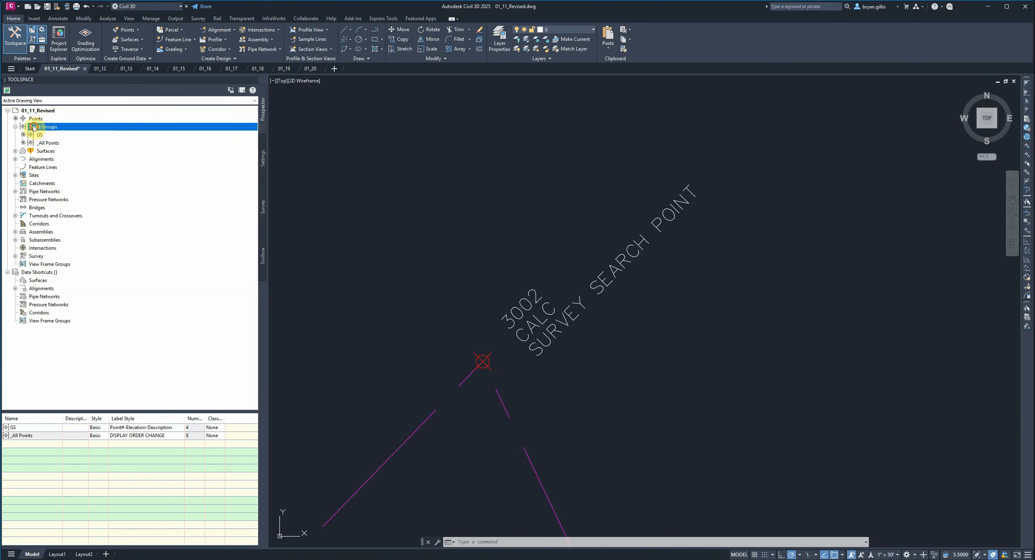
left_click(49, 143)
right_click(52, 143)
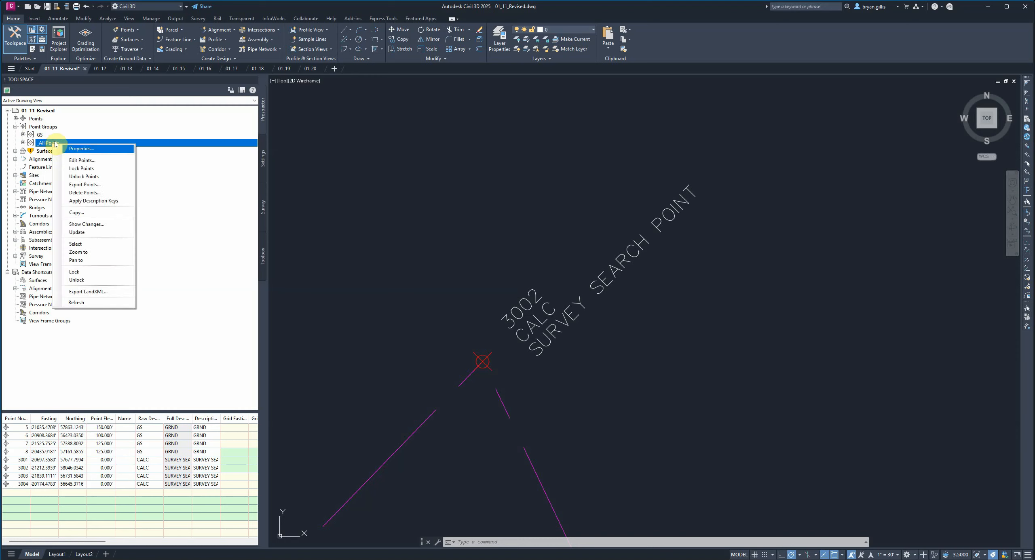
left_click(83, 149)
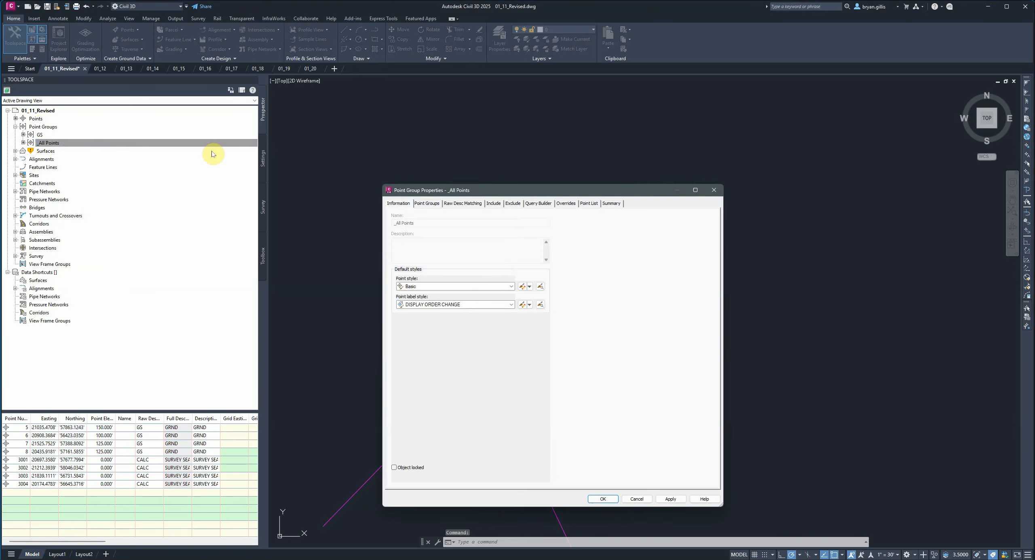
left_click(567, 204)
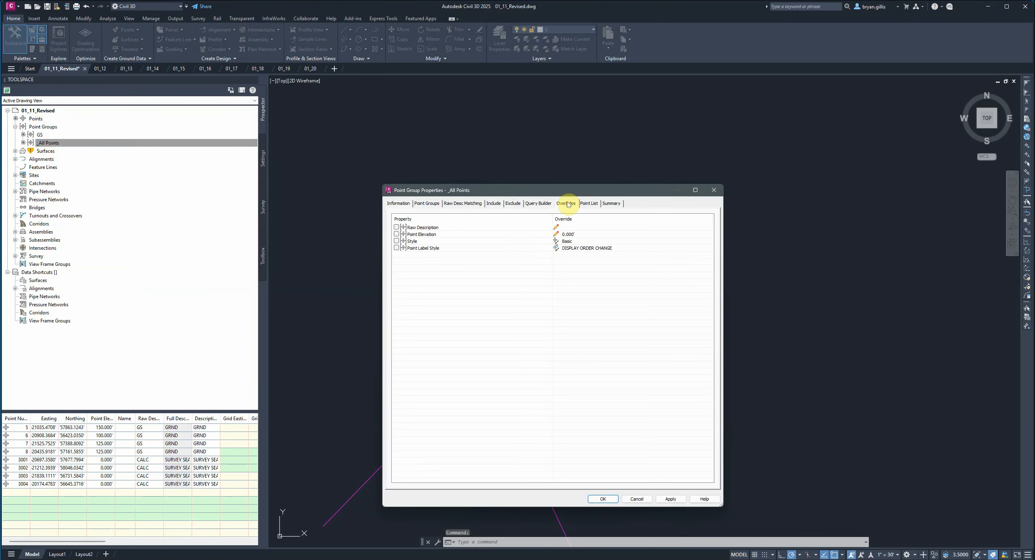
left_click(397, 248)
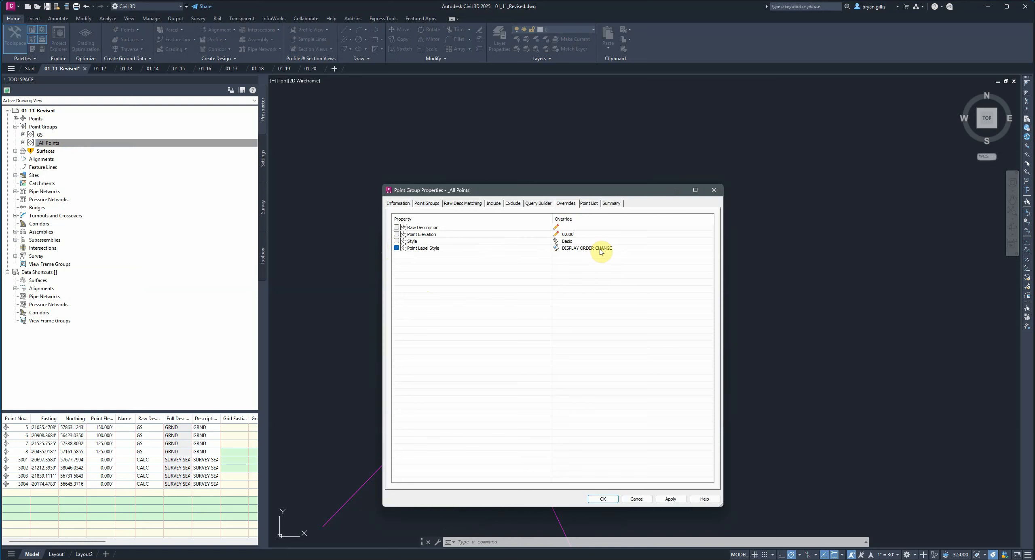
left_click(671, 500)
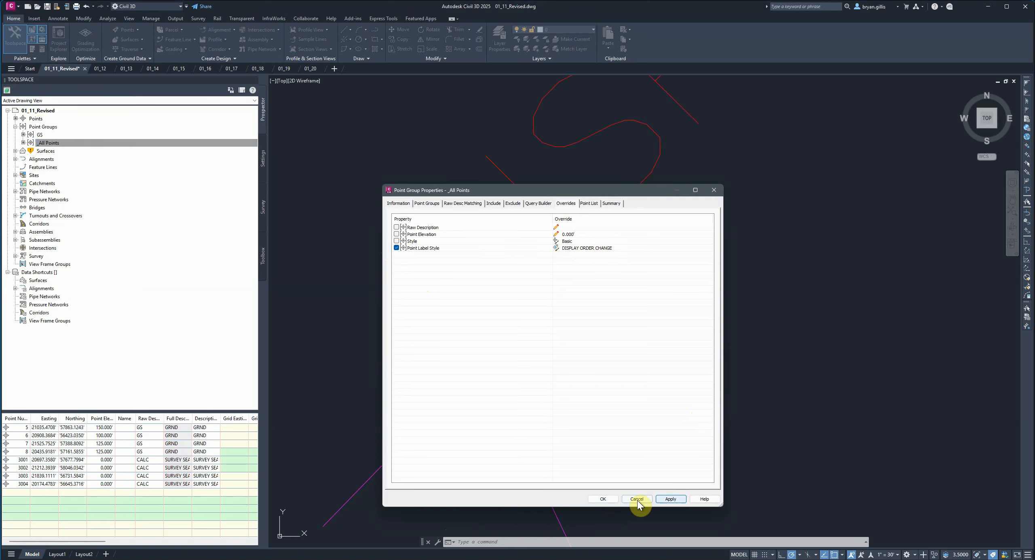
left_click(603, 500)
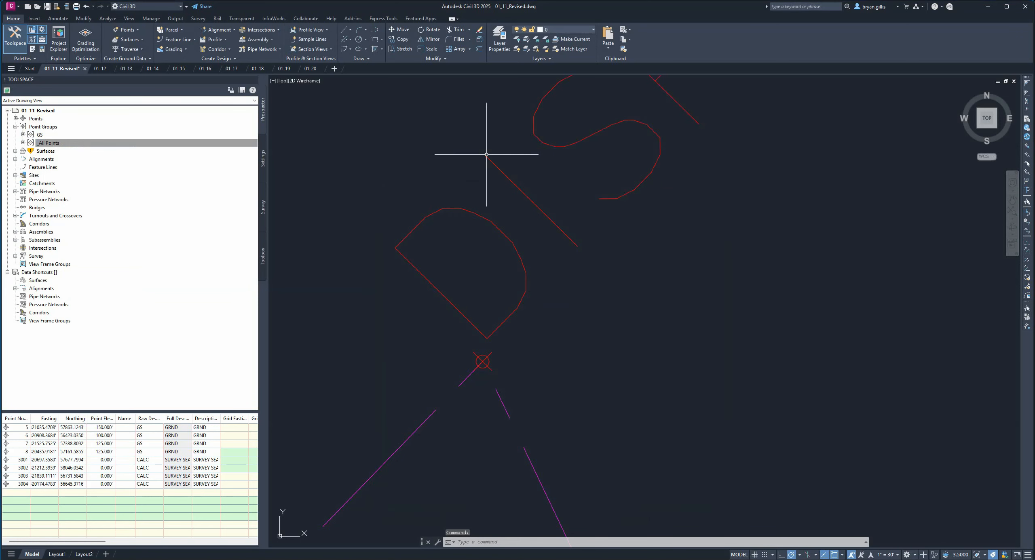
- Compare the overridden label at point 3002 with the label at GS point 5
scroll(561, 194, "down", 8)
mouse_move(603, 189)
middle_mouse_down()
mouse_move(568, 310)
mouse_move(508, 439)
middle_mouse_up()
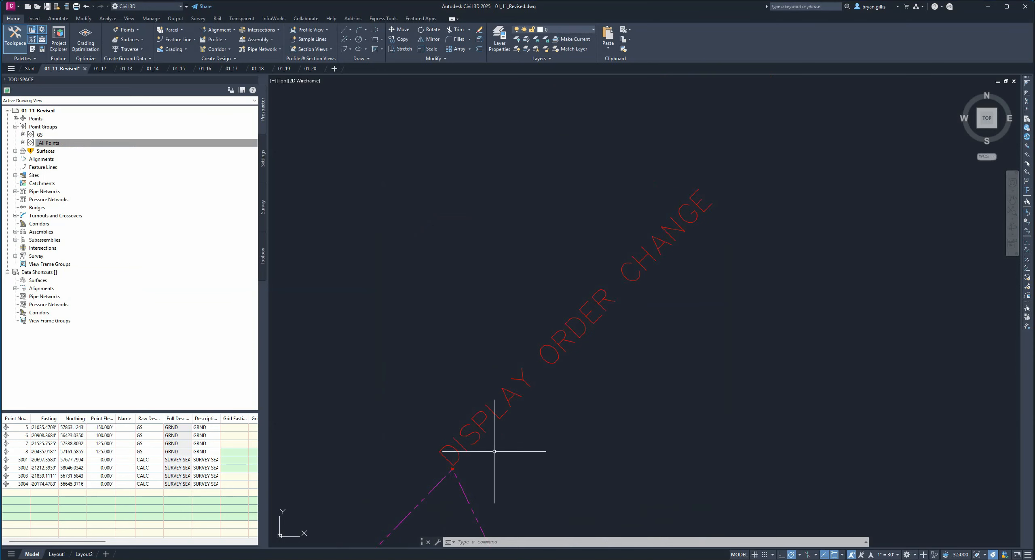
middle_click_drag(497, 447, 553, 403)
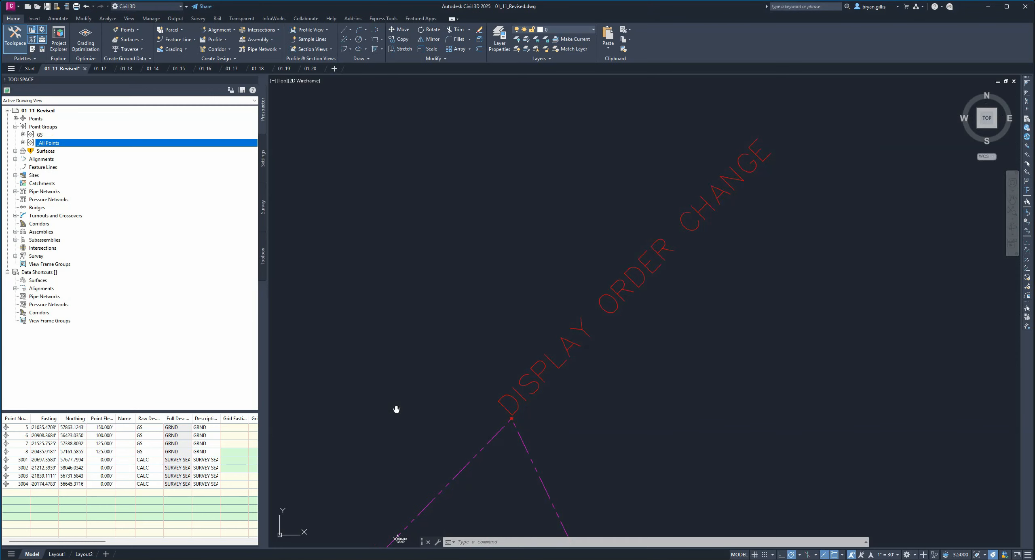
middle_click_drag(397, 409, 646, 180)
scroll(648, 285, "up", 10)
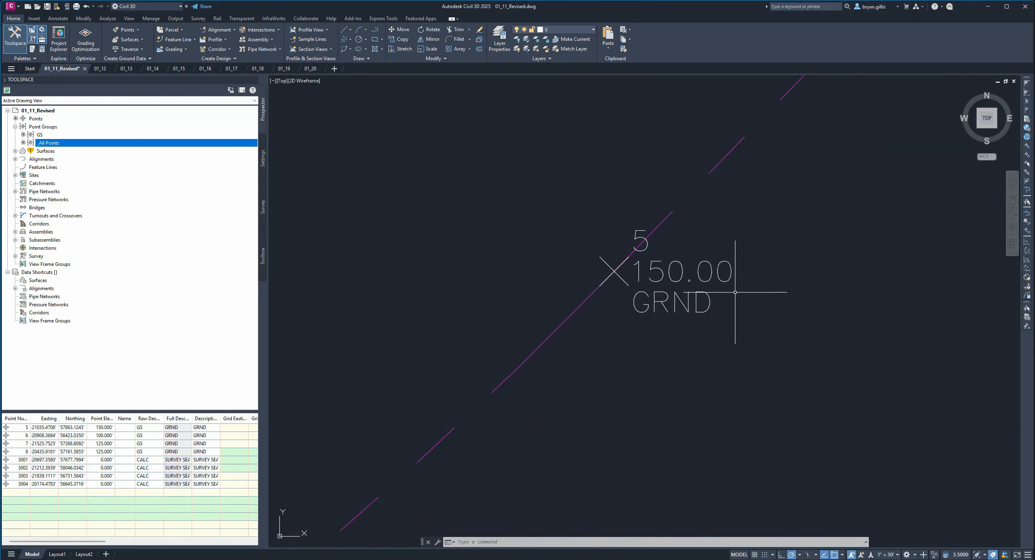
- Move GS below _All Points in the point group display order, apply it, and examine the labels around point 5
scroll(731, 292, "down", 8)
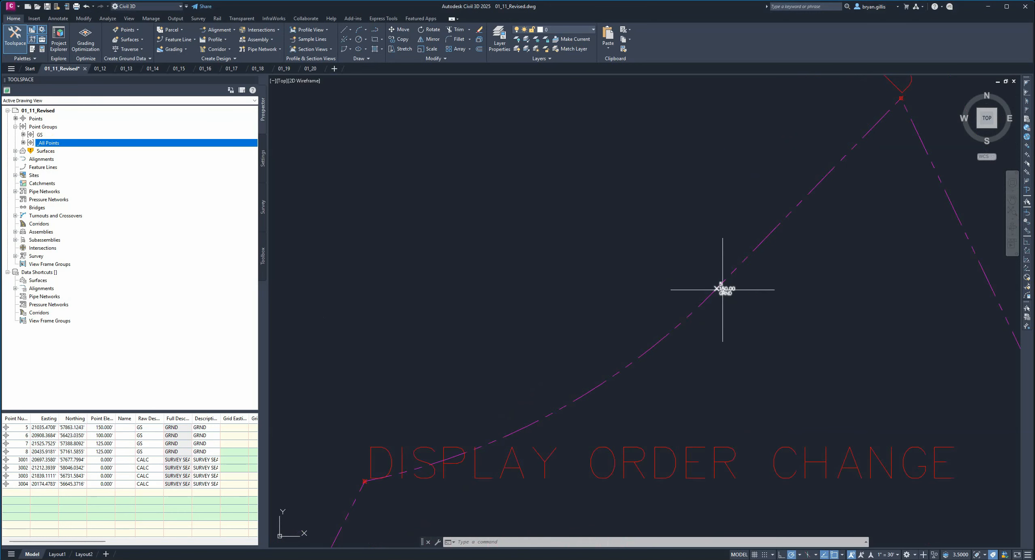
scroll(723, 289, "up", 6)
right_click(37, 127)
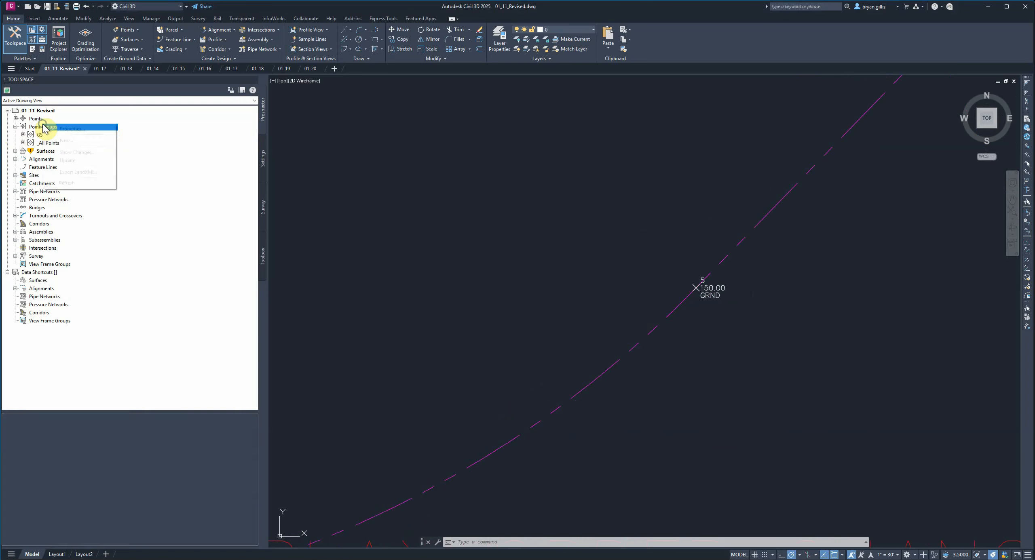
left_click(71, 129)
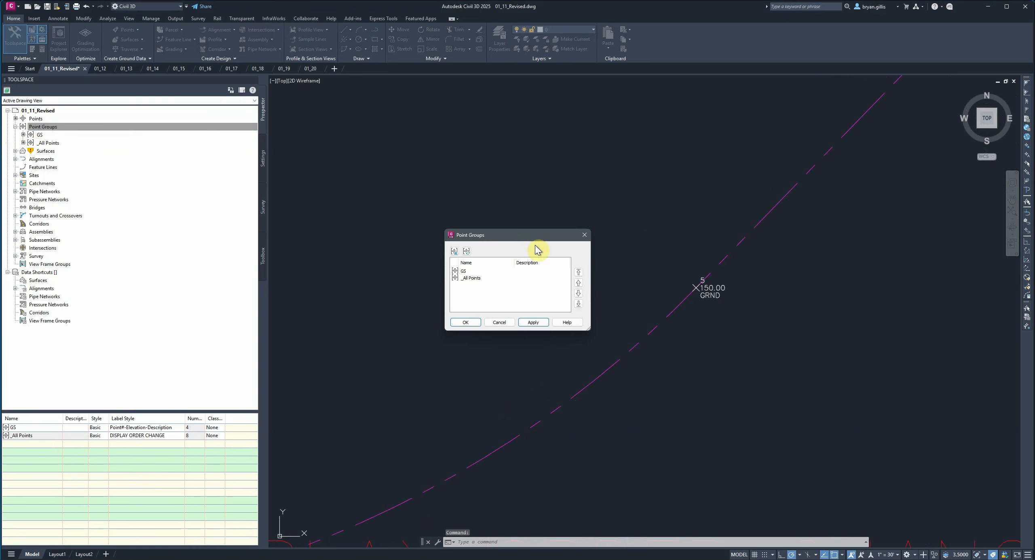
left_click(471, 272)
left_click(578, 293)
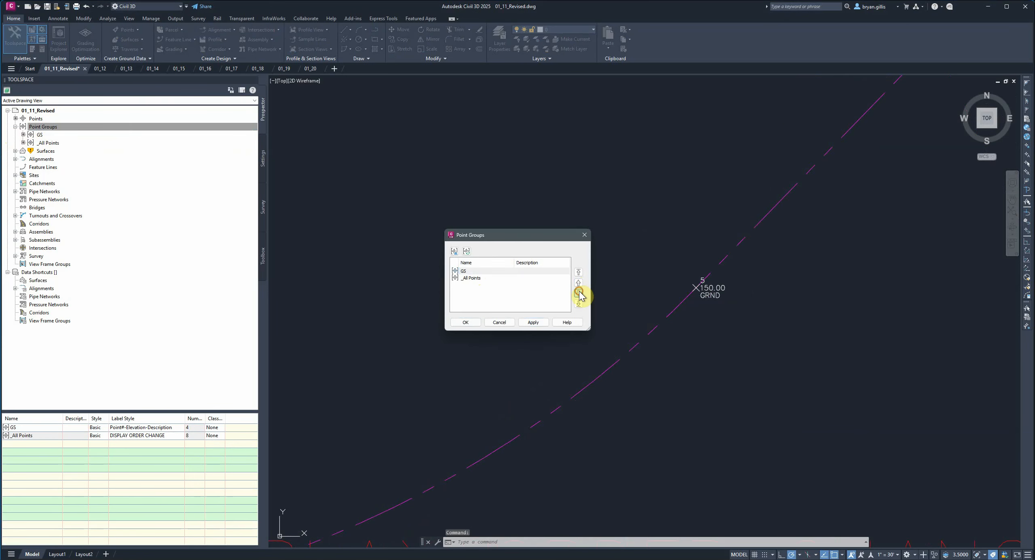
left_click(532, 323)
left_click(465, 323)
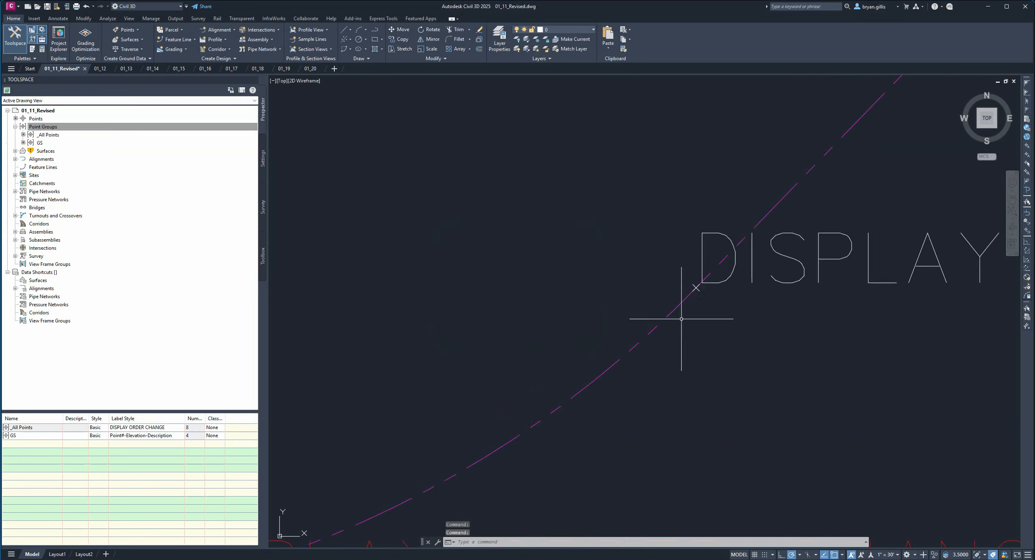
middle_click_drag(828, 322, 535, 338)
scroll(535, 339, "down", 6)
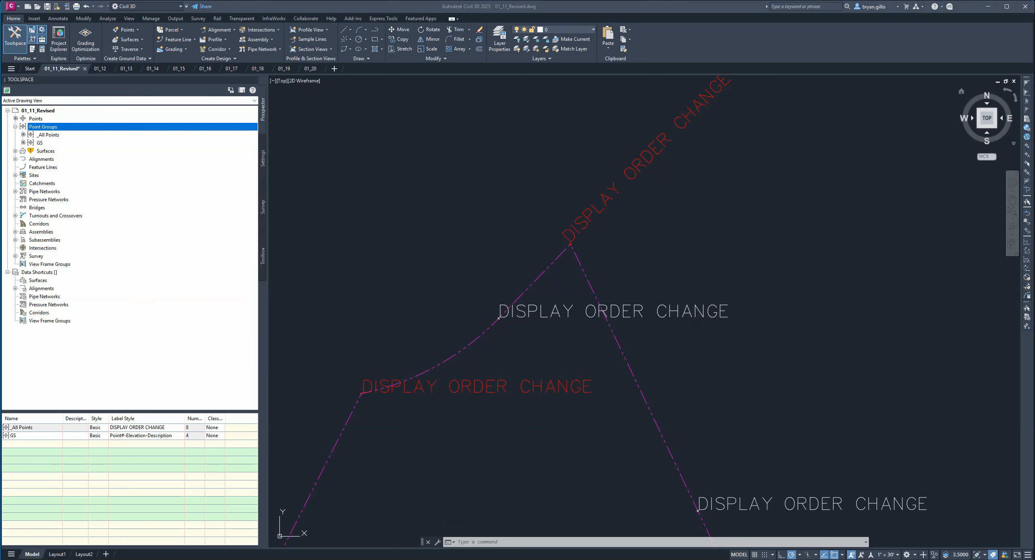
- Switch to drawing 01_12 and open the Survey User Settings for editing
key("ctrl+Tab")
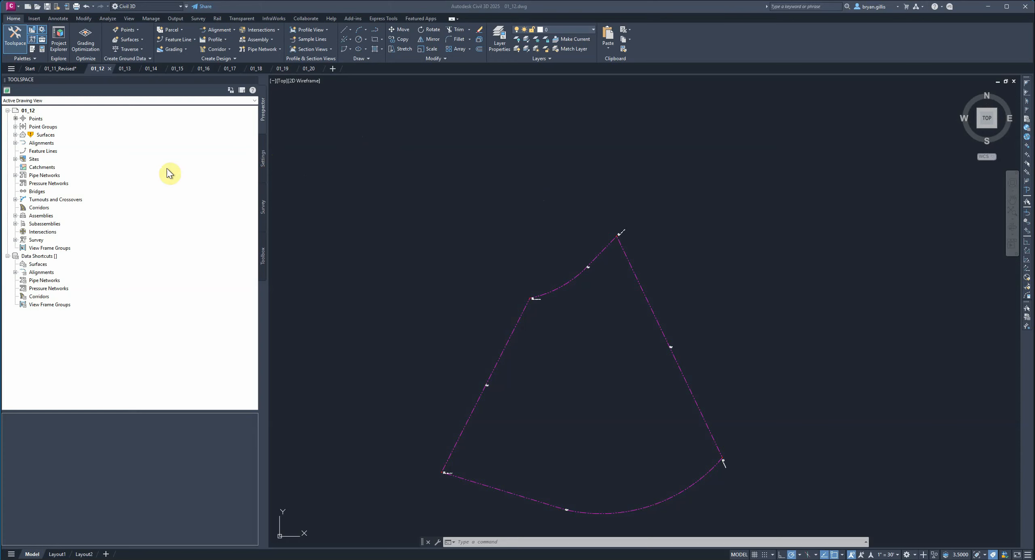
left_click(263, 210)
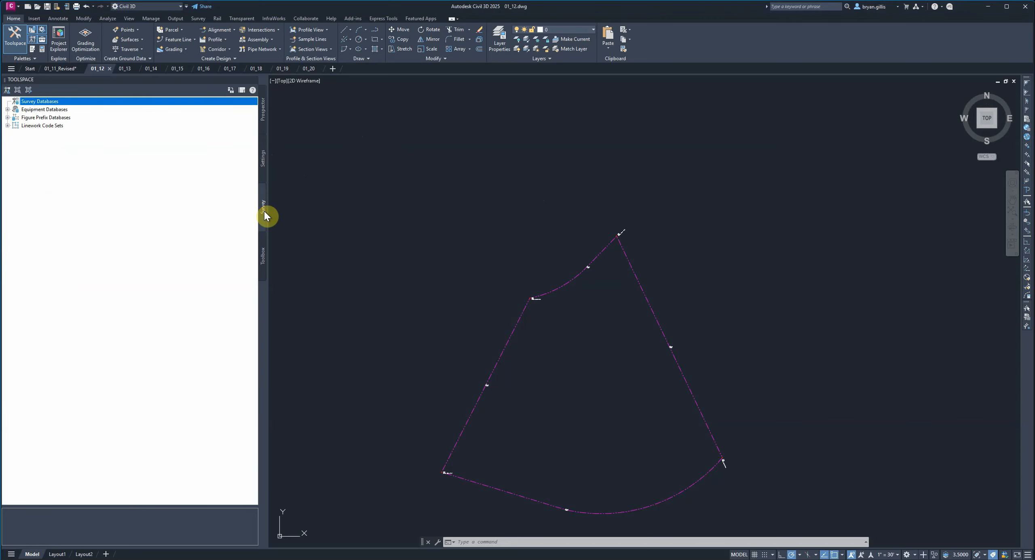
left_click(8, 95)
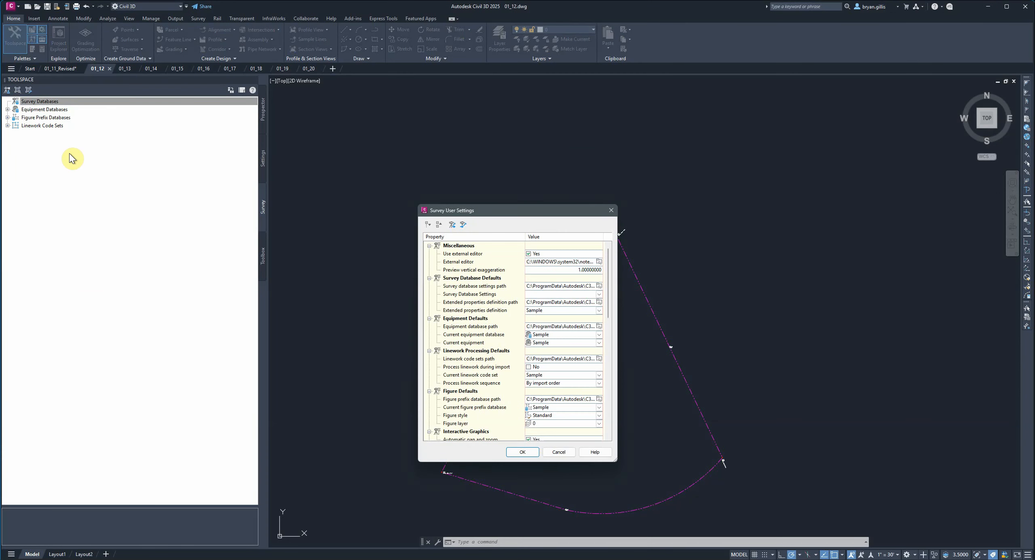
- Review the survey user settings, from the database, equipment, linework and figure defaults through the import, export and preview options
scroll(484, 352, "down", 4)
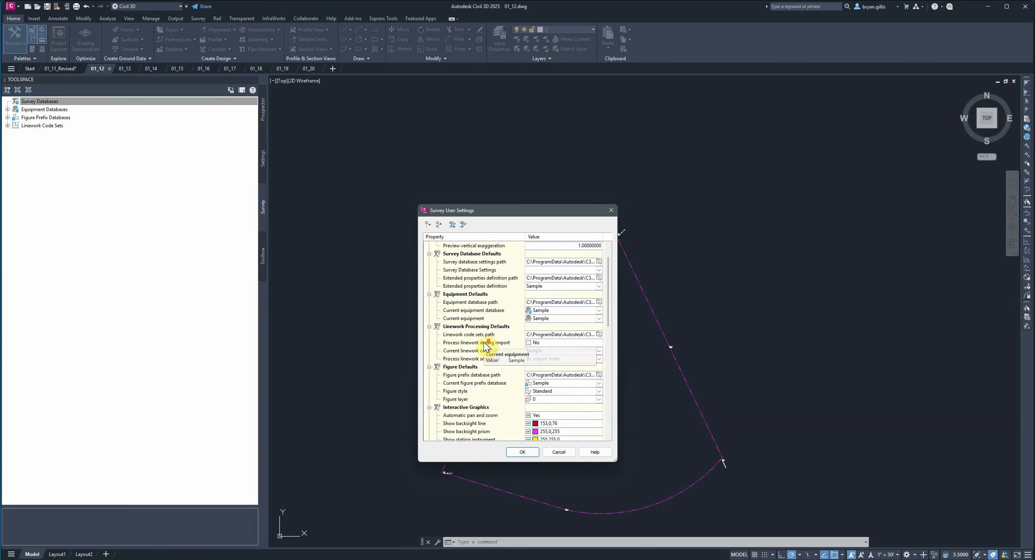
scroll(484, 347, "down", 8)
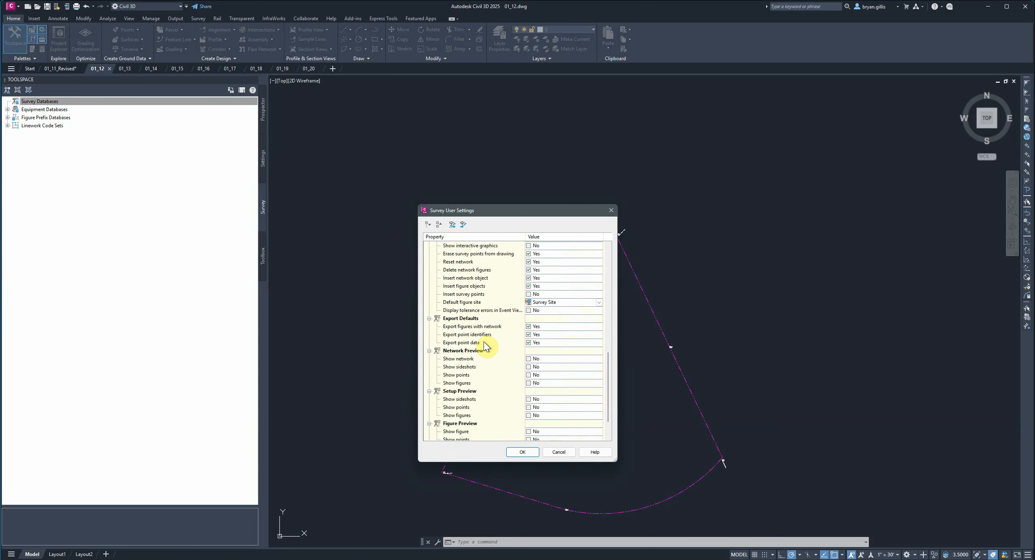
scroll(485, 347, "up", 3)
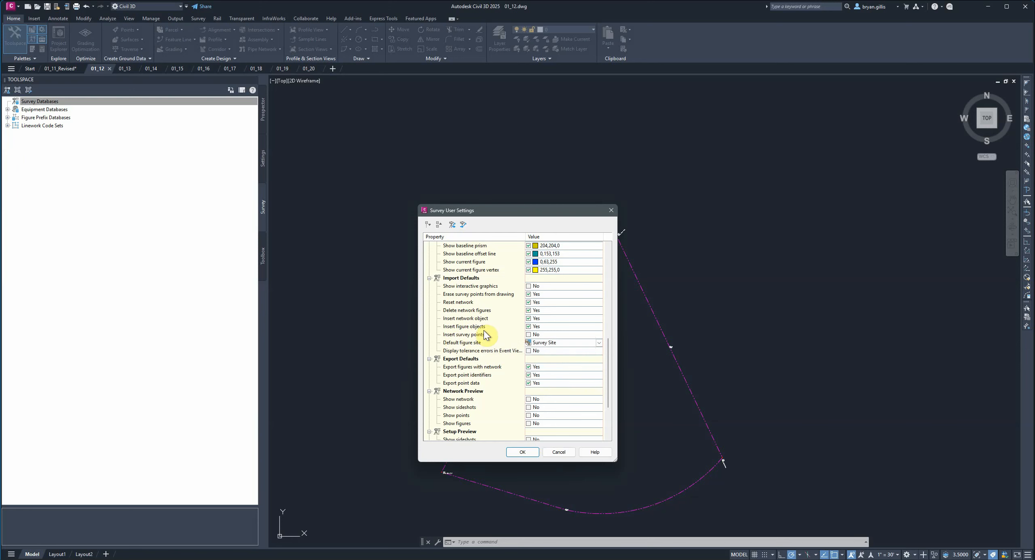
scroll(485, 335, "up", 1)
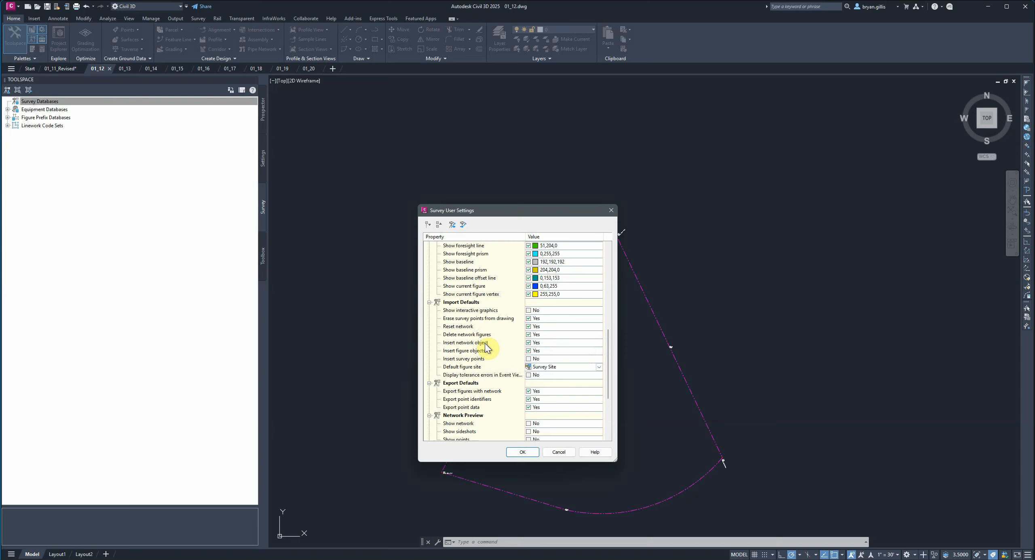
scroll(485, 348, "up", 7)
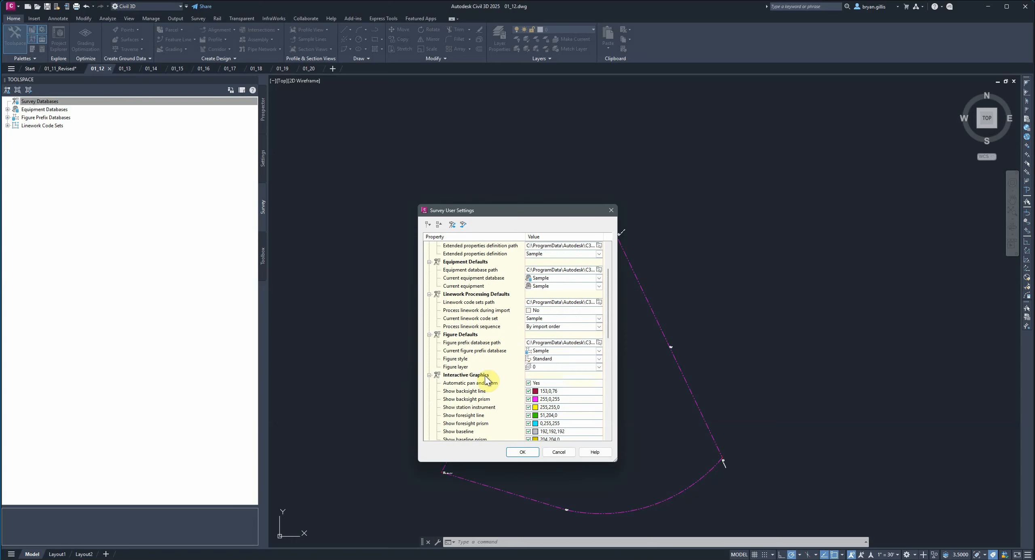
scroll(498, 399, "down", 1)
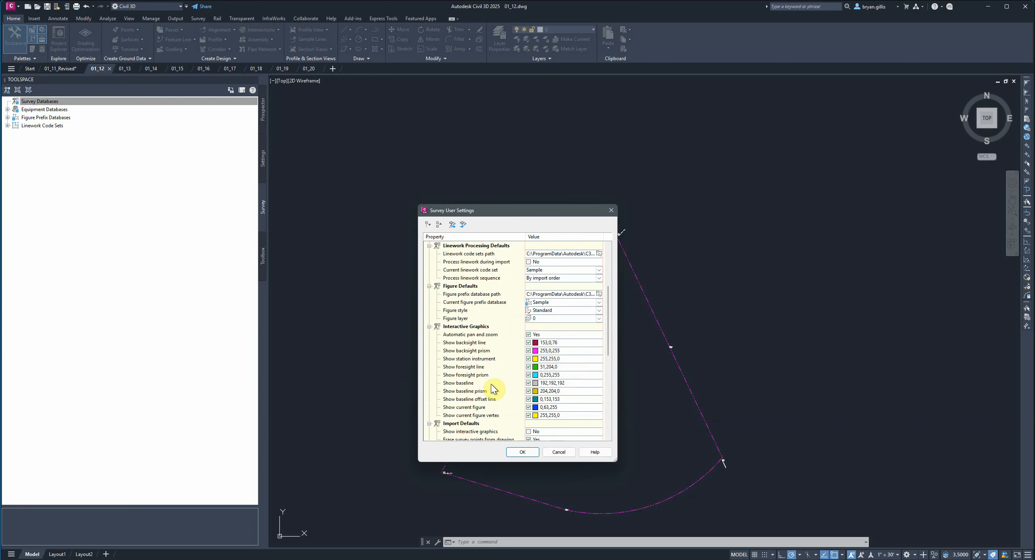
scroll(481, 393, "up", 5)
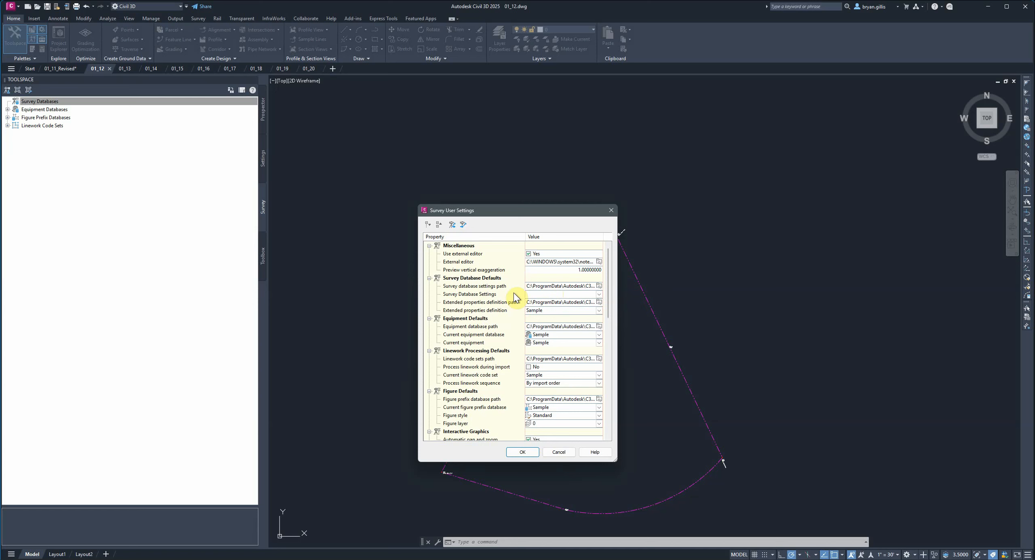
- Set the survey database settings path to OneDrive's GISC 1336 Digital Drafting & Design > Lectures > GISC 1336 Lecture 2 (Practicum) Data > Survey folder
left_click(599, 286)
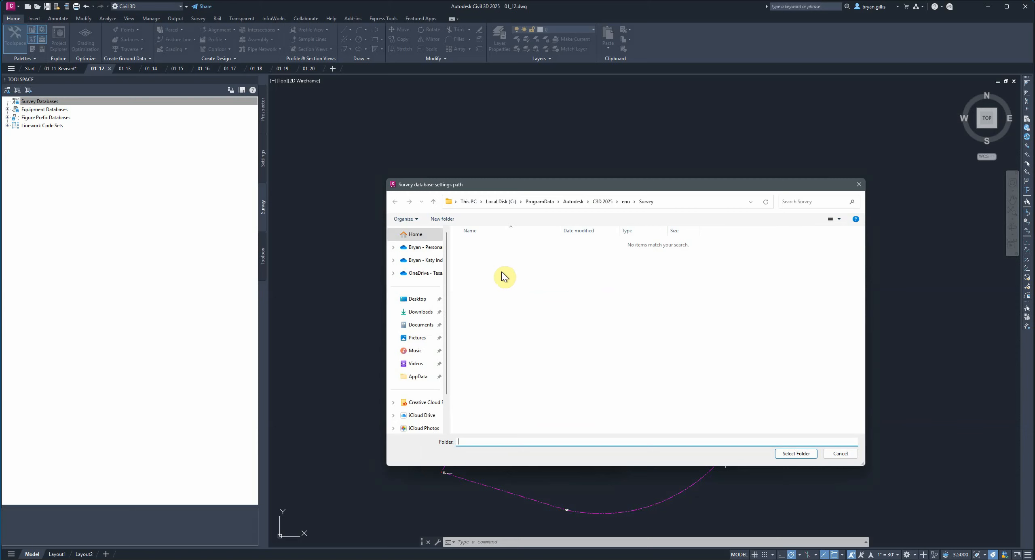
left_click(428, 273)
double_click(485, 259)
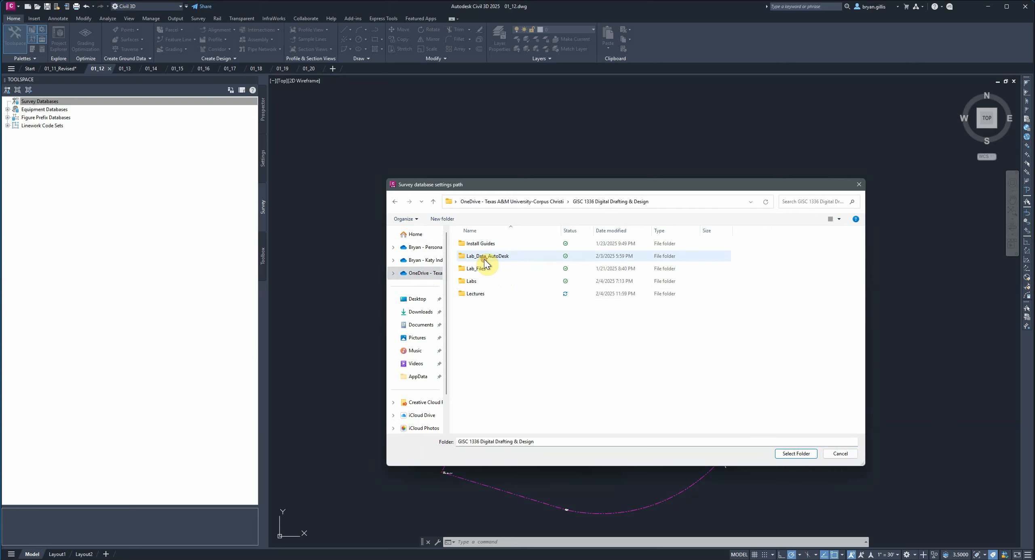
double_click(491, 294)
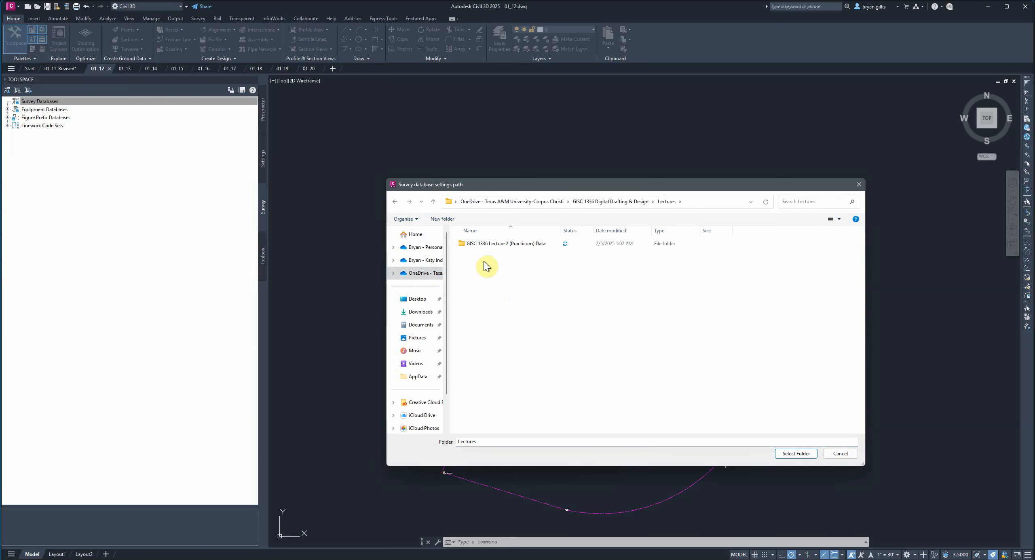
double_click(491, 247)
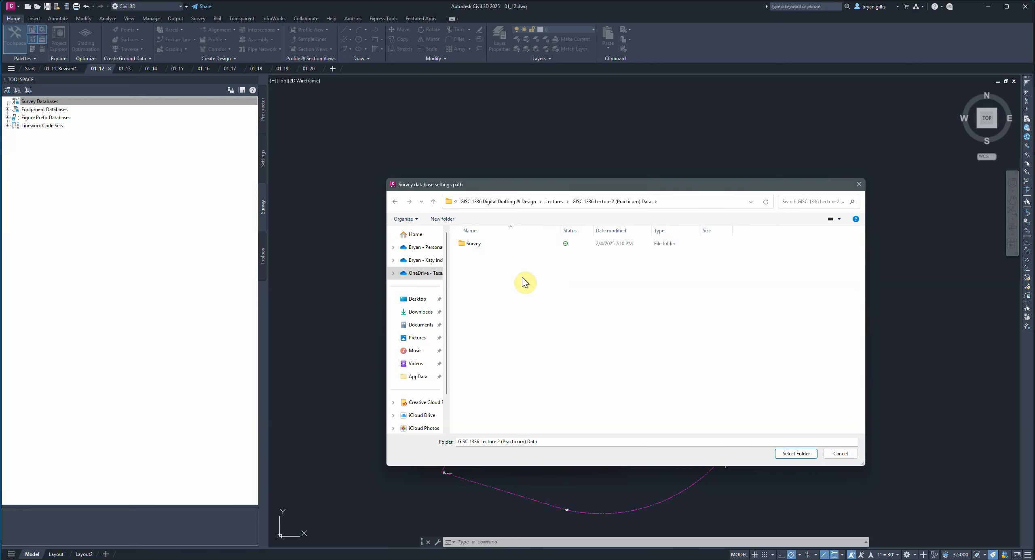
left_click(473, 246)
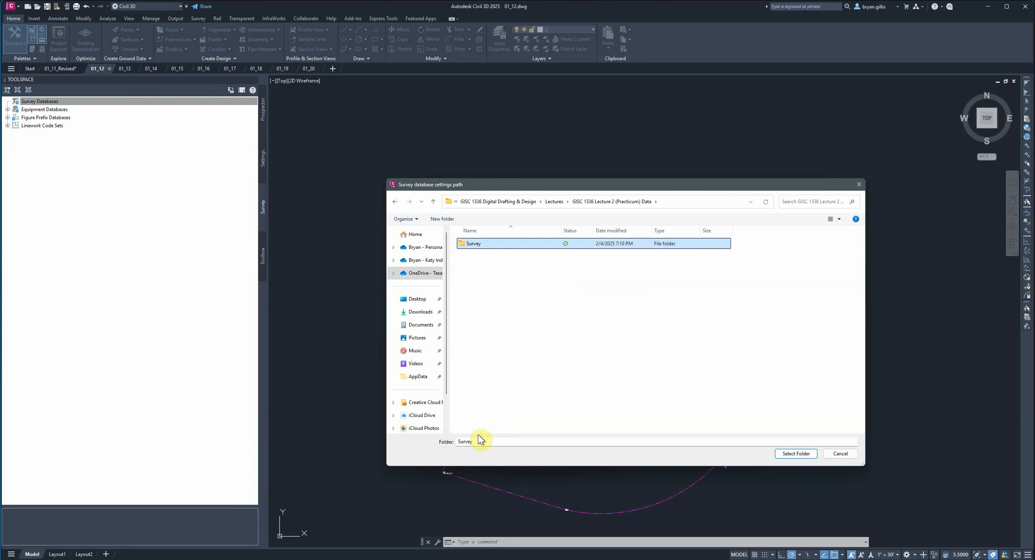
left_click(796, 454)
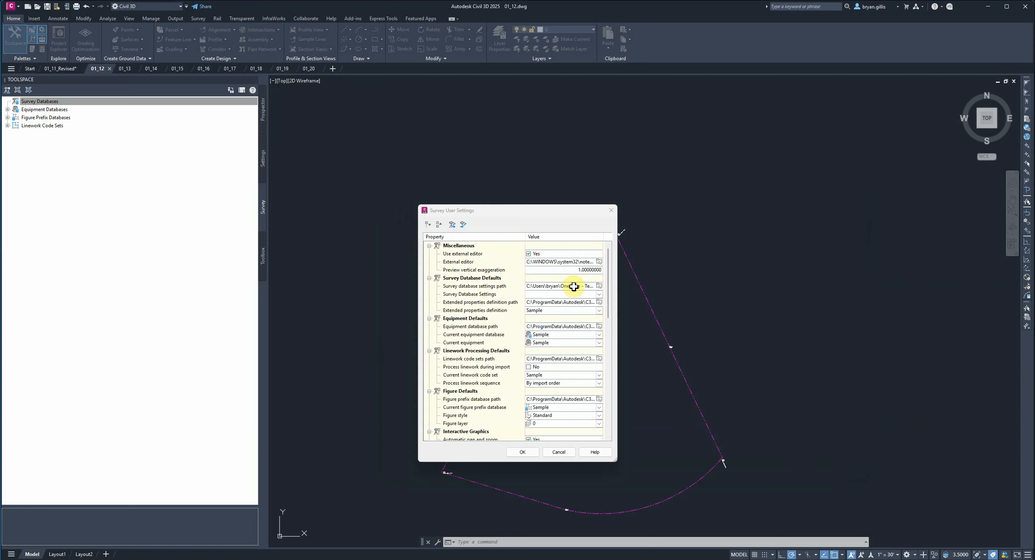
- Set the equipment database path to the Survey folder inside GISC 1336 Lecture 2 (Practicum) Data under Lectures
scroll(503, 329, "down", 1)
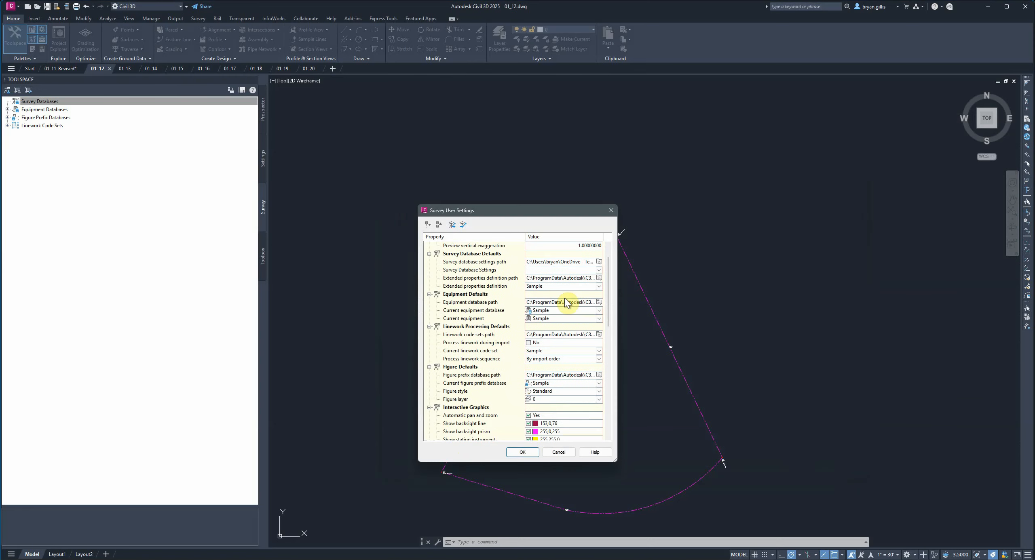
left_click(599, 304)
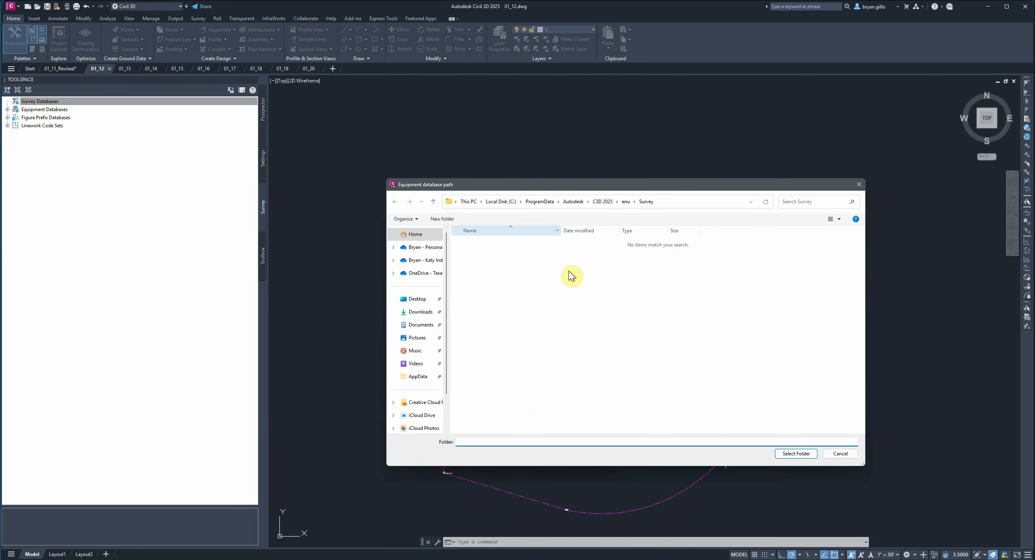
left_click(439, 275)
double_click(483, 256)
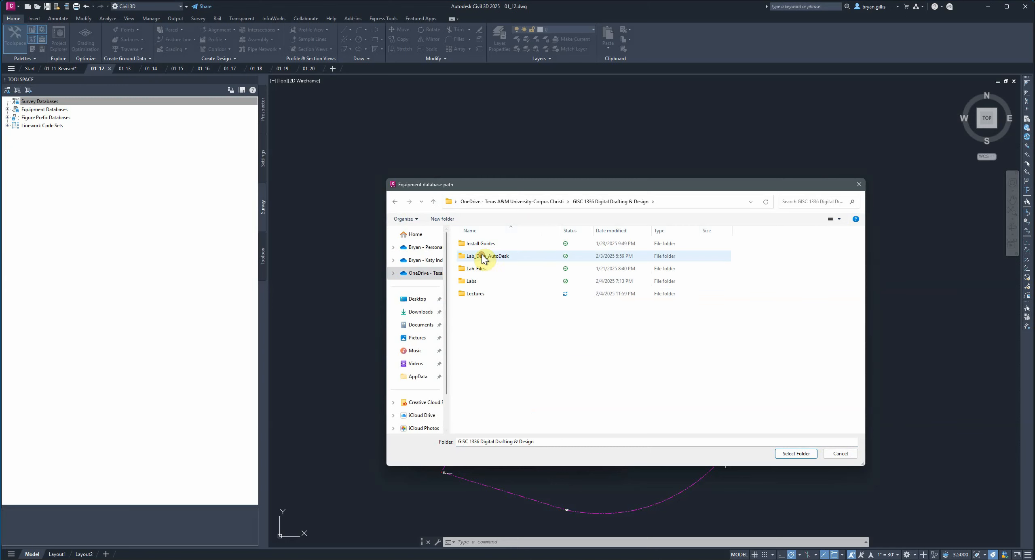
double_click(475, 294)
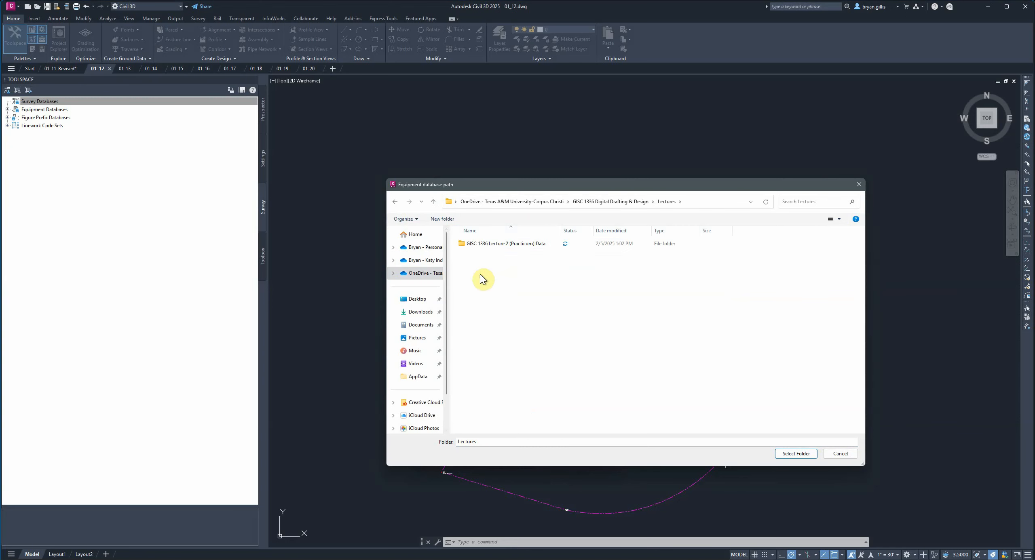
double_click(488, 244)
left_click(488, 244)
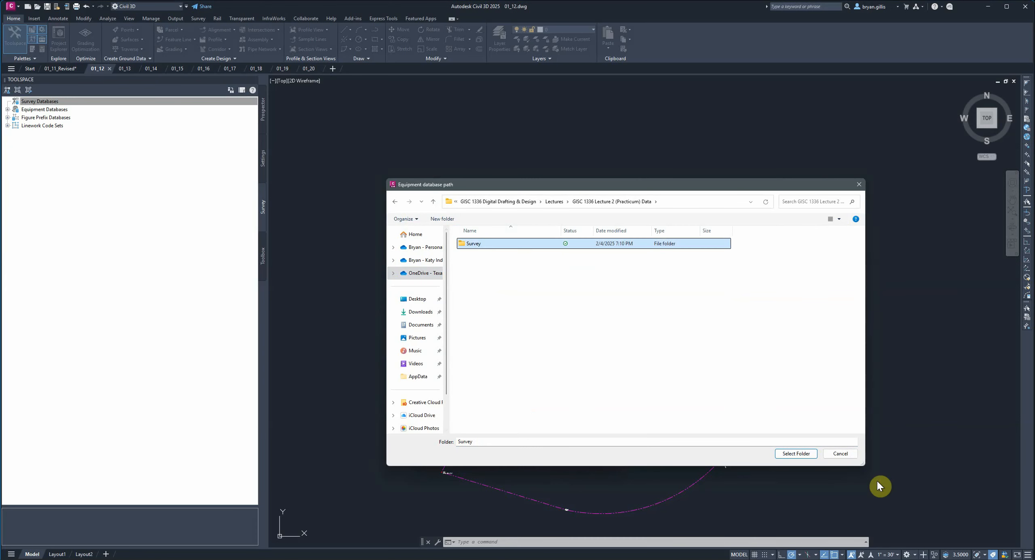
left_click(805, 454)
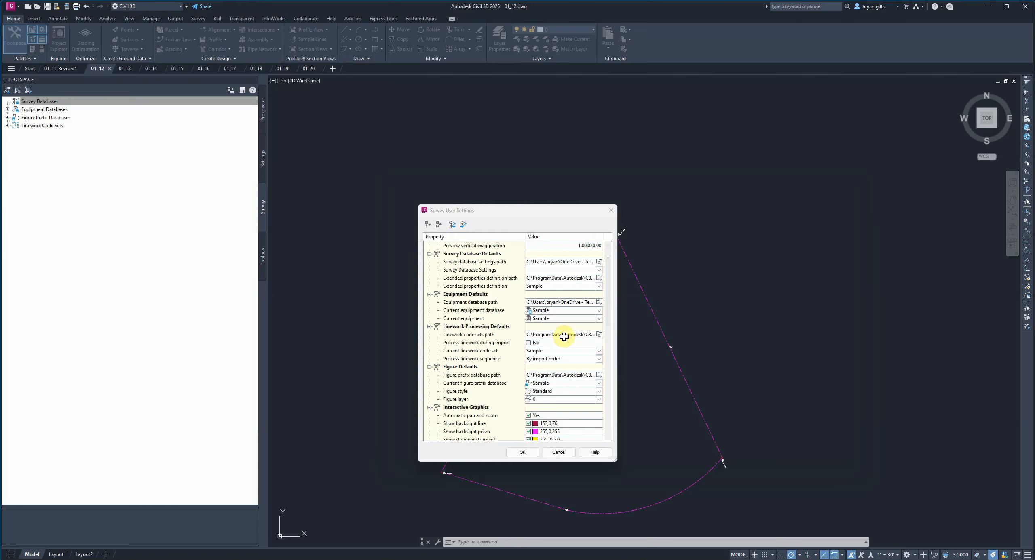
- Set the linework code sets path to the Survey folder inside GISC 1336 Lecture 2 (Practicum) Data under Lectures
left_click(600, 334)
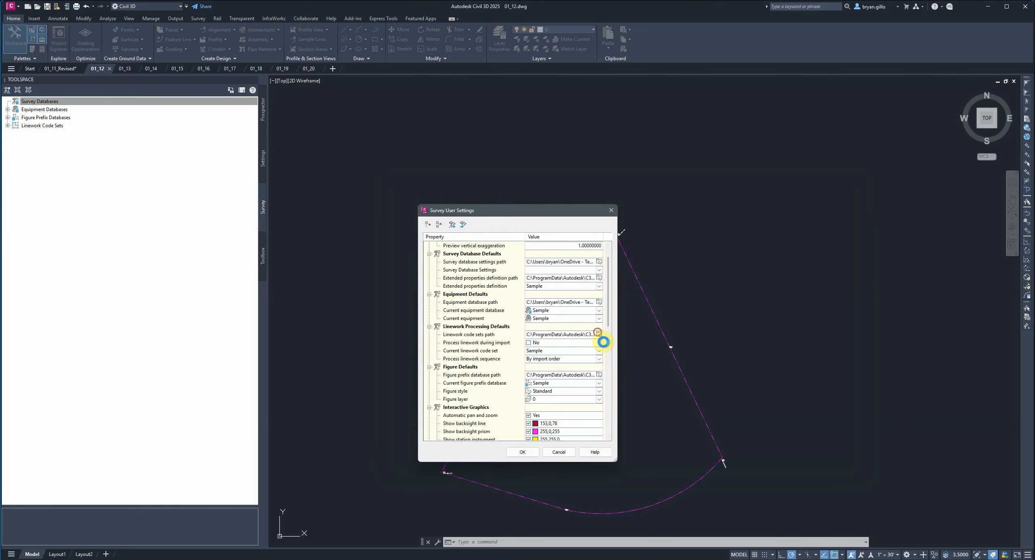
left_click(423, 273)
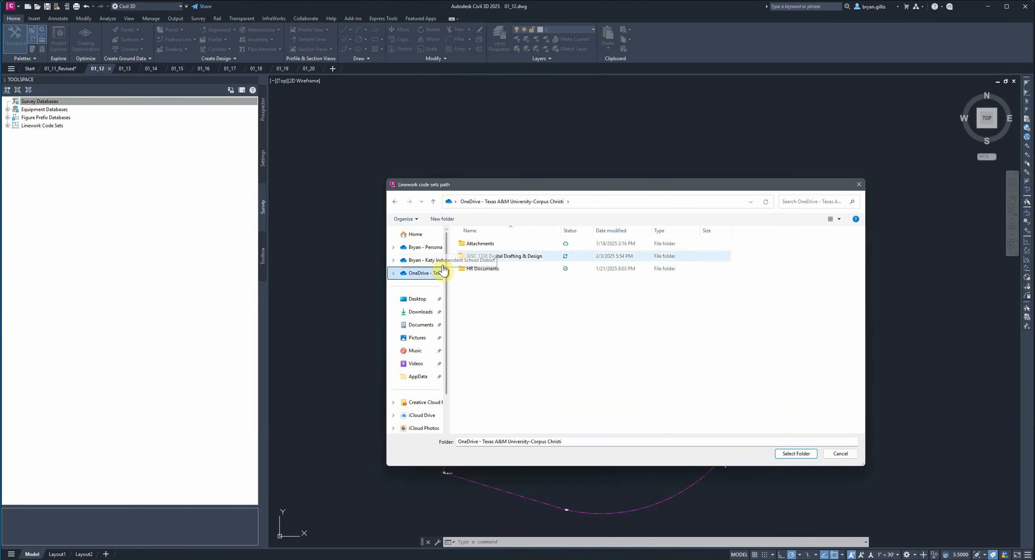
double_click(484, 257)
double_click(485, 295)
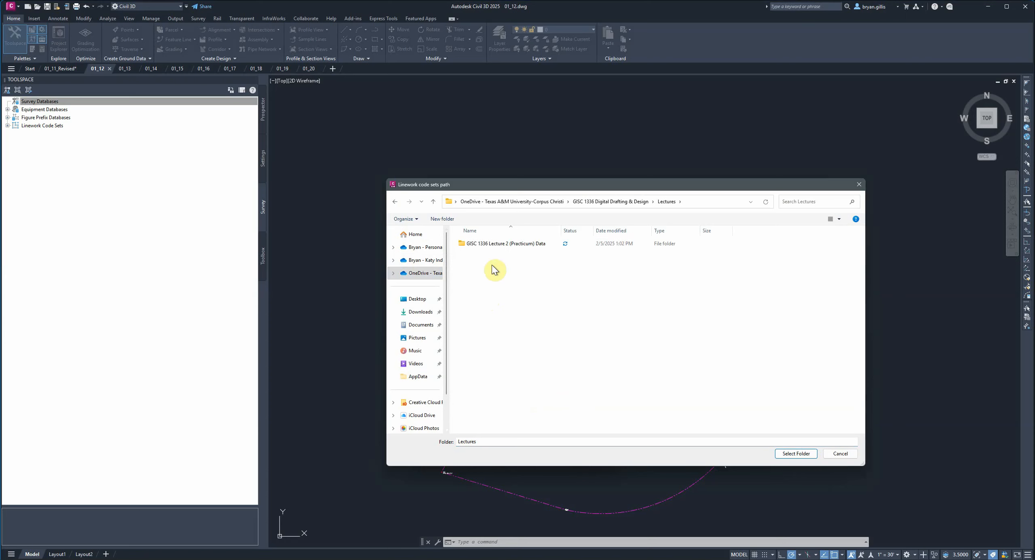
left_click(499, 245)
double_click(500, 244)
left_click(491, 245)
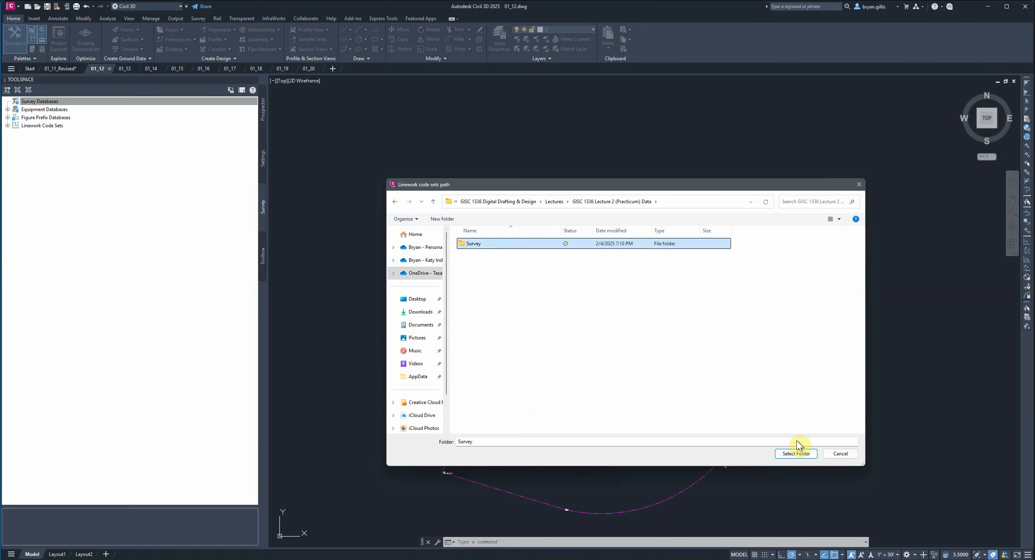
left_click(796, 453)
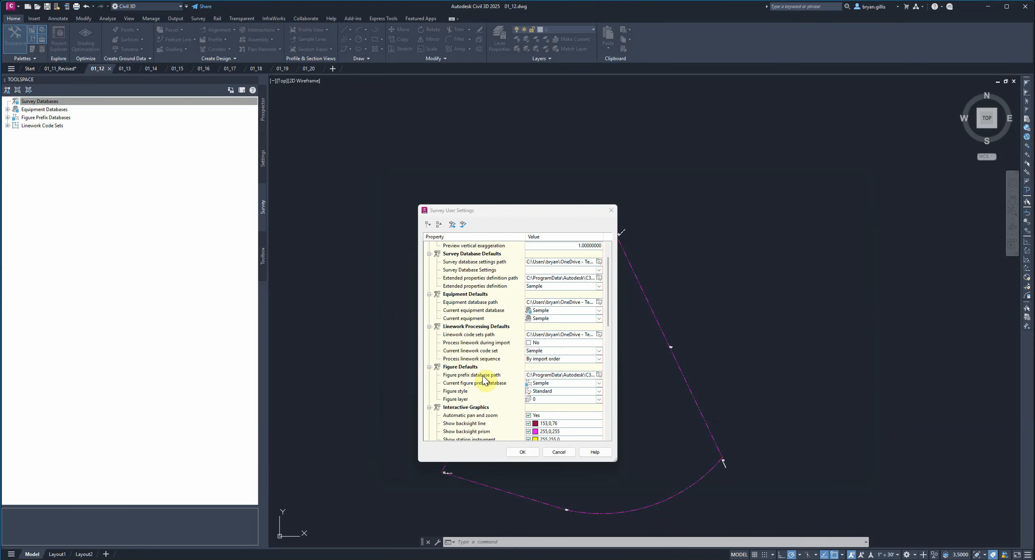
- Set the figure prefix database path to the Survey folder inside GISC 1336 Lecture 2 (Practicum) Data and accept the survey user settings
left_click(599, 375)
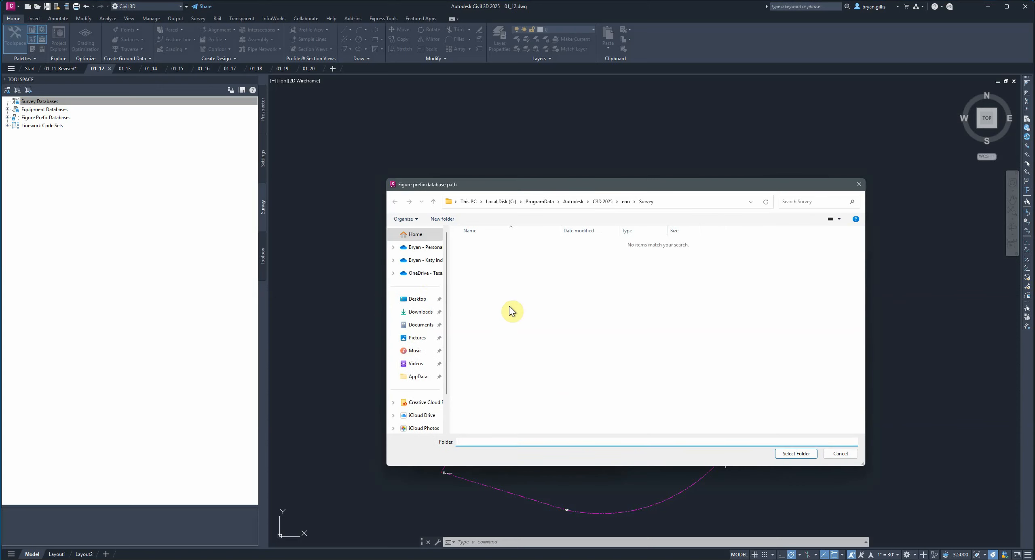
left_click(432, 274)
double_click(468, 255)
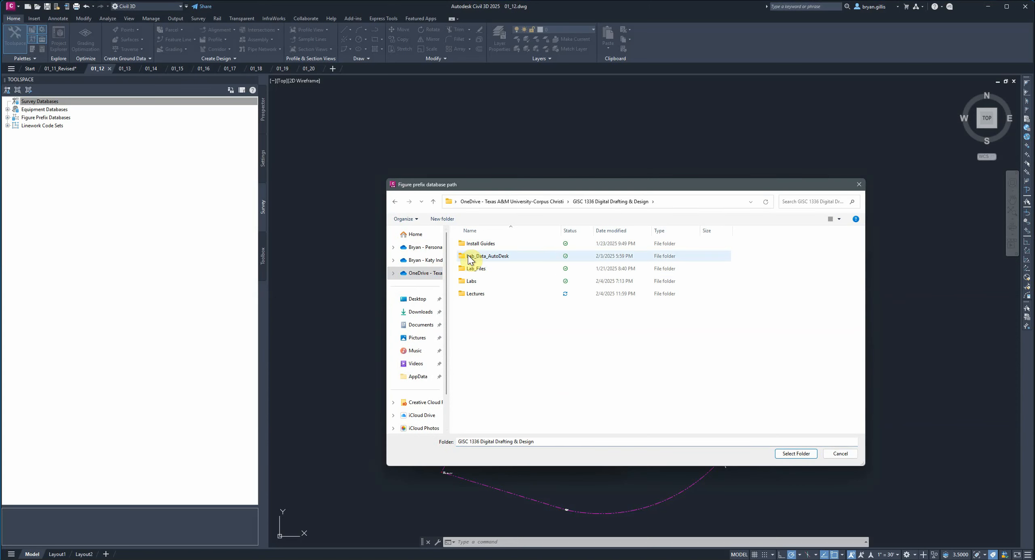
double_click(478, 292)
double_click(488, 245)
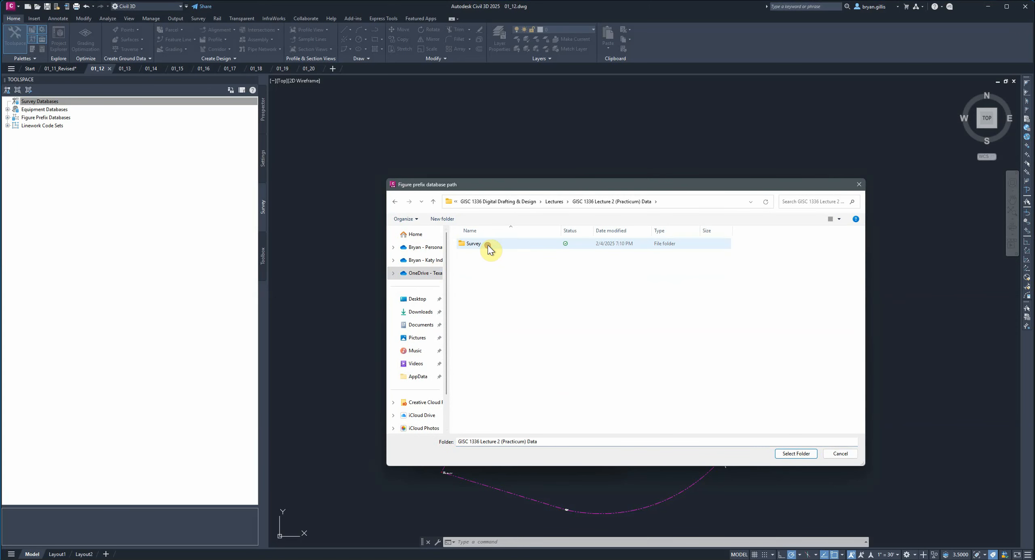
left_click(487, 245)
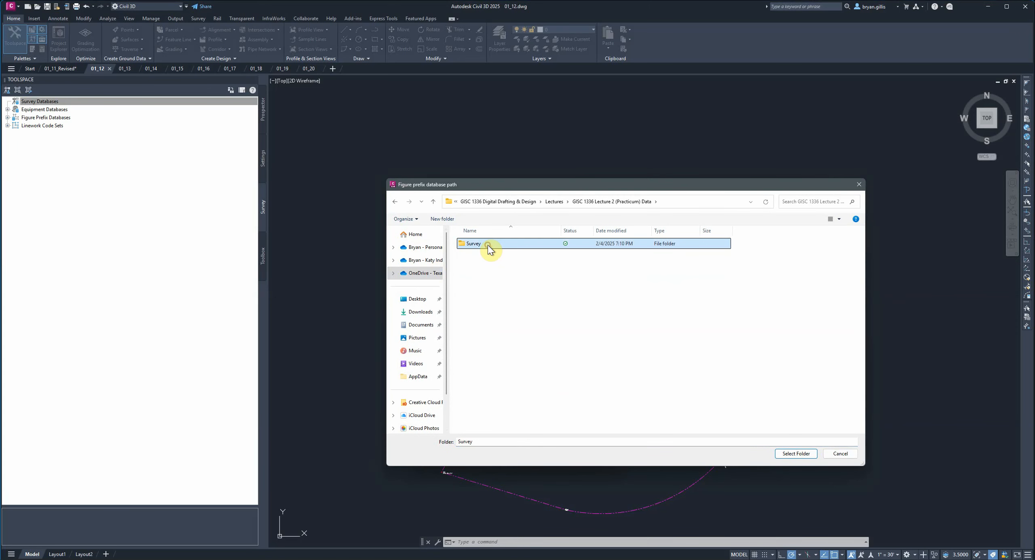
left_click(796, 455)
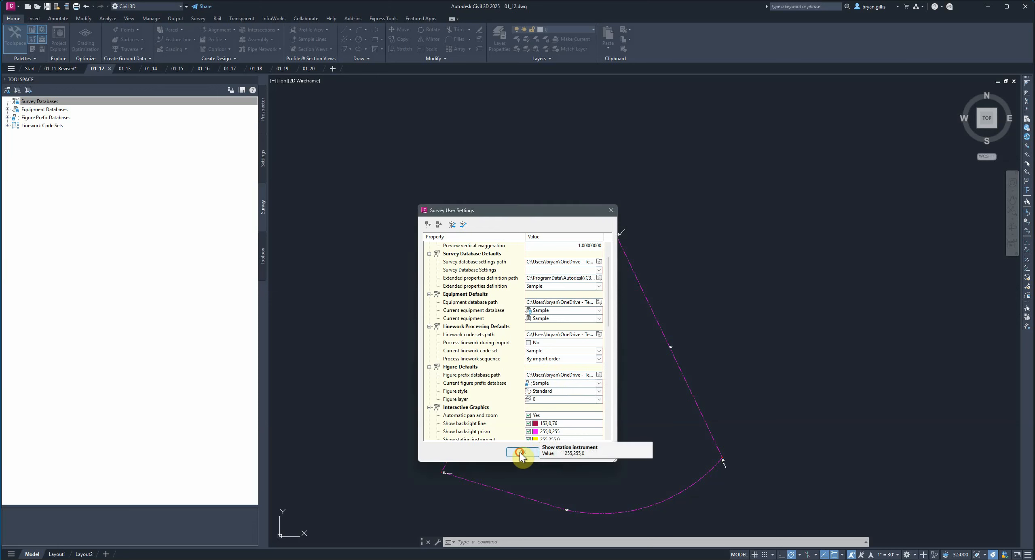
left_click(505, 447)
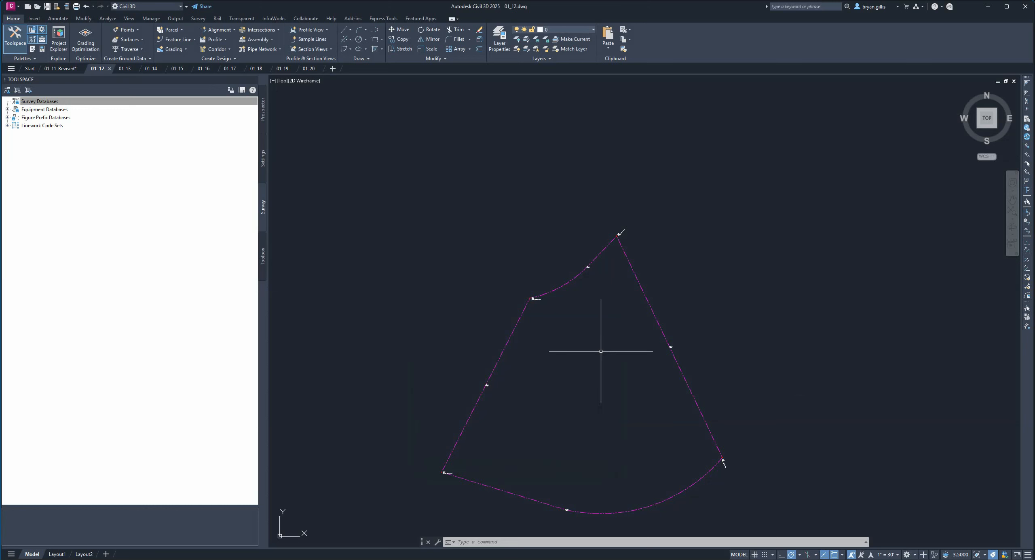
- Set the survey databases' working folder to the Survey folder inside OneDrive's GISC 1336 Digital Drafting & Design > Lectures > GISC 1336 Lecture 2 (Practicum) Data
left_click(39, 101)
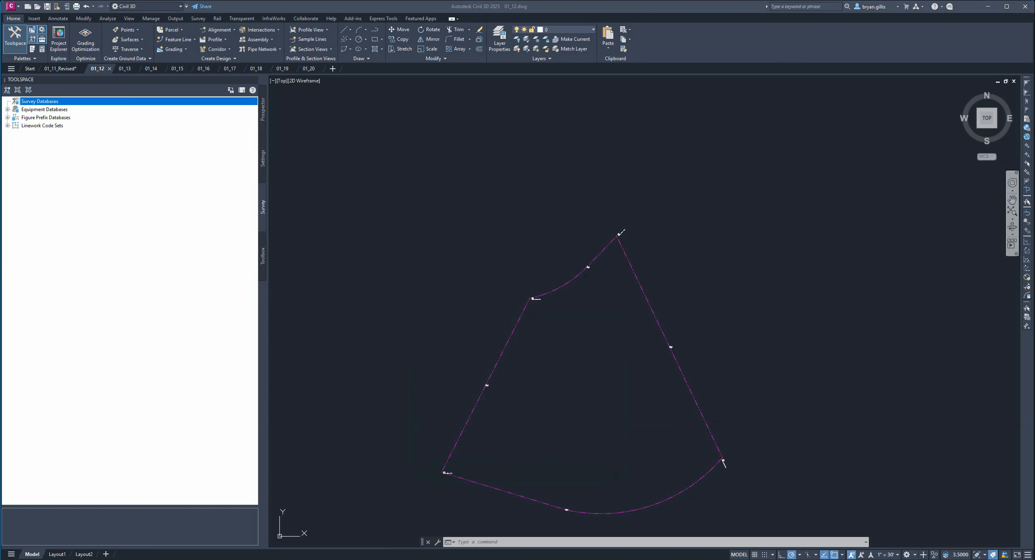
right_click(34, 102)
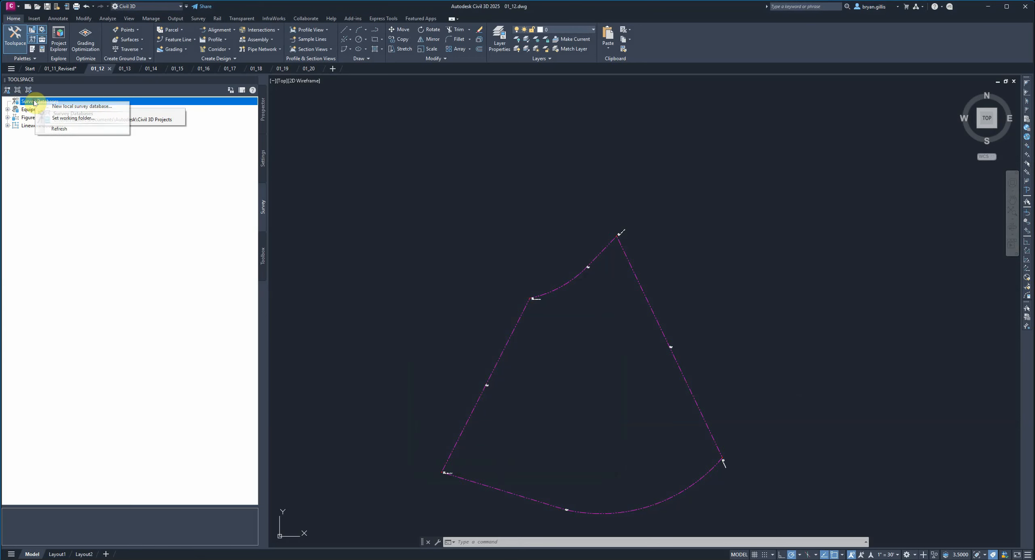
left_click(70, 118)
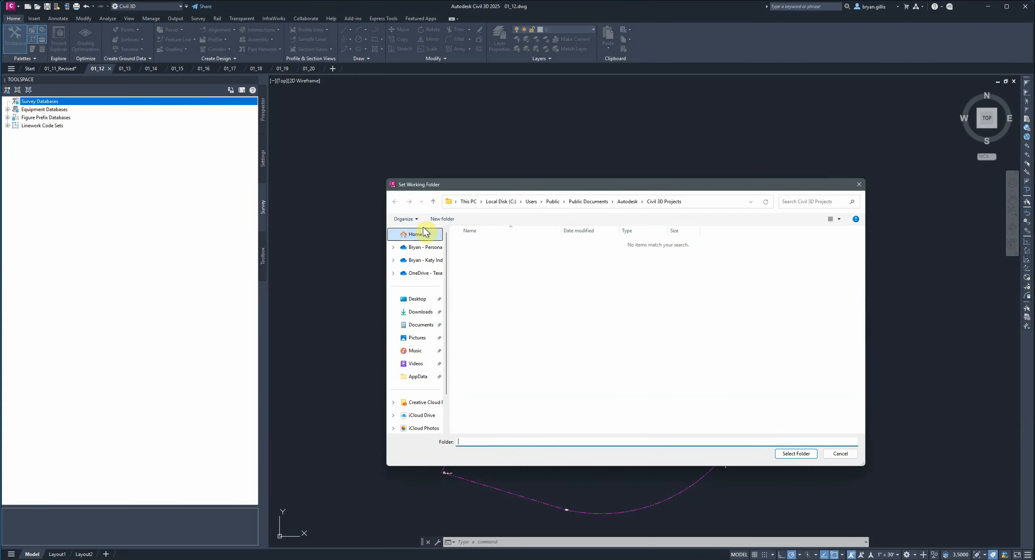
left_click(423, 273)
left_click(477, 256)
double_click(477, 257)
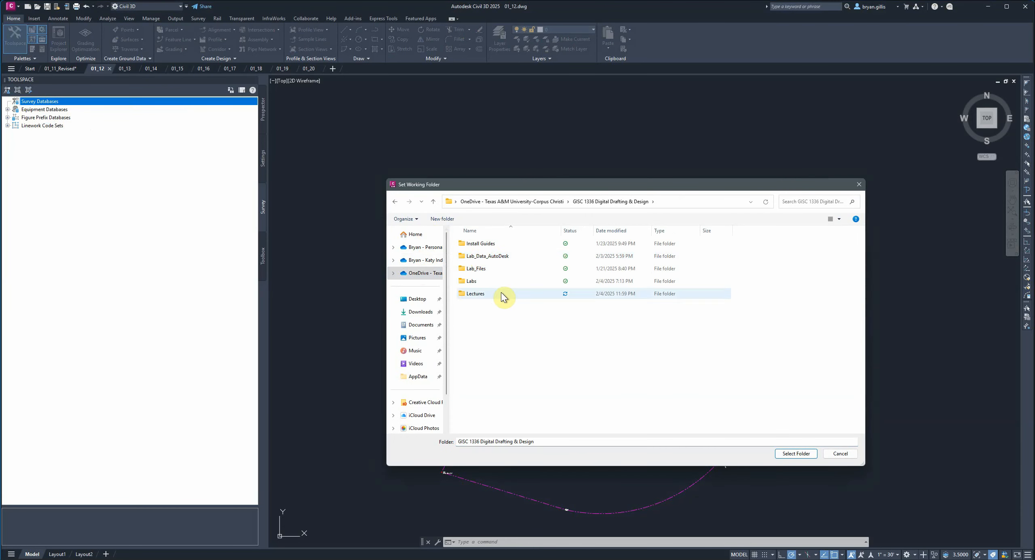
double_click(490, 294)
double_click(492, 251)
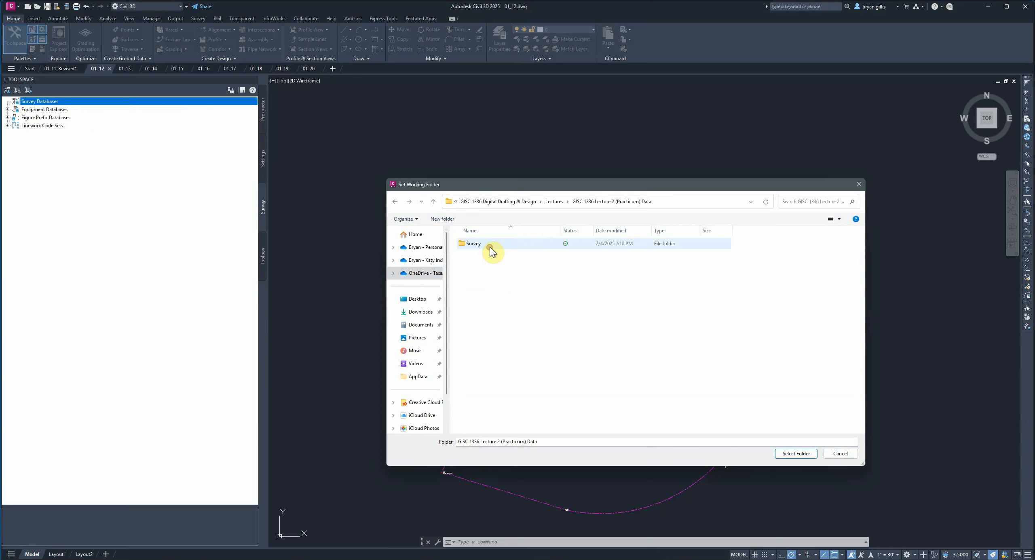
left_click(473, 245)
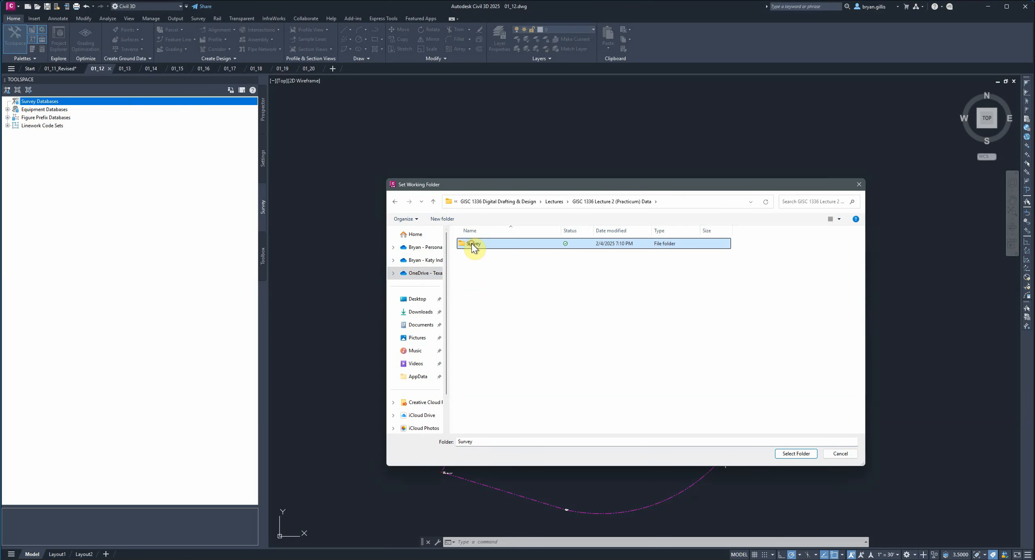
left_click(796, 454)
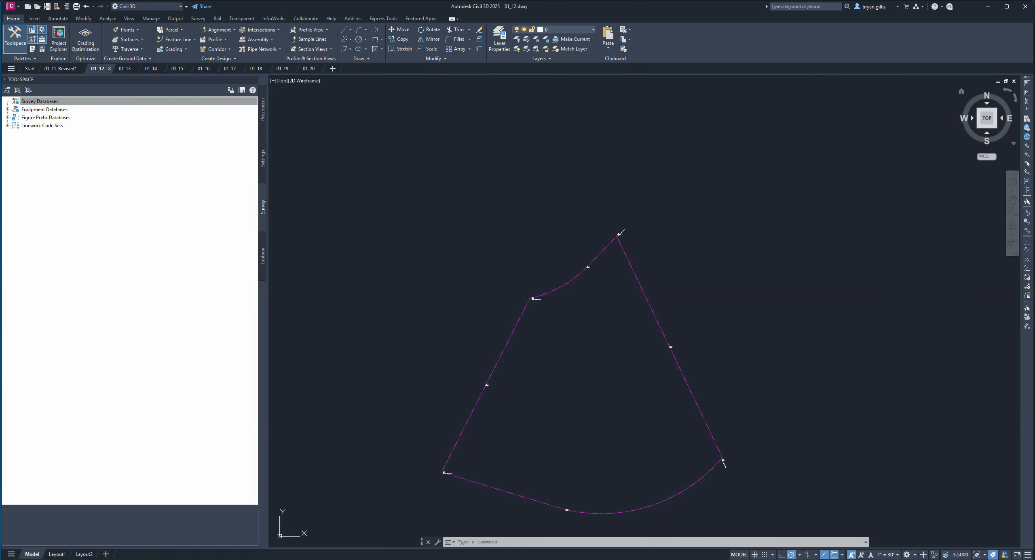
- In drawing 01_13, open the Essentials linework code set for editing and enlarge its dialog to show all codes
key("ctrl+Tab")
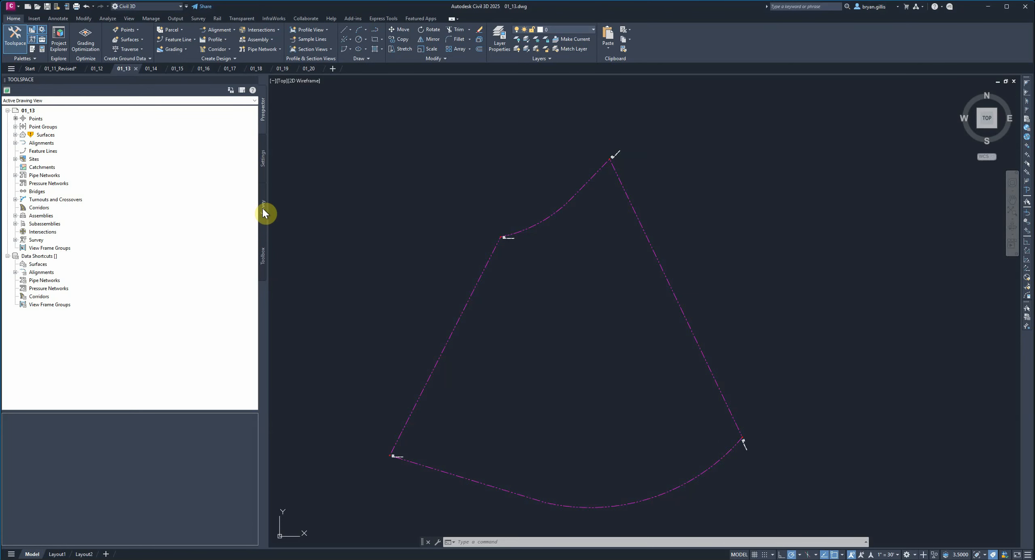
left_click(263, 222)
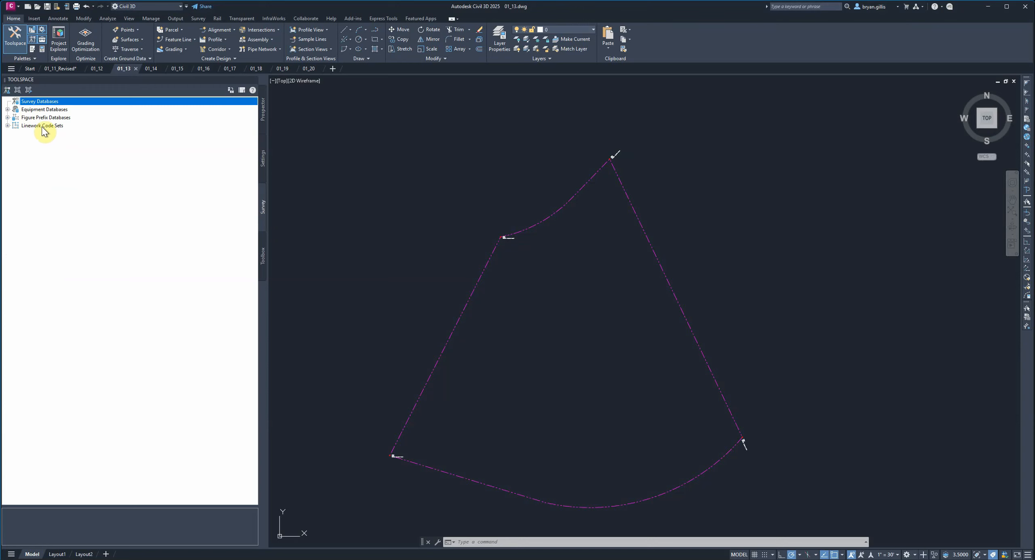
left_click(7, 126)
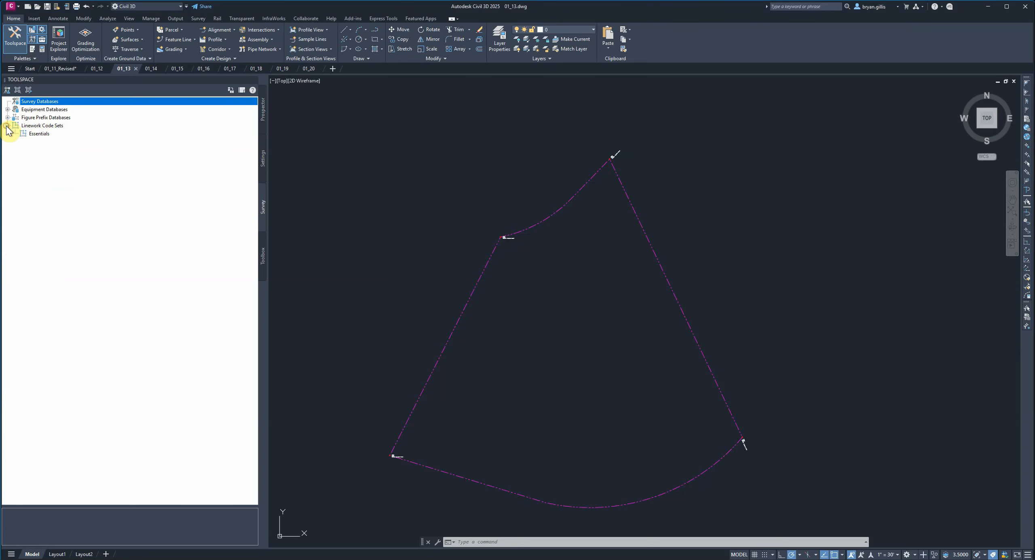
right_click(45, 135)
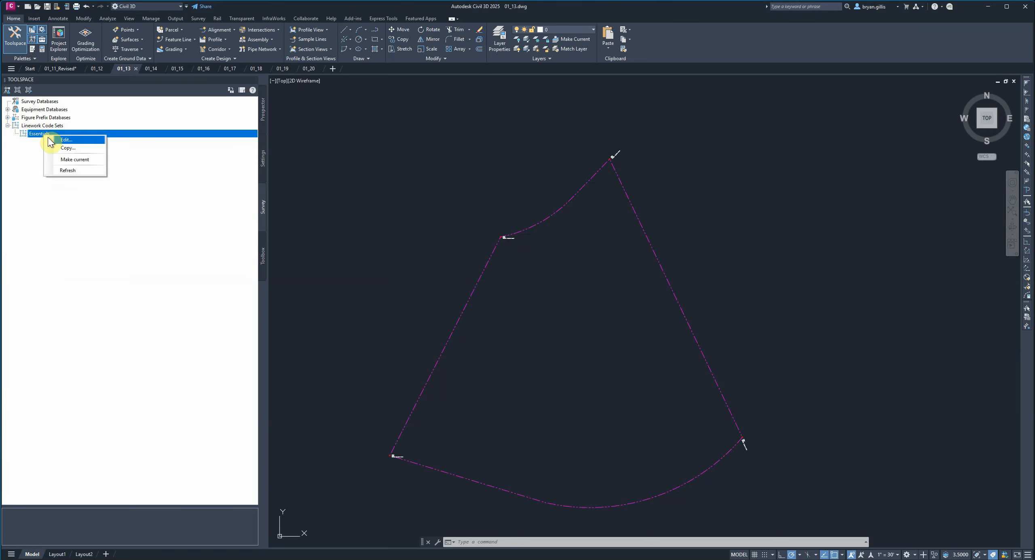
left_click(77, 142)
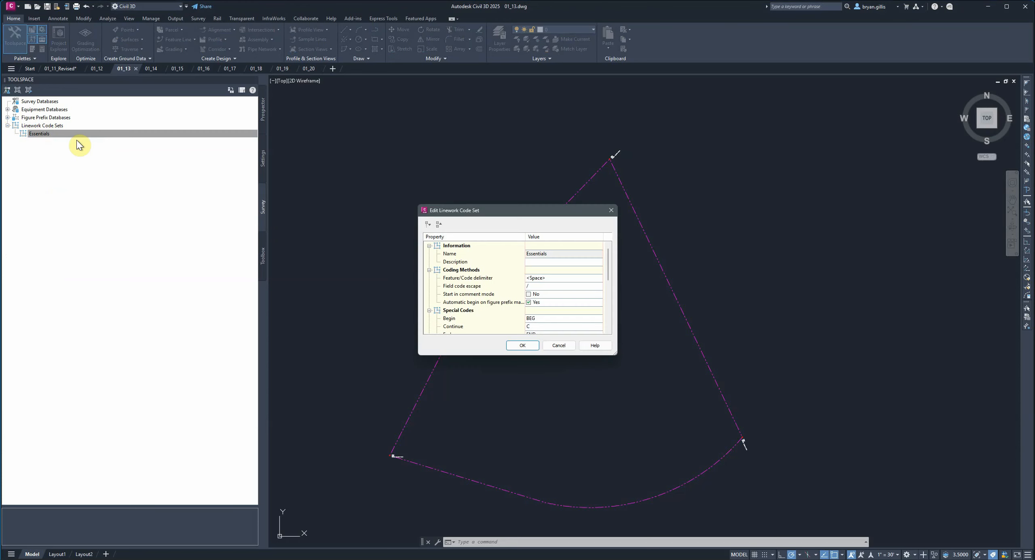
left_click_drag(596, 355, 588, 509)
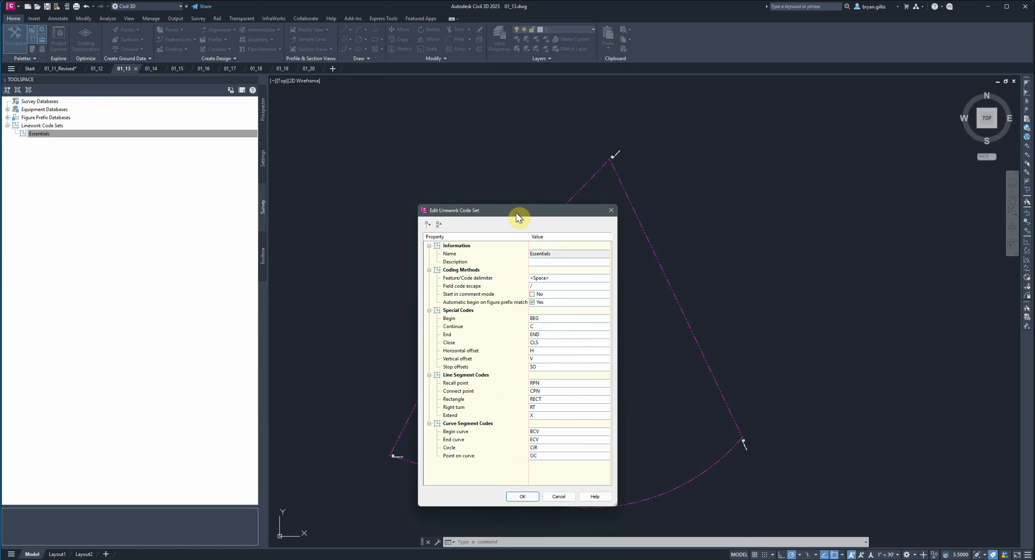
left_click_drag(516, 213, 148, 167)
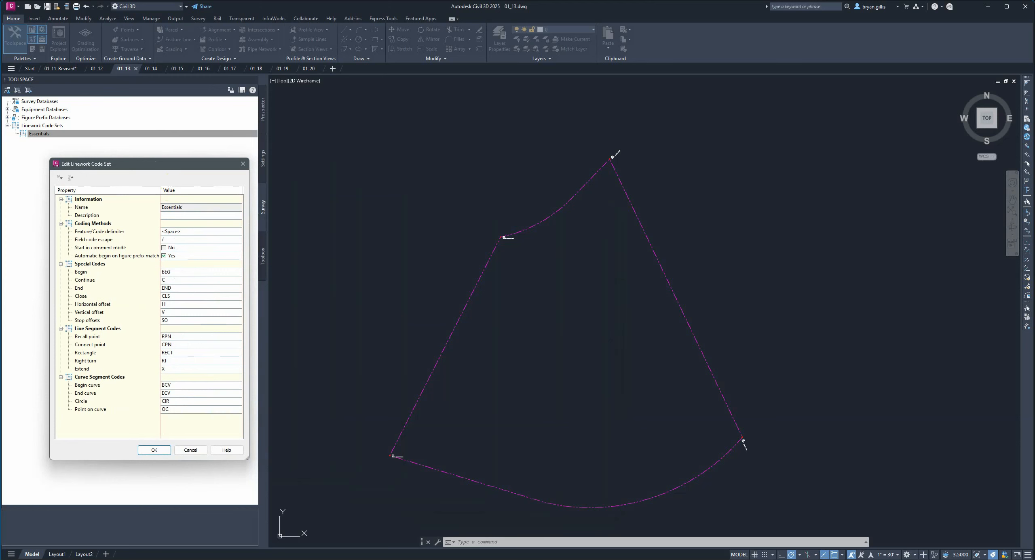
- Switch to File Explorer and open Topo Survey.txt from the Survey folder, placing it beside the linework code set
mouse_move(1034, 123)
left_mouse_down()
mouse_move(825, 116)
mouse_move(791, 135)
left_mouse_up()
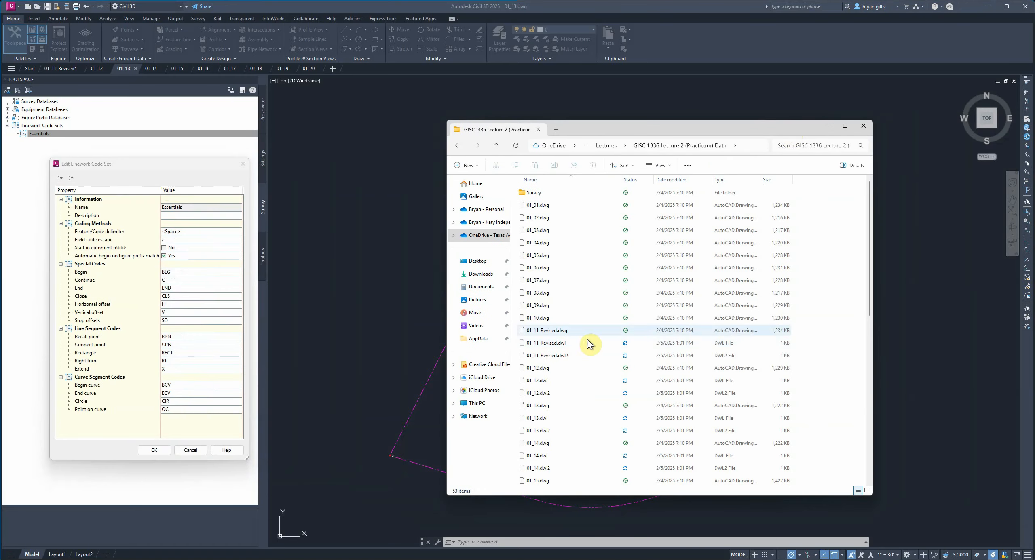
double_click(539, 196)
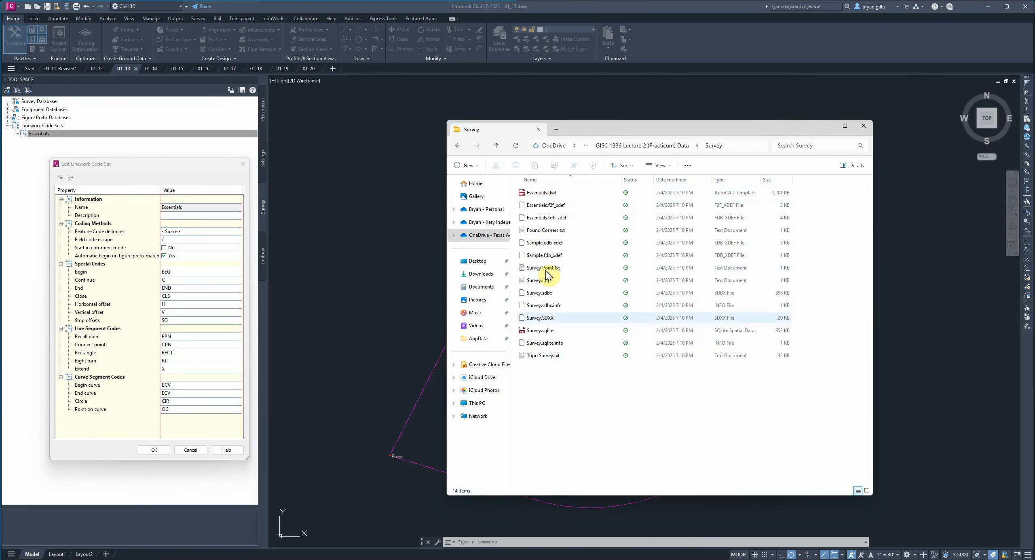
double_click(544, 356)
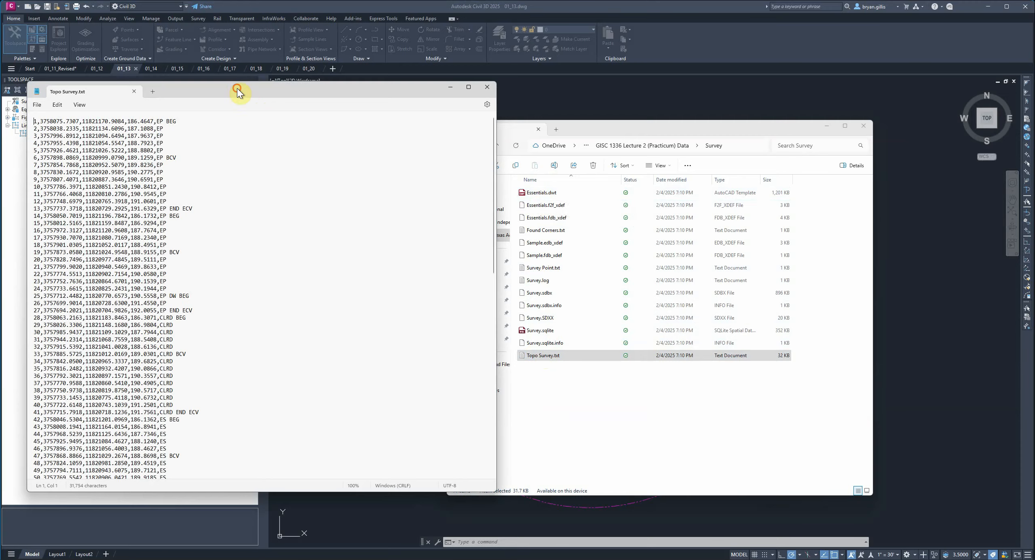
left_click_drag(240, 93, 519, 115)
- Examine the point descriptions in Topo Survey.txt against the Essentials begin, end and curve codes, and close the linework code set
scroll(501, 219, "down", 4)
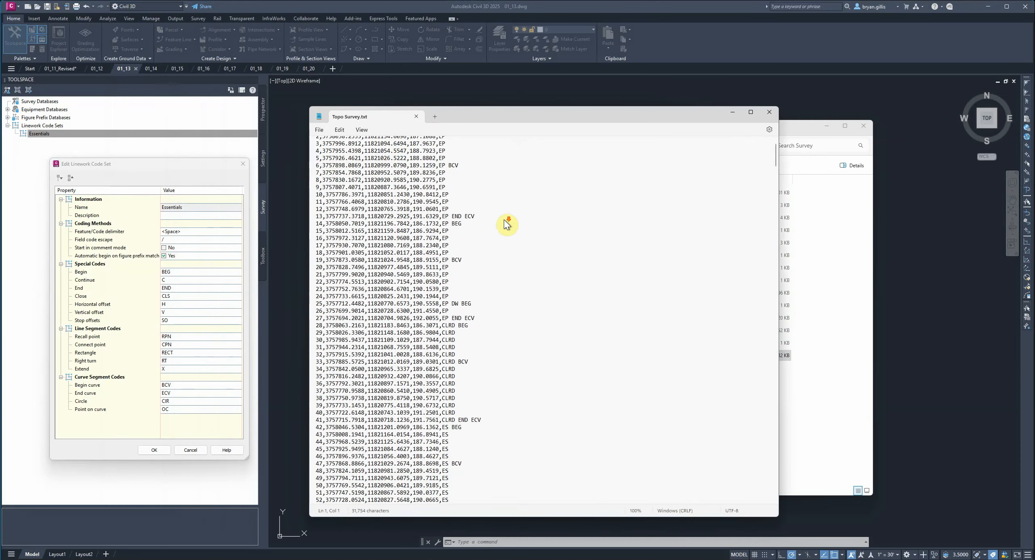
scroll(491, 239, "down", 9)
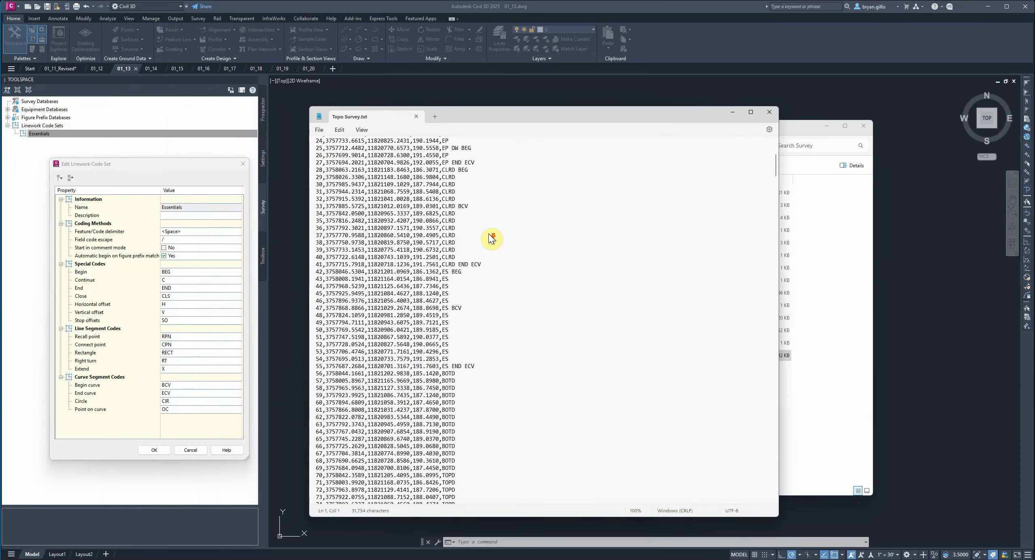
scroll(487, 237, "down", 1)
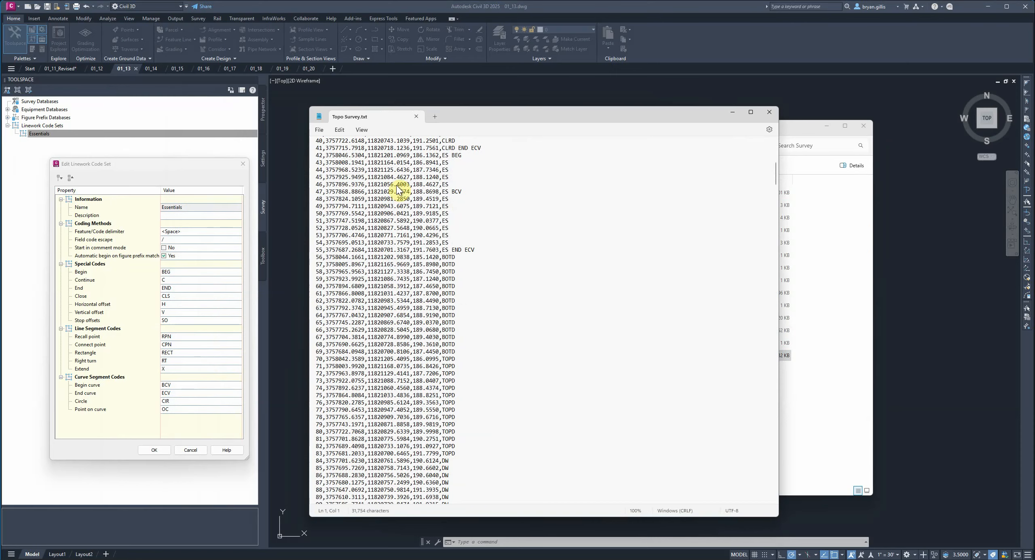
scroll(397, 196, "up", 10)
scroll(395, 196, "up", 3)
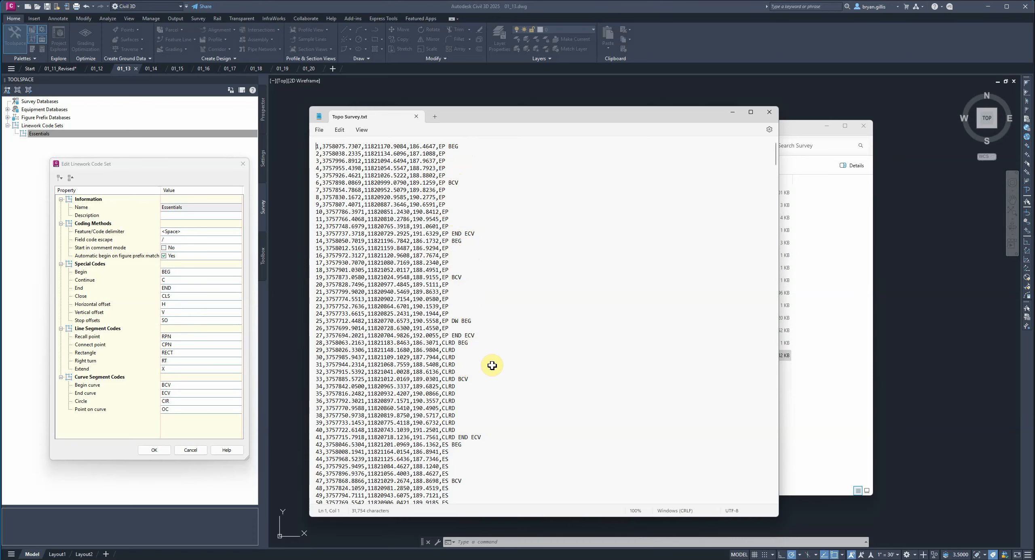
scroll(489, 360, "down", 3)
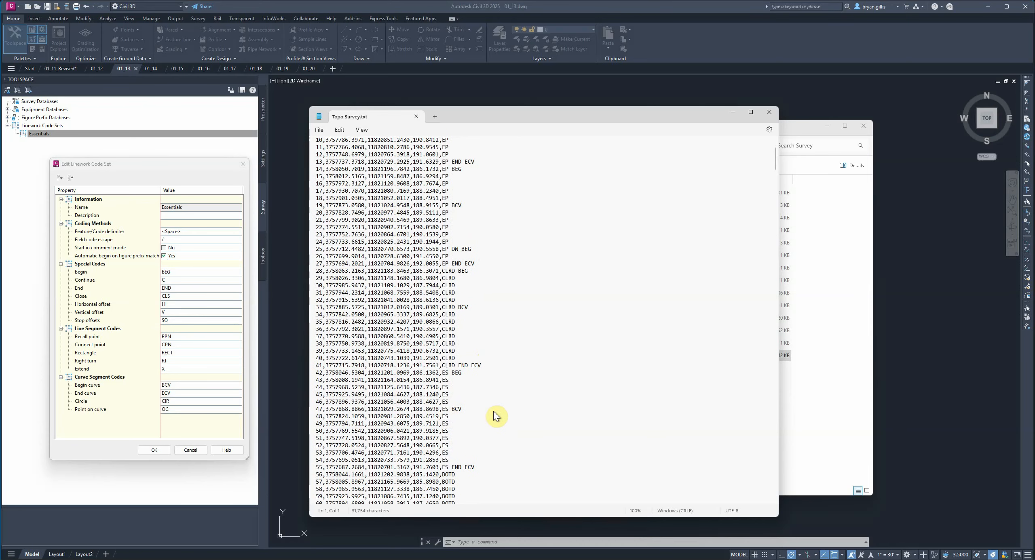
scroll(481, 395, "down", 4)
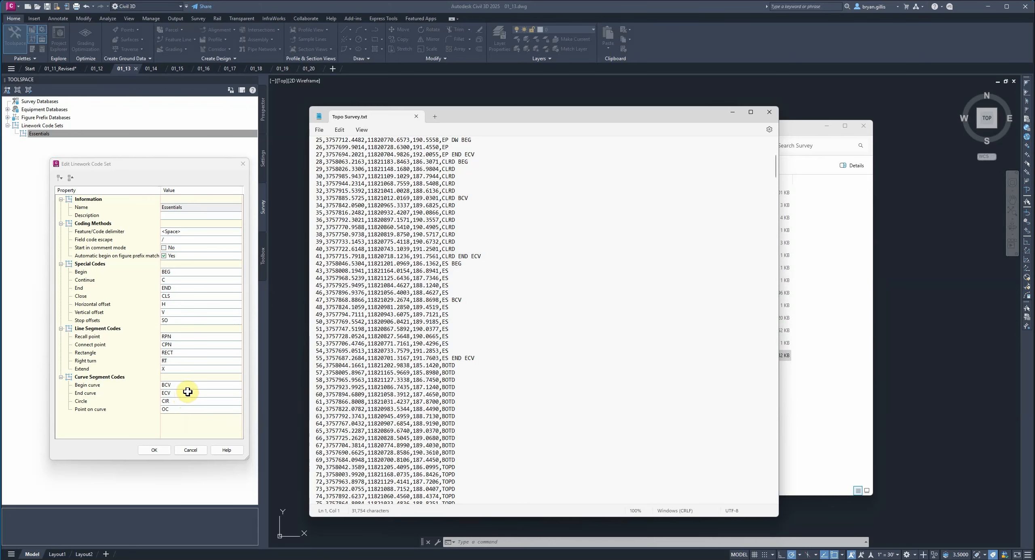
scroll(471, 366, "down", 1)
scroll(474, 370, "down", 5)
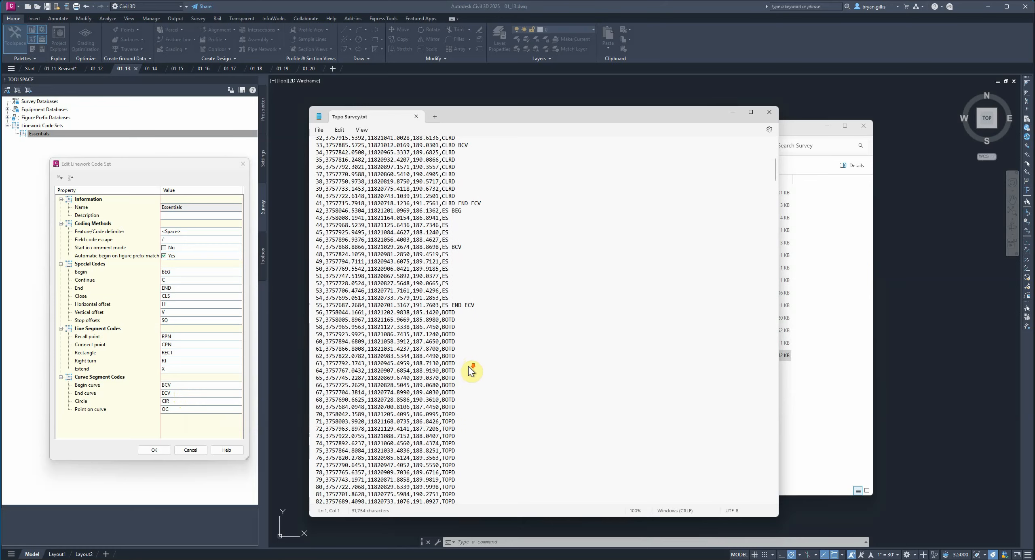
scroll(471, 371, "down", 7)
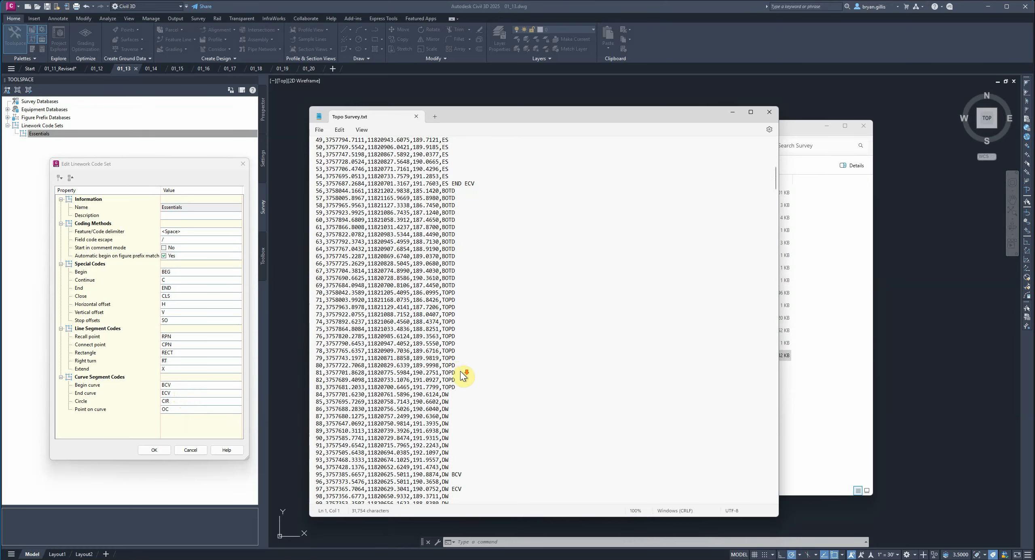
scroll(449, 372, "down", 2)
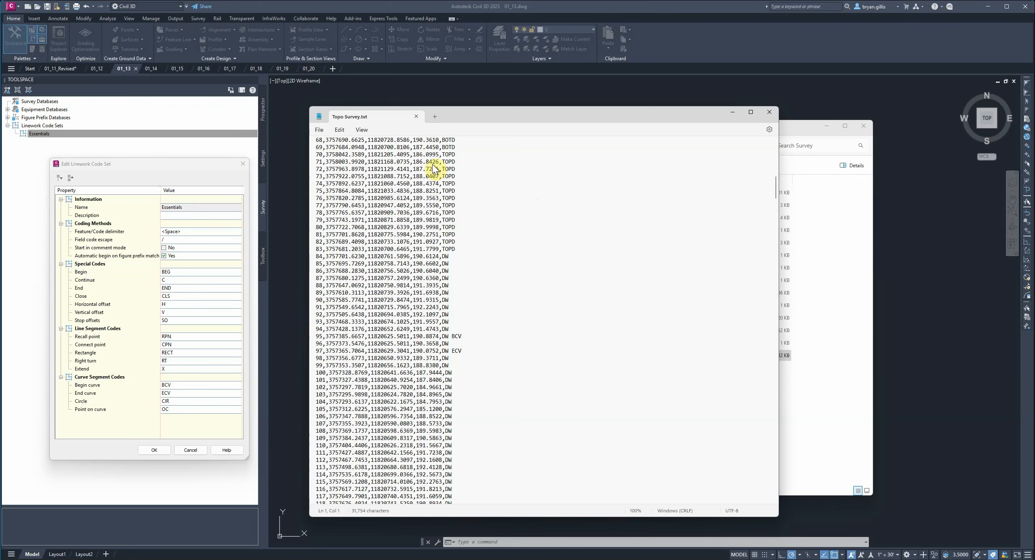
left_click(243, 166)
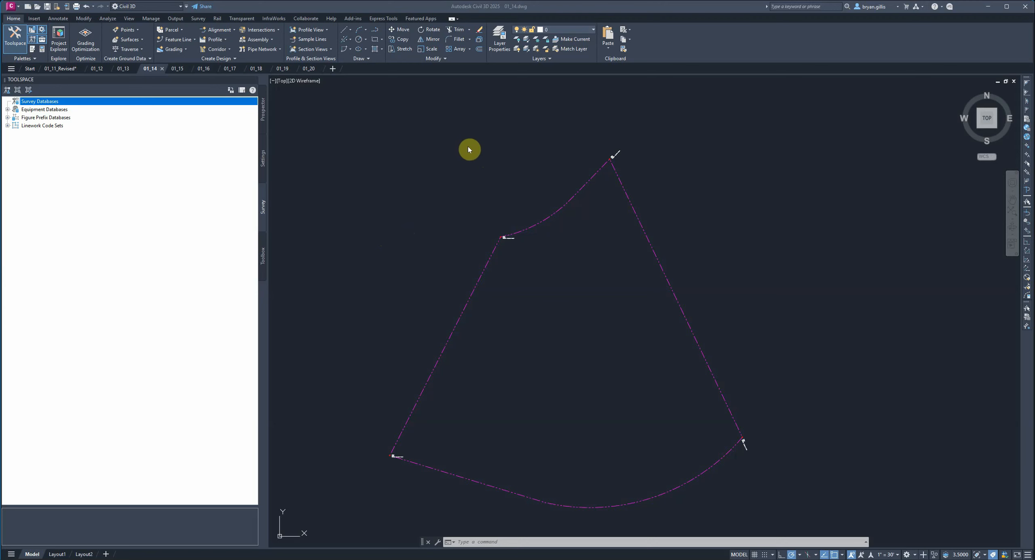
- In drawing 01_14, create a new local survey database named Survey
left_click(265, 214)
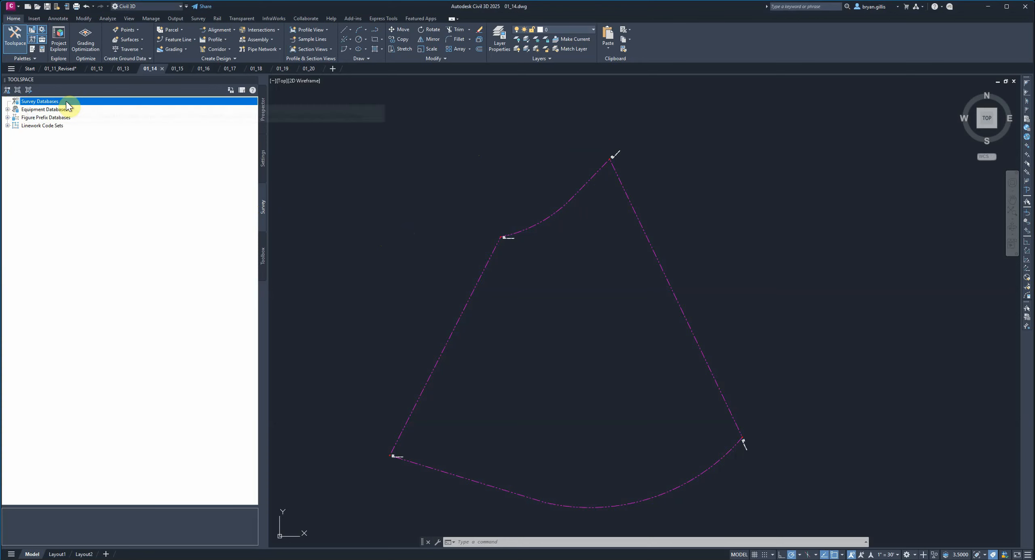
right_click(15, 102)
left_click(41, 129)
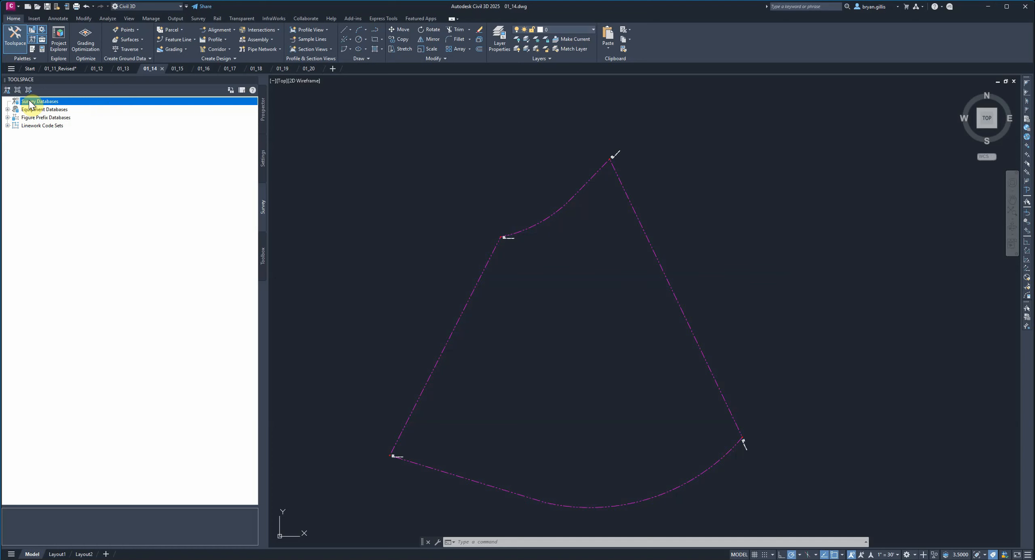
right_click(31, 104)
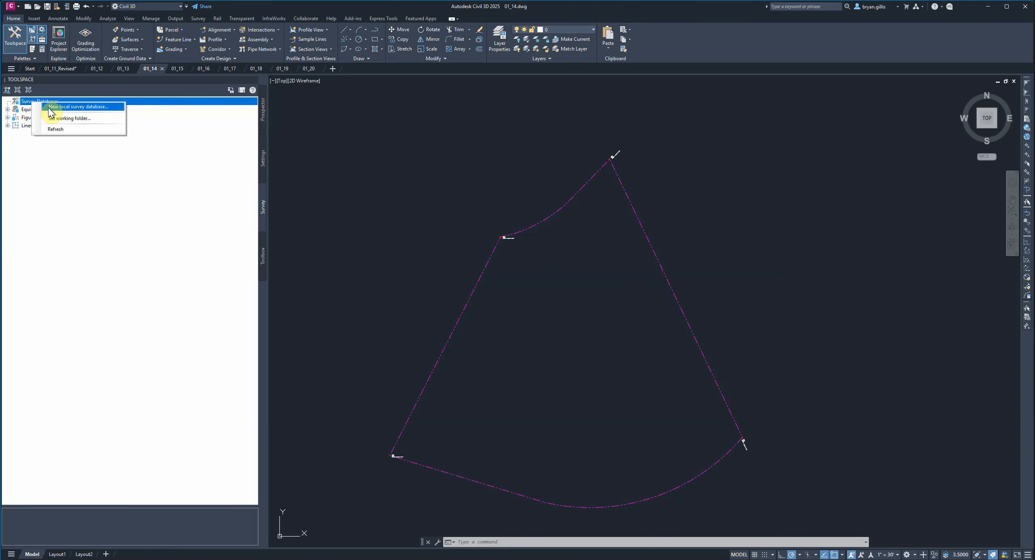
left_click(49, 108)
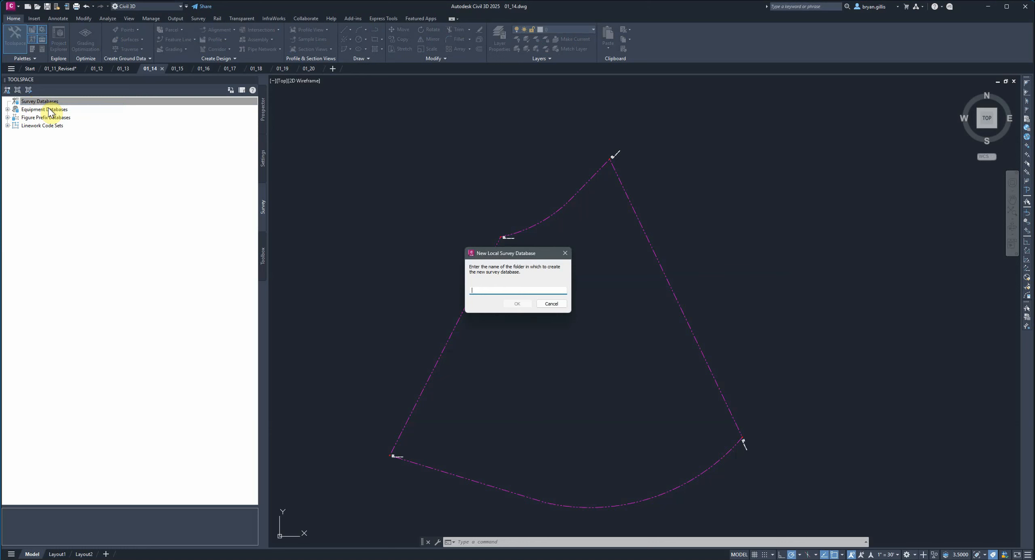
type("Survey")
key("Return")
- Close the Survey database and reopen it for editing from the survey databases collection
right_click(48, 109)
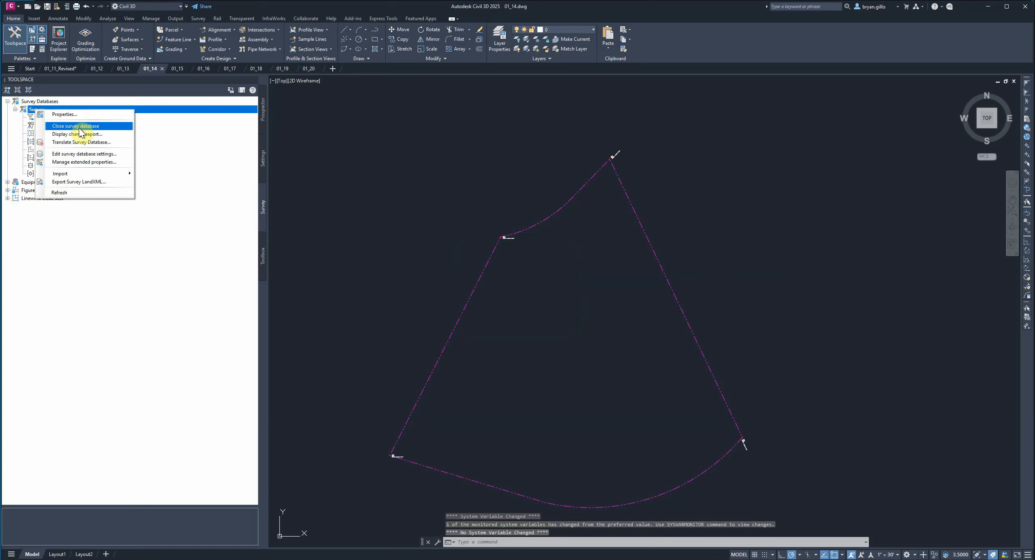
left_click(80, 127)
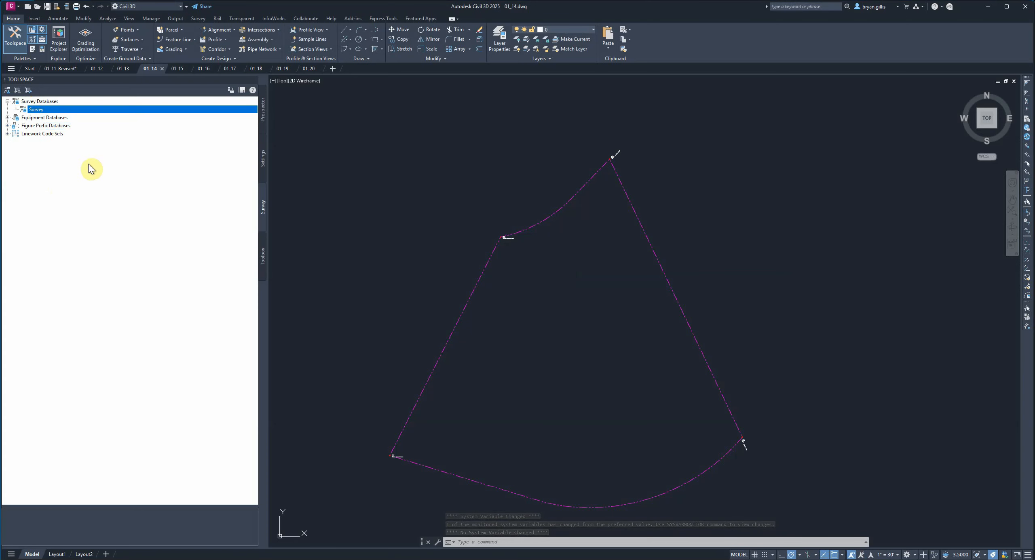
left_click(7, 101)
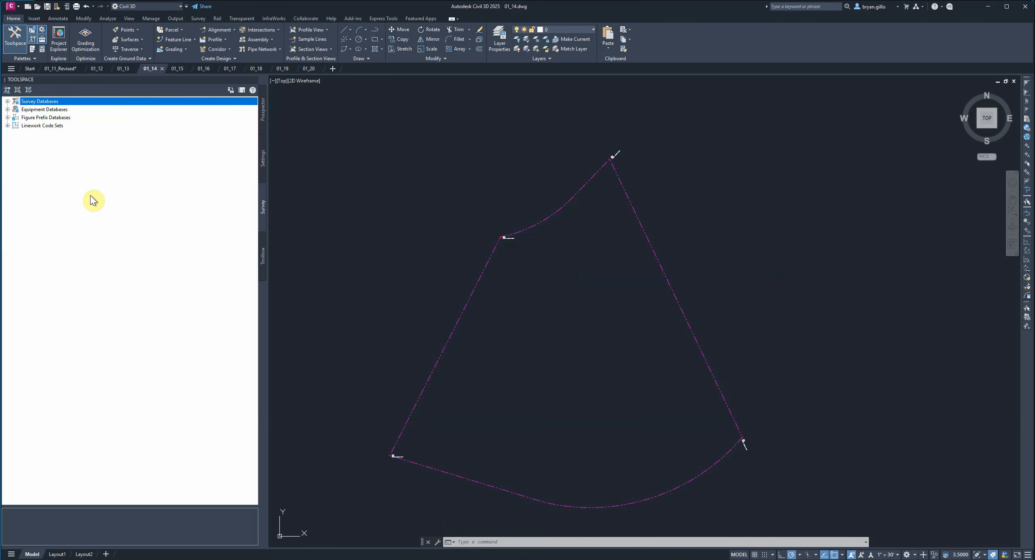
left_click(8, 101)
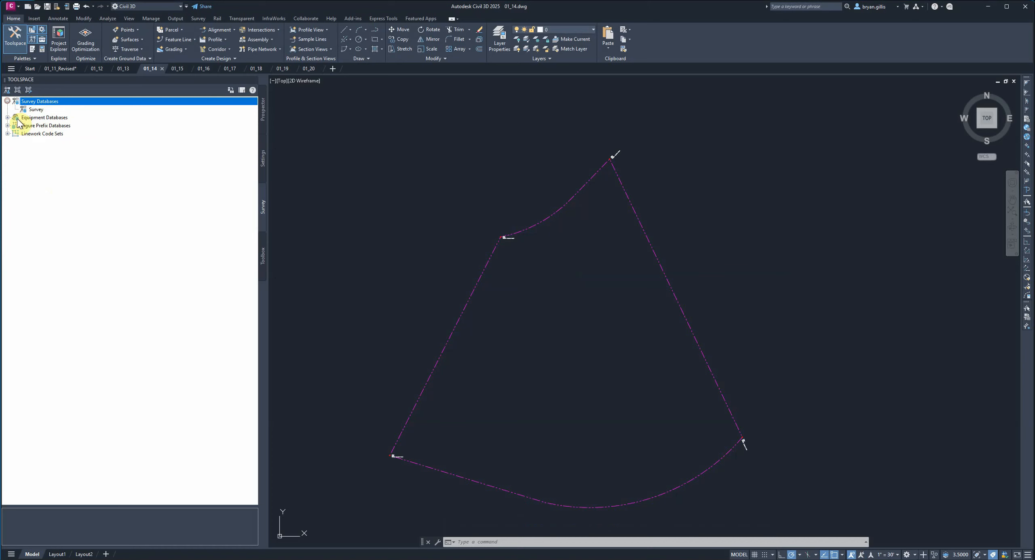
right_click(38, 112)
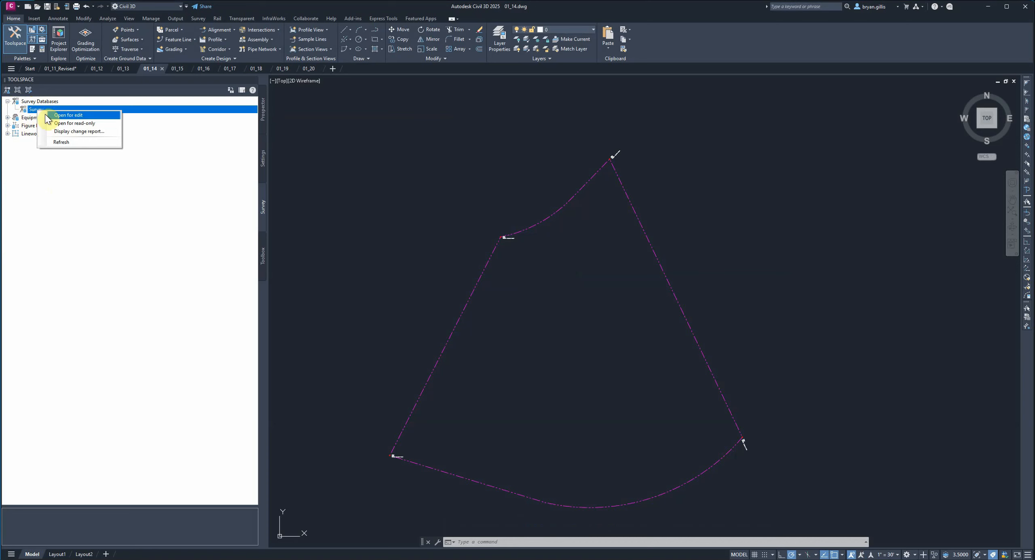
left_click(80, 116)
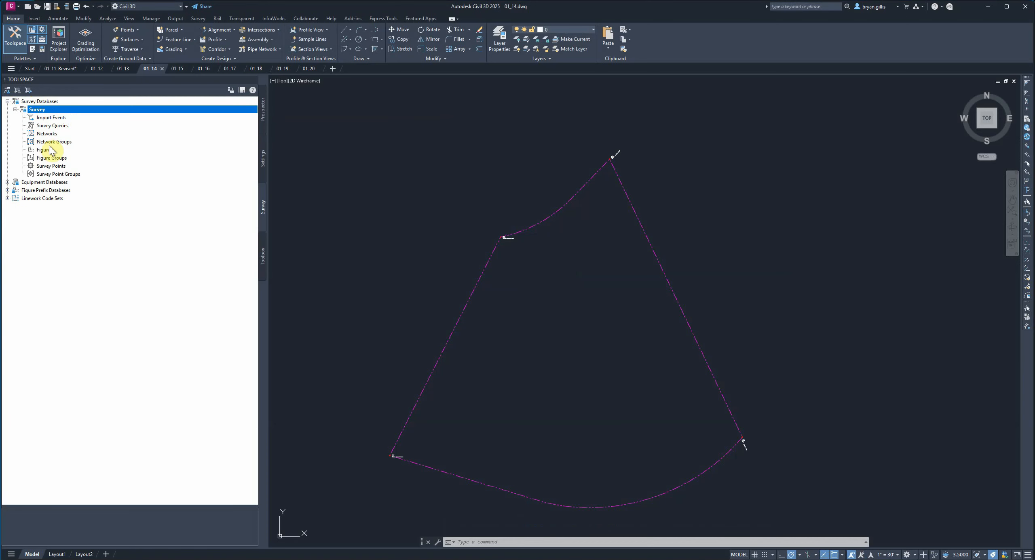
right_click(31, 102)
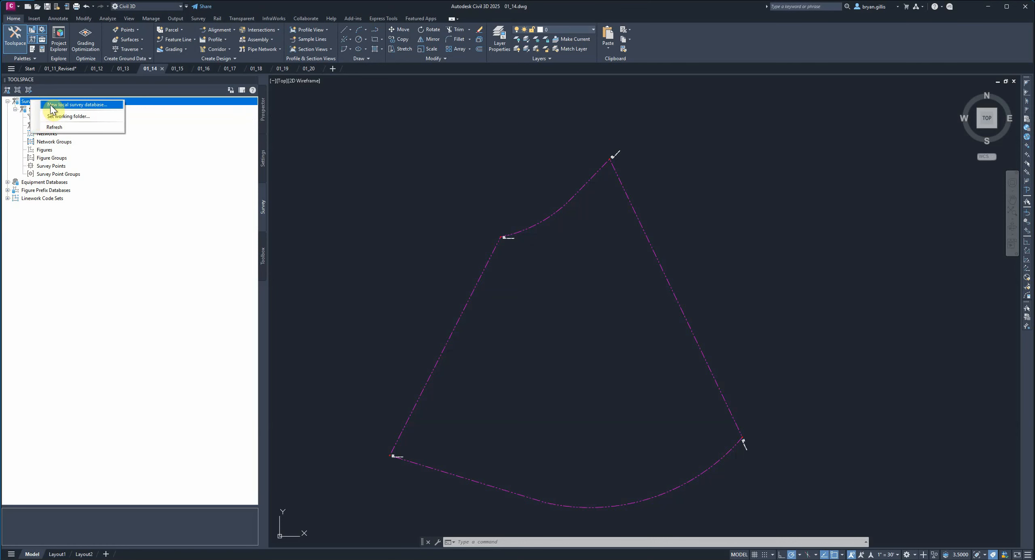
left_click(90, 104)
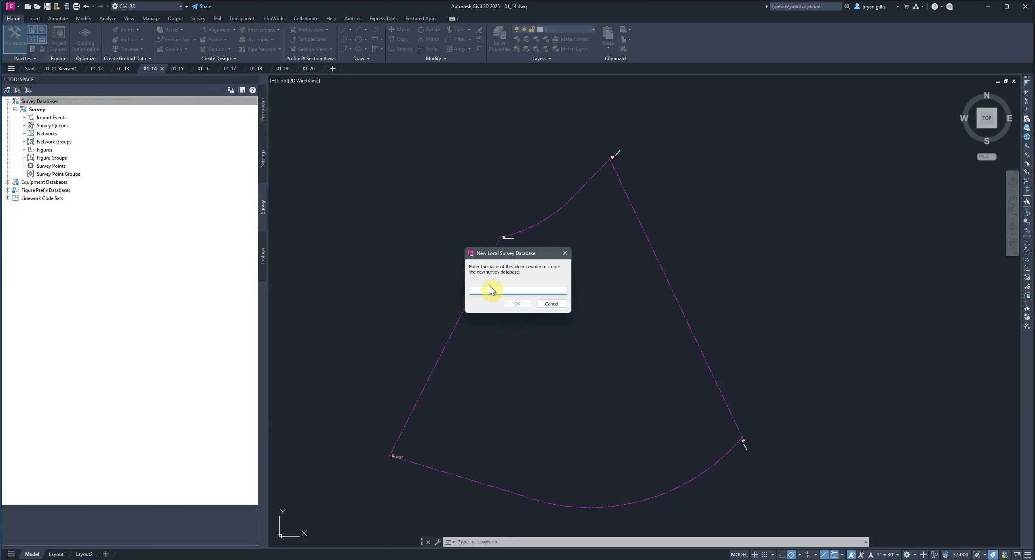
left_click(480, 289)
left_click(546, 305)
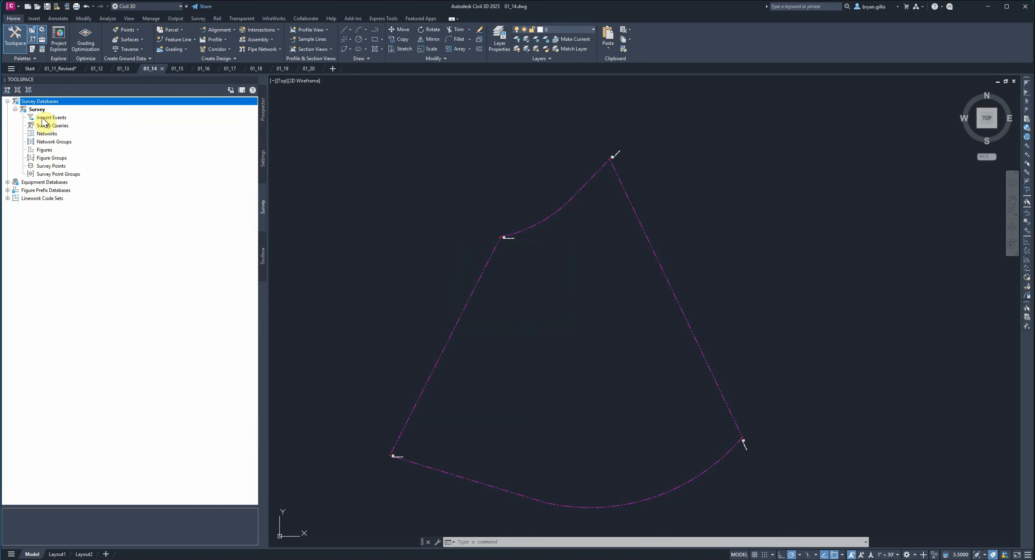
- Close the Survey database again and open it for editing
right_click(31, 110)
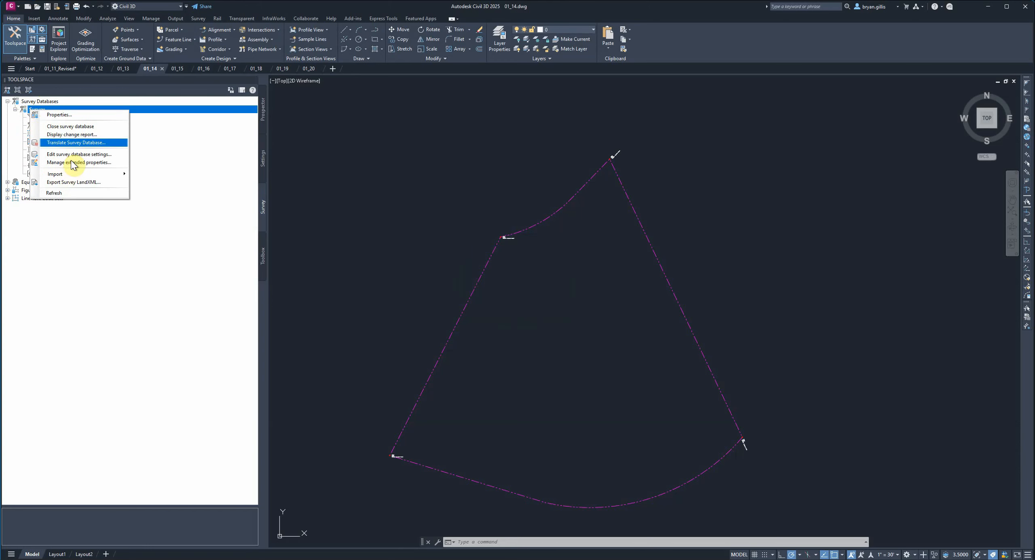
left_click(72, 127)
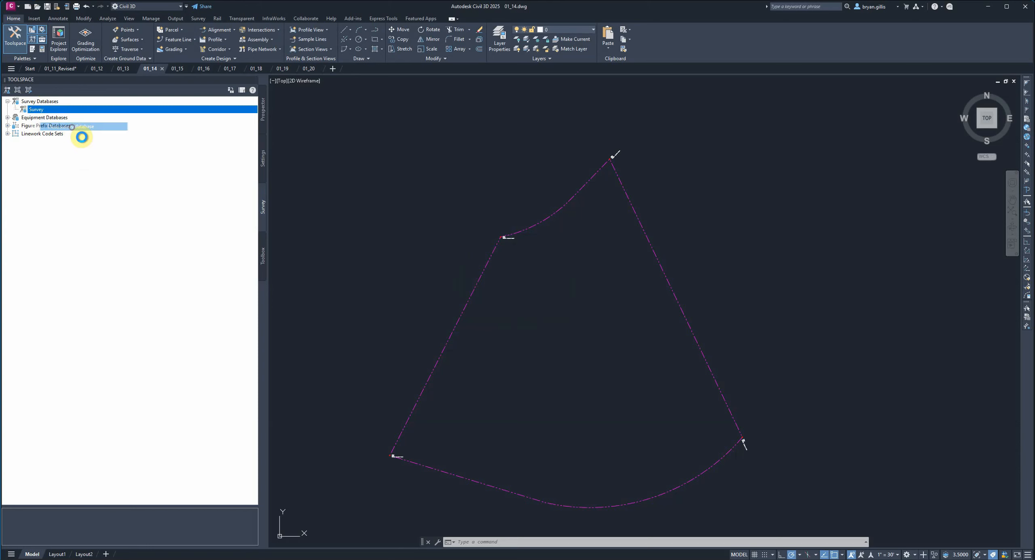
right_click(35, 114)
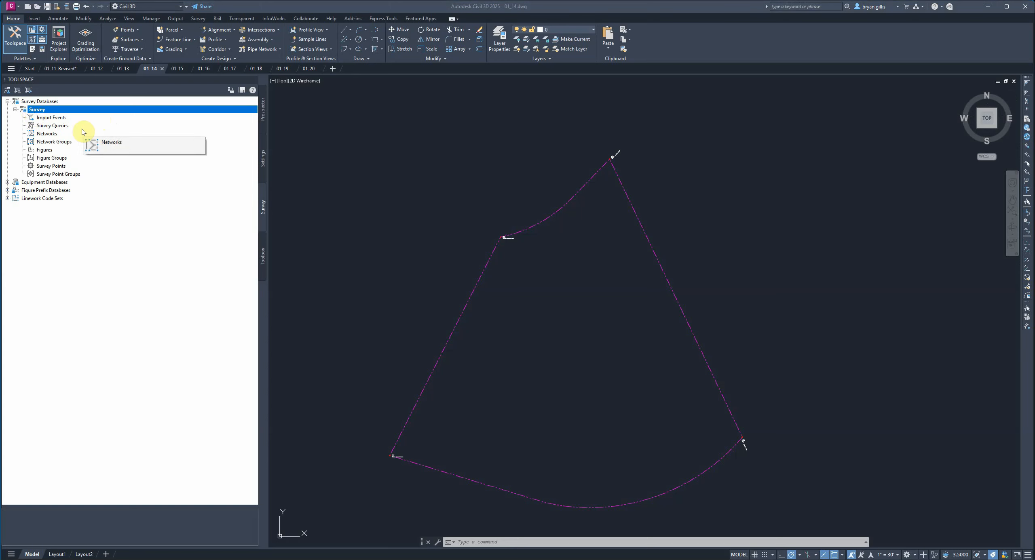
- Start a survey data import from the Survey database's import events, choosing Survey as the target database
left_click(51, 118)
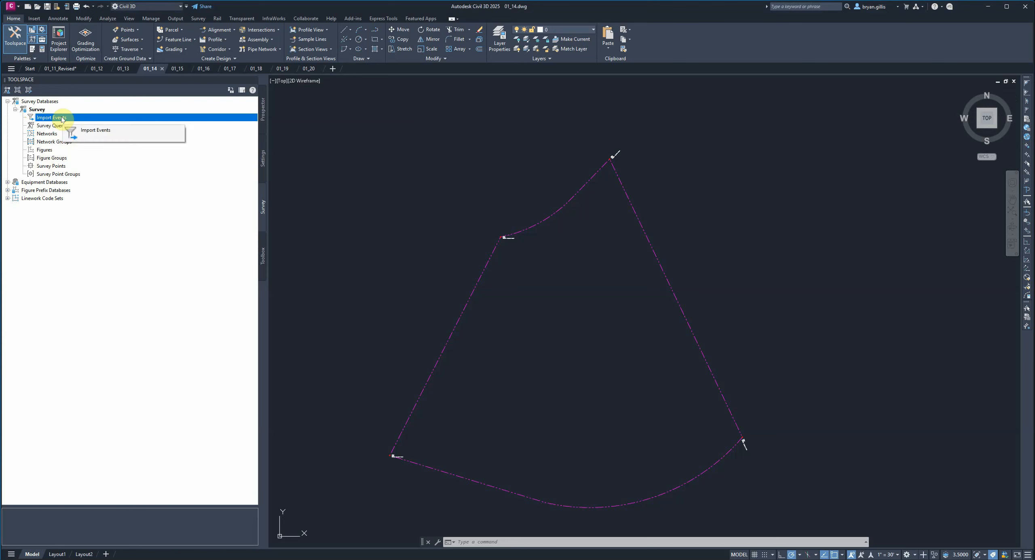
right_click(62, 119)
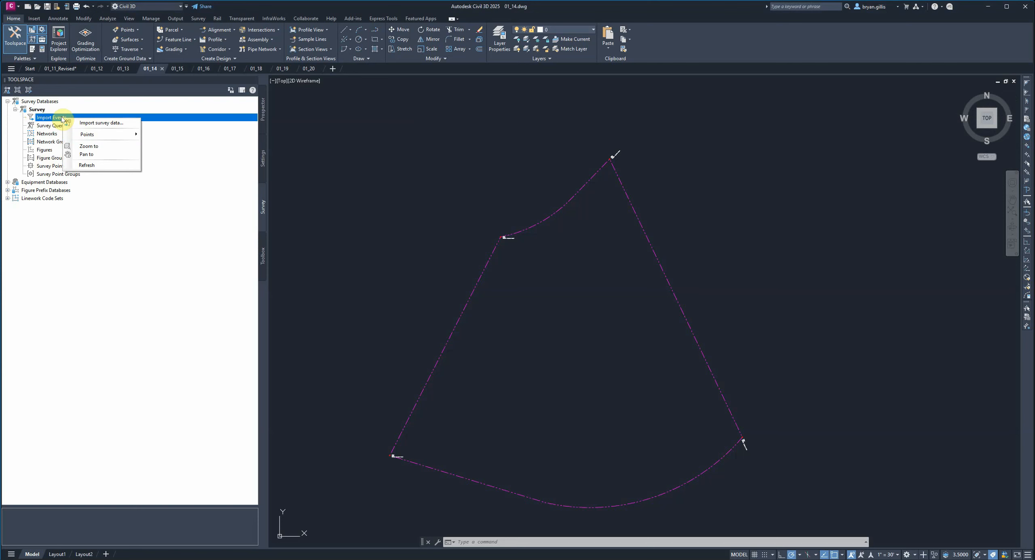
left_click(115, 124)
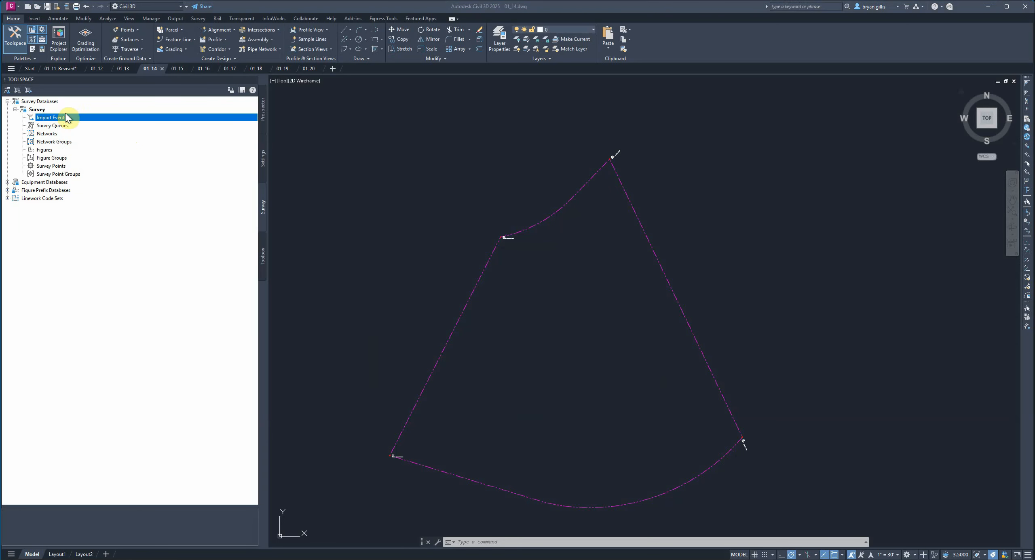
right_click(58, 123)
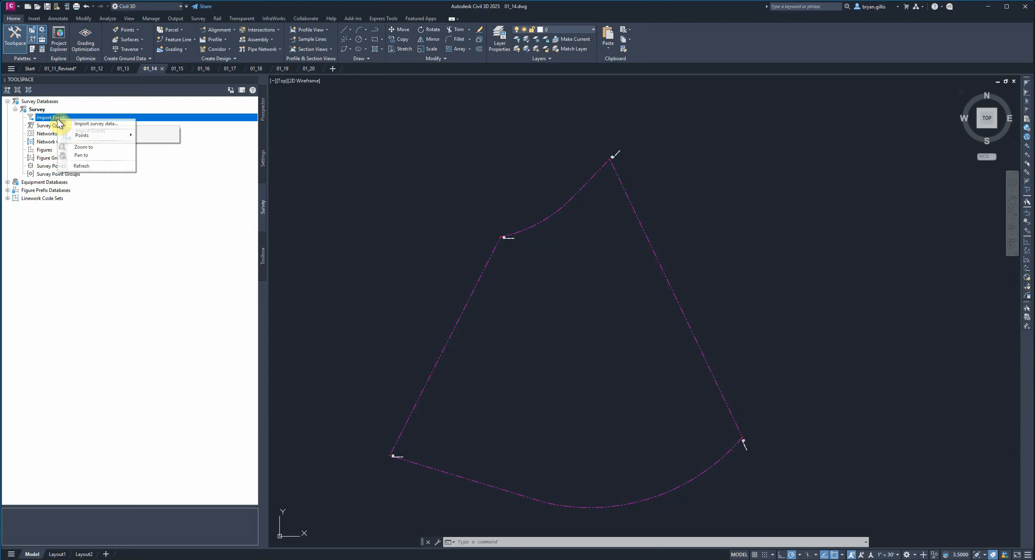
left_click(96, 125)
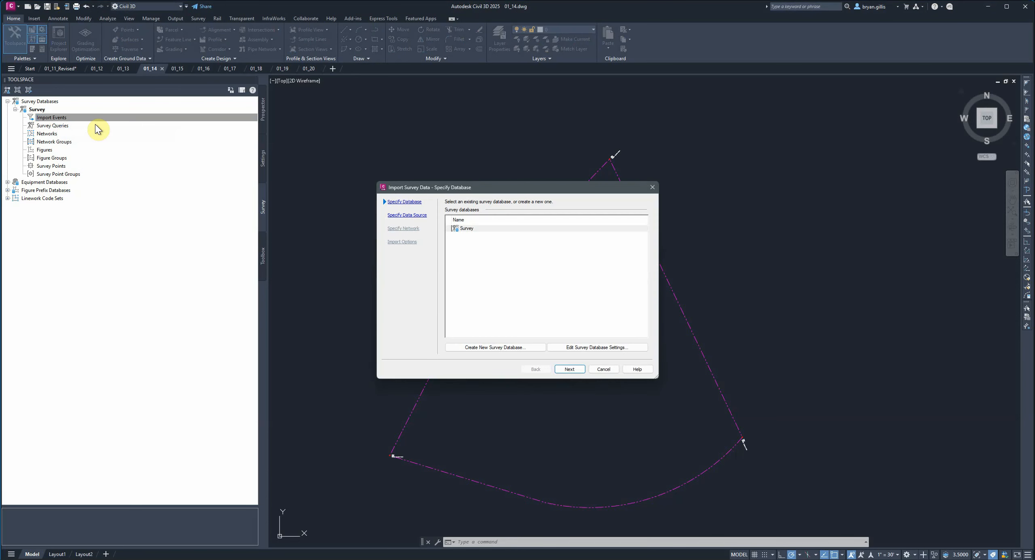
left_click(470, 230)
left_click(467, 230)
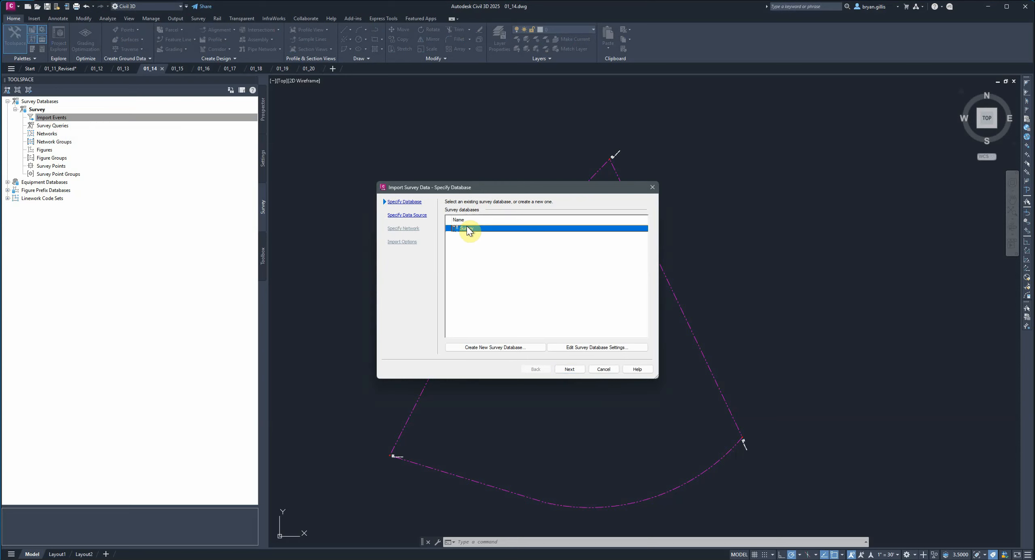
left_click(570, 369)
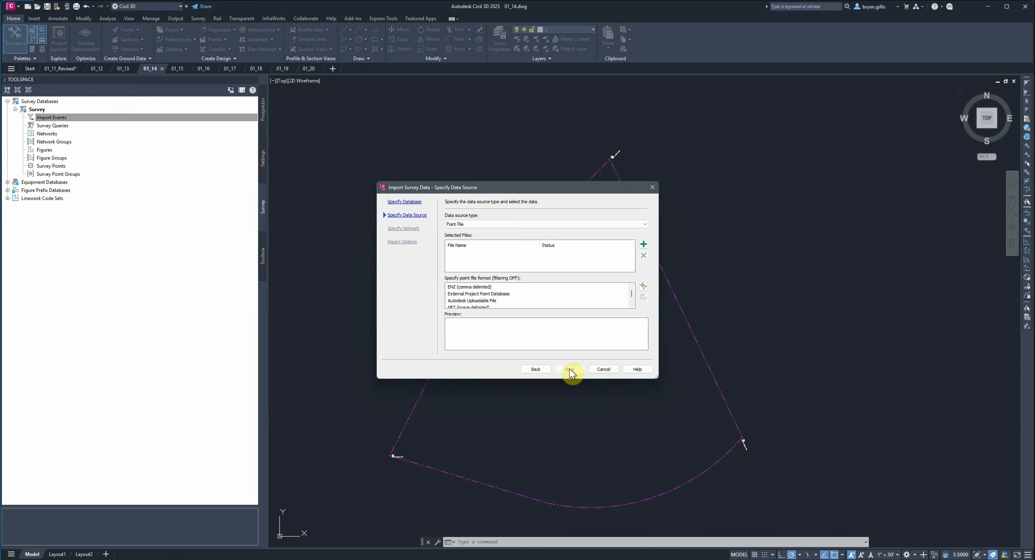
- Set the import's data source type to Point File and add Topo Survey.txt from the Survey folder
left_click(516, 224)
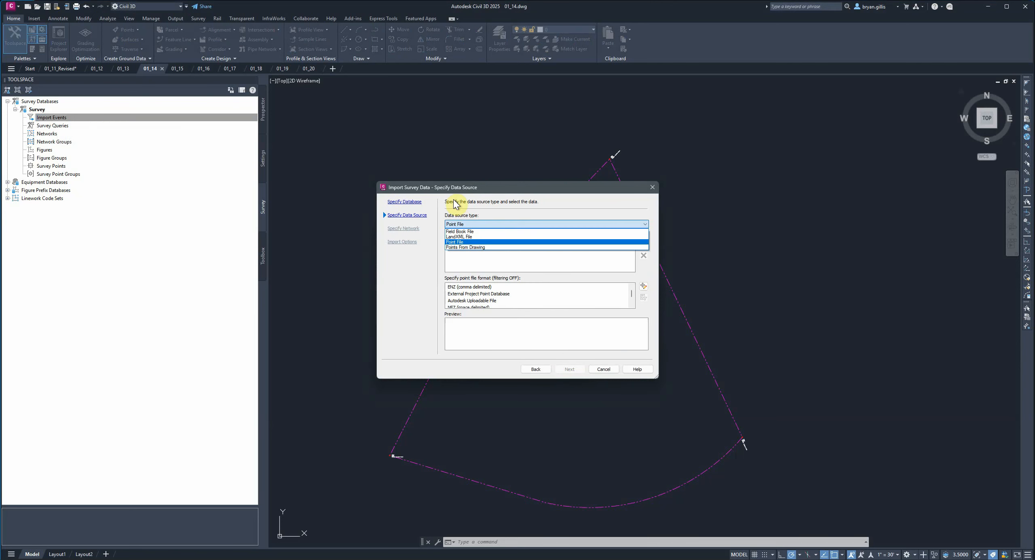
left_click(461, 242)
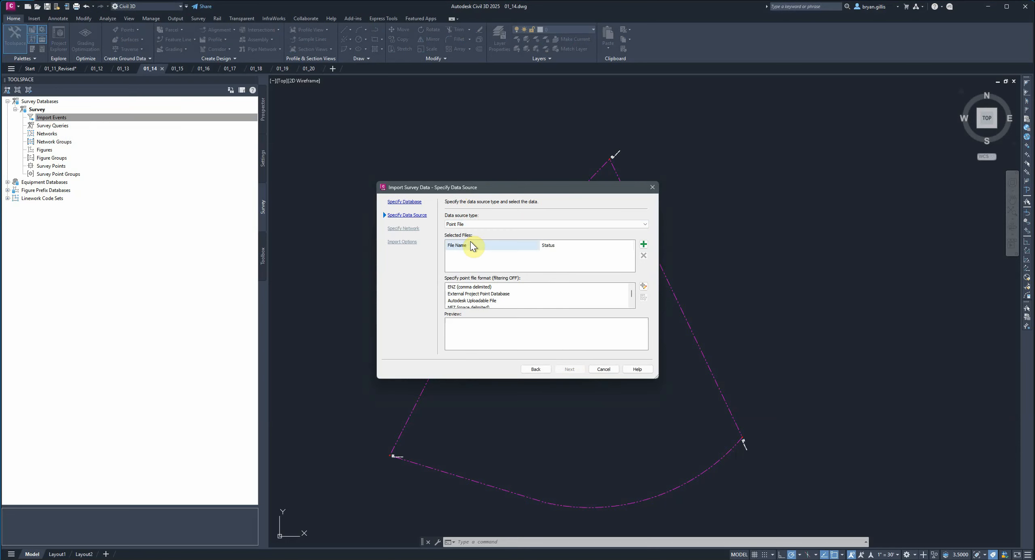
left_click(643, 245)
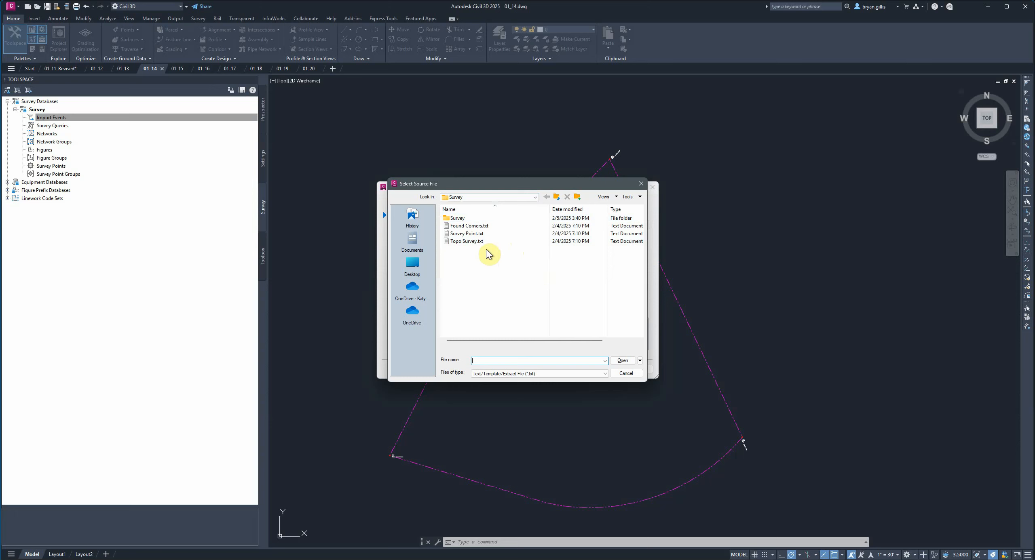
left_click(556, 197)
left_click(458, 218)
double_click(457, 219)
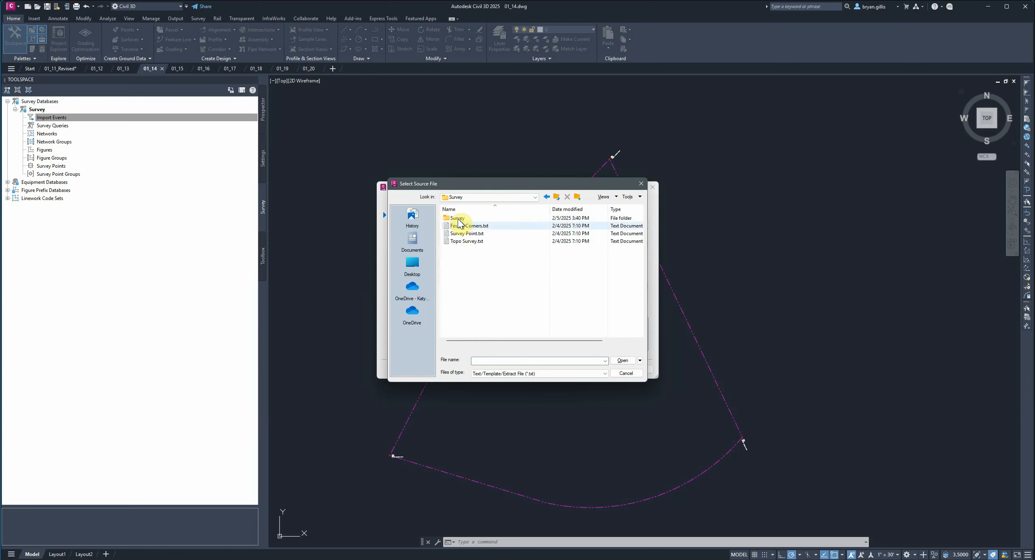
left_click(459, 242)
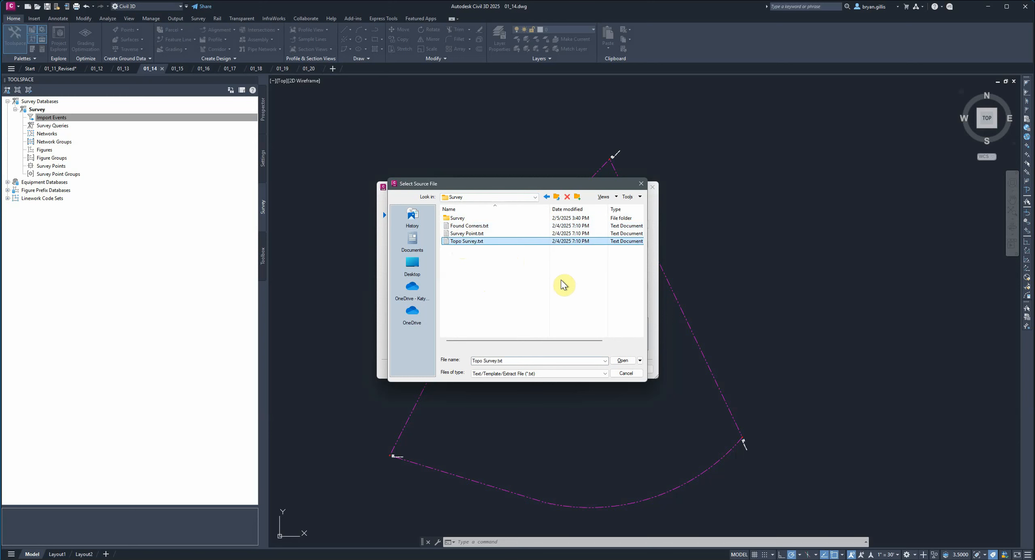
left_click(619, 361)
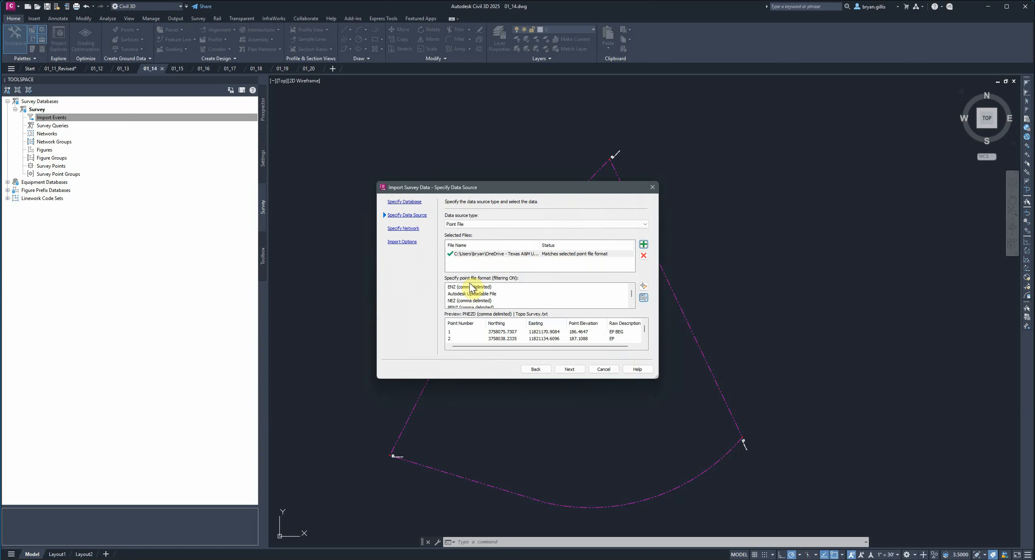
- Specify the PNEZD (comma delimited) point file format and continue to the import options with no survey network
scroll(481, 294, "down", 1)
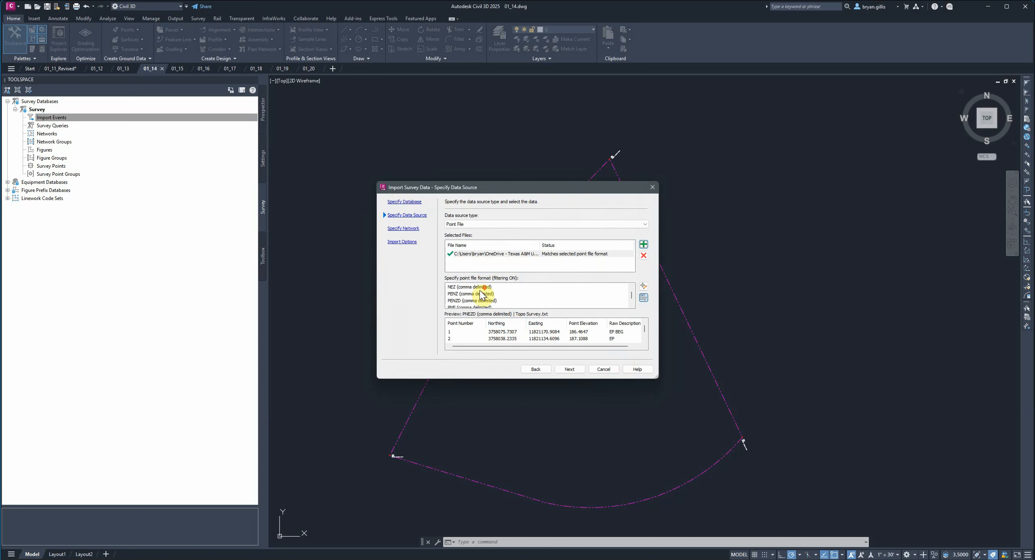
scroll(481, 294, "down", 2)
left_click(470, 301)
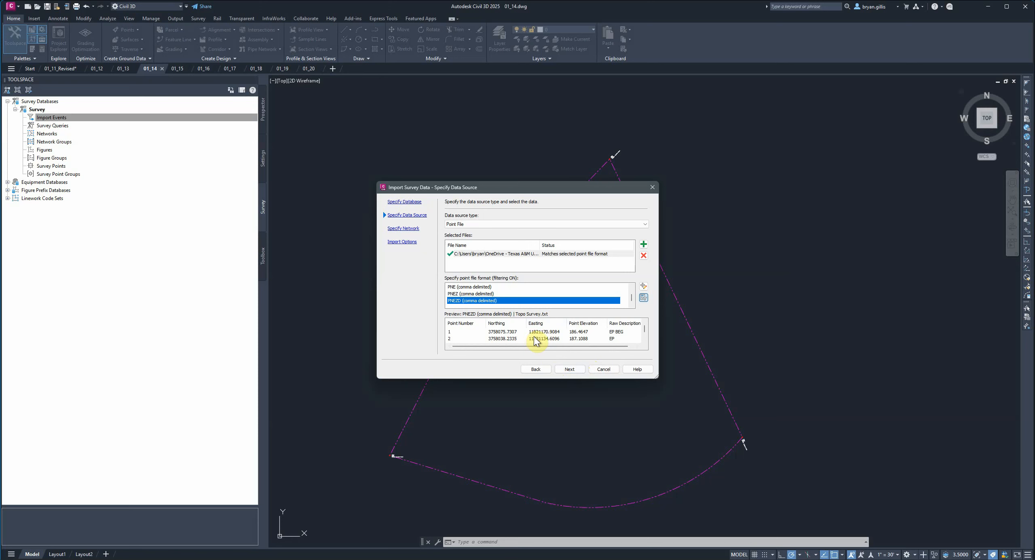
left_click(566, 370)
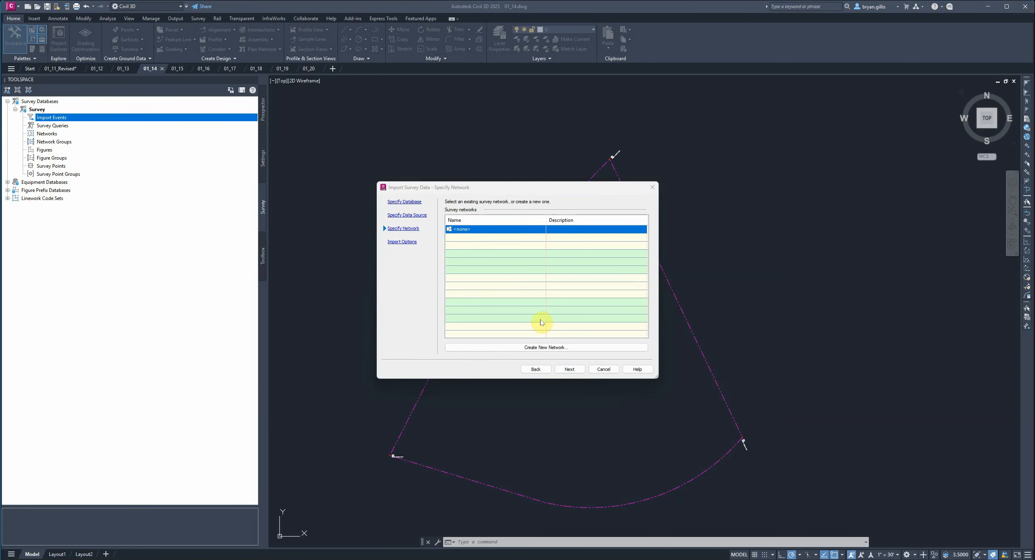
left_click(570, 370)
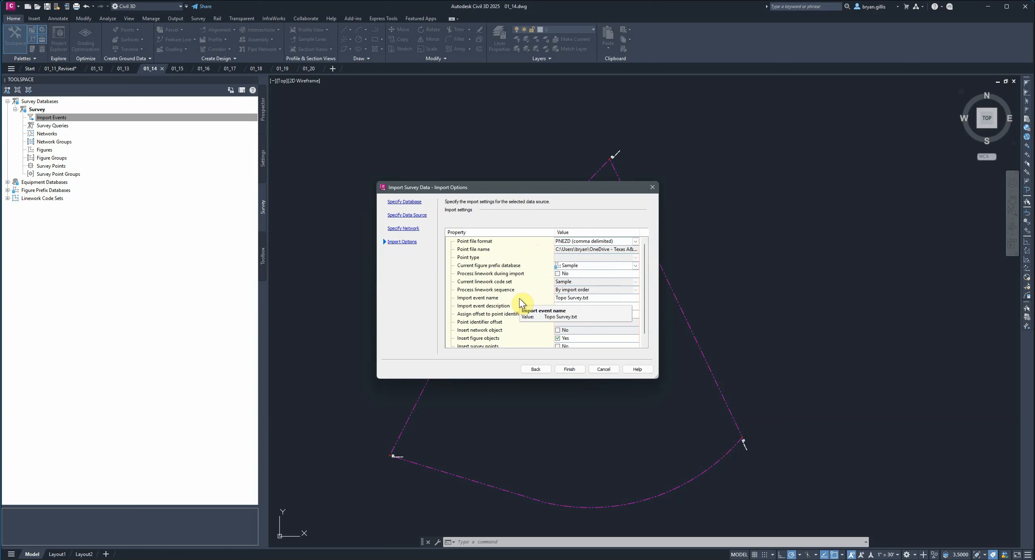
- Set the import's current figure prefix database to Essentials and enable linework processing during import
scroll(519, 298, "down", 1)
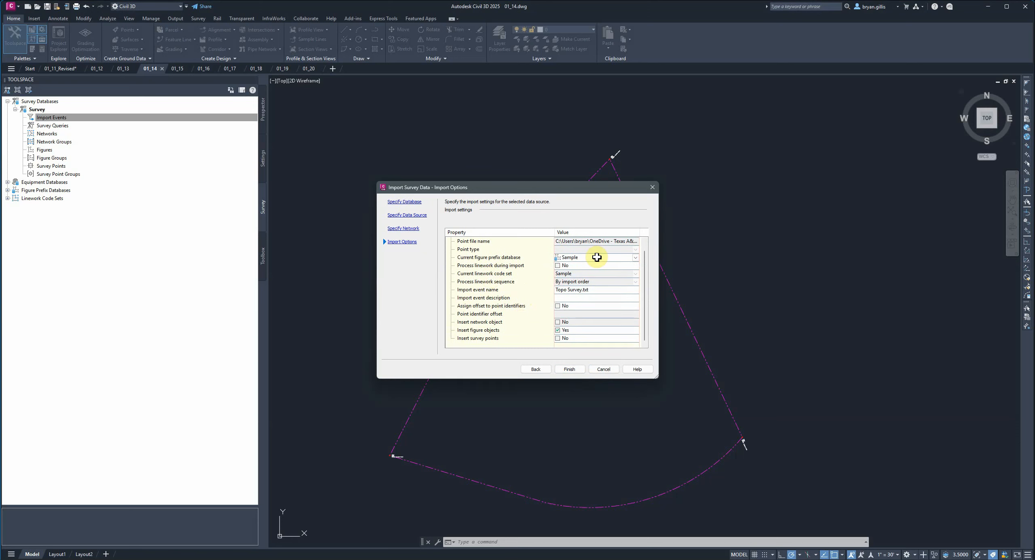
left_click(636, 258)
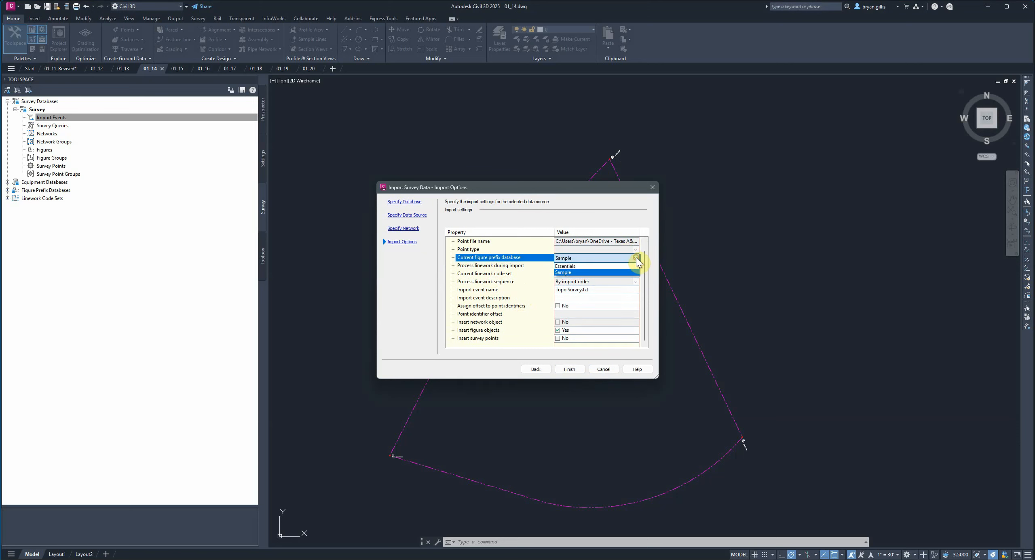
left_click(610, 266)
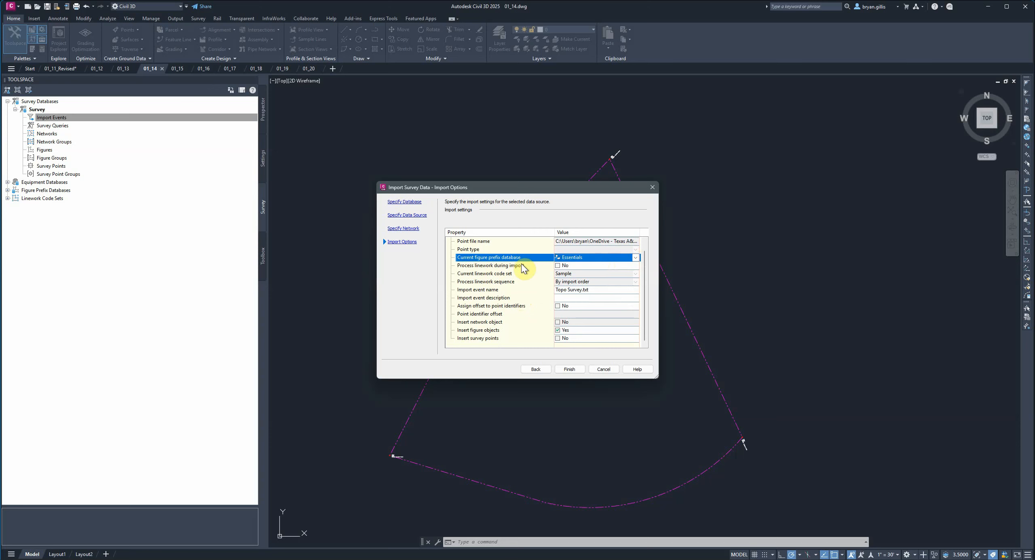
left_click(557, 265)
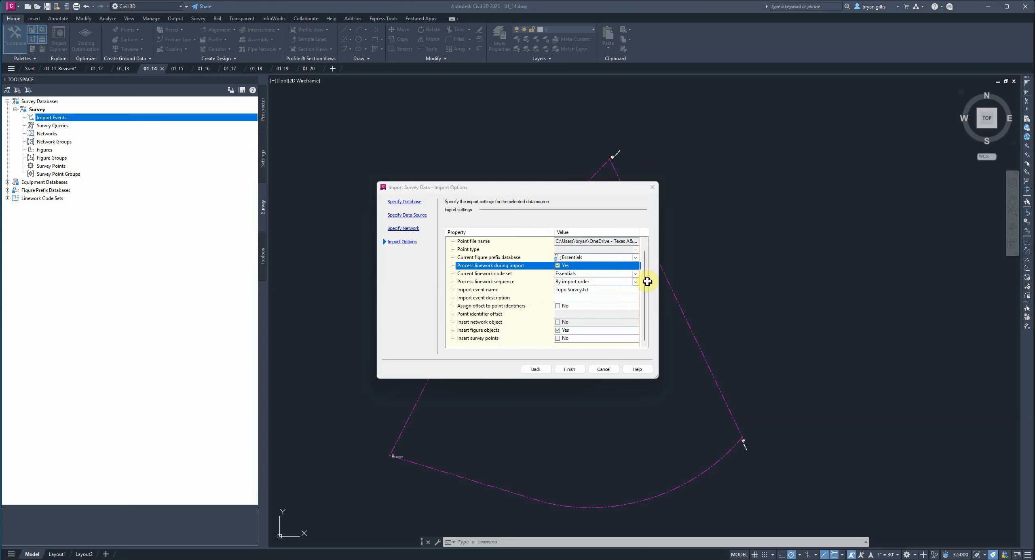
- Use the Essentials linework code set for the import and finish importing the survey data
left_click(635, 274)
left_click(637, 280)
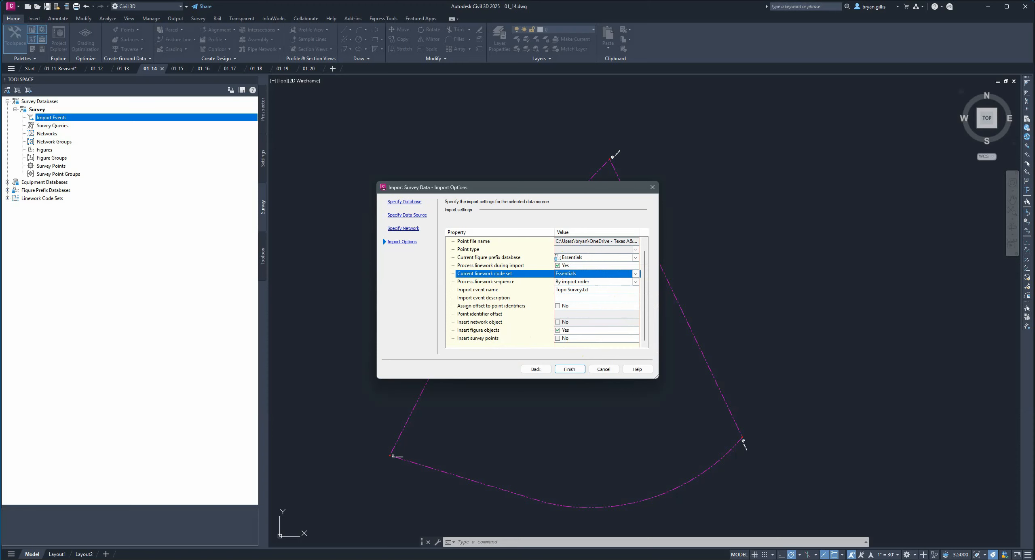
left_click(570, 370)
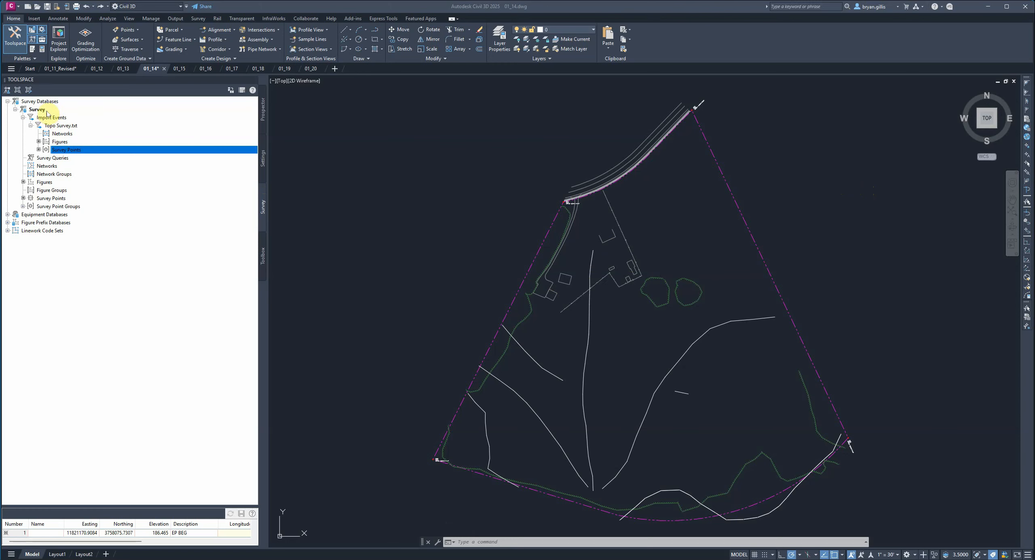
- Insert the survey points of the Topo Survey.txt import event into the drawing
right_click(66, 154)
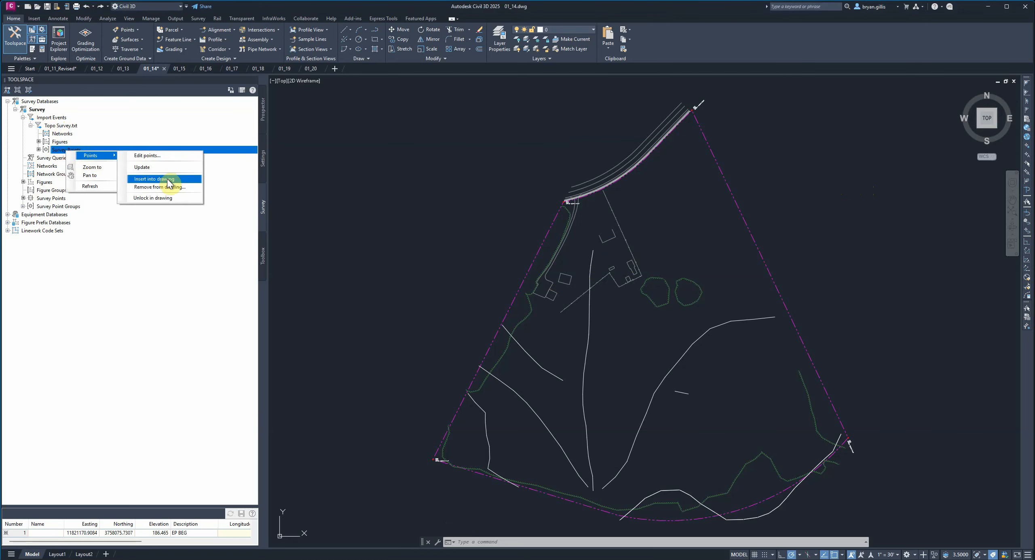
left_click(166, 179)
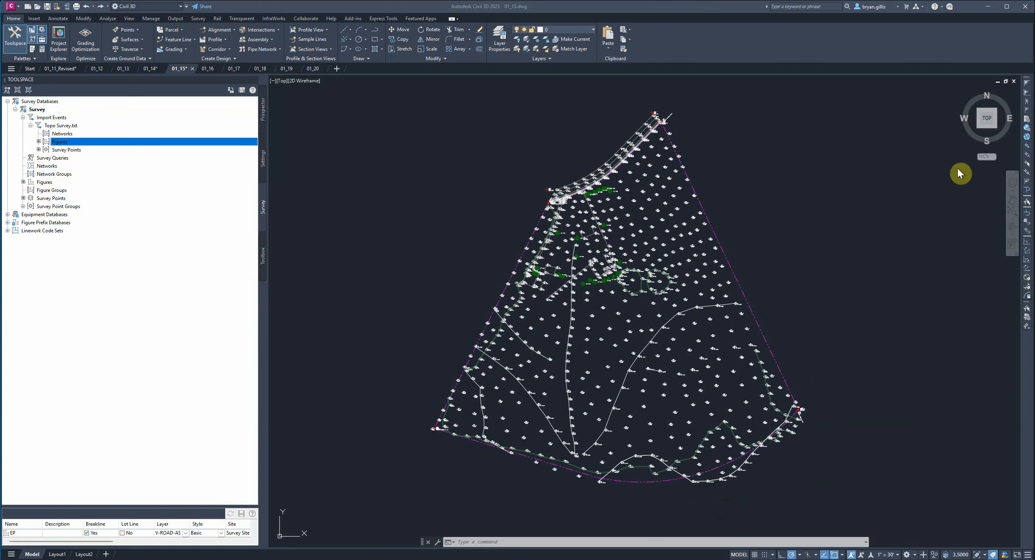
left_click(597, 256)
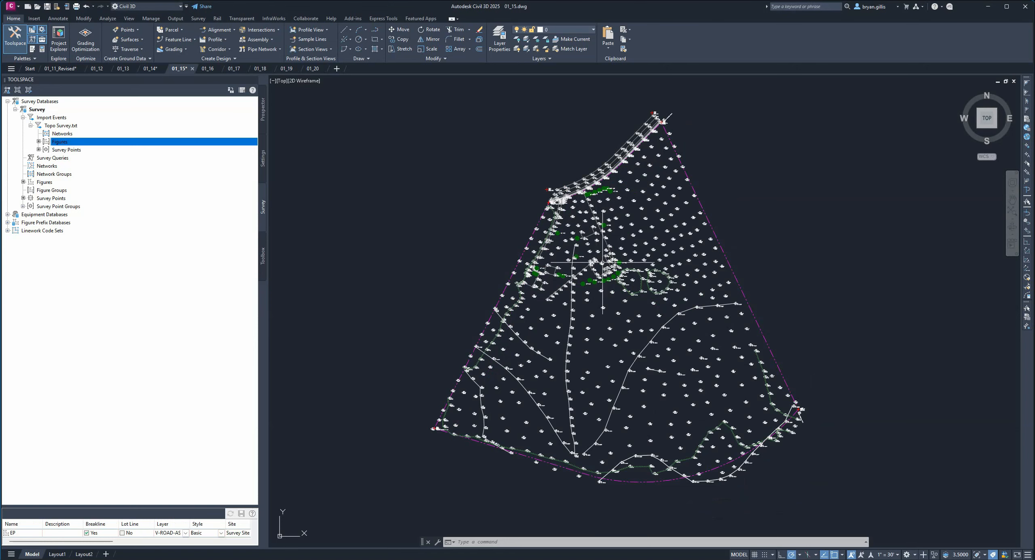
left_click(597, 251)
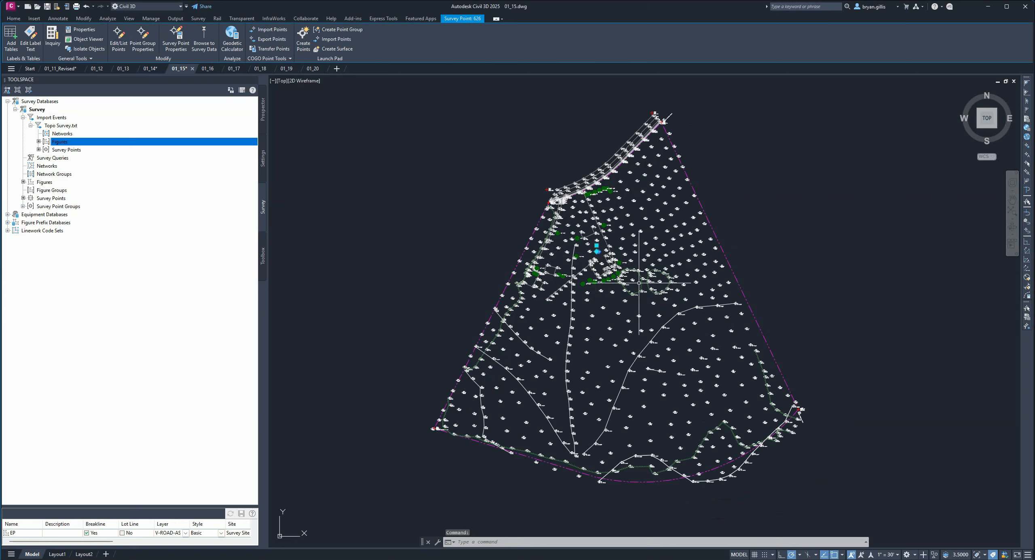
left_click(592, 255)
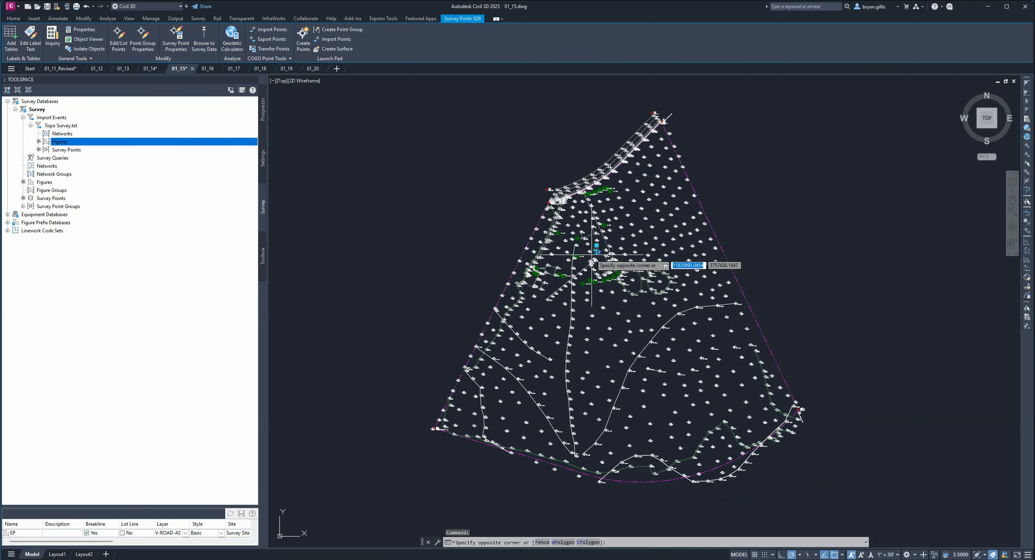
left_click(692, 310)
scroll(643, 292, "up", 4)
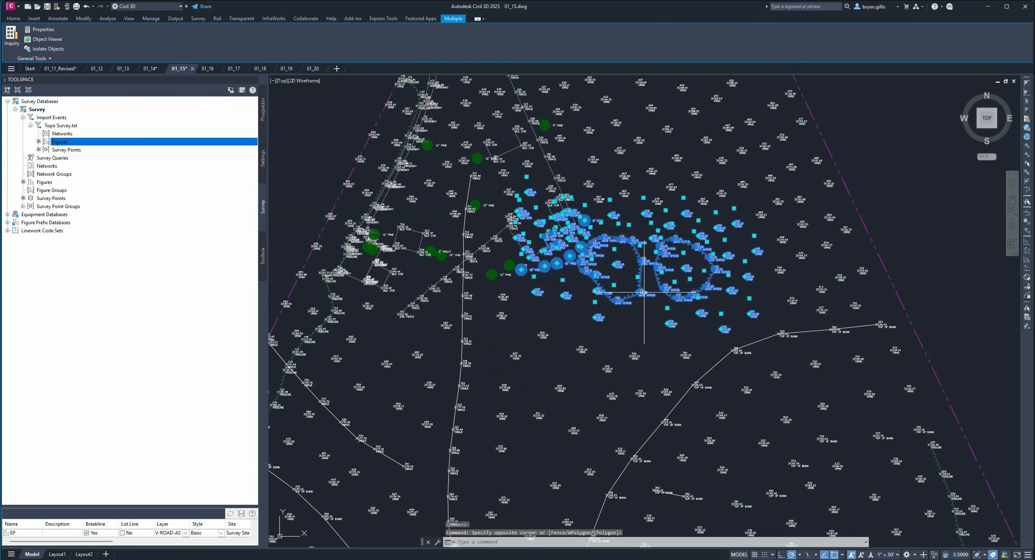
left_click(642, 322)
left_click(642, 322)
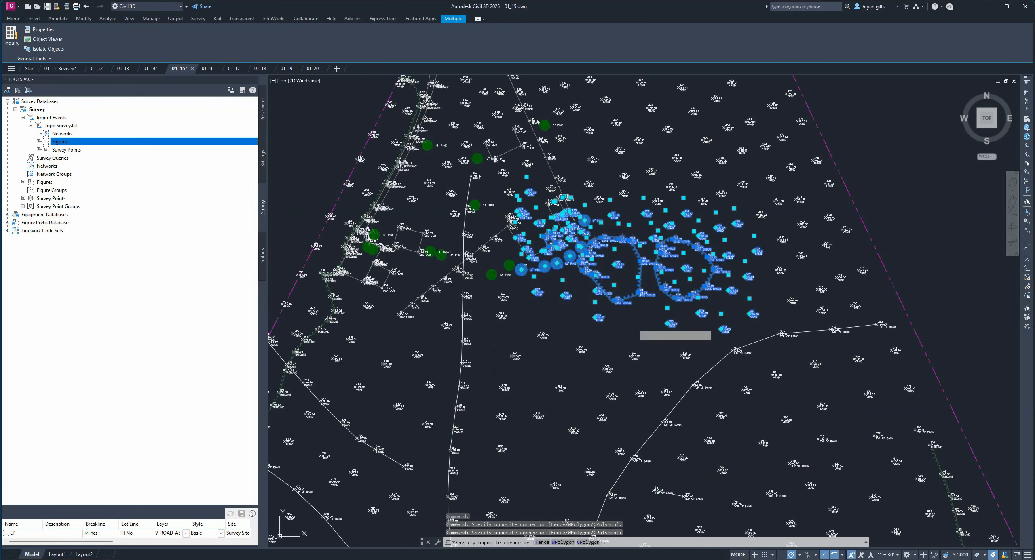
key("Escape")
- Examine the survey point labels, tree symbols, and the fence, building and shrub-edge linework near the middle of the site
scroll(625, 321, "up", 1)
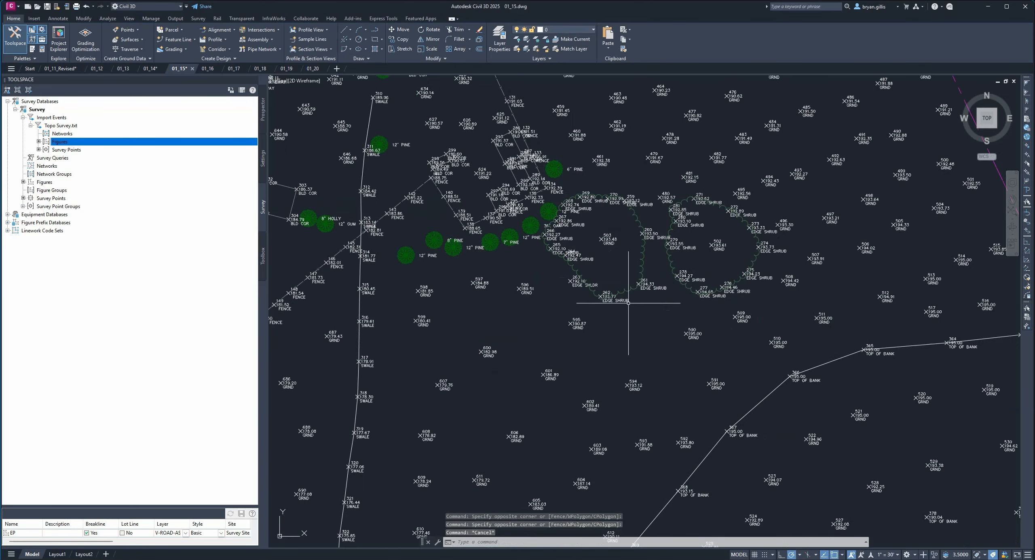
scroll(622, 262, "up", 2)
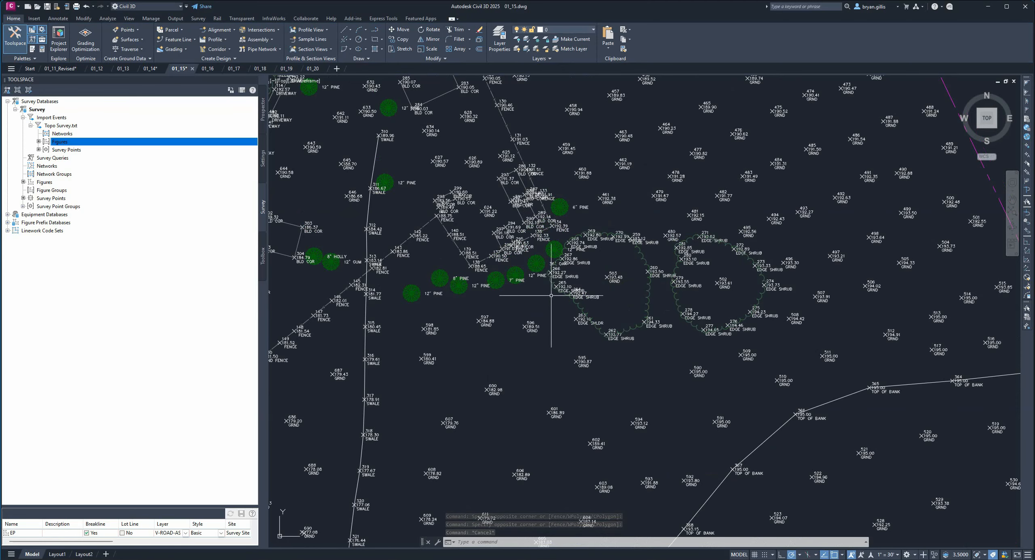
scroll(540, 267, "up", 2)
scroll(540, 265, "up", 2)
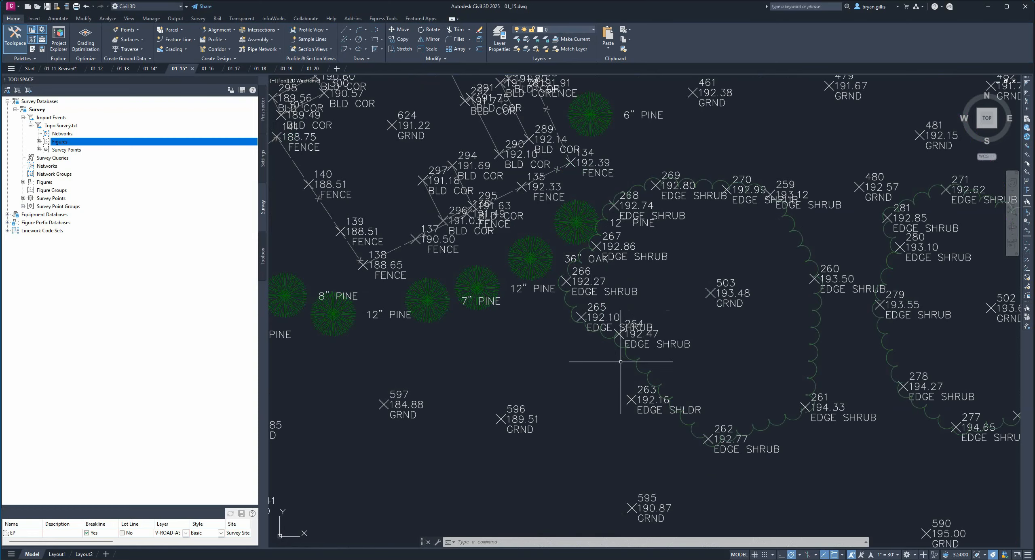
middle_click_drag(447, 186, 723, 345)
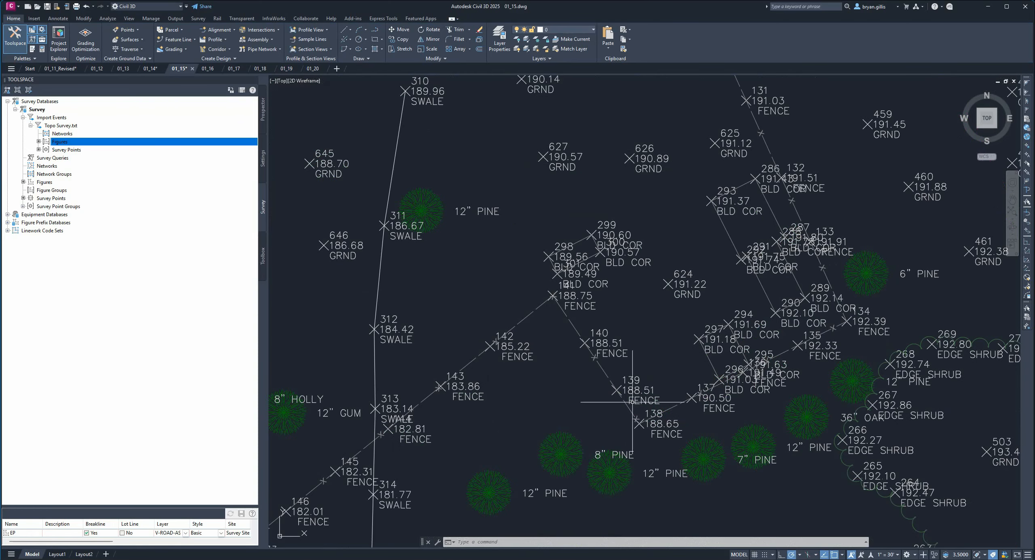
middle_click_drag(923, 280, 676, 174)
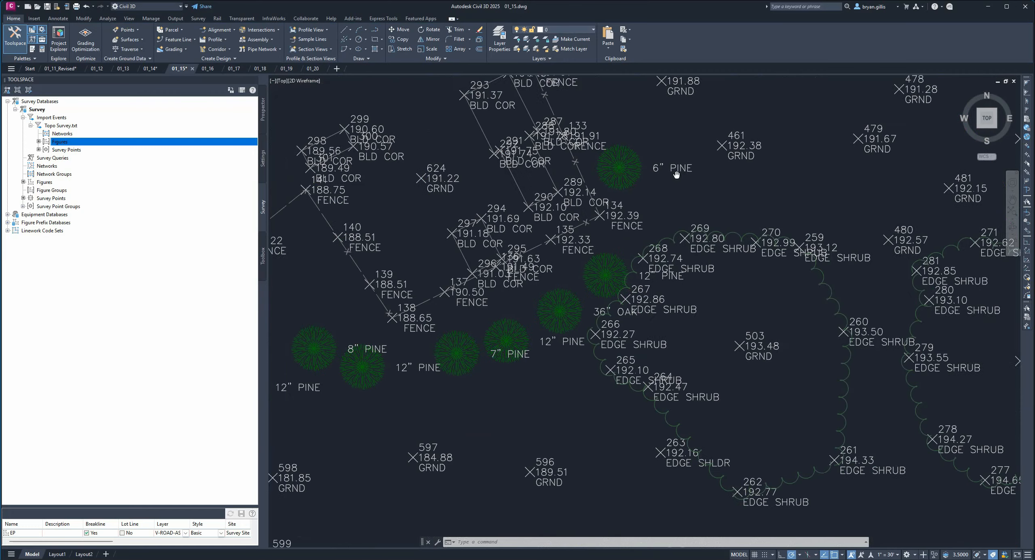
scroll(797, 312, "down", 3)
scroll(797, 312, "up", 2)
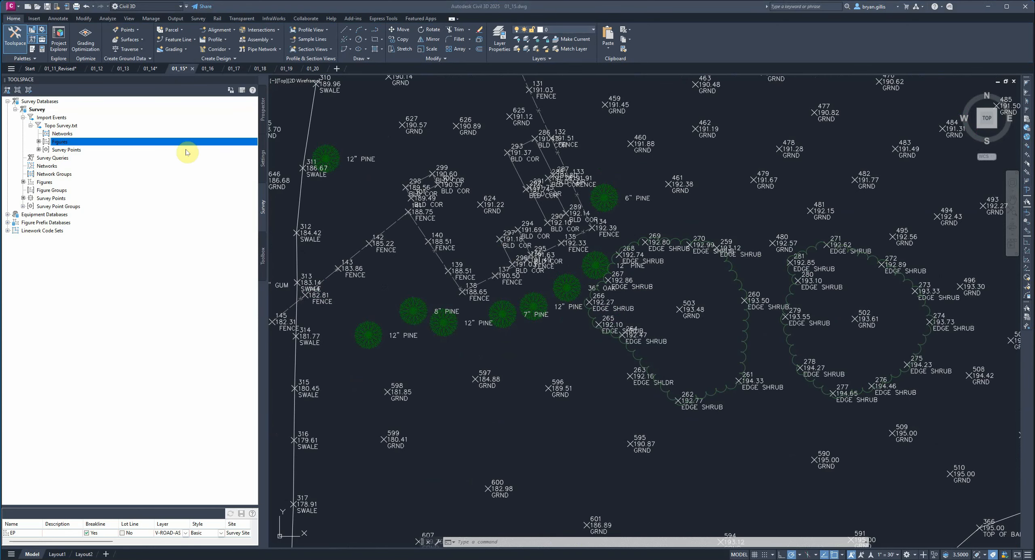
- Review the breakline, layer, style and site settings of the prefixes in the Essentials figure prefix database
left_click(8, 223)
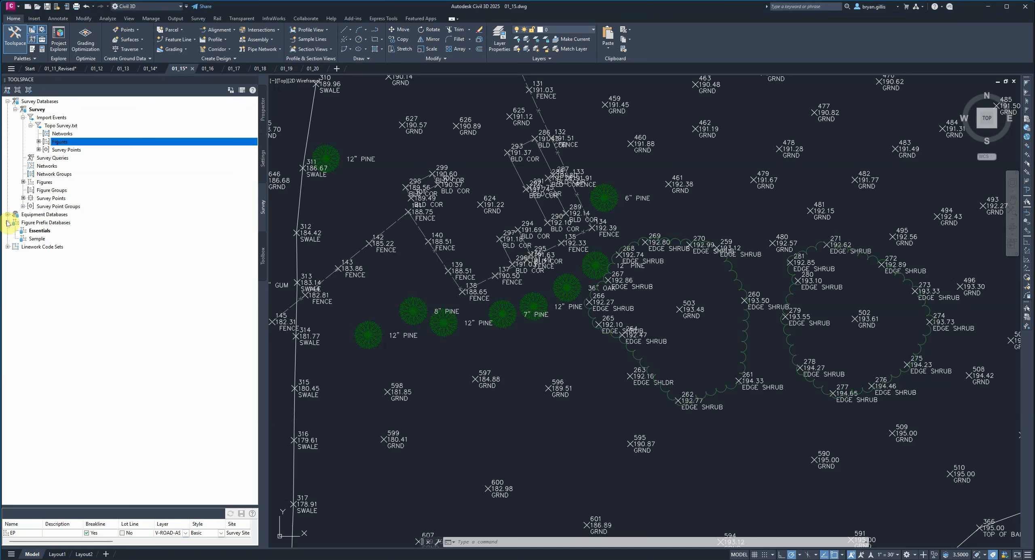
right_click(46, 231)
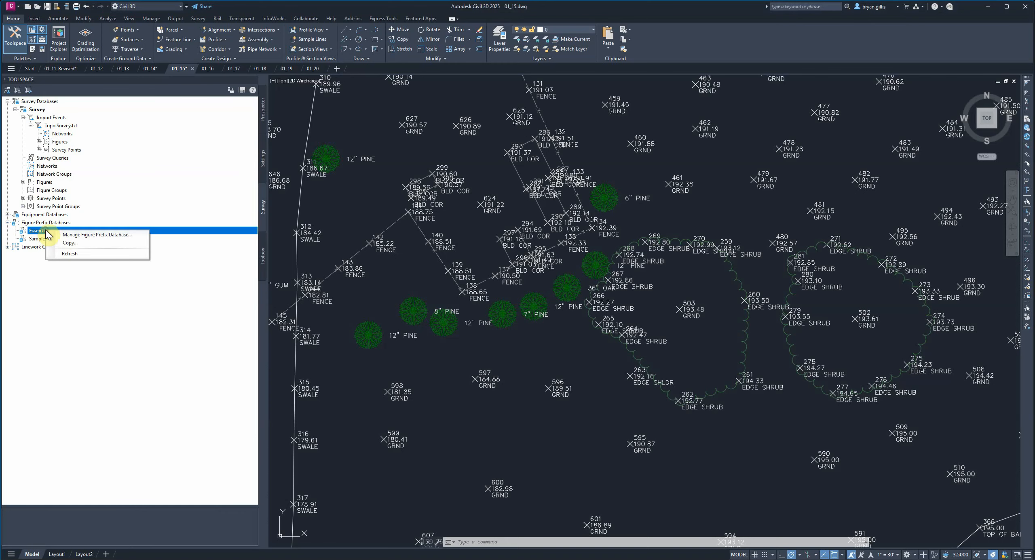
left_click(76, 236)
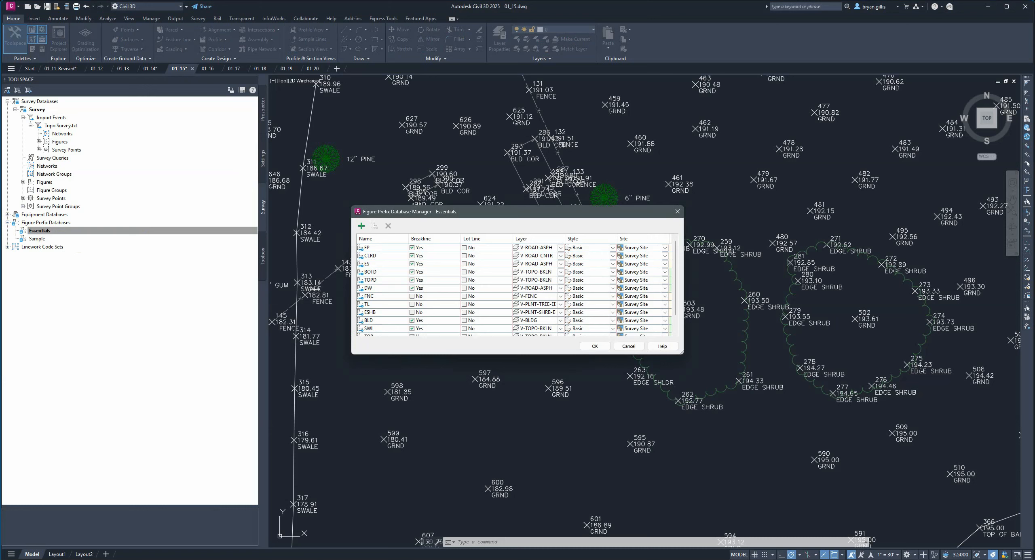
scroll(417, 303, "down", 1)
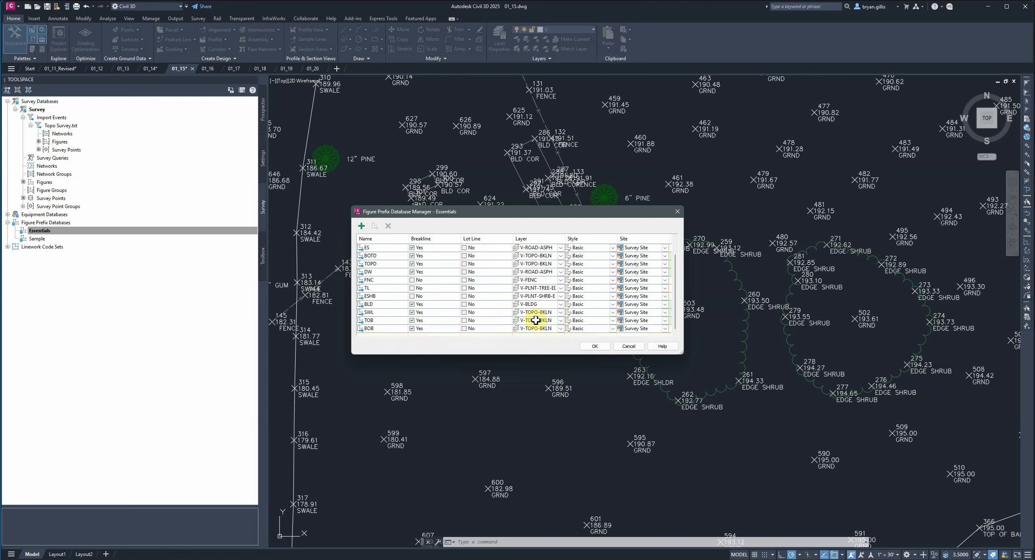
left_click(593, 347)
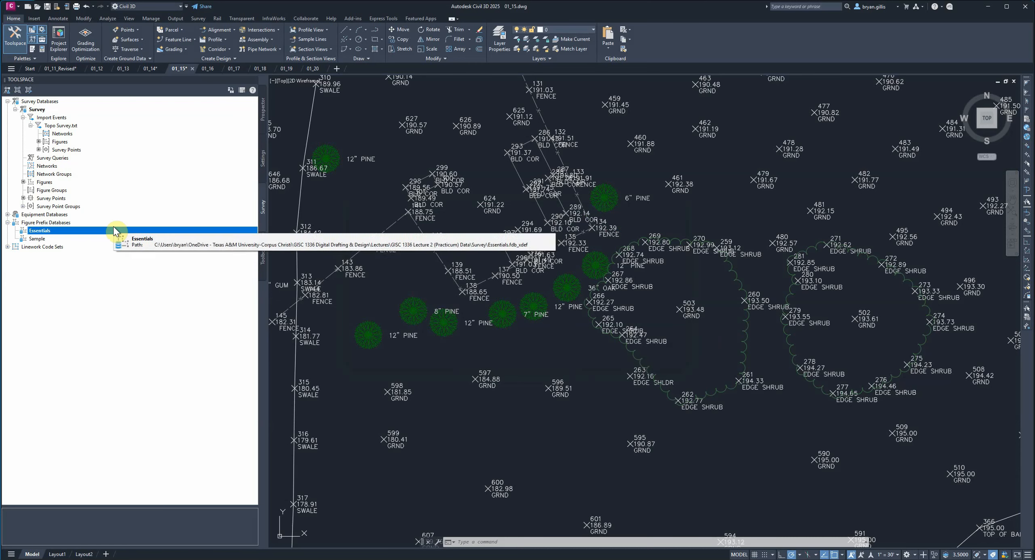
right_click(34, 111)
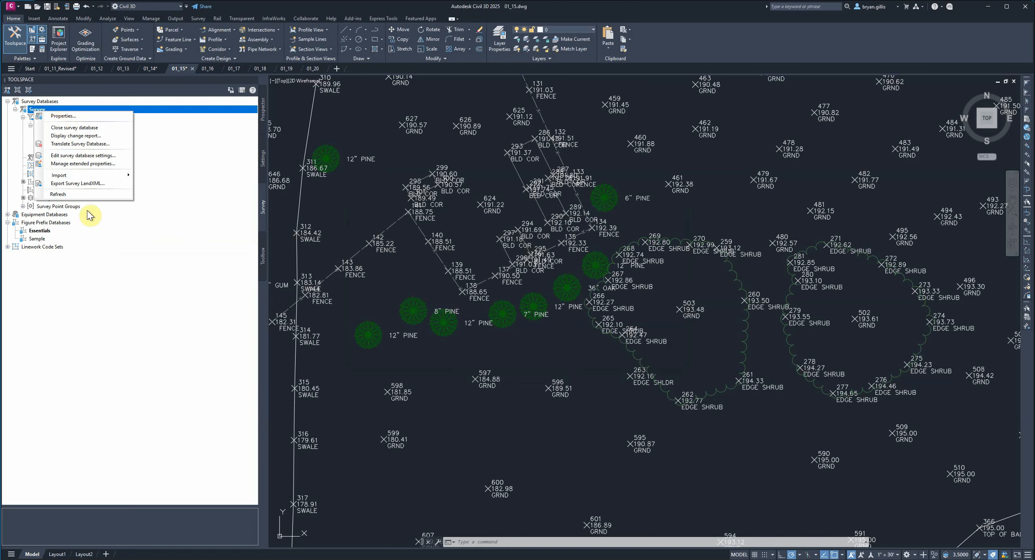
left_click(166, 247)
left_click(42, 111)
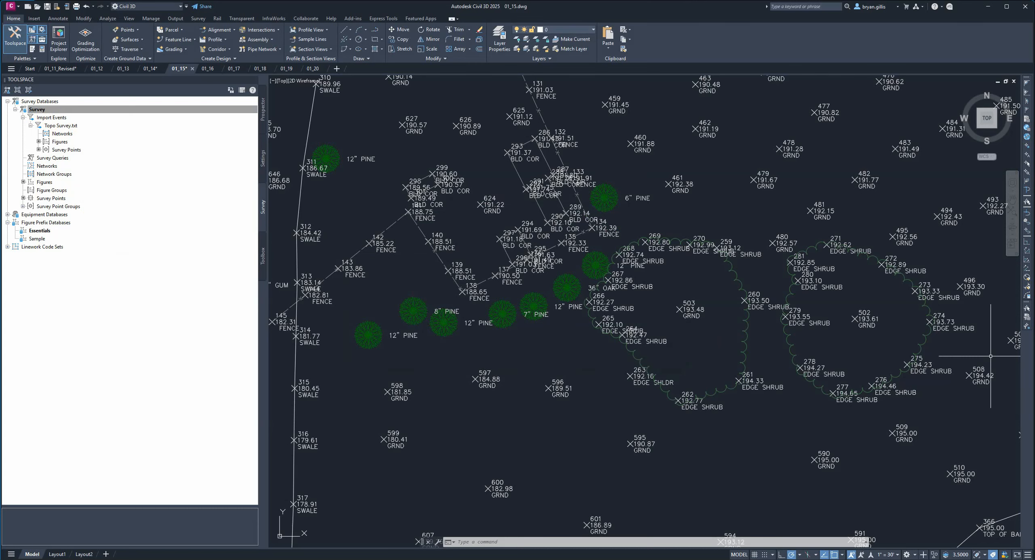
- Review the survey points behind the Topo Survey.txt import event's figures in the Survey Points Editor, and close the editor
right_click(60, 142)
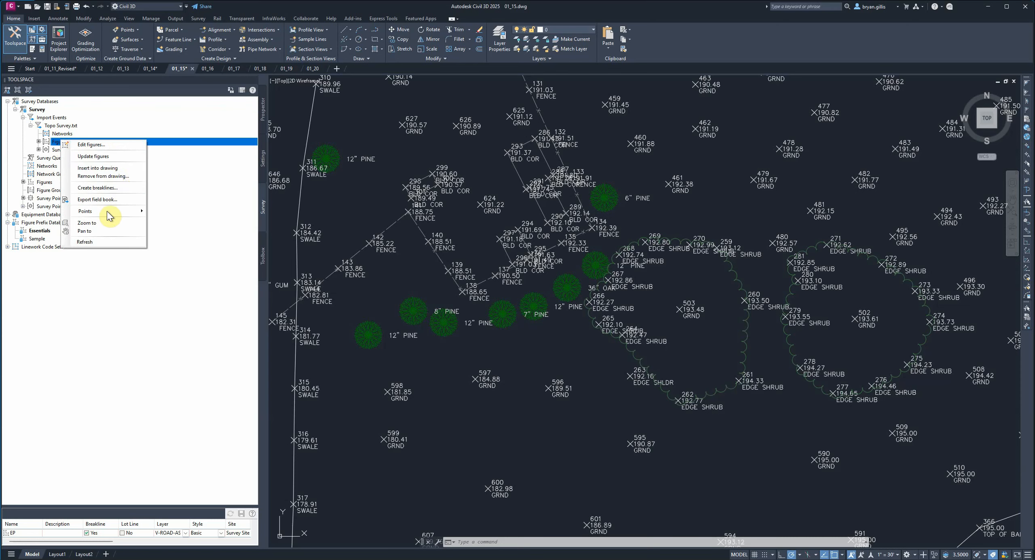
mouse_move(121, 217)
mouse_move(111, 212)
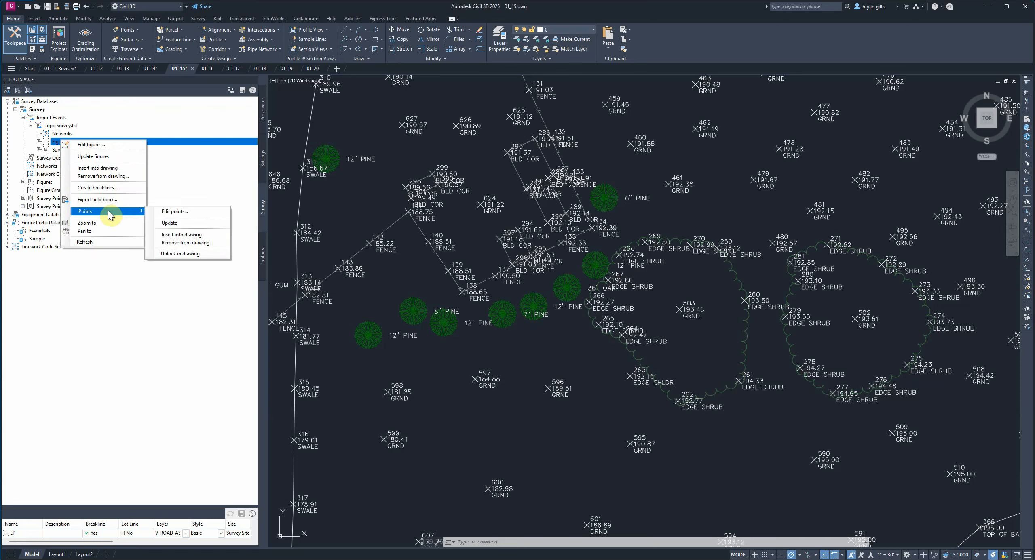
left_click(157, 212)
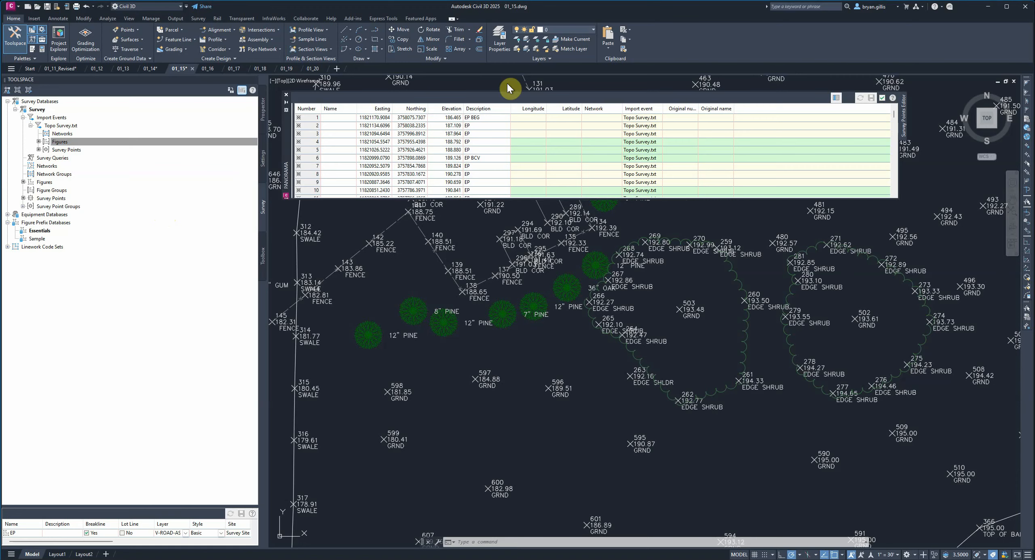
left_click_drag(285, 153, 284, 186)
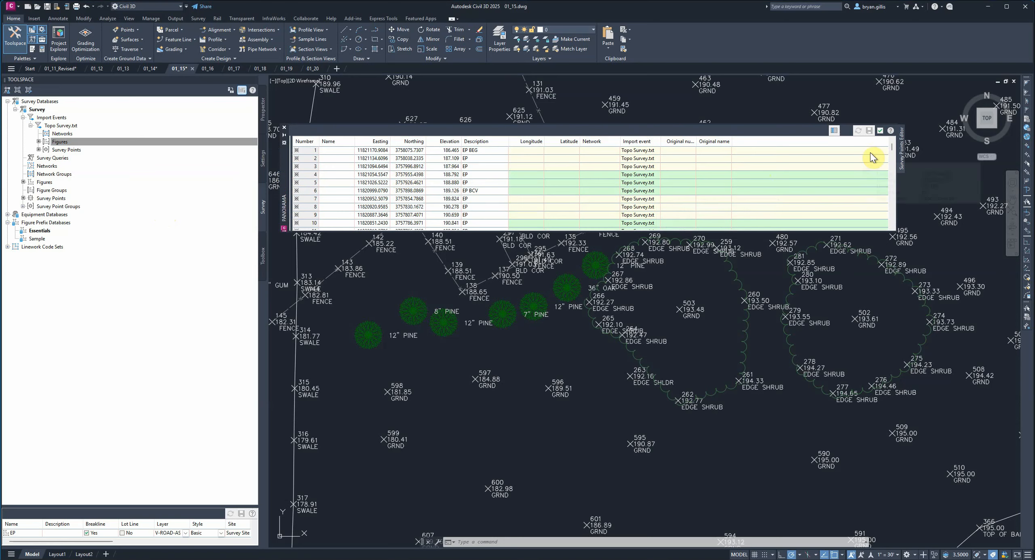
scroll(775, 188, "down", 5)
scroll(788, 182, "down", 1)
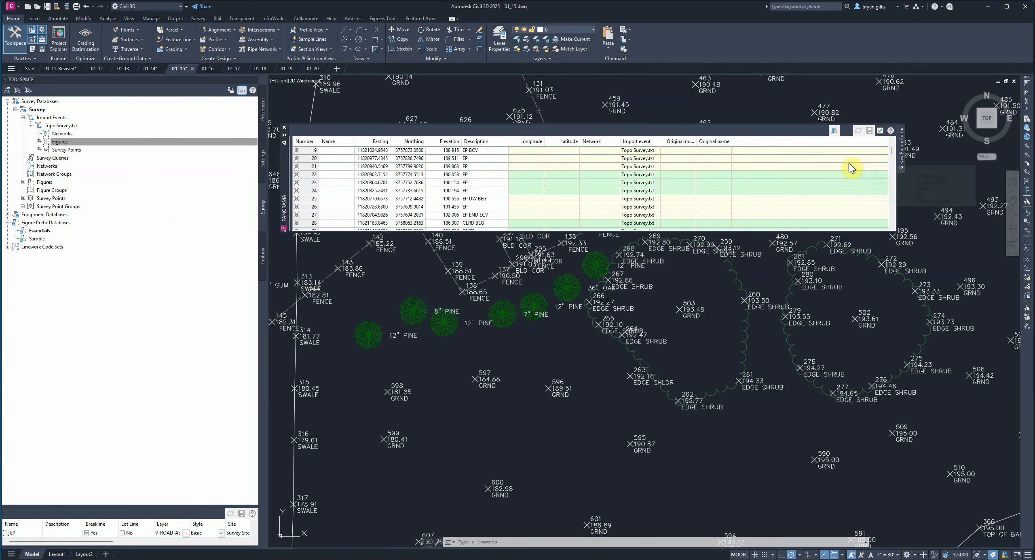
left_click(881, 131)
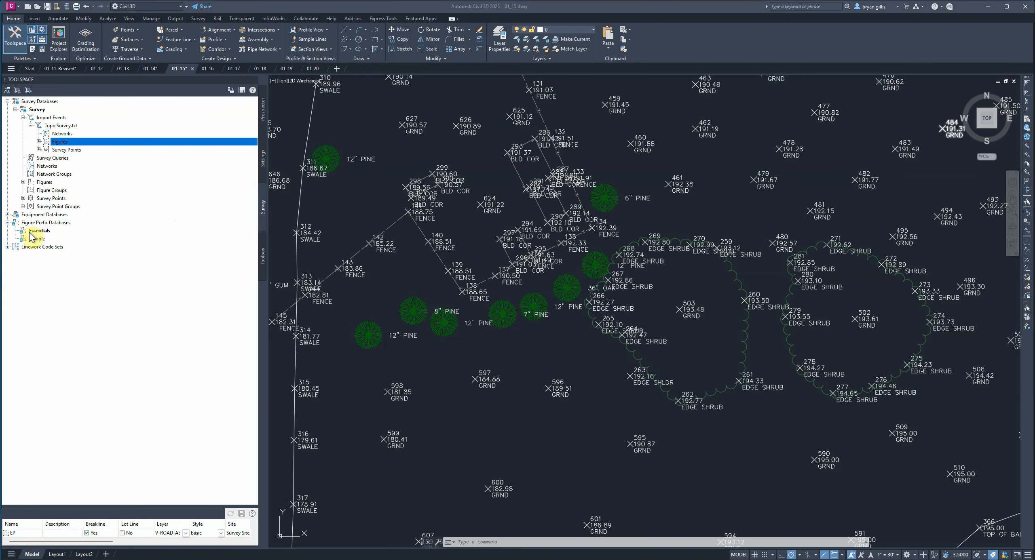
- Collapse the figure prefix databases and the Survey database's contents, and close the Survey database
left_click(7, 223)
left_click(23, 118)
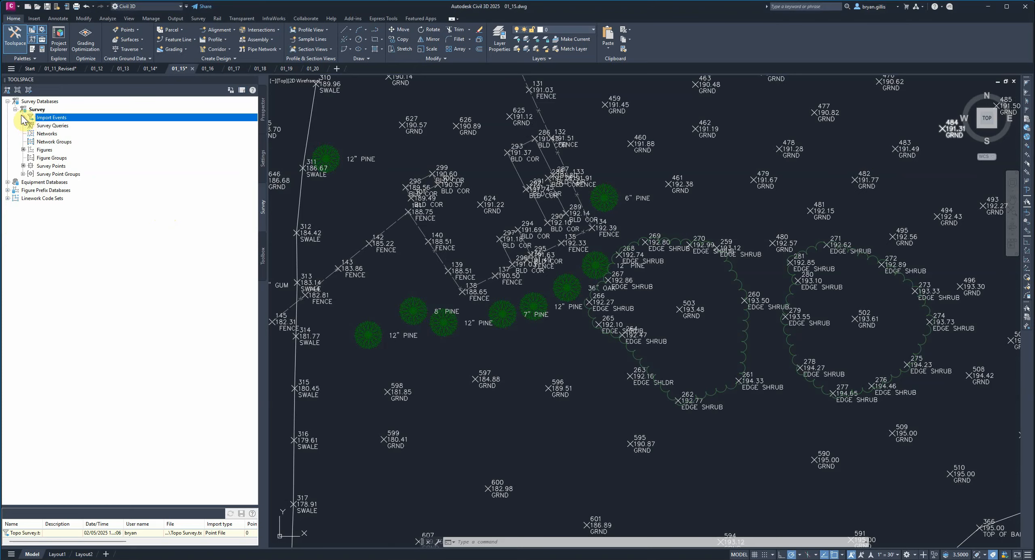
left_click(16, 110)
right_click(45, 110)
left_click(73, 128)
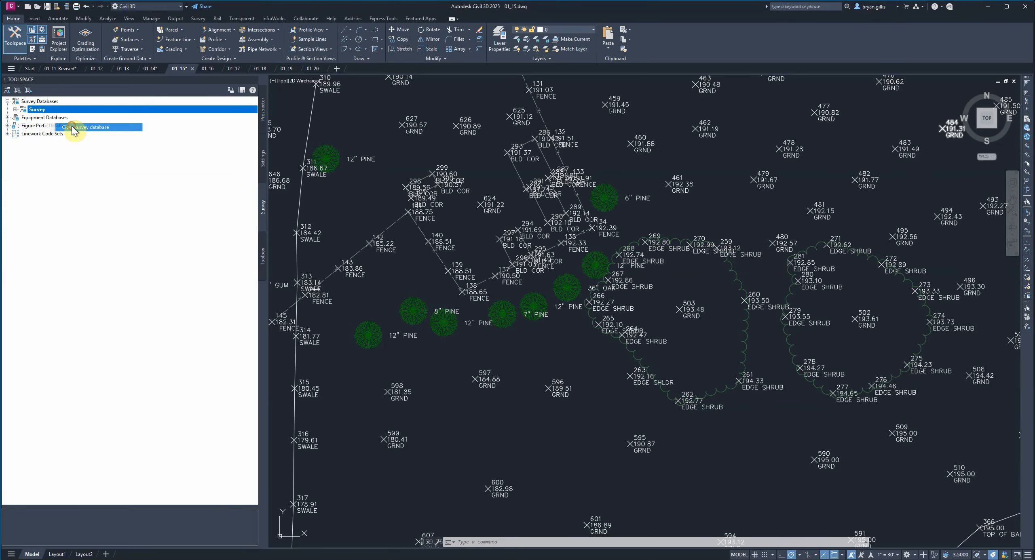
scroll(674, 280, "down", 5)
scroll(674, 280, "down", 4)
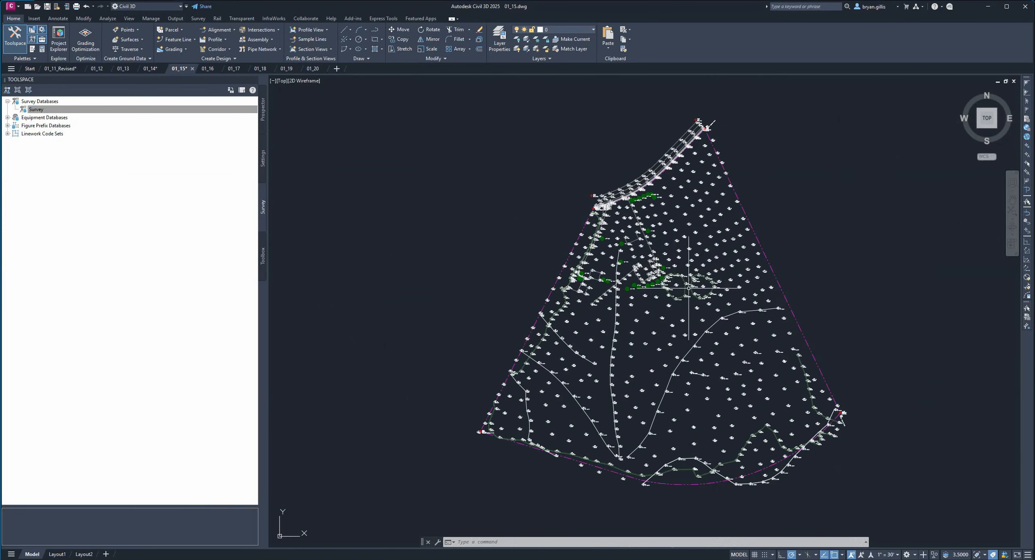
scroll(655, 243, "up", 3)
middle_click_drag(652, 236, 643, 267)
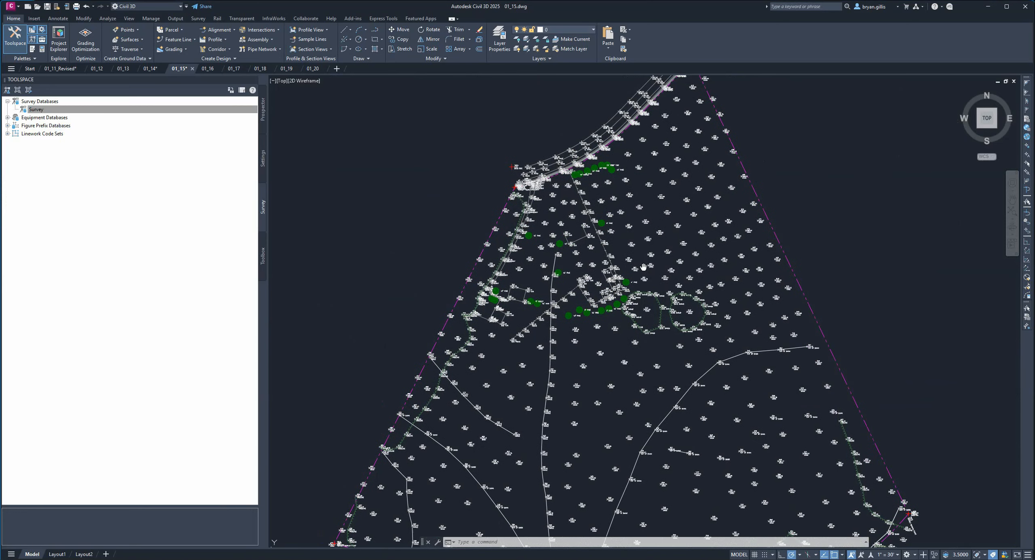
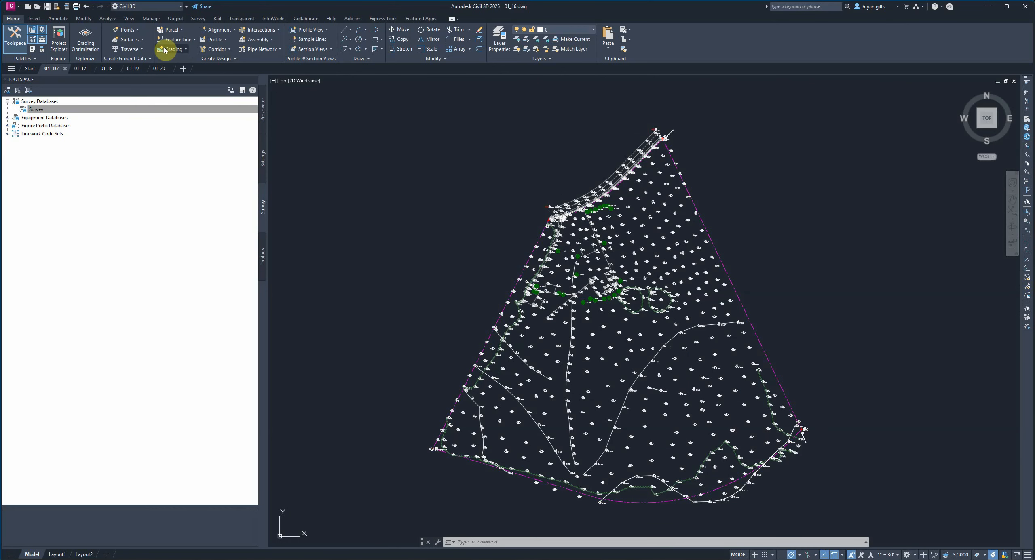
- Open the Traverse Editor, try its Lines mode, and set it back to Lines and Arcs
left_click(181, 30)
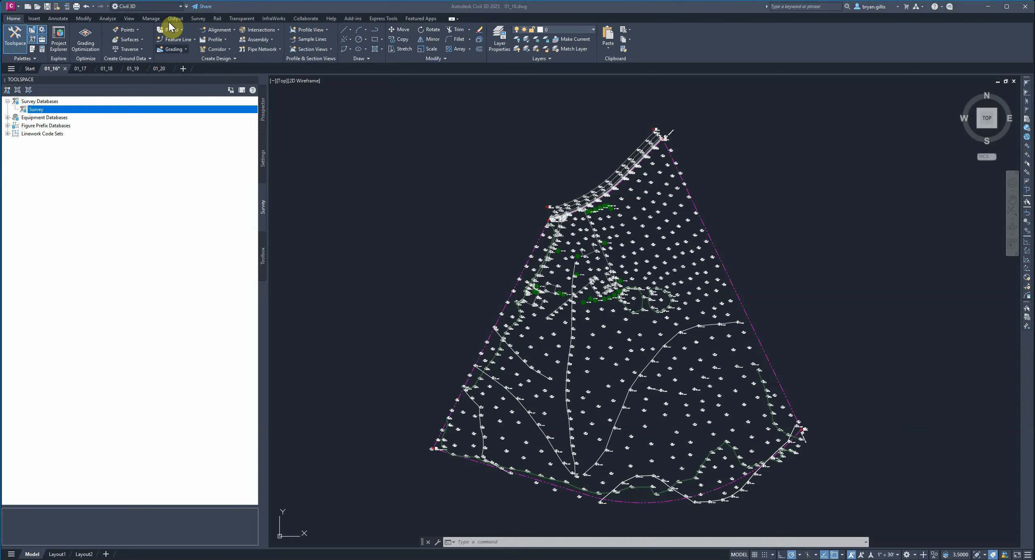
left_click(142, 50)
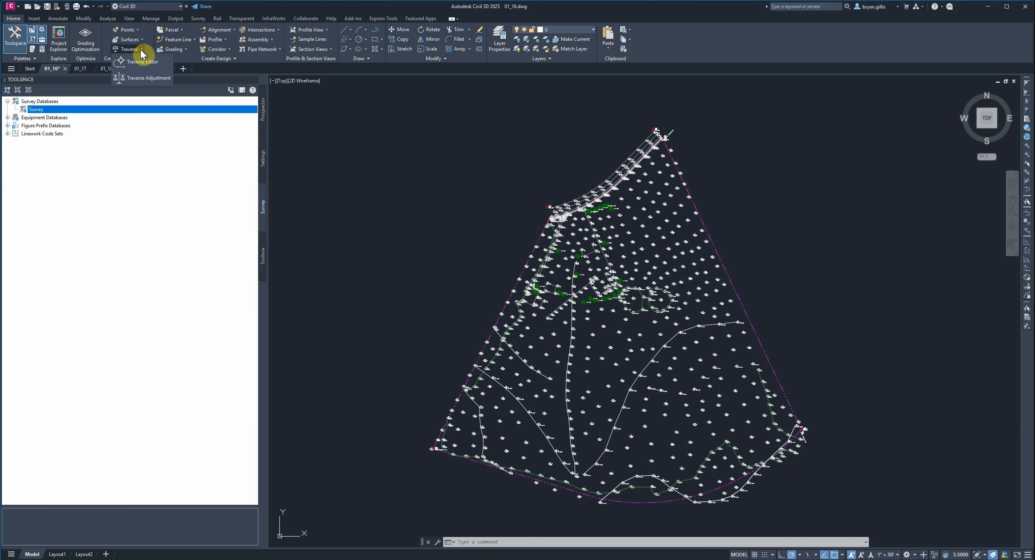
left_click(157, 63)
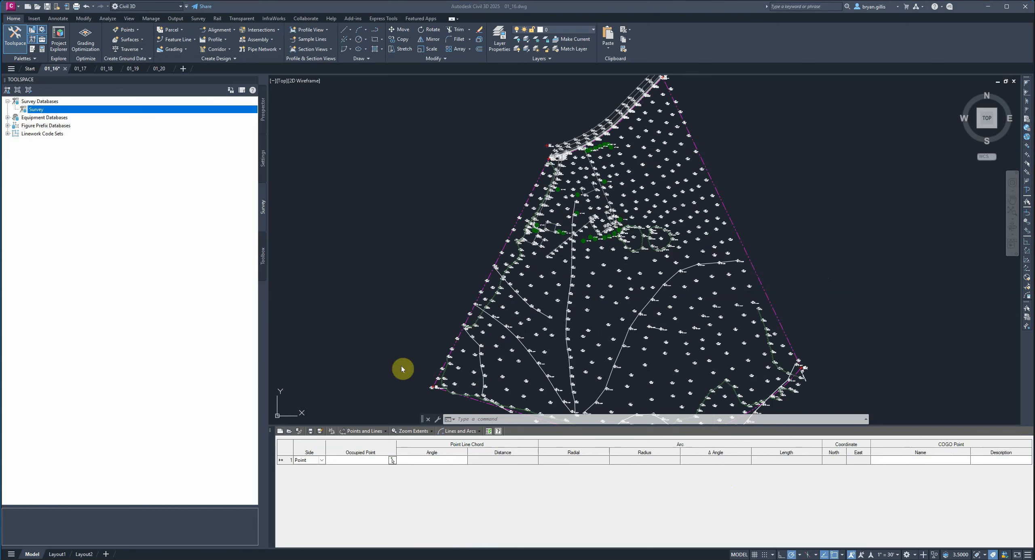
left_click(475, 432)
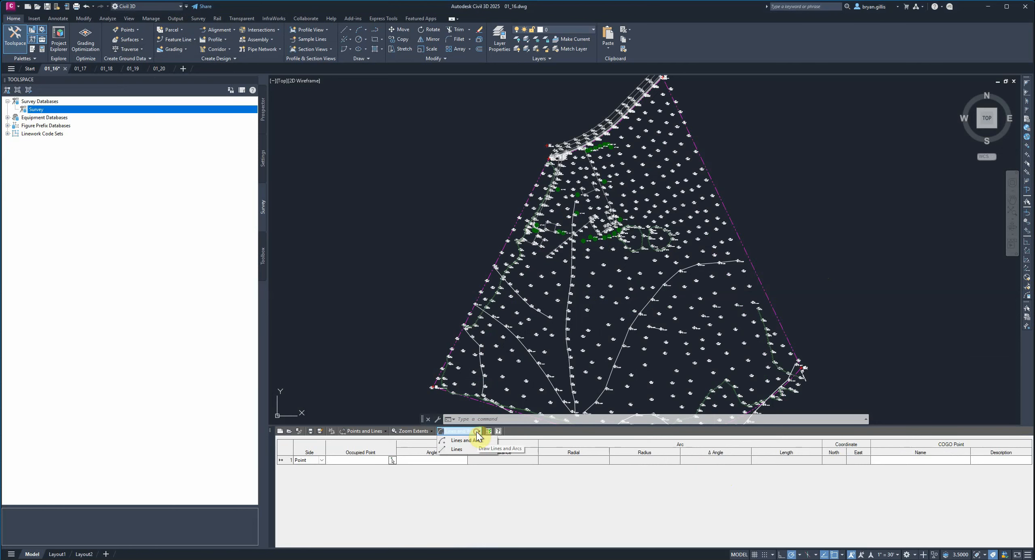
left_click(469, 449)
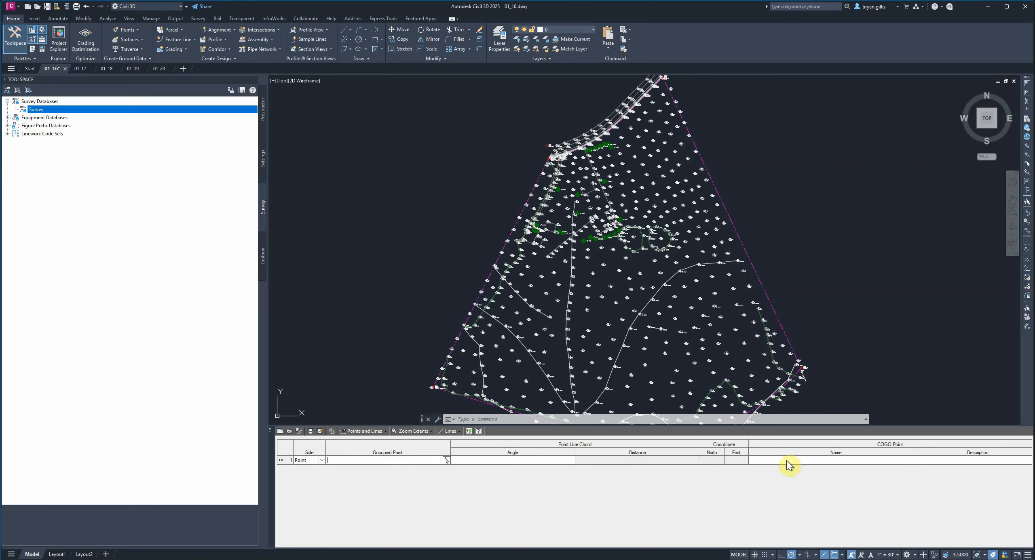
left_click(459, 431)
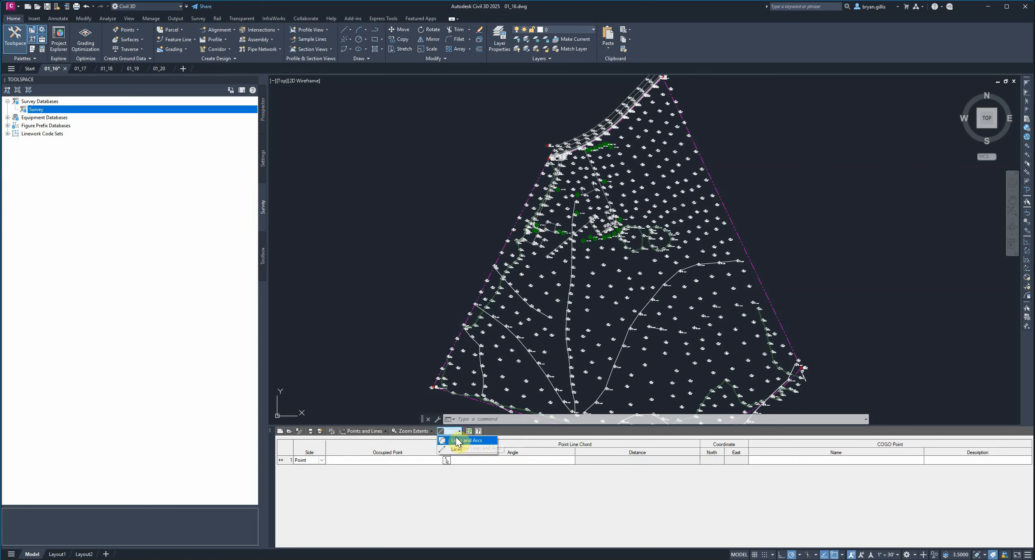
left_click(461, 441)
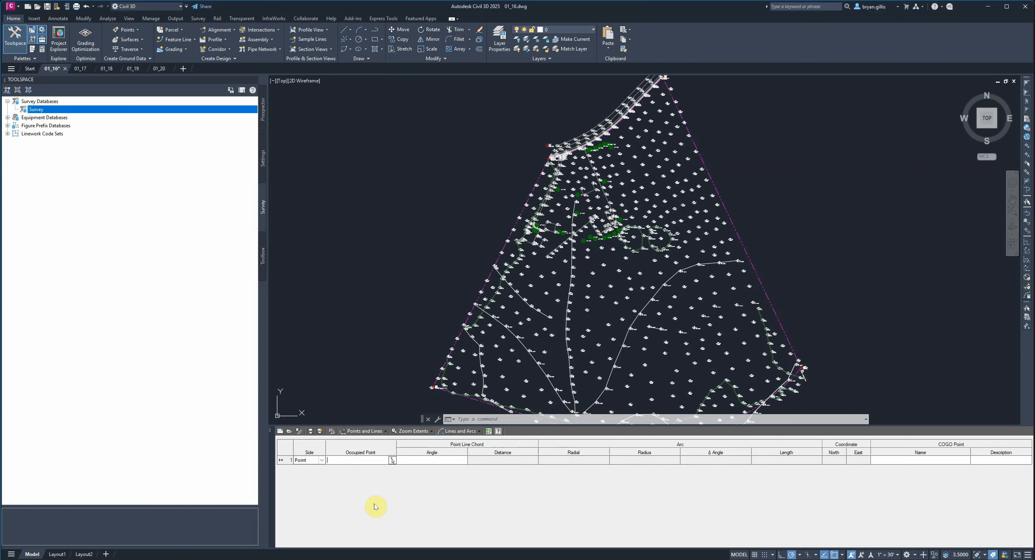
- Start the traverse at occupied point 3001 with an initial backsight angle of 25
type("300")
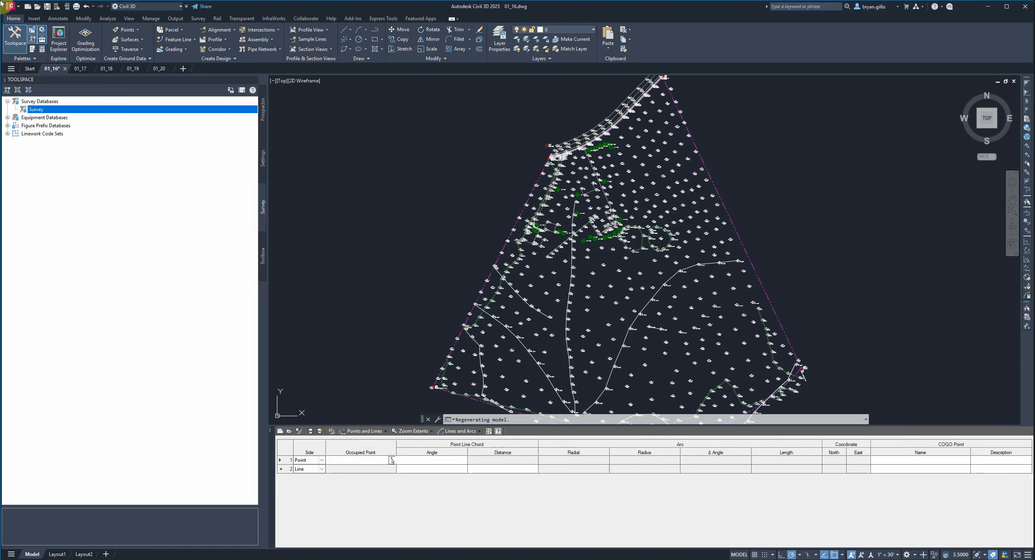
key("Tab")
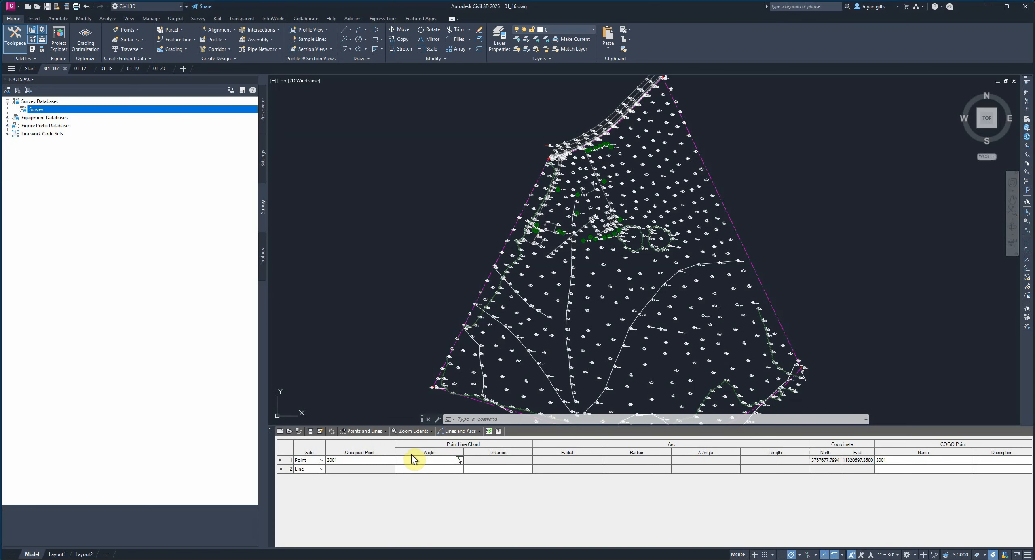
left_click(434, 461)
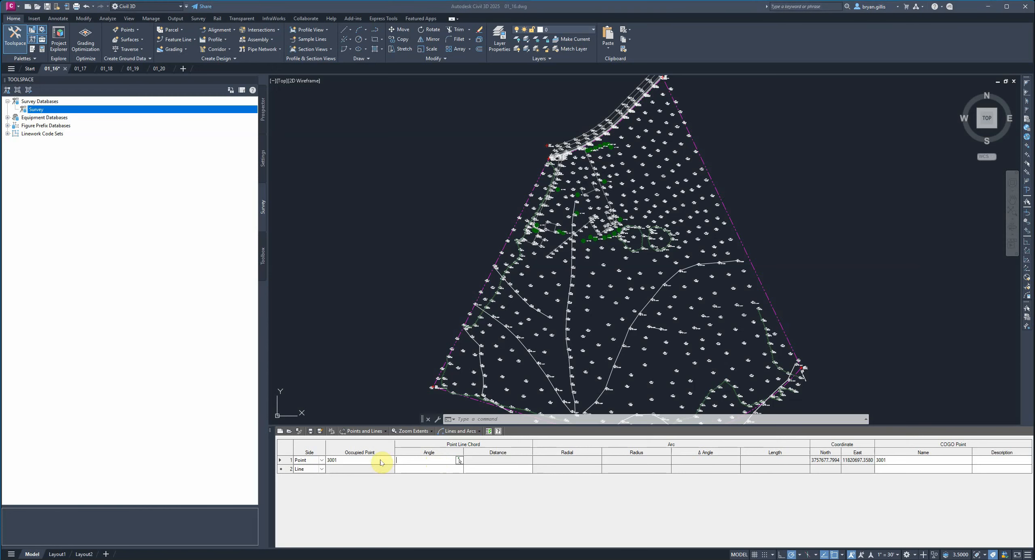
left_click(406, 457)
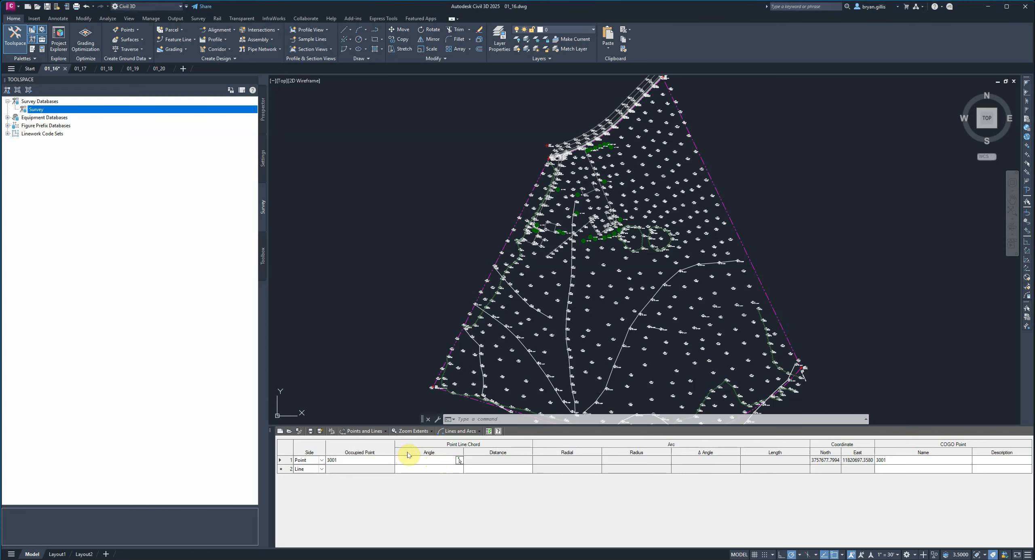
type("25")
left_click(413, 461)
left_click(301, 470)
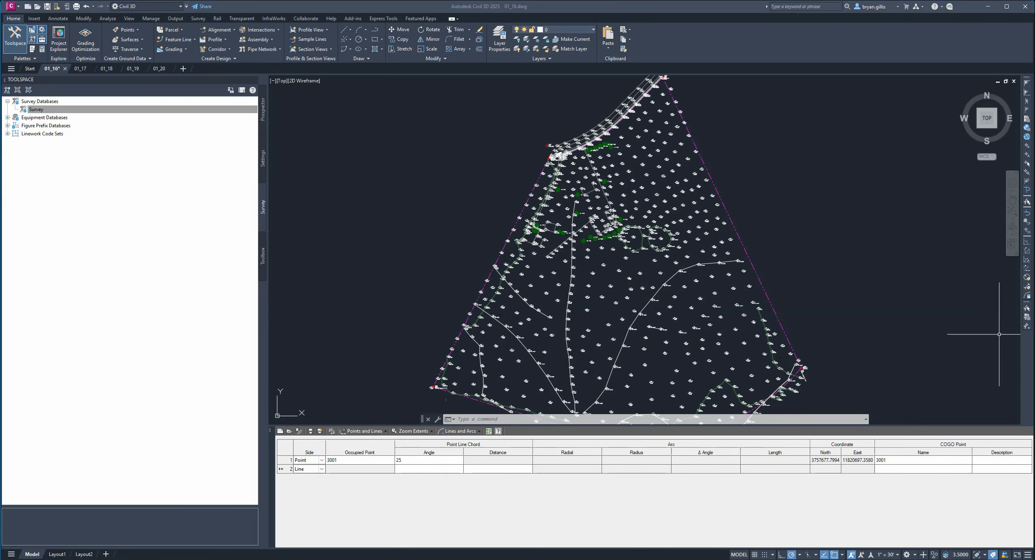
- Define the traverse's first line side with angle n and a distance of 345.2
left_click(416, 469)
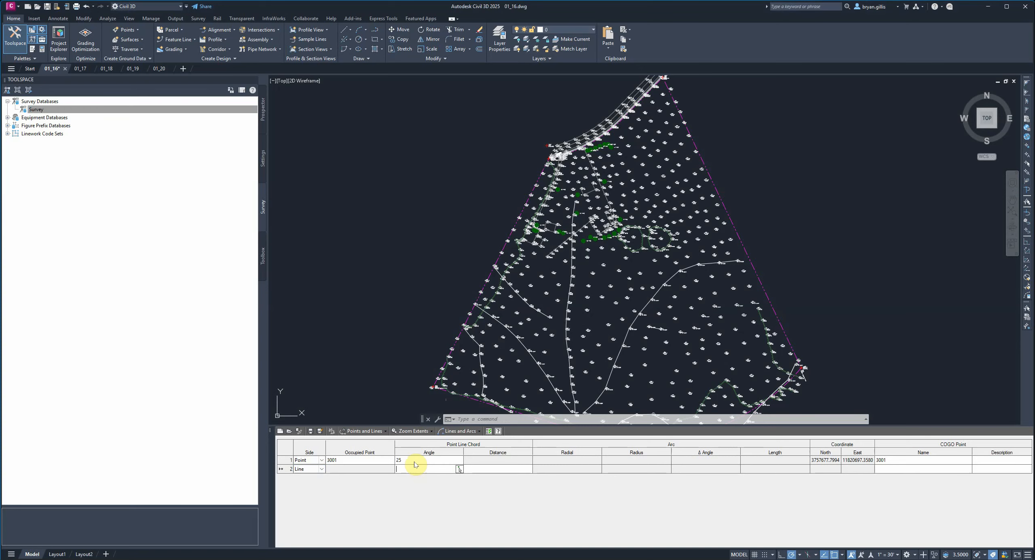
type("n")
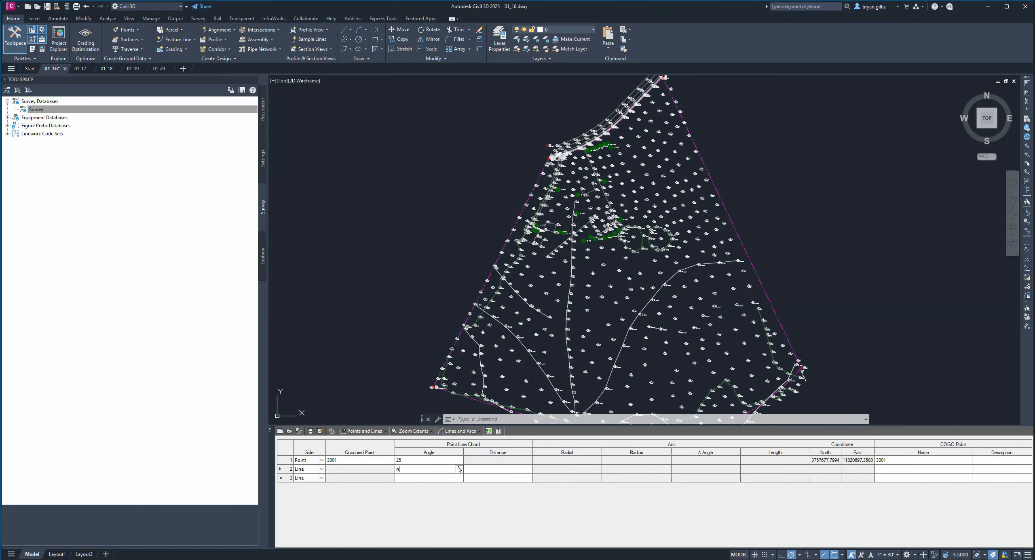
key("Tab")
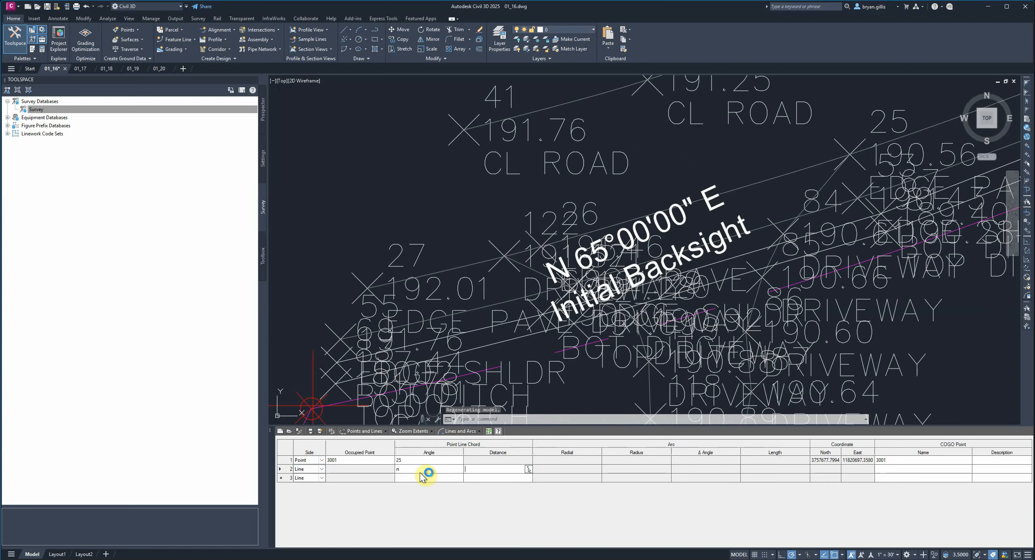
type("345.2")
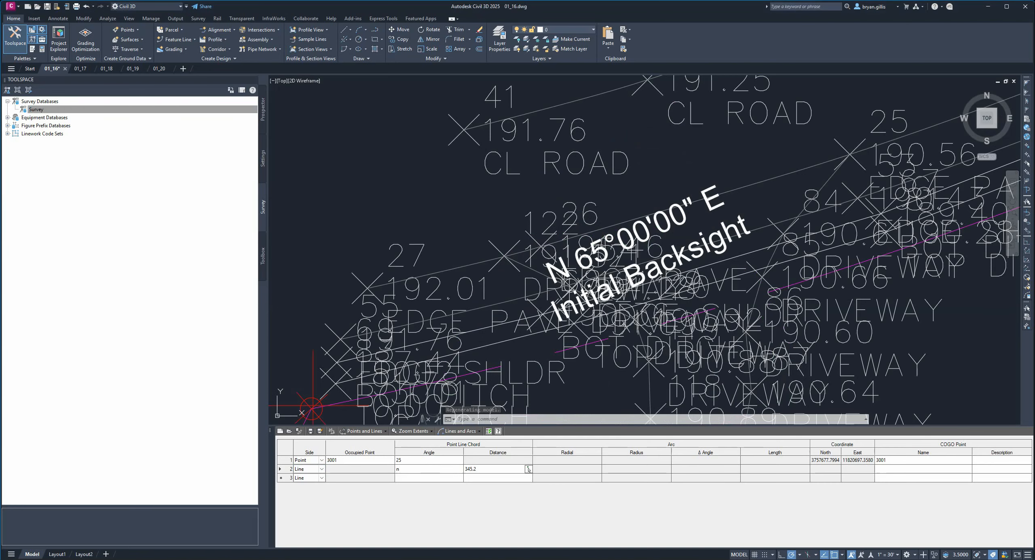
key("Tab")
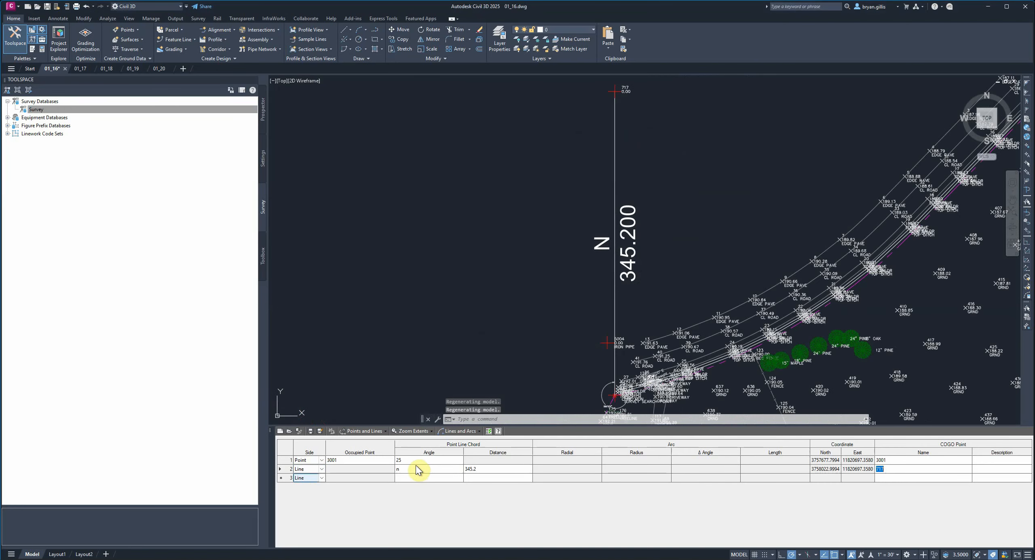
- Make the third traverse side a Radial Arc with radial direction e and a radius of 350
left_click(323, 478)
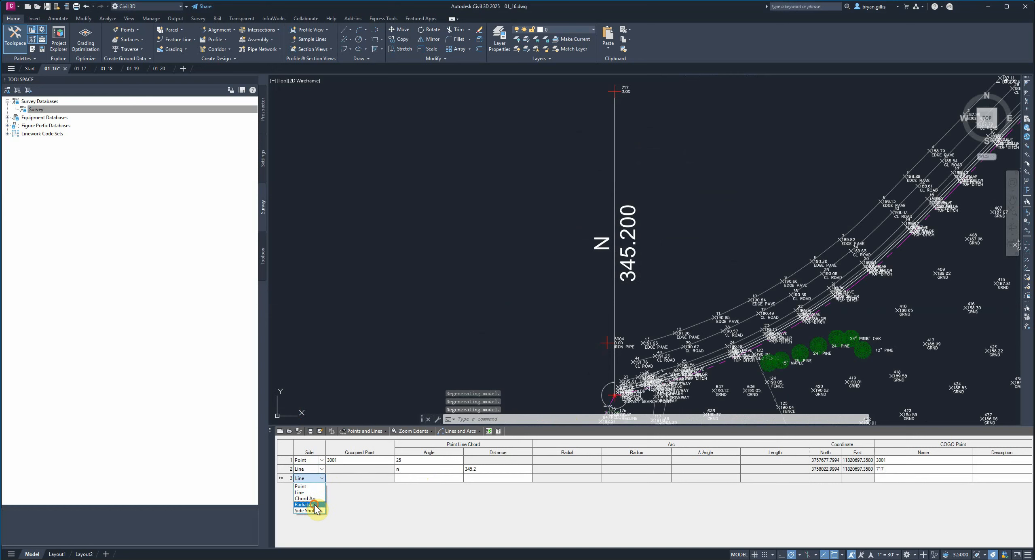
left_click(314, 505)
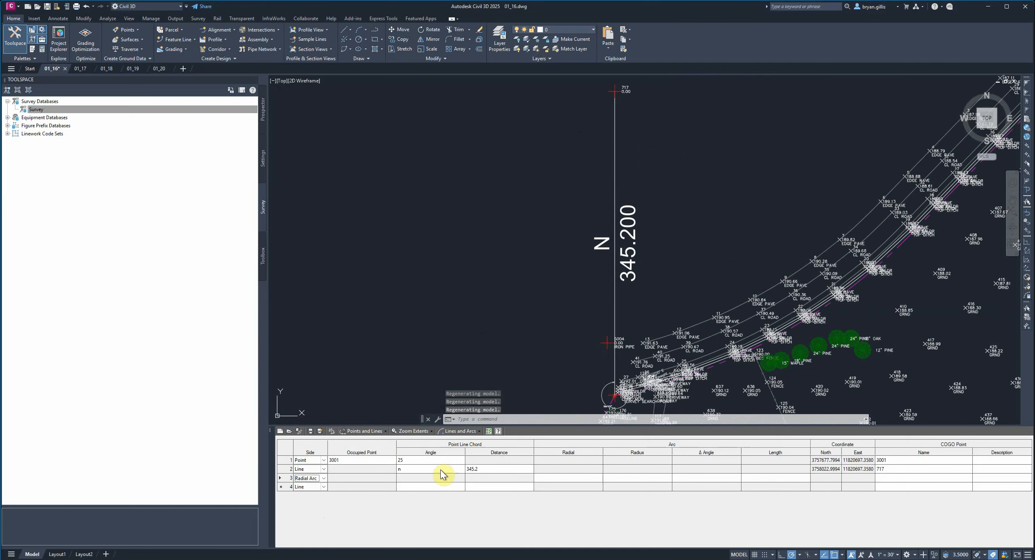
left_click(554, 478)
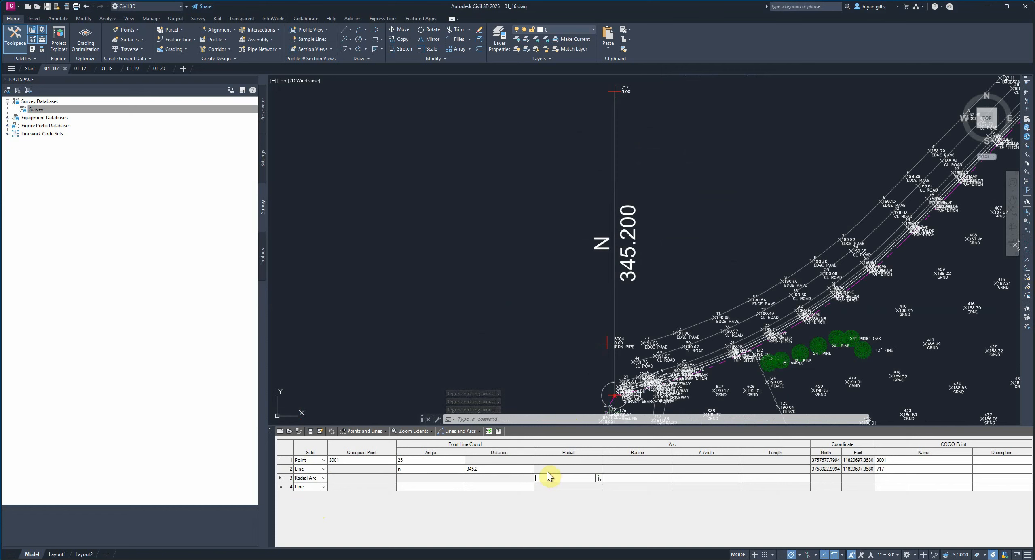
type("e")
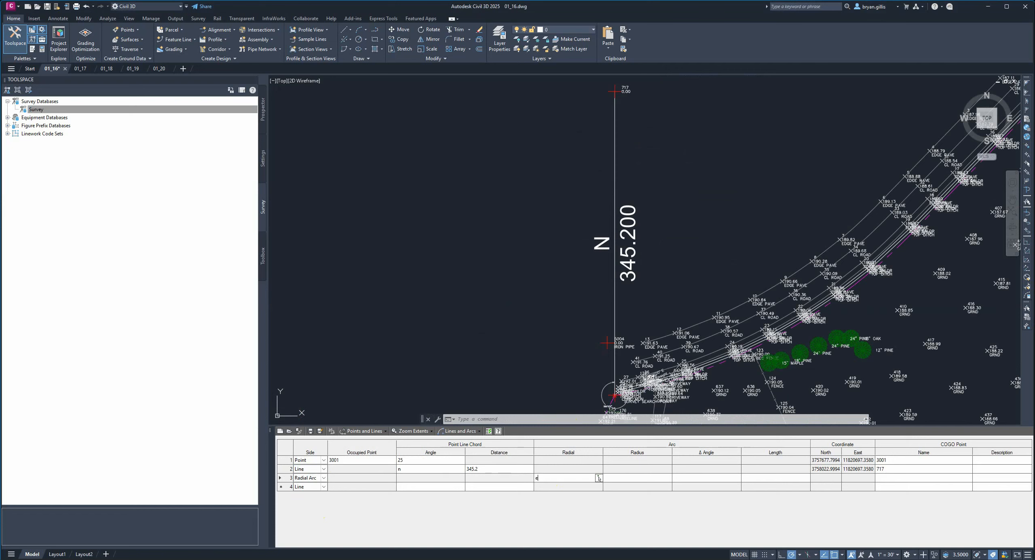
left_click(554, 480)
type("350")
key("Tab")
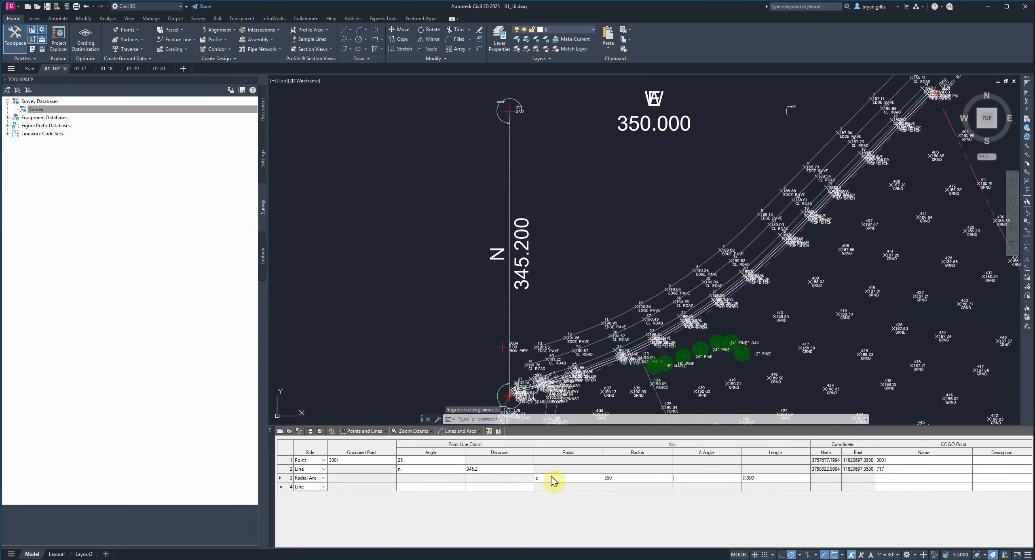
- Enter 350156 as the radial arc's delta angle
key("Tab")
type("3501")
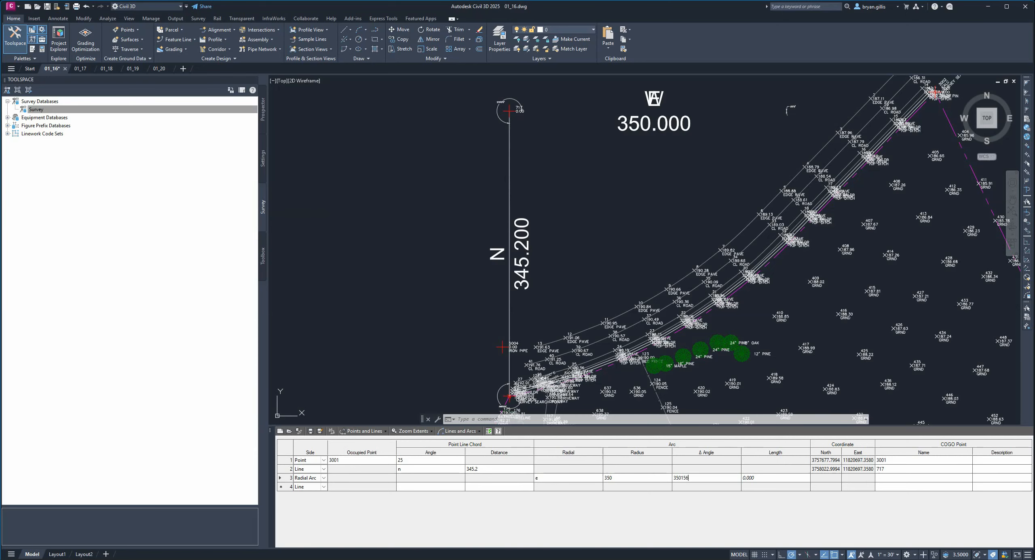
key("Tab")
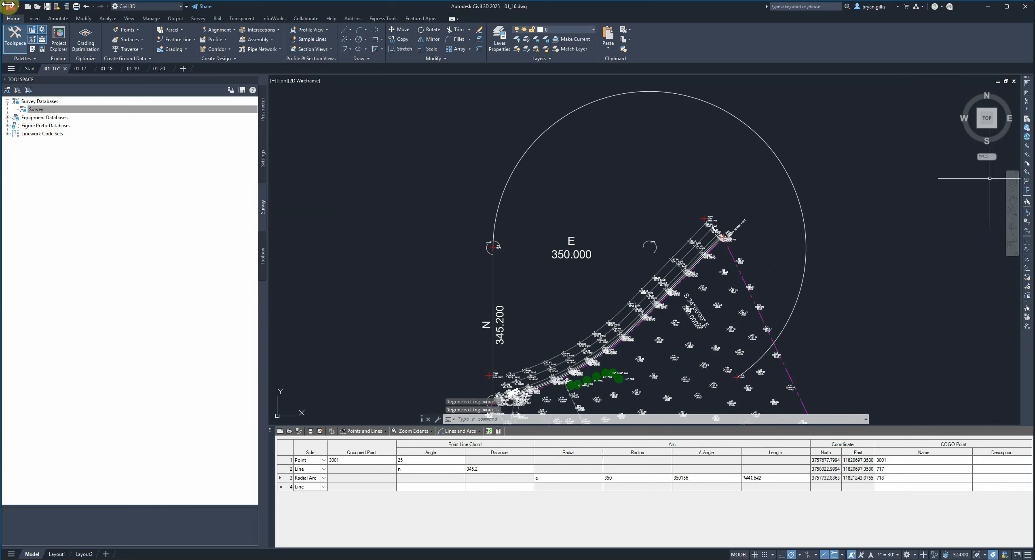
- Try to replace the radial arc's delta angle with 35d24'2"
left_click(693, 479)
left_click_drag(697, 477, 668, 479)
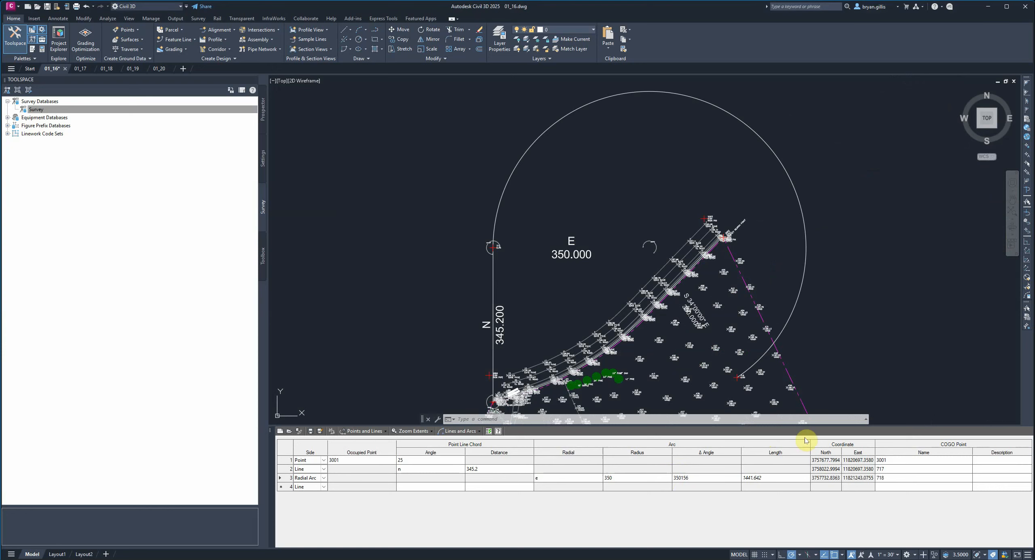
type("35d")
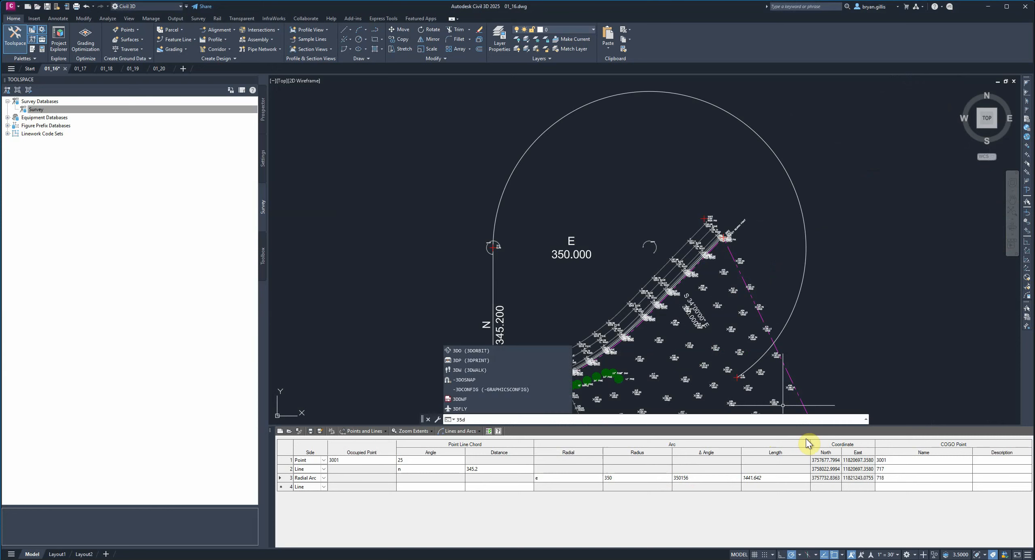
left_click(693, 478)
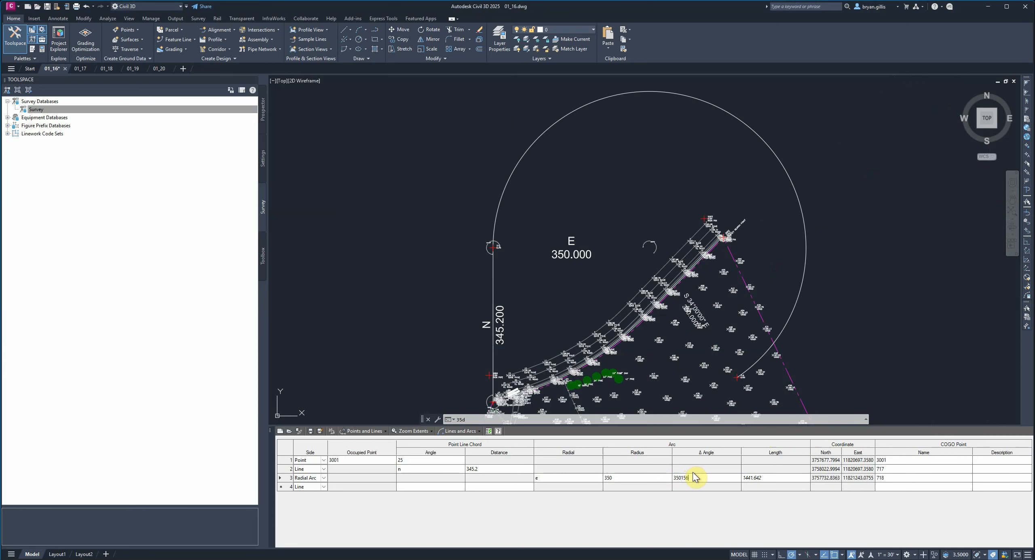
type("d24'2\"")
key("Return")
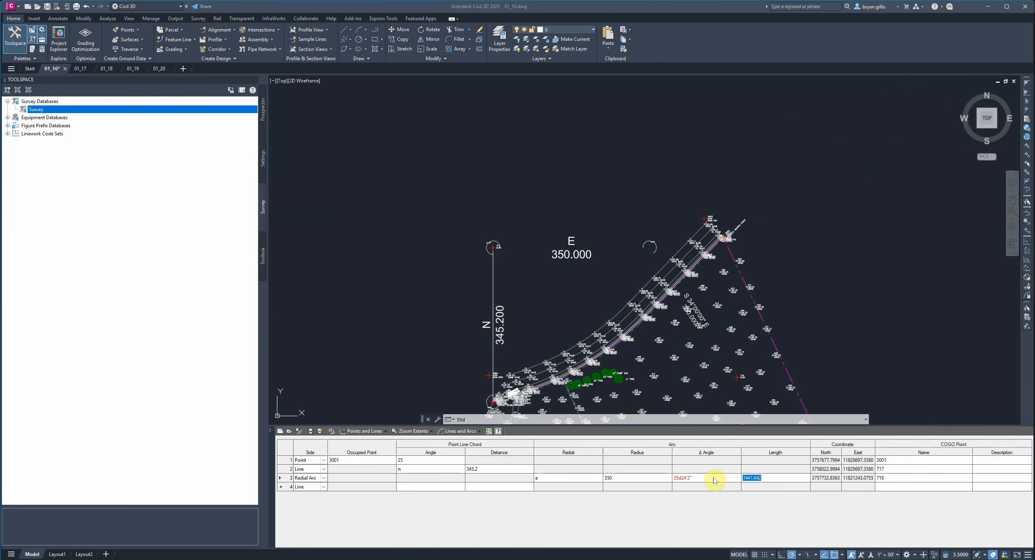
- Set the radial arc's length to 214
left_click(758, 476)
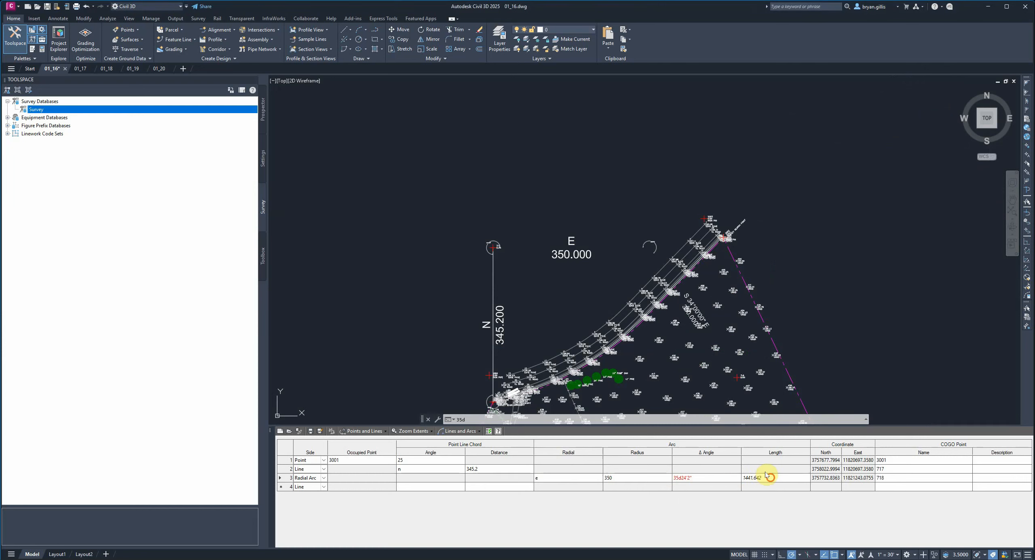
double_click(766, 476)
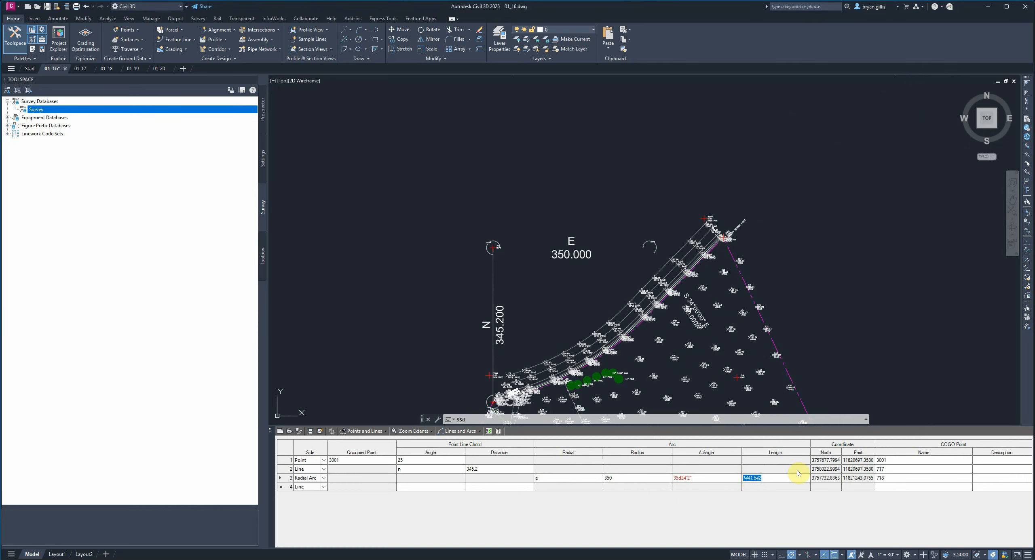
type("214")
key("Tab")
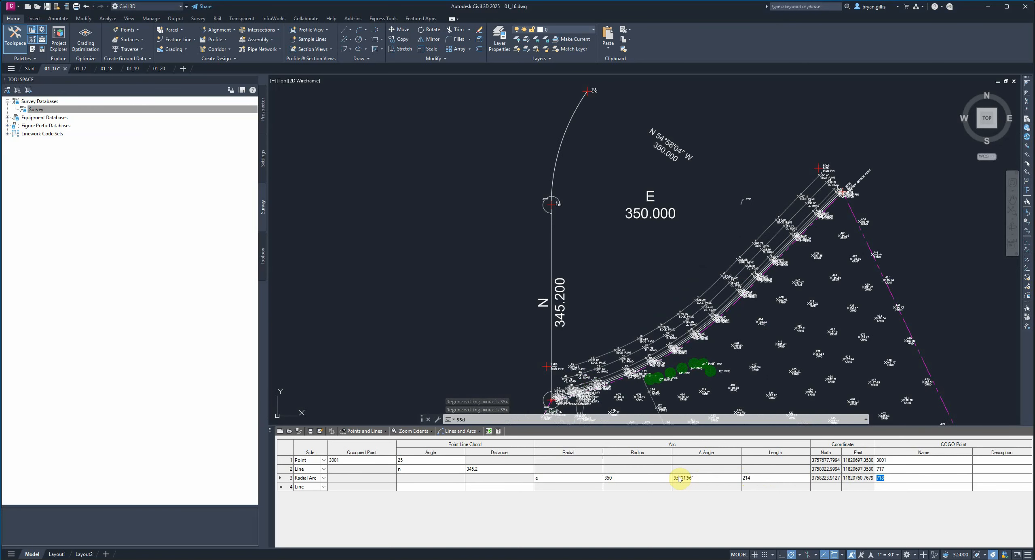
- Close the Traverse Editor and discard the unsaved traverse changes
left_click(325, 486)
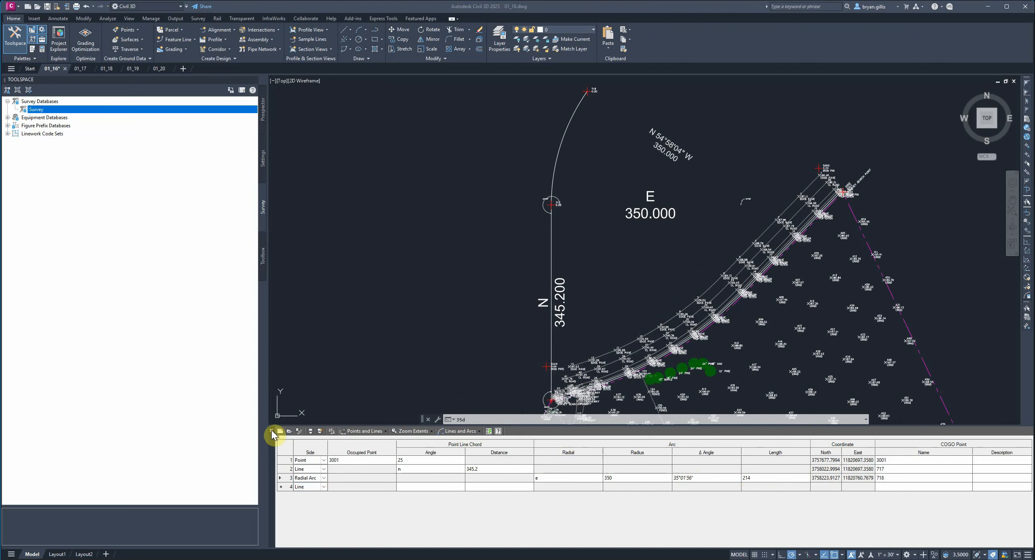
left_click(271, 432)
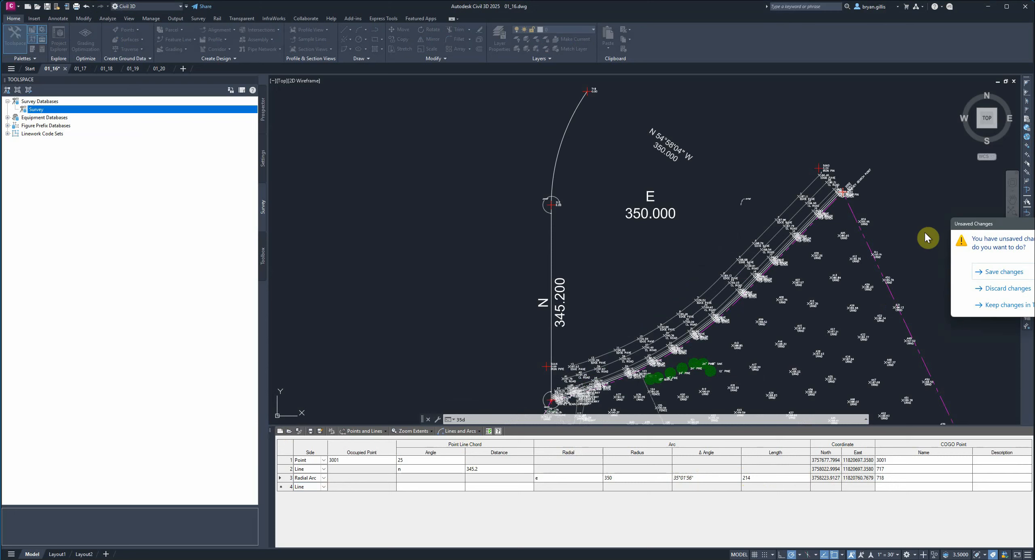
left_click_drag(1012, 229, 831, 204)
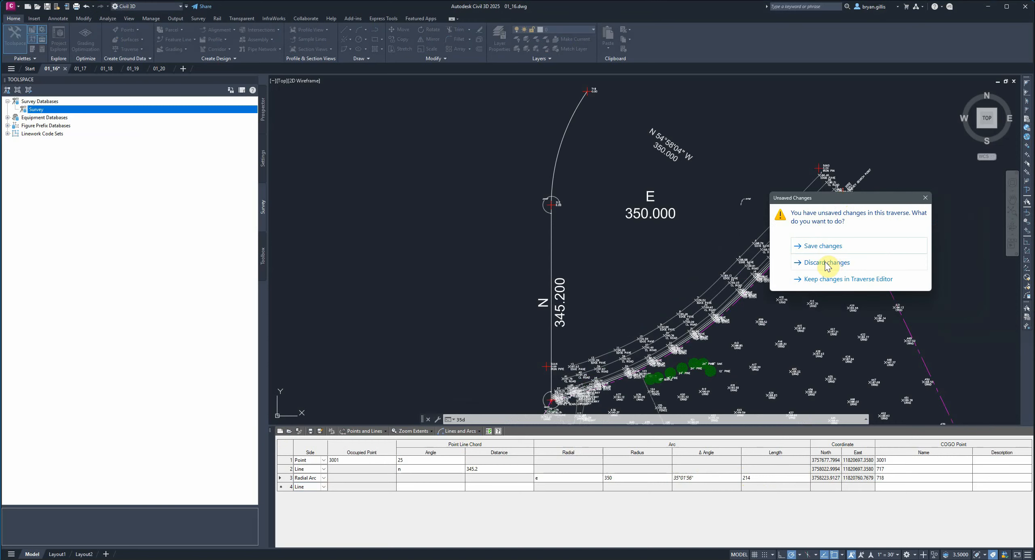
mouse_move(831, 203)
left_mouse_down()
mouse_move(435, 150)
mouse_move(392, 159)
left_mouse_up()
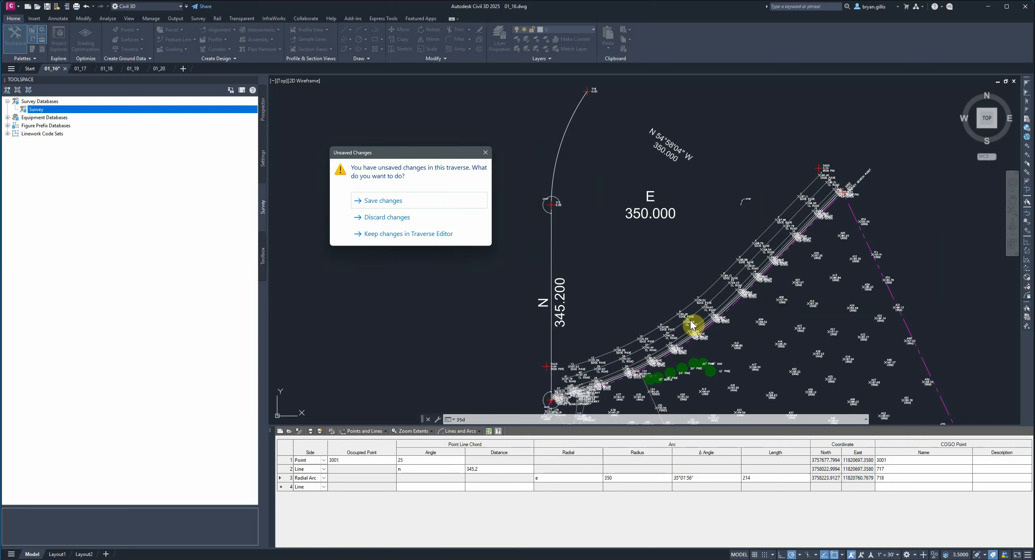
left_click(384, 218)
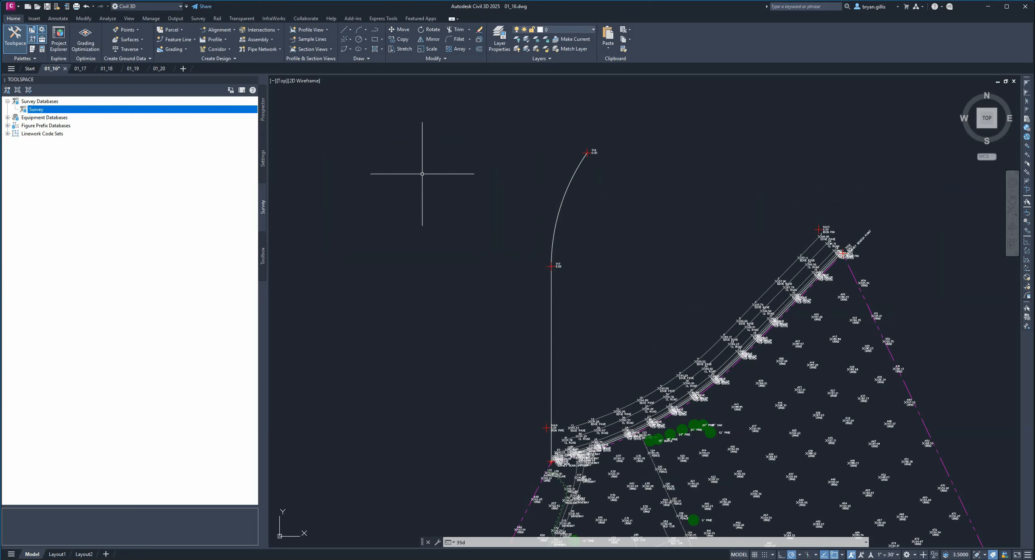
- Erase the leftover traverse polyline made of the vertical line and the arc north of the site
type("e")
key("Return")
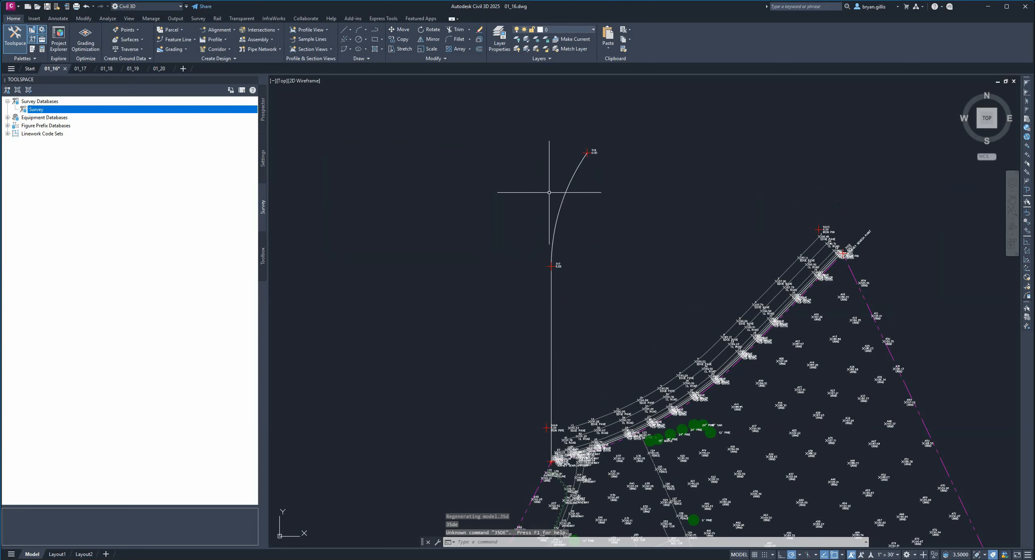
left_click(566, 191)
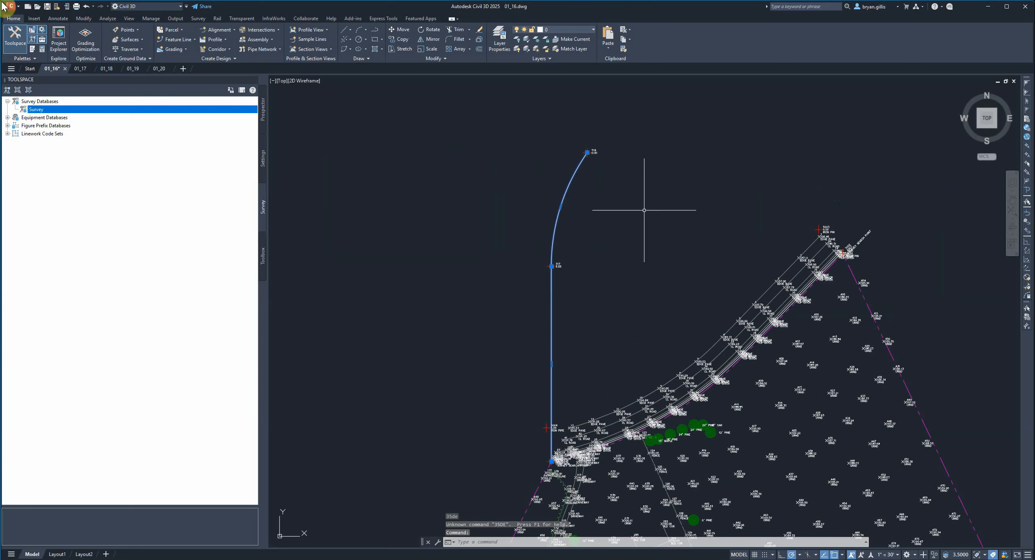
type("E")
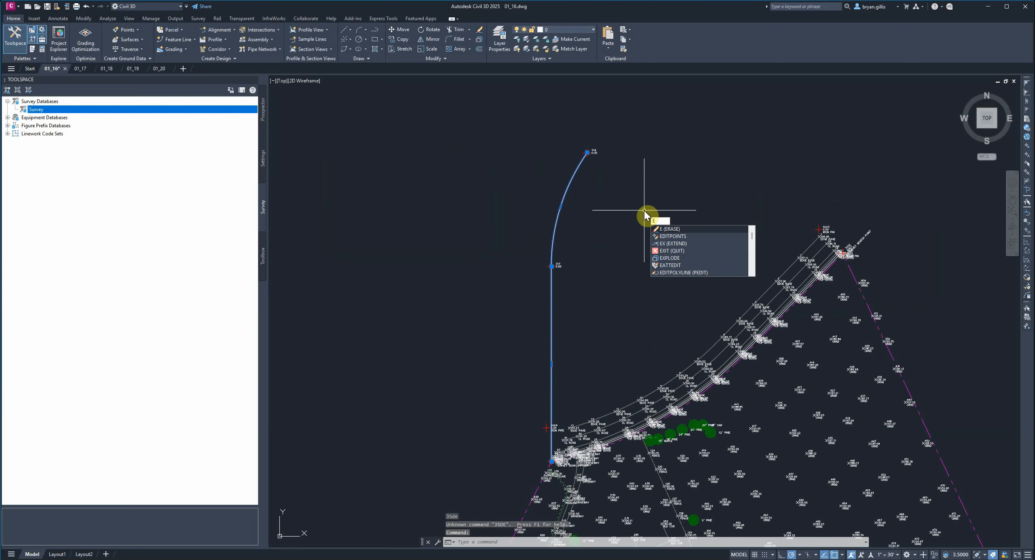
key("Return")
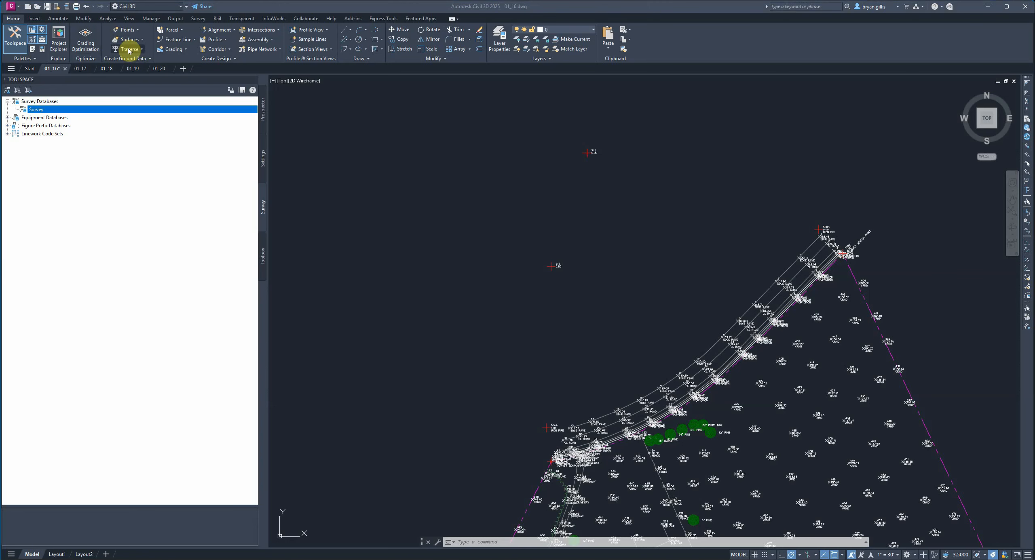
- Reopen the Traverse Editor and load the traverse sides from the site's magenta boundary polyline
left_click(141, 51)
left_click(141, 50)
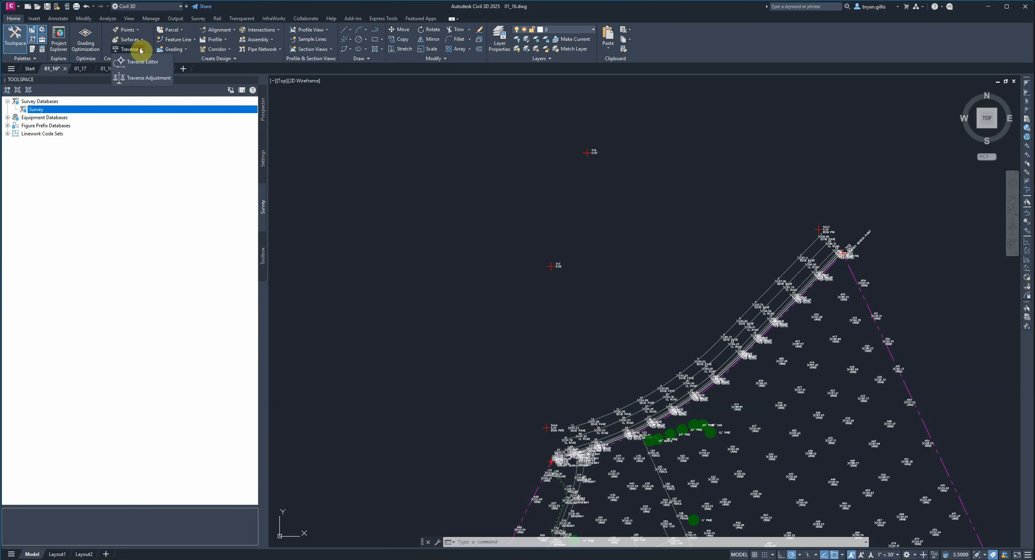
left_click(136, 62)
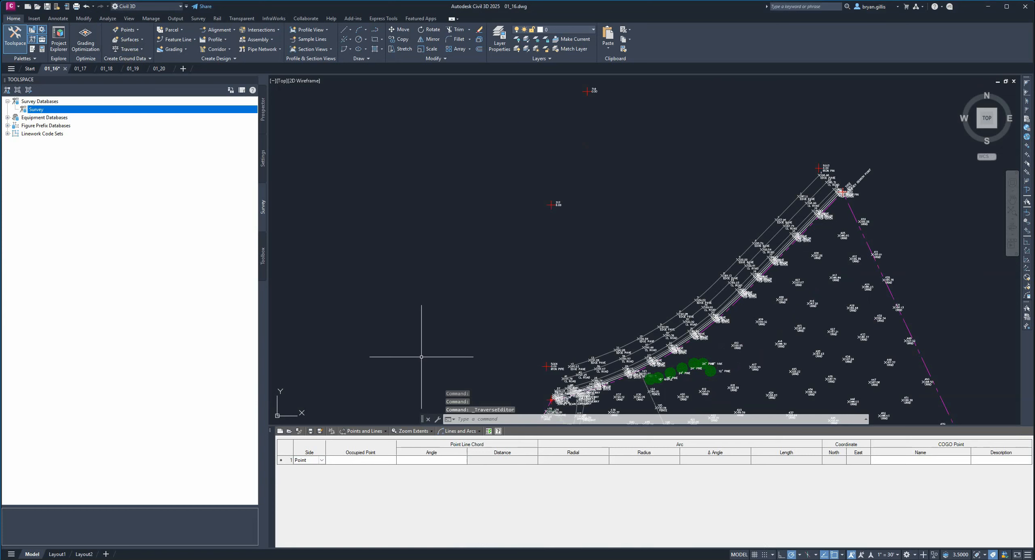
left_click(299, 433)
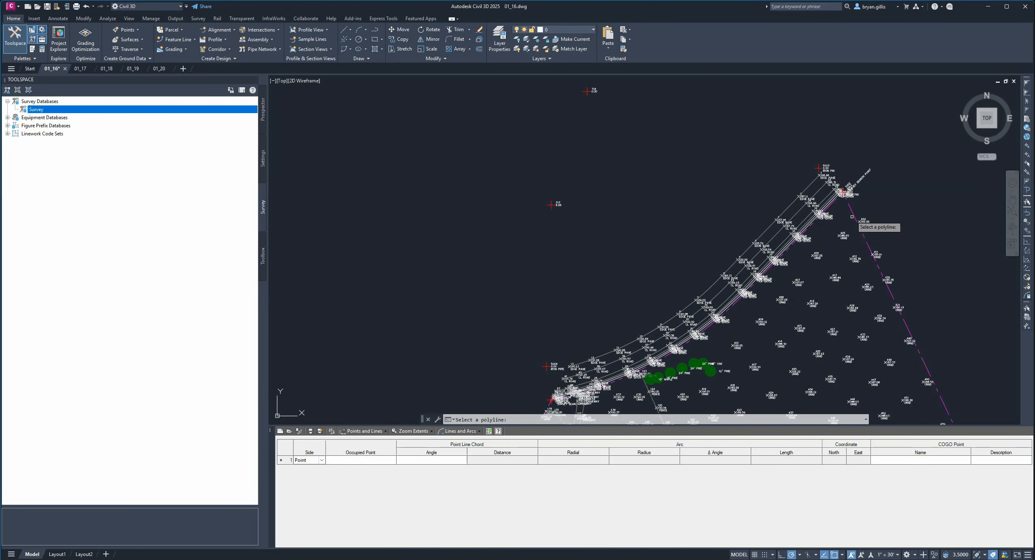
scroll(851, 229, "down", 2)
scroll(857, 251, "down", 2)
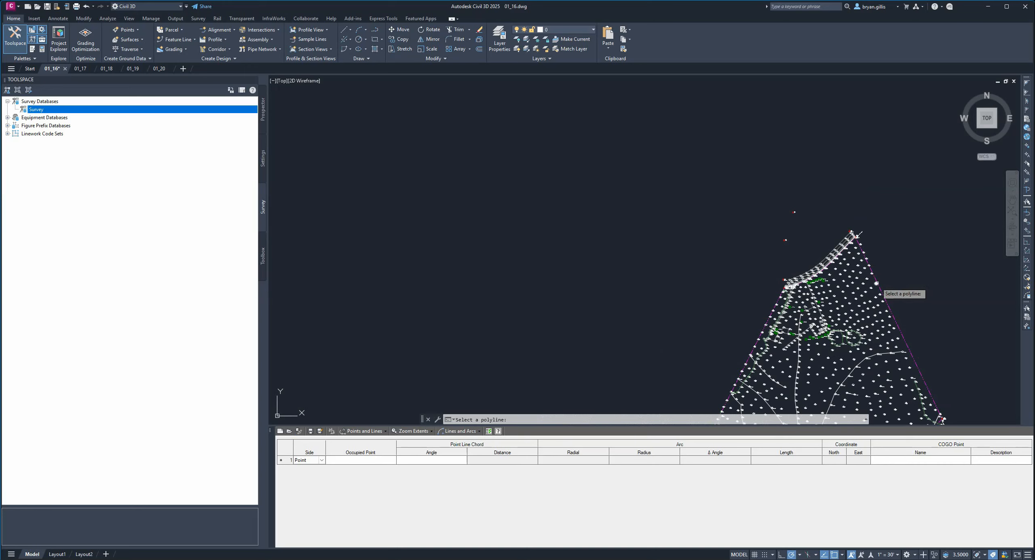
scroll(821, 202, "down", 3)
scroll(810, 190, "up", 5)
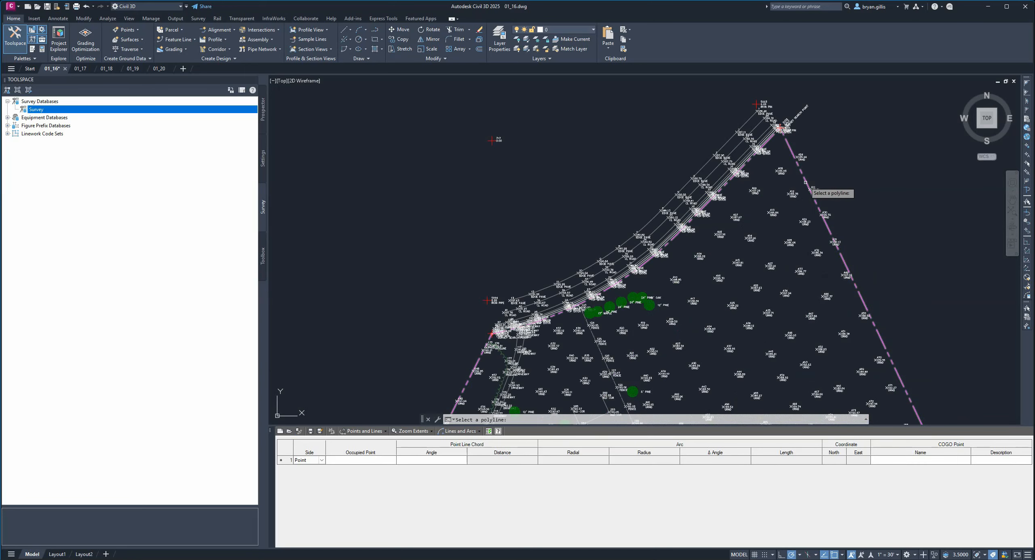
scroll(805, 184, "down", 5)
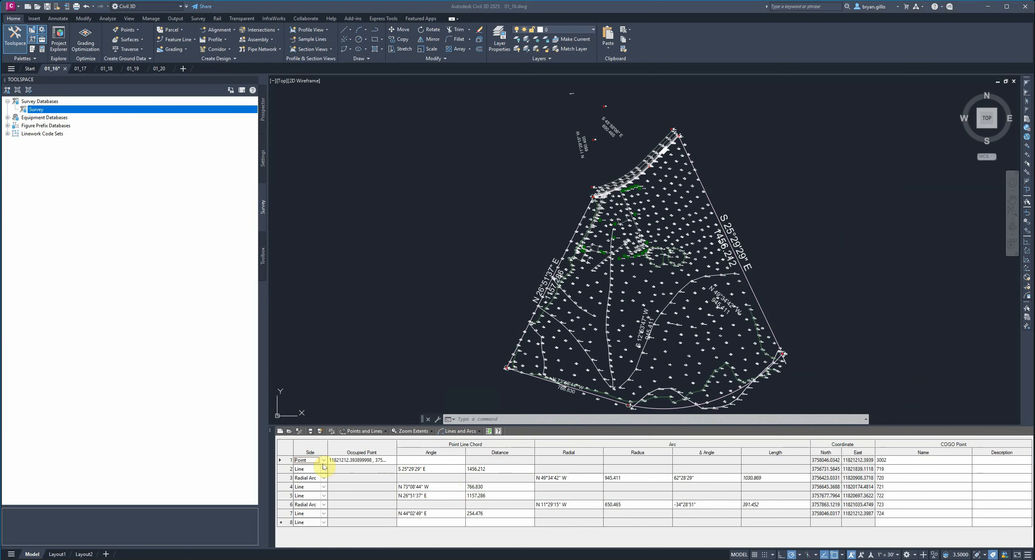
- Save the boundary traverse as Lecture2Part16.trv2 in the Survey folder
left_click(310, 432)
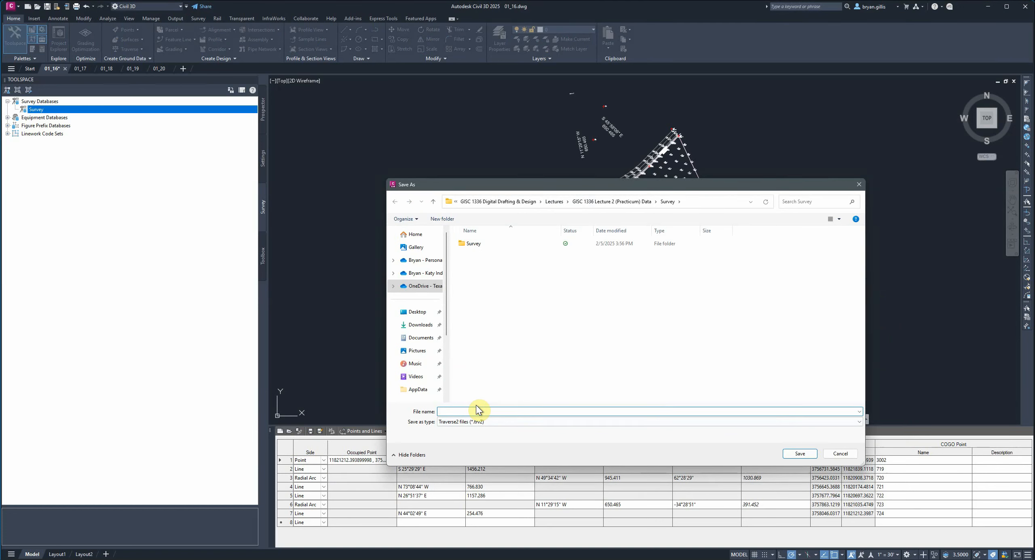
type("Lecture2Part16")
left_click(796, 454)
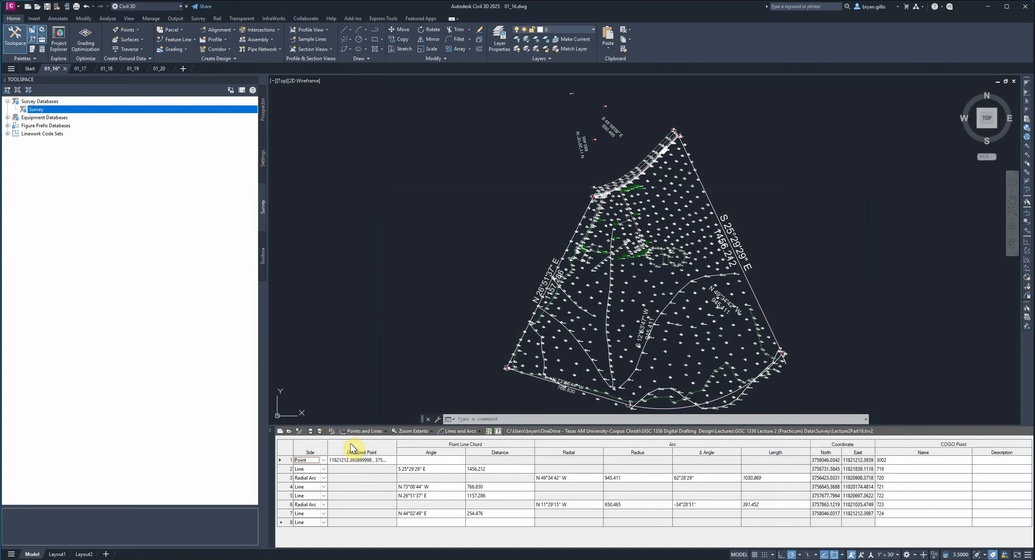
- Load the traverse into Traverse Adjustment and save a report of the current adjustment to apply as adjustmentReport.html
left_click(331, 432)
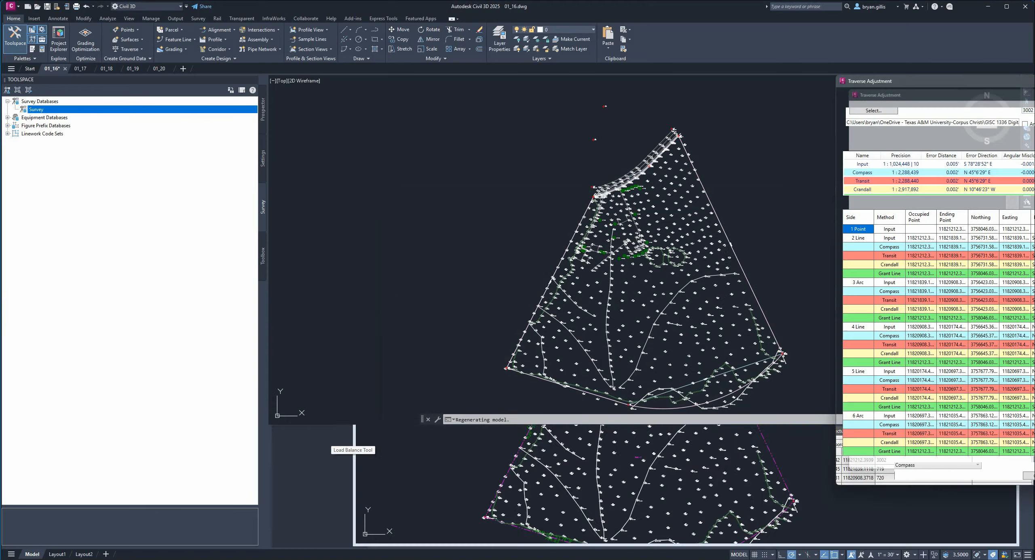
left_click_drag(1031, 81, 614, 95)
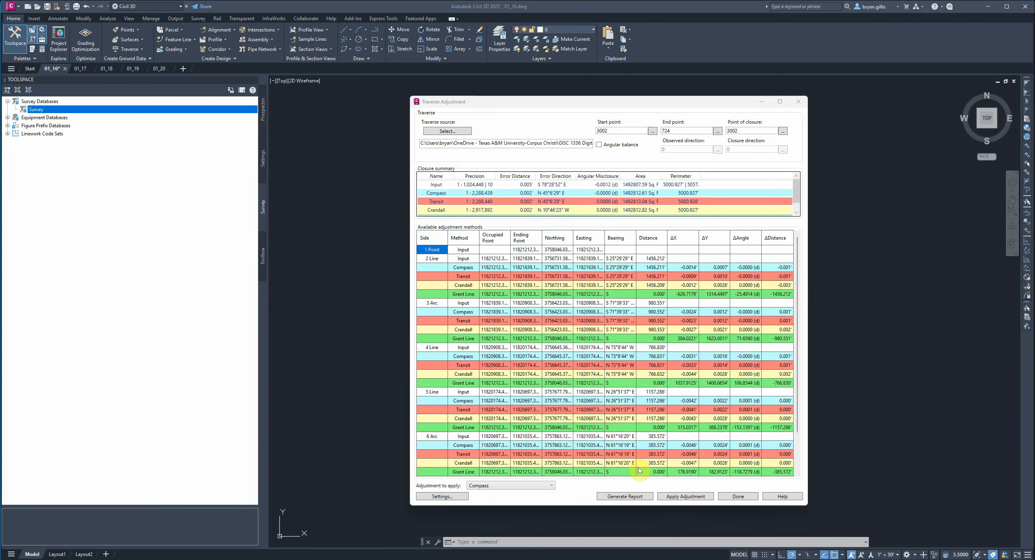
left_click(575, 494)
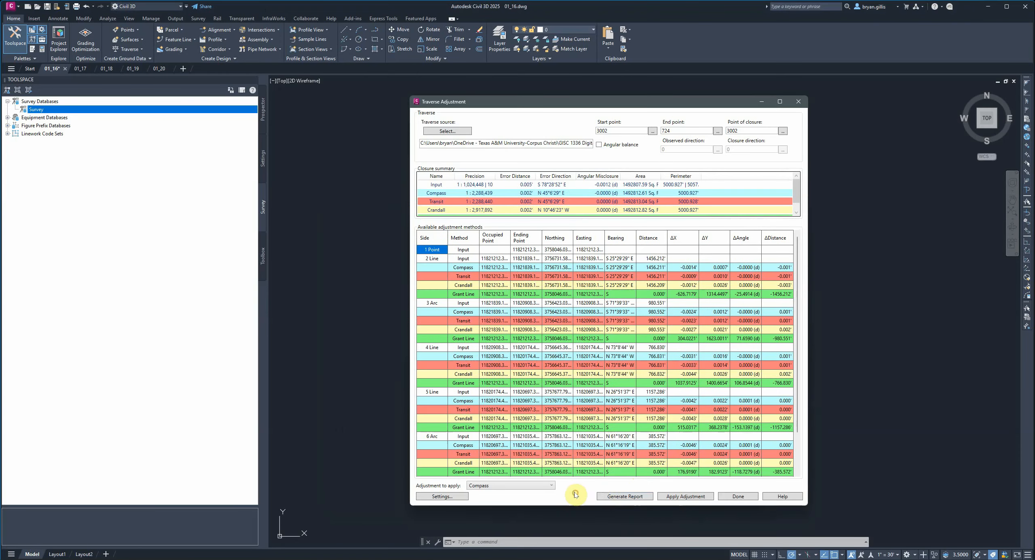
left_click(606, 497)
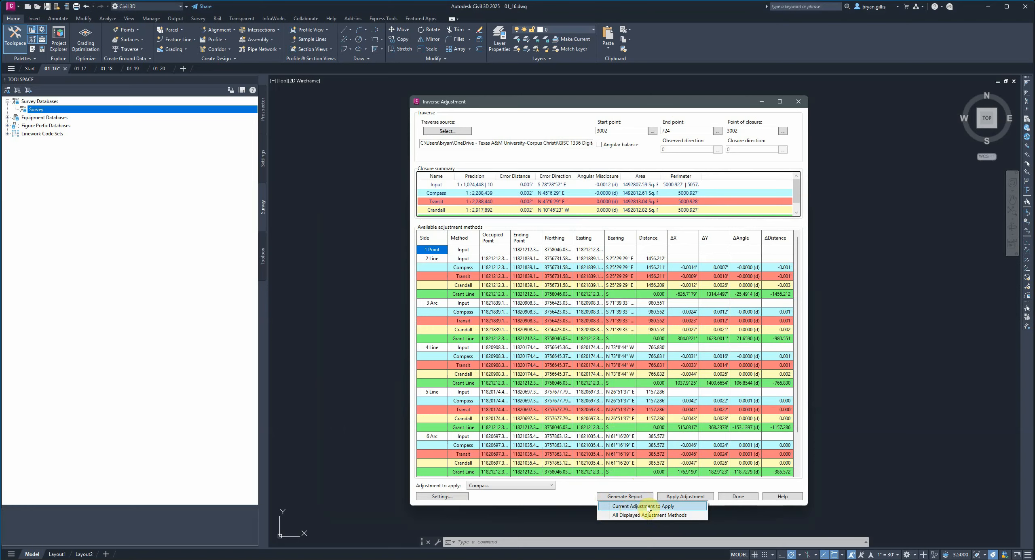
left_click(682, 507)
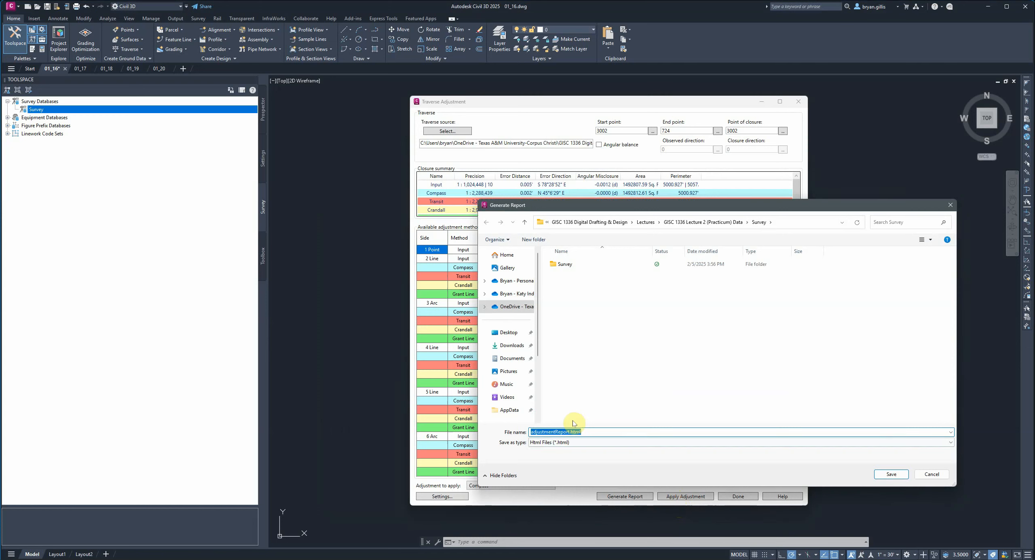
left_click(891, 475)
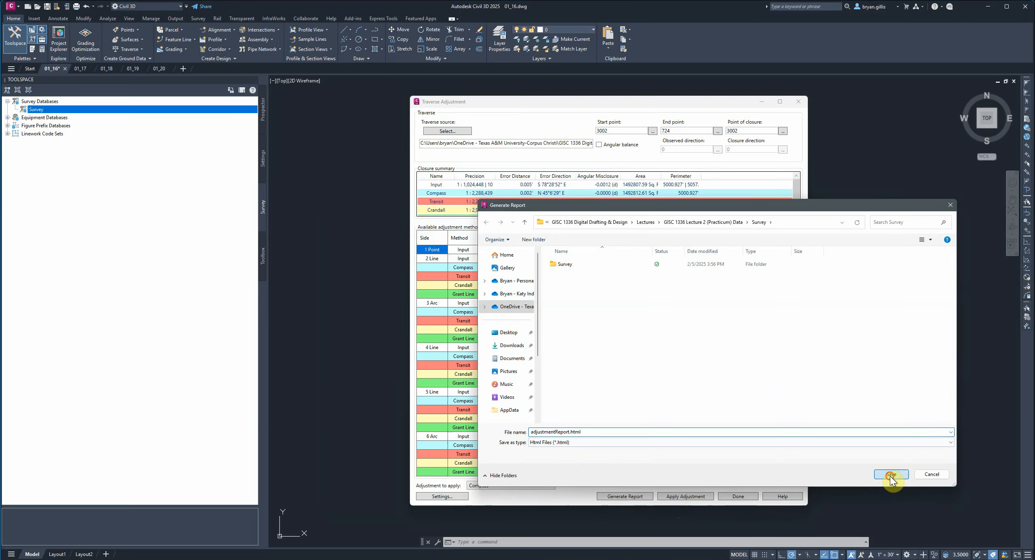
scroll(766, 464, "down", 2)
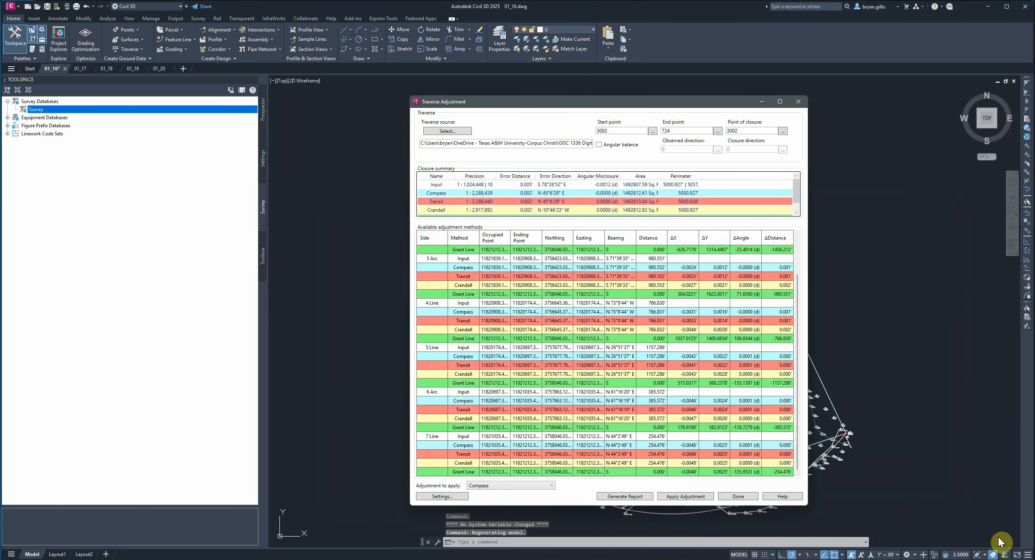
- Switch to File Explorer and open the Survey folder inside the GISC 1336 Lecture 2 (Practicum) Data folder
left_click(1009, 559)
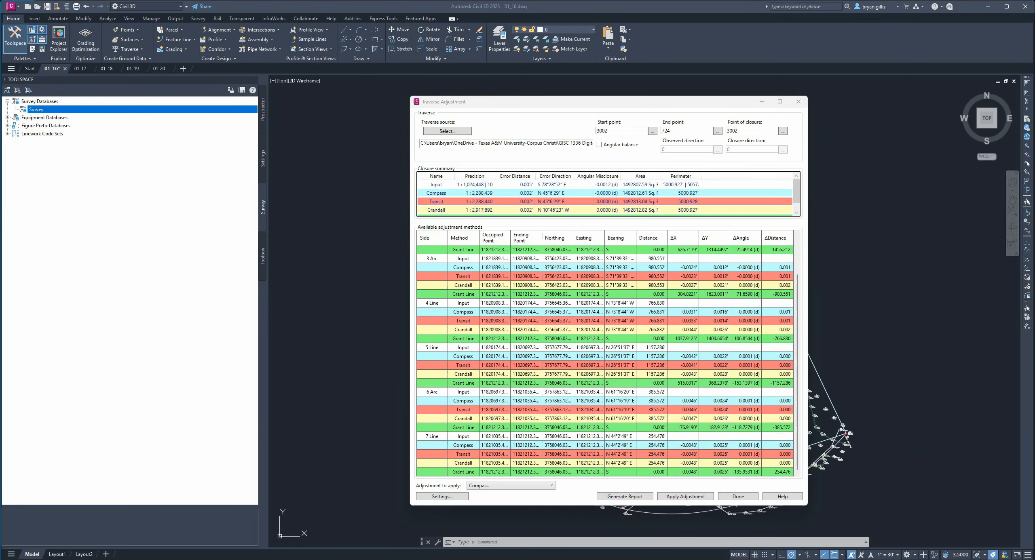
left_click_drag(1034, 152, 726, 148)
scroll(686, 331, "down", 7)
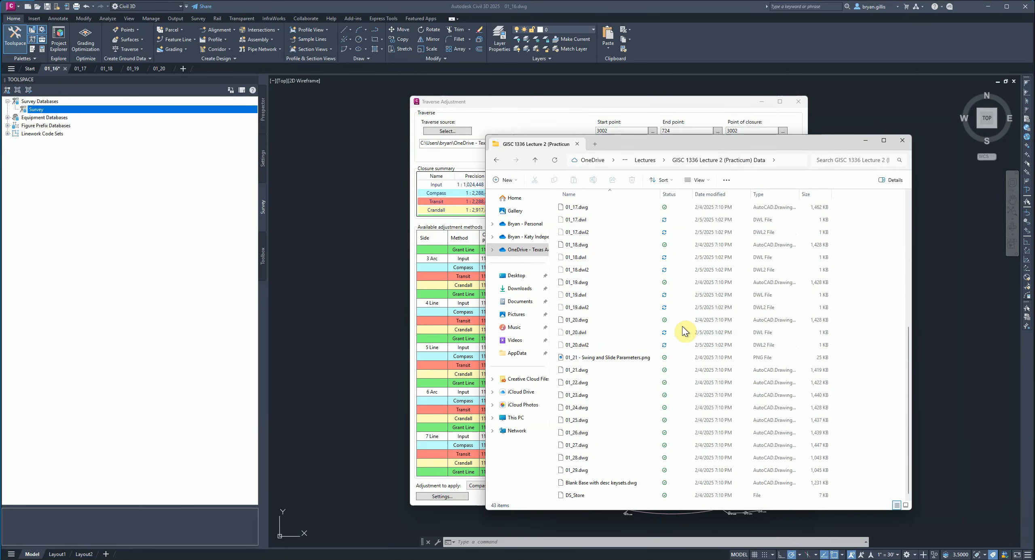
scroll(685, 331, "up", 6)
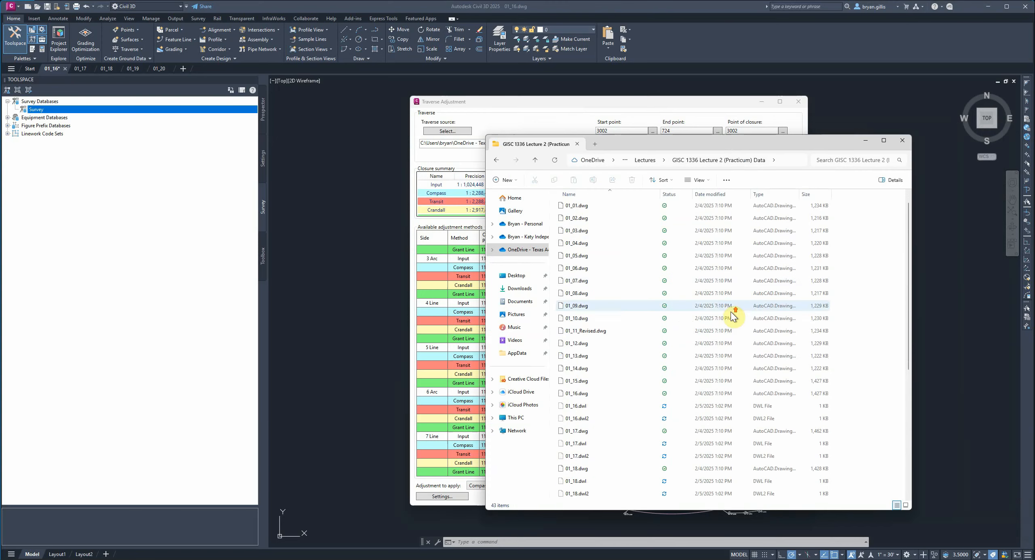
double_click(568, 207)
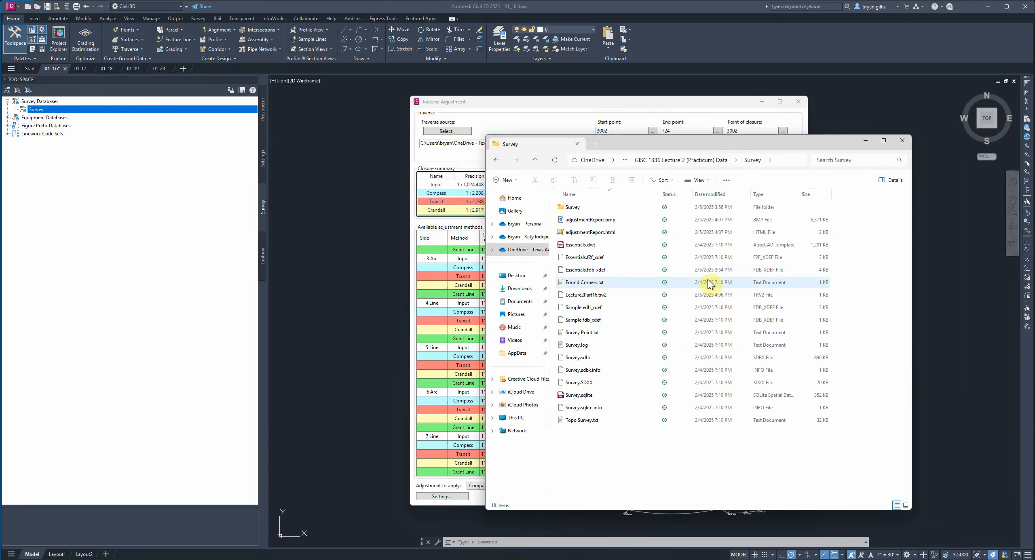
left_click(599, 235)
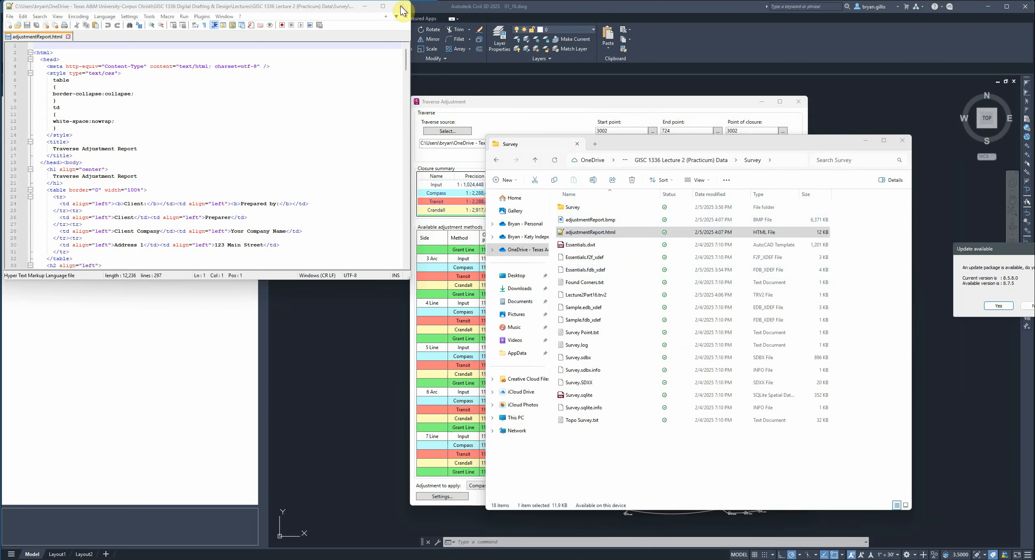
left_click(1027, 305)
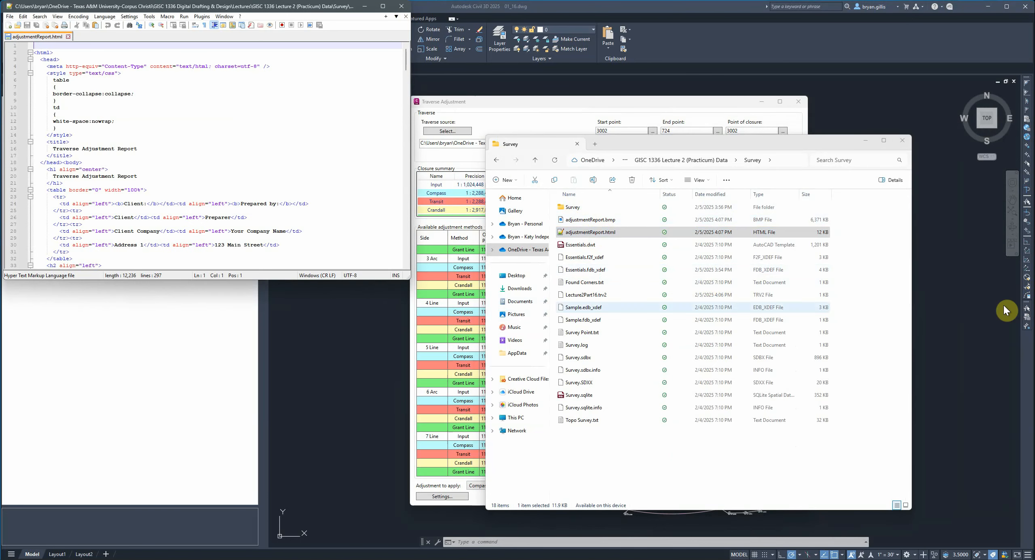
left_click_drag(369, 280, 370, 415)
left_click(402, 6)
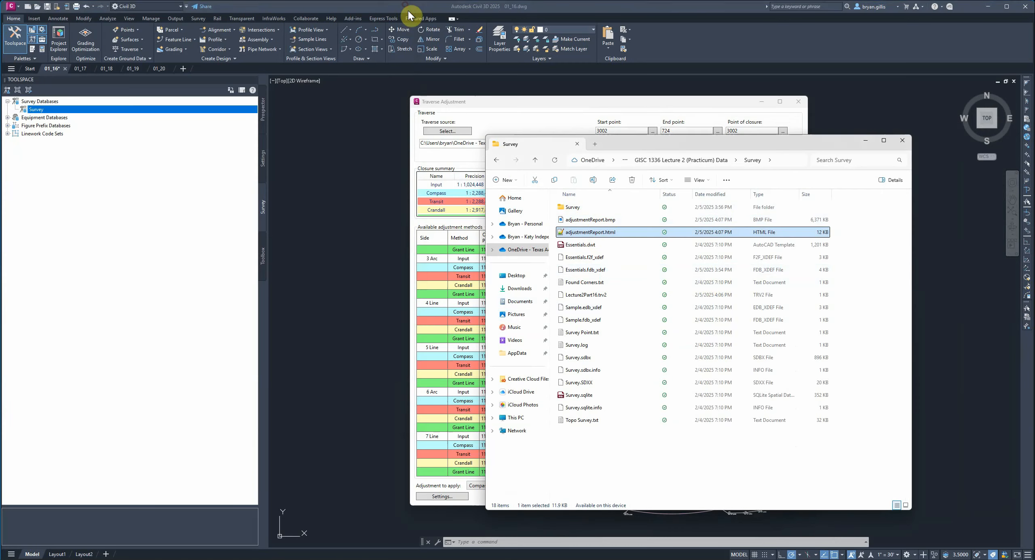
- Open adjustmentReport.html in the web browser and review its closure summary, adjustment statistics and adjusted traverse
right_click(596, 235)
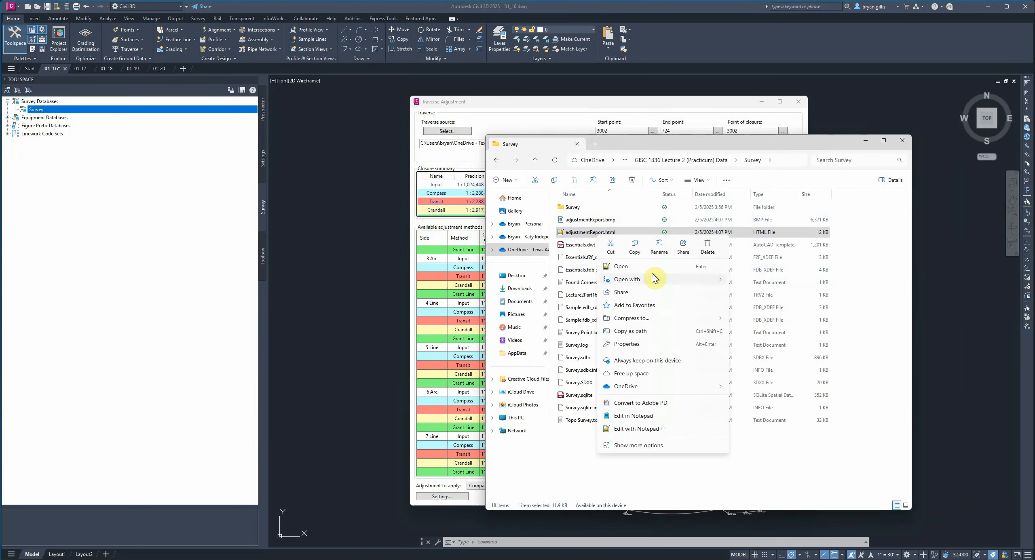
mouse_move(658, 280)
left_click(762, 293)
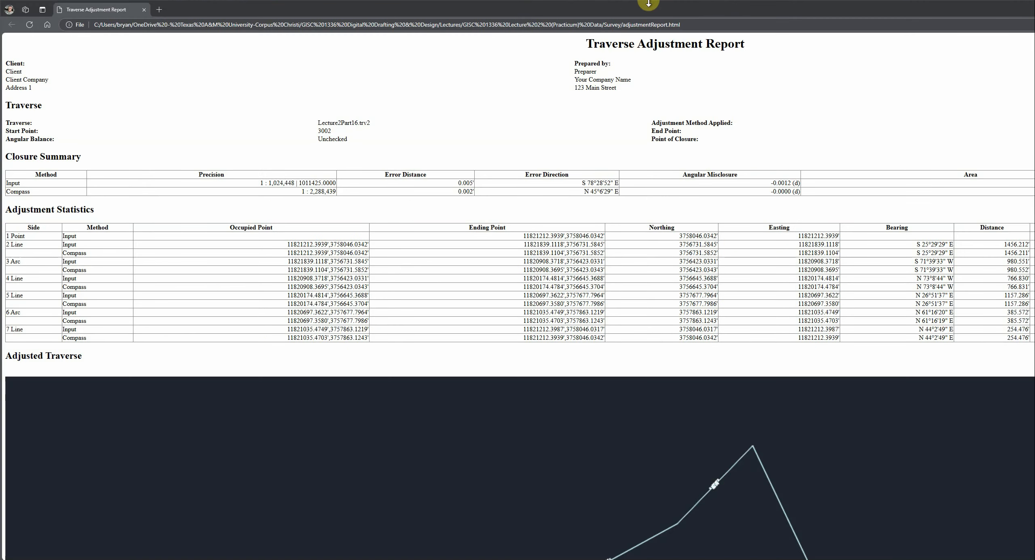
mouse_move(1034, 92)
left_mouse_down()
mouse_move(931, 93)
mouse_move(1034, 98)
left_mouse_up()
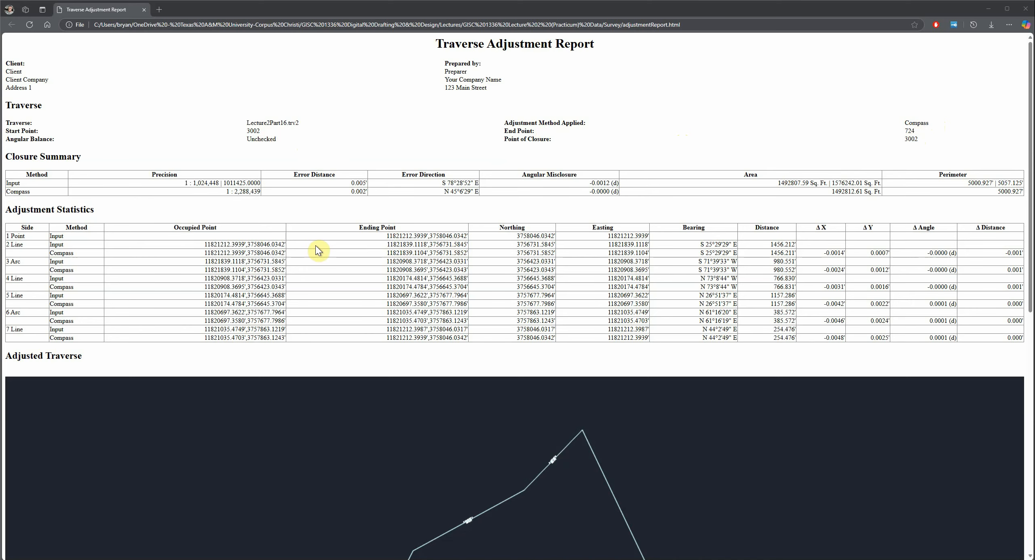
scroll(264, 234, "down", 1)
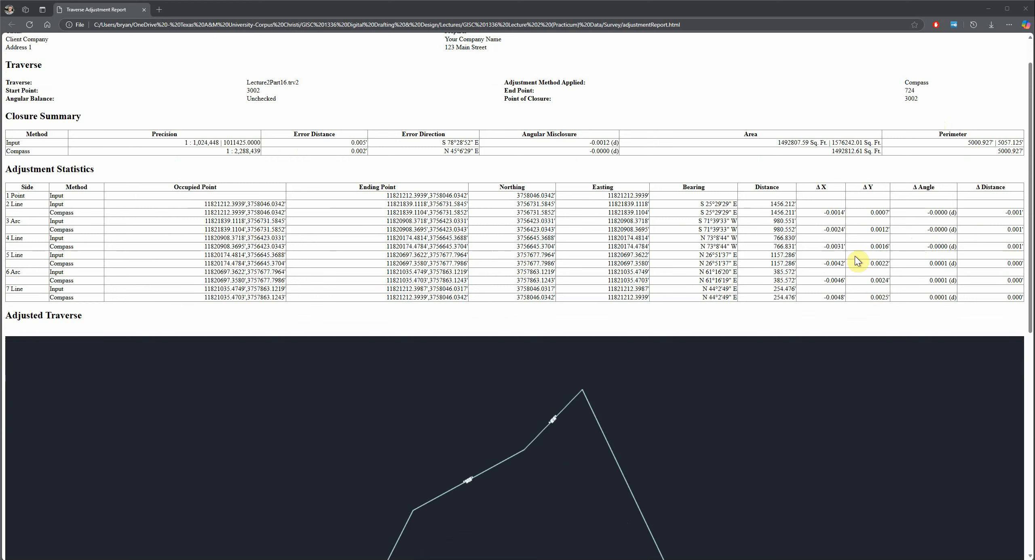
- Examine the adjusted traverse drawing at the end of the adjustment report
scroll(858, 265, "down", 5)
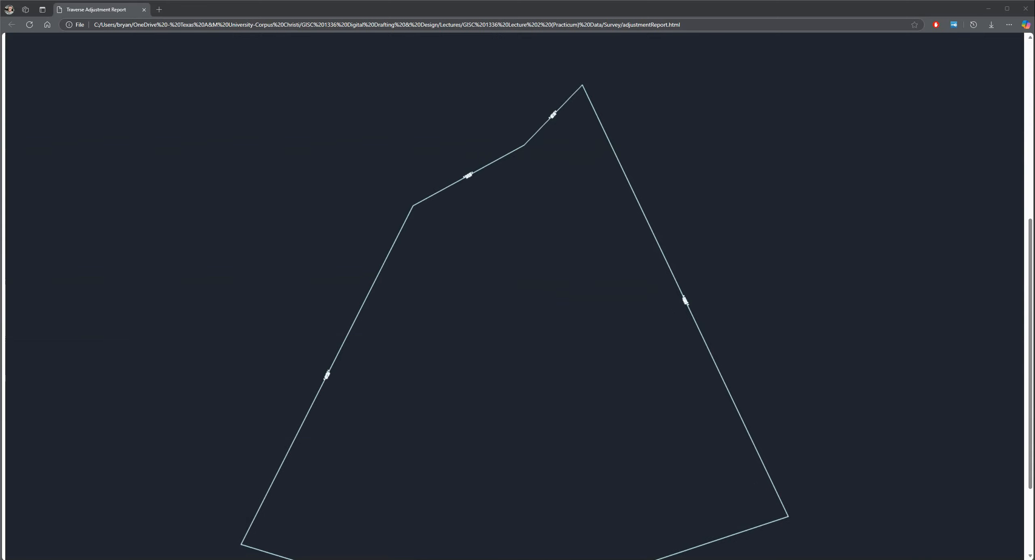
scroll(566, 251, "up", 1)
scroll(569, 254, "down", 4)
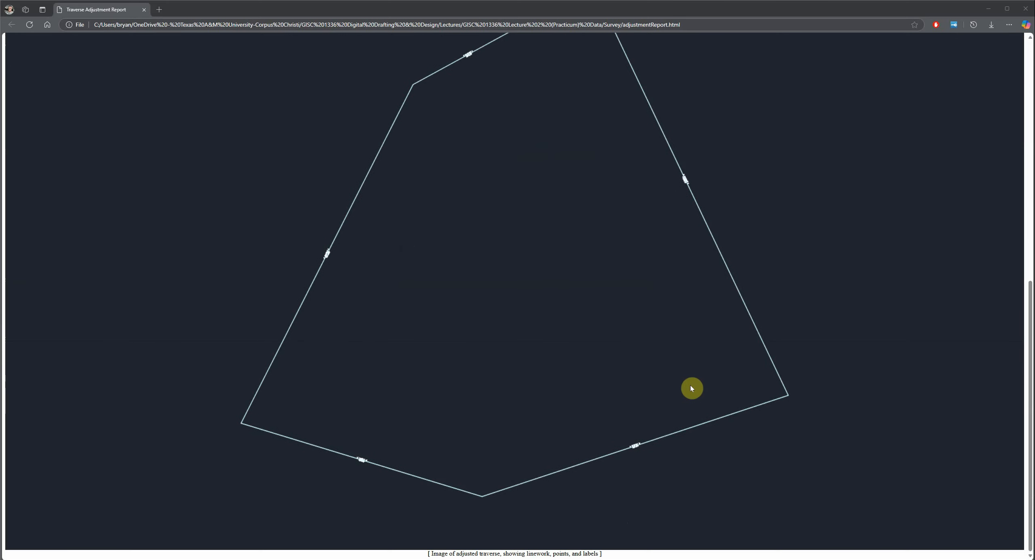
scroll(691, 388, "up", 4)
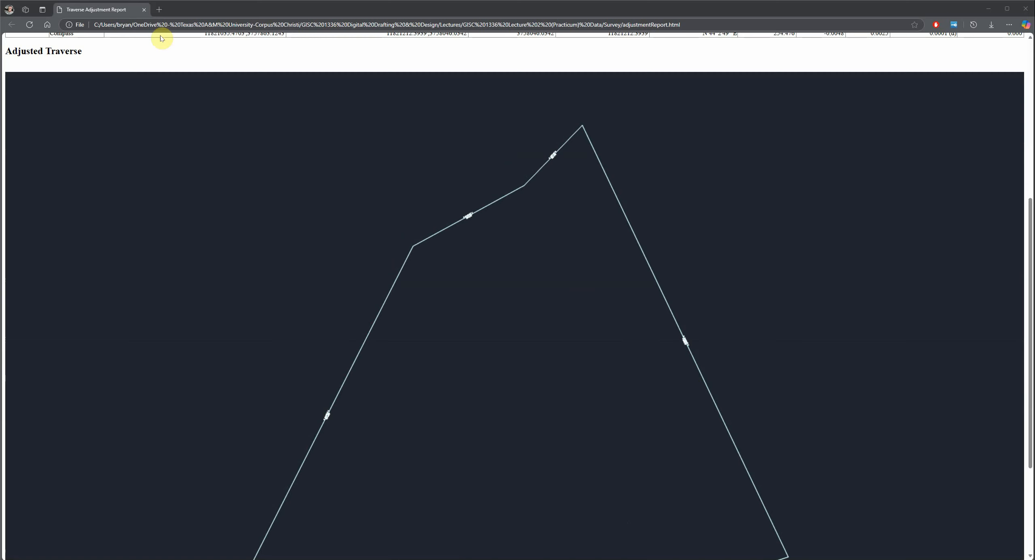
- Close the adjustment report, the Survey folder window and the Traverse Adjustment dialog
left_click(144, 10)
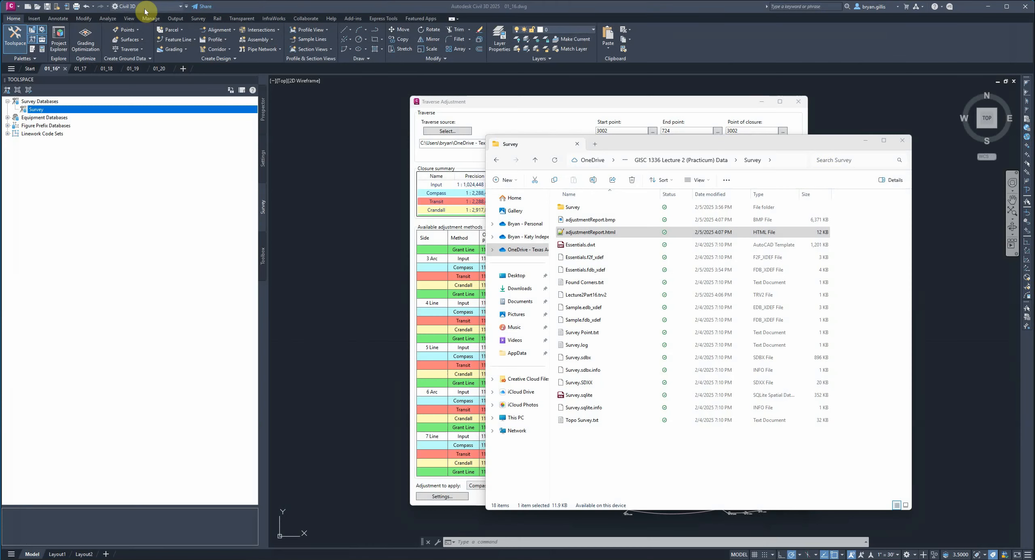
left_click(899, 141)
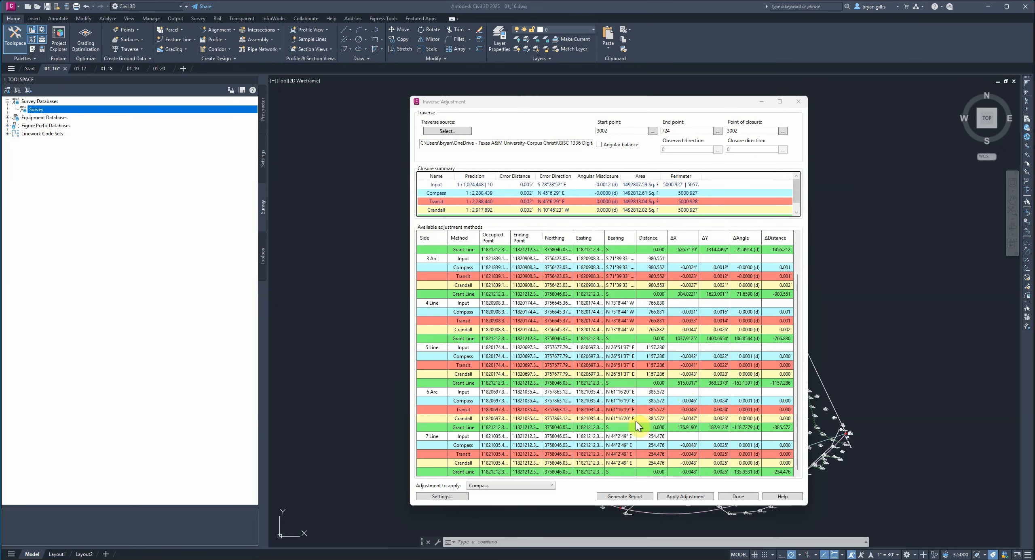
left_click(738, 496)
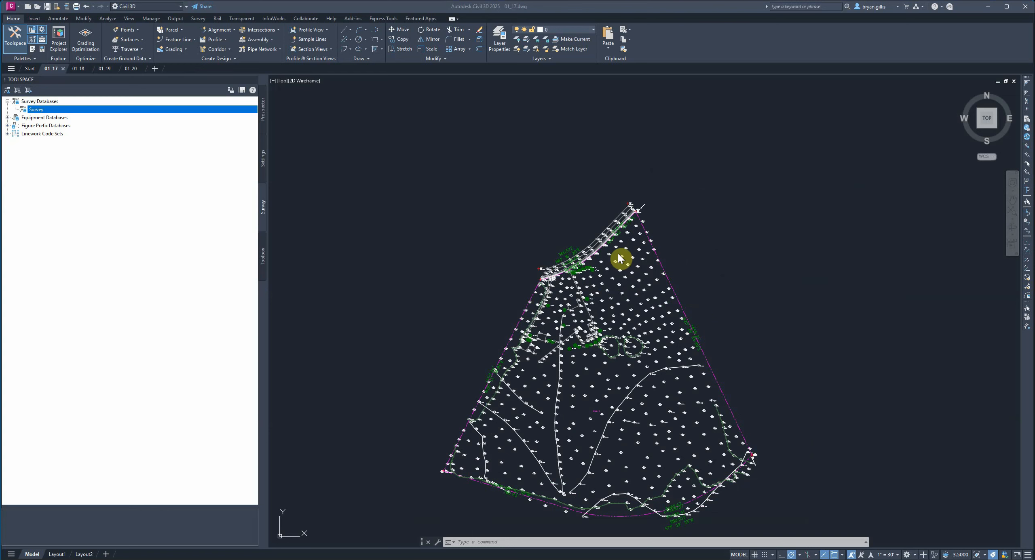
- Run MAPCHECK in drawing 01_17 and move the Mapcheck Analysis palette over the drawing area, making it wider
left_click(487, 544)
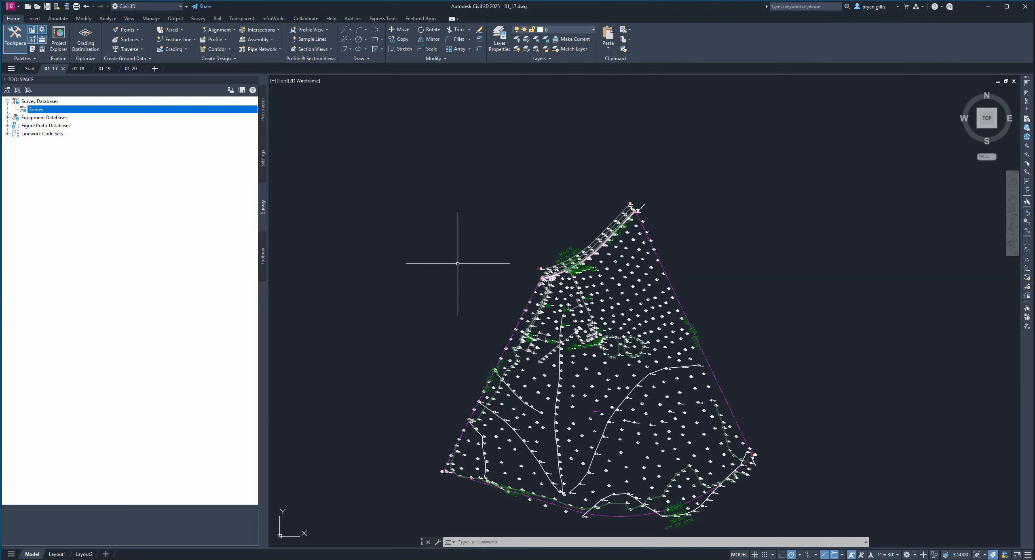
type("MAPCHECK")
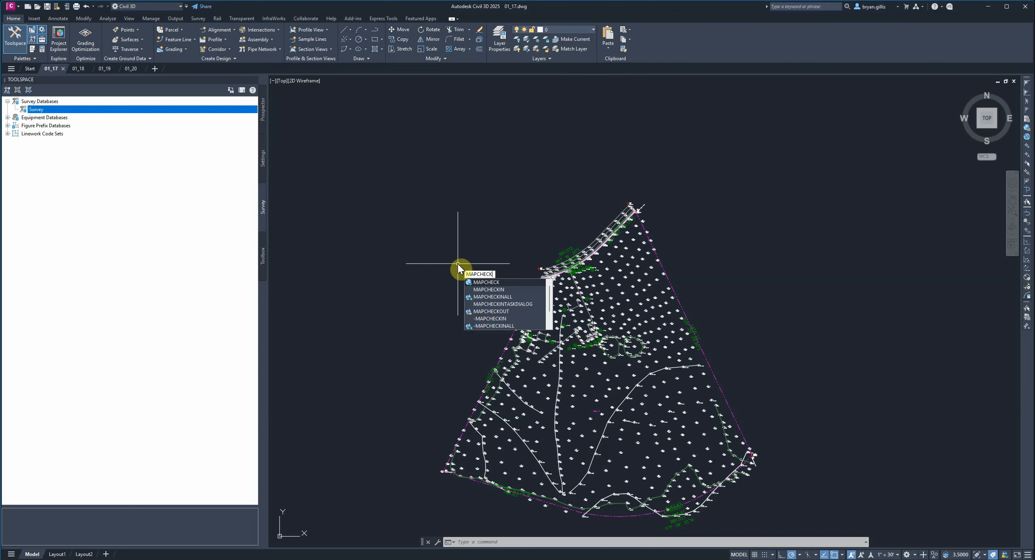
key("Return")
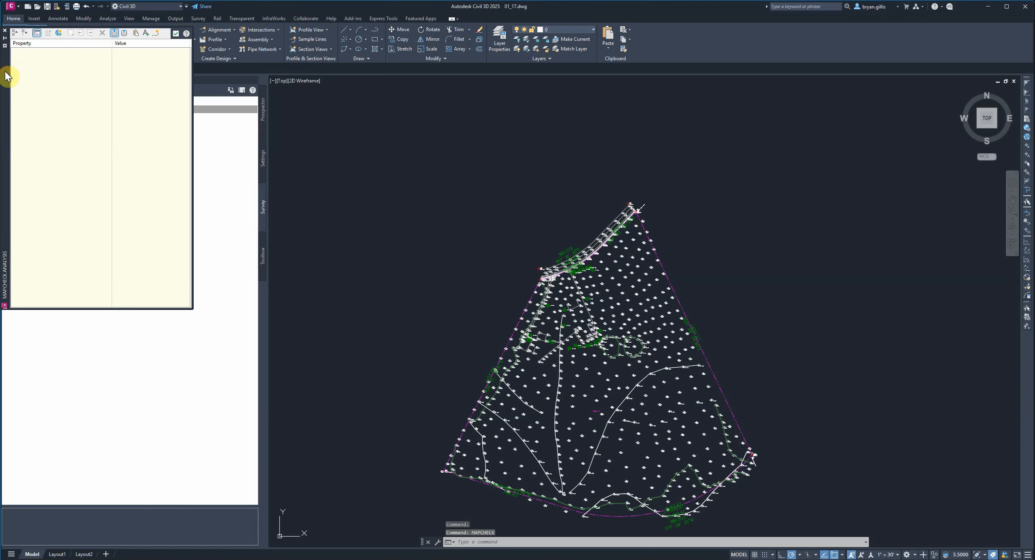
left_click_drag(395, 189, 440, 165)
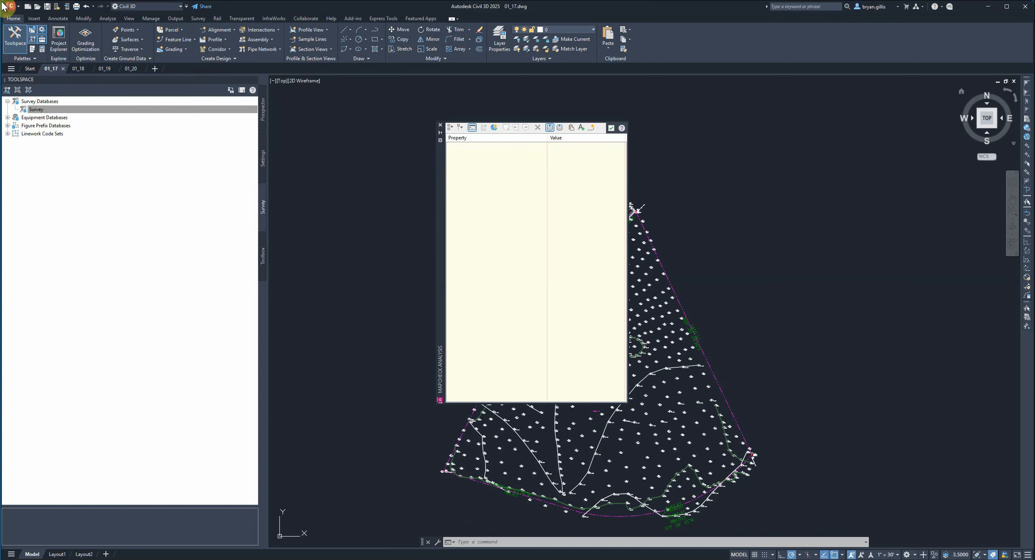
left_click(584, 154)
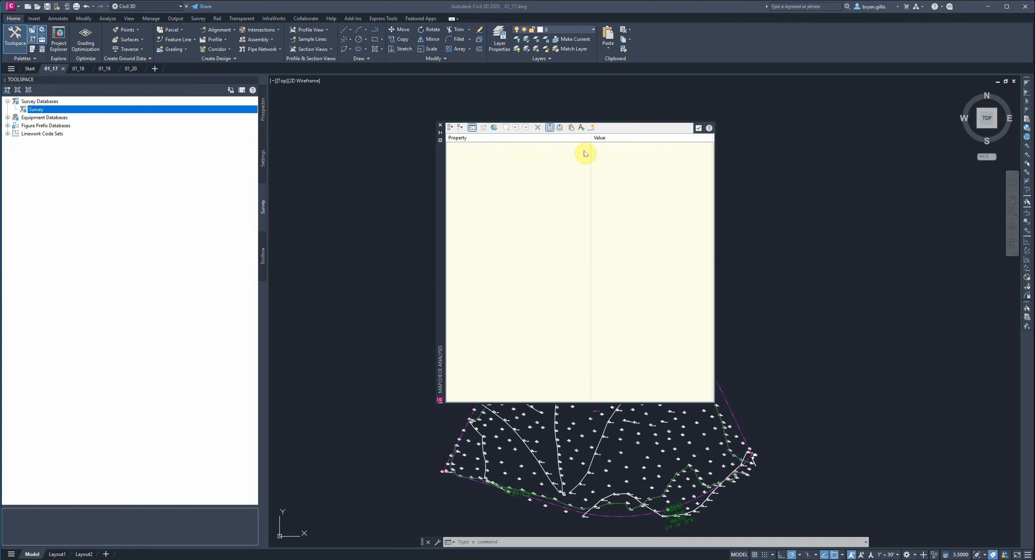
- Create a new mapcheck named Boundary and dock the Mapcheck Analysis palette below the Toolspace
left_click(494, 128)
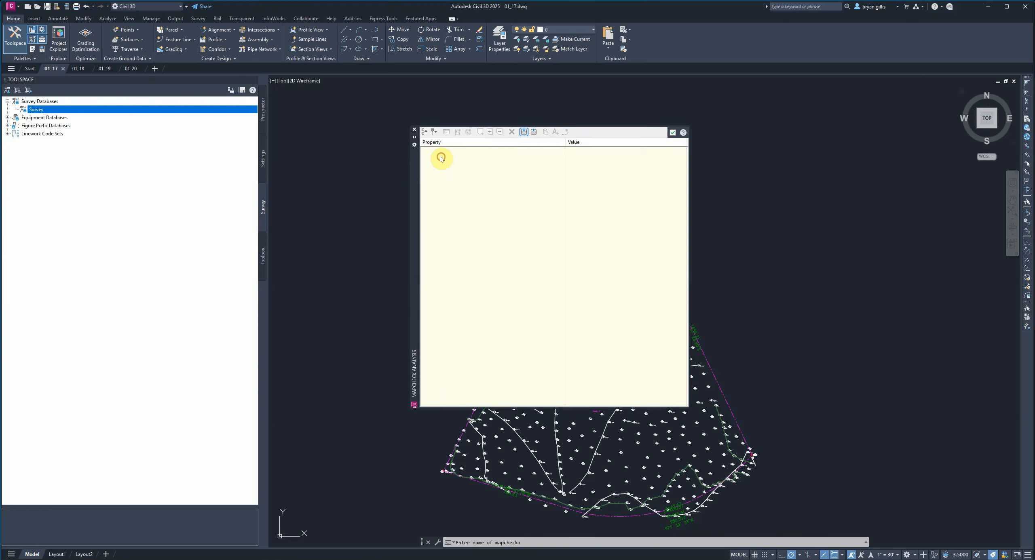
left_click_drag(441, 154, 18, 208)
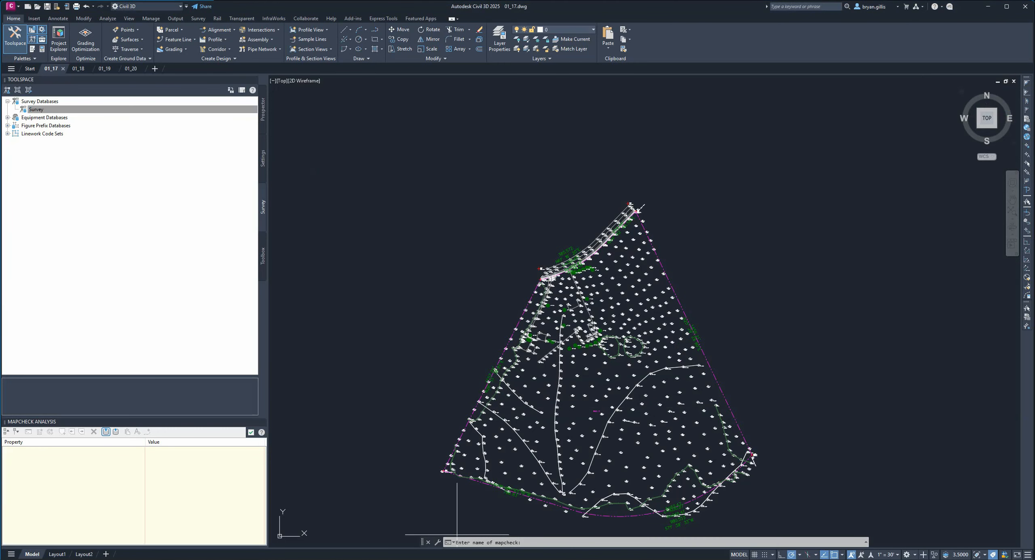
left_click(533, 544)
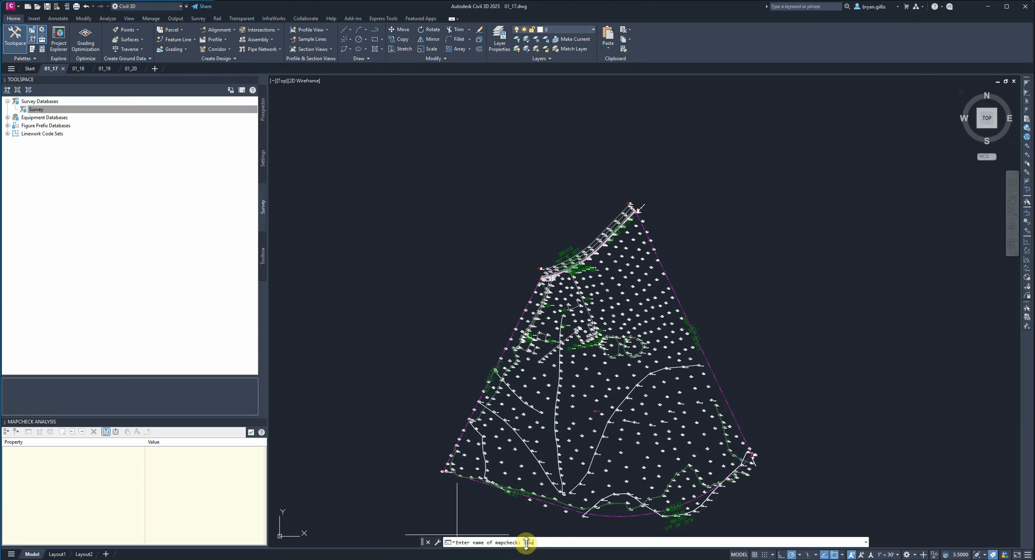
type("Boundary")
key("Return")
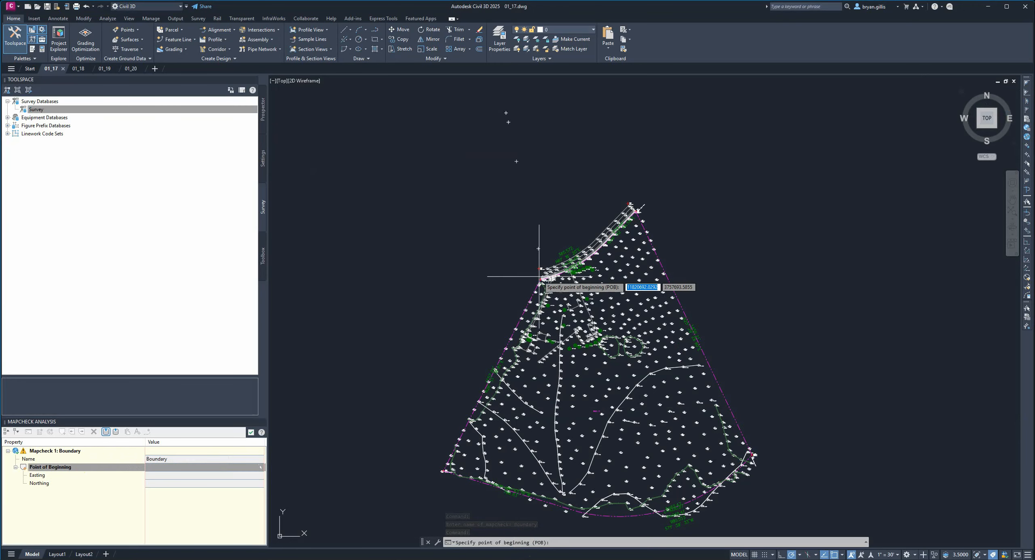
- Set the mapcheck's point of beginning at the boundary's northwest corner, where the magenta curve meets the west line
scroll(535, 282, "up", 12)
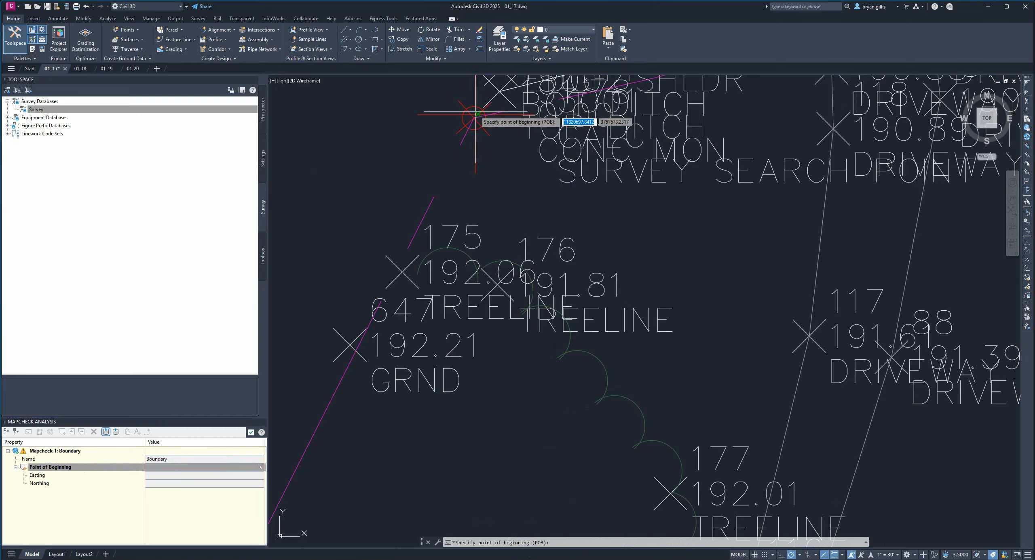
scroll(481, 121, "up", 4)
middle_click_drag(485, 125, 601, 273)
scroll(604, 279, "up", 4)
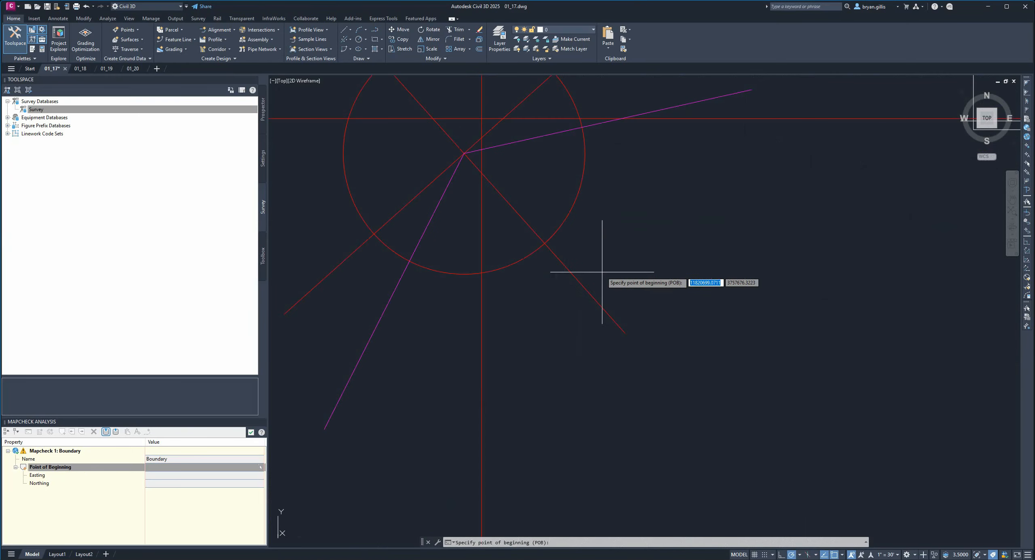
left_click(464, 154)
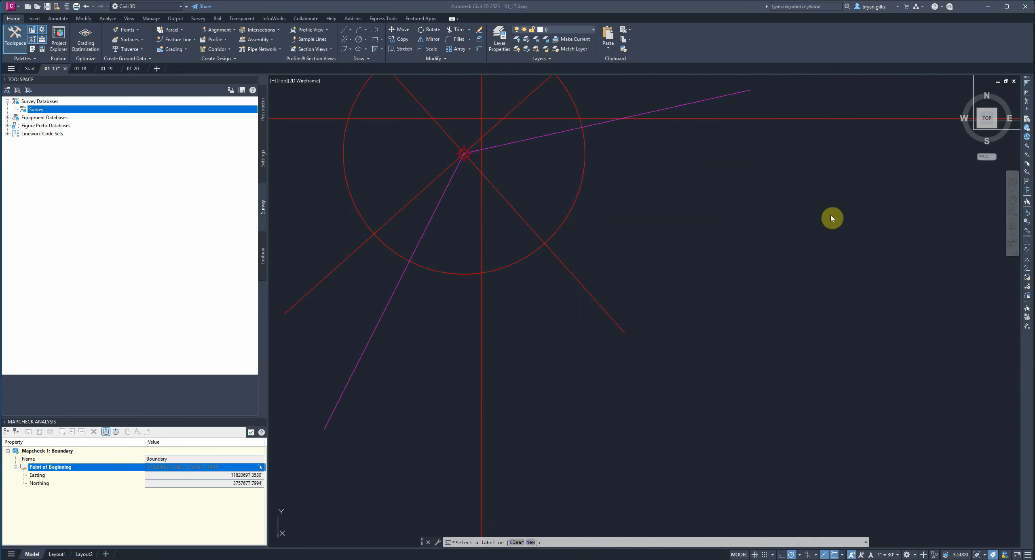
- Add the curve label along the road, with chord N61° 16' 20"E and 385.572, as the mapcheck's first side
scroll(809, 229, "down", 8)
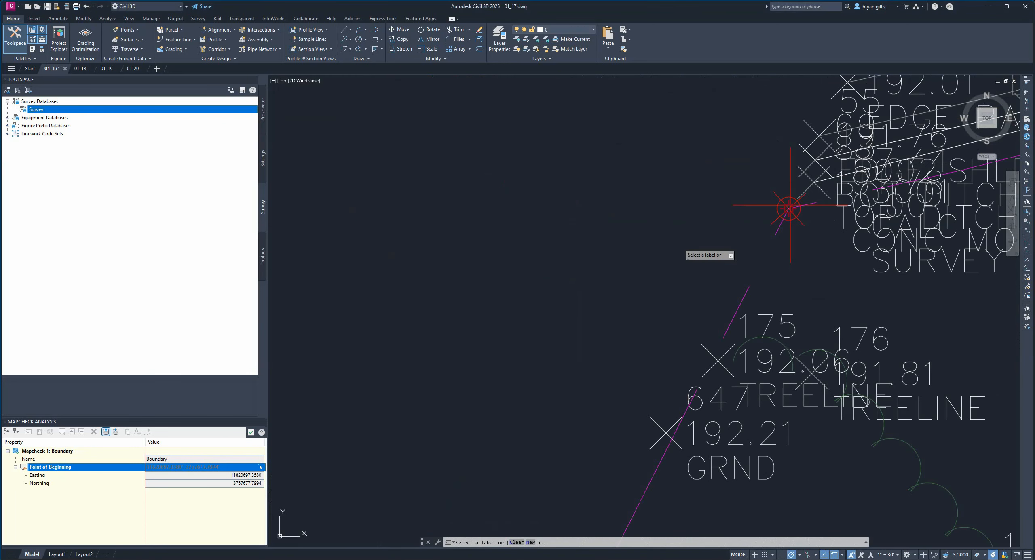
scroll(751, 243, "down", 10)
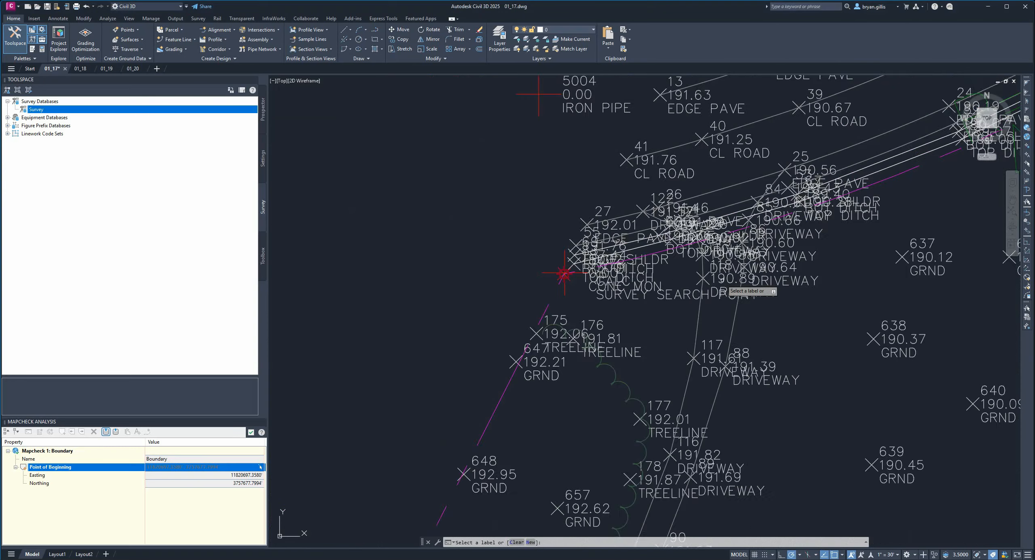
scroll(843, 234, "down", 6)
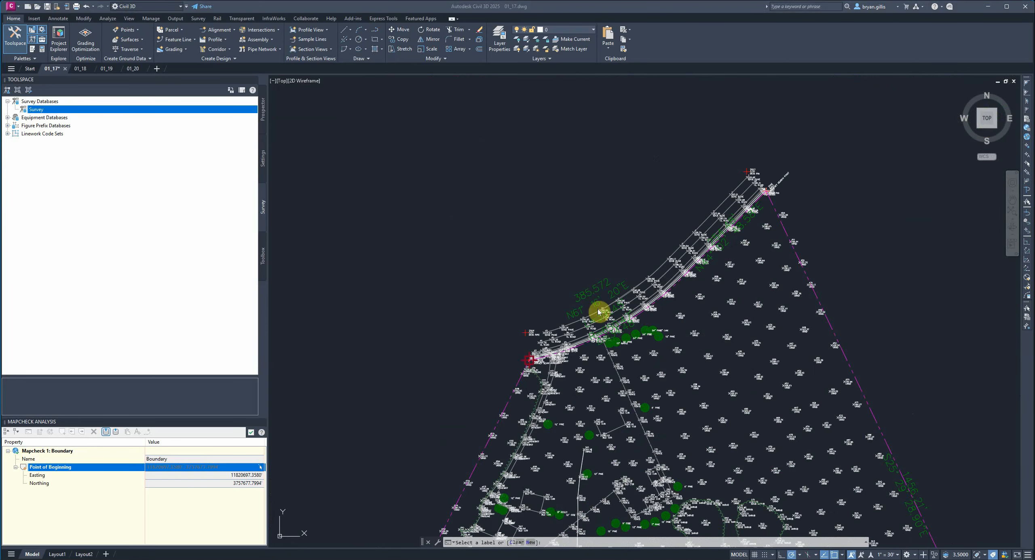
scroll(599, 310, "up", 10)
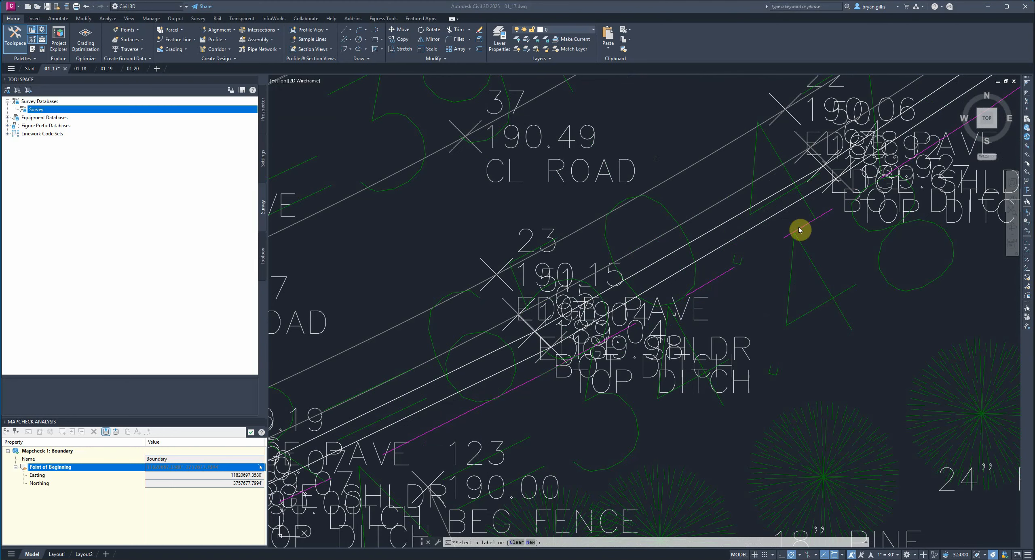
left_click(549, 542)
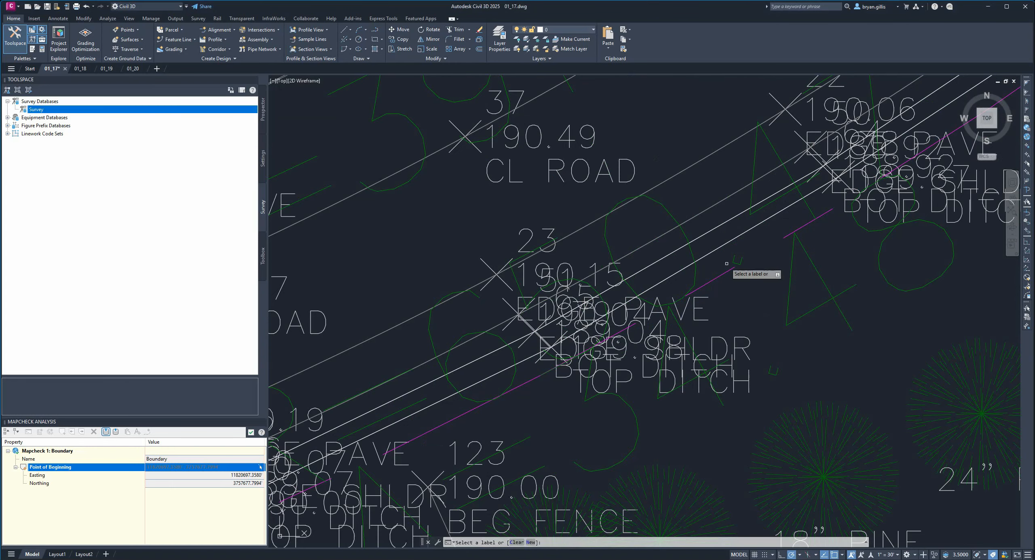
scroll(683, 285, "down", 5)
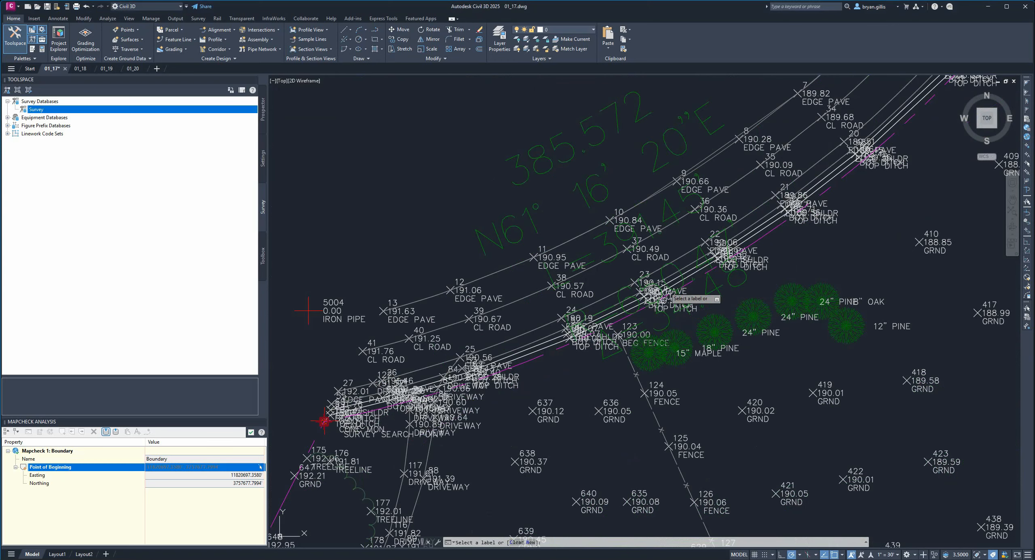
left_click(679, 313)
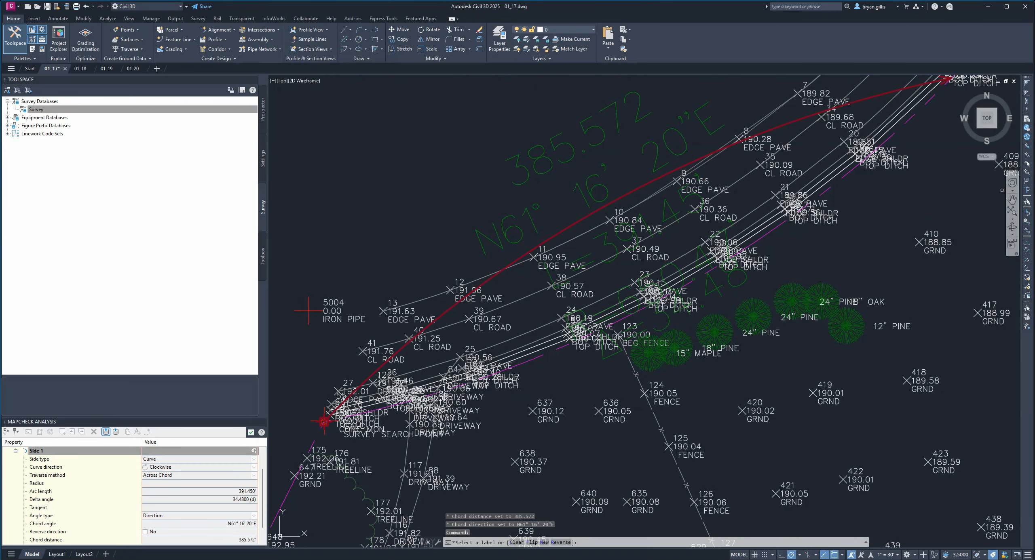
- Flip the first side's curve so that it runs counter-clockwise along the boundary
left_click(596, 547)
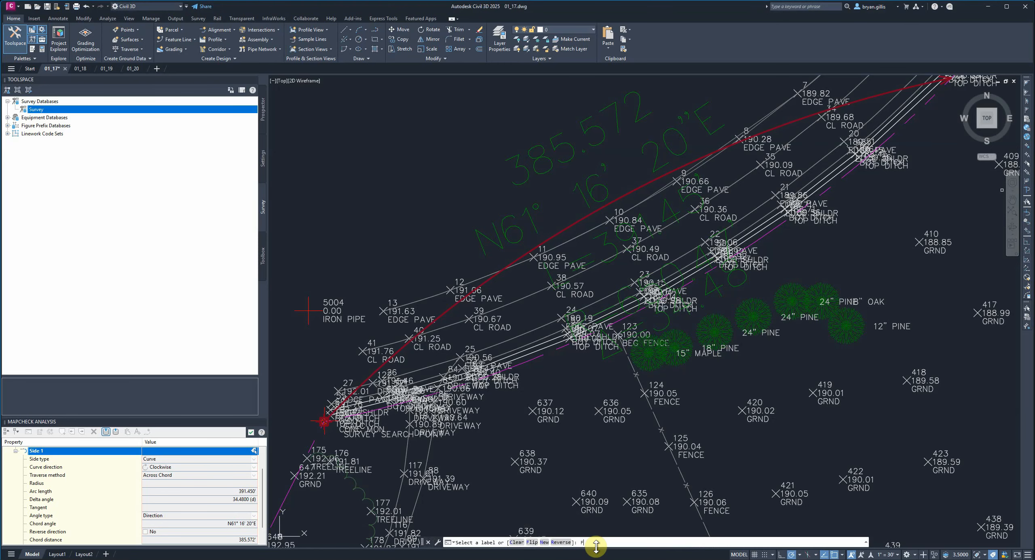
type("F")
key("Return")
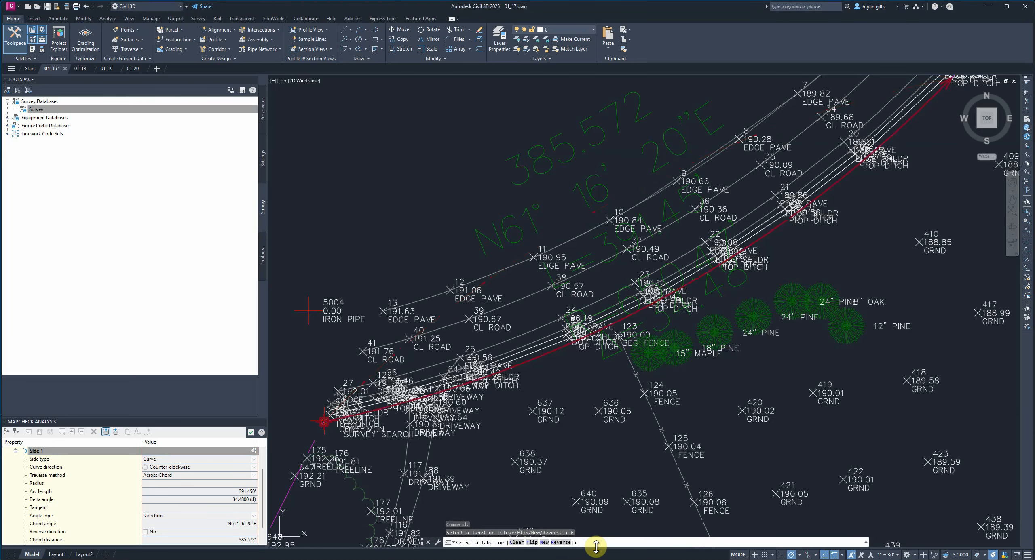
- Add the northern N44° 02' 48.58"E line label and the eastern S25° 29' 28.90"E line label as sides 2 and 3
scroll(745, 272, "down", 4)
middle_click_drag(846, 200, 601, 346)
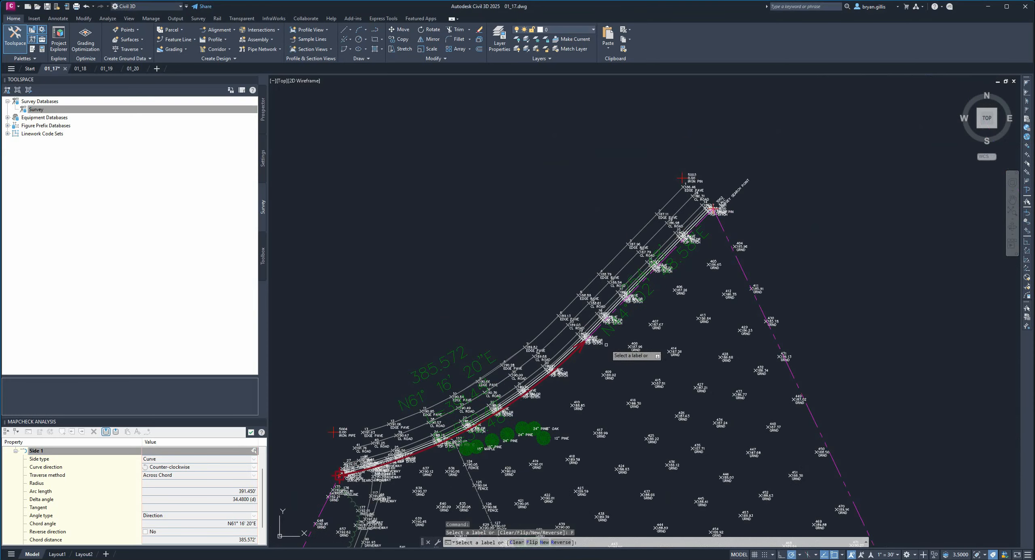
left_click(649, 293)
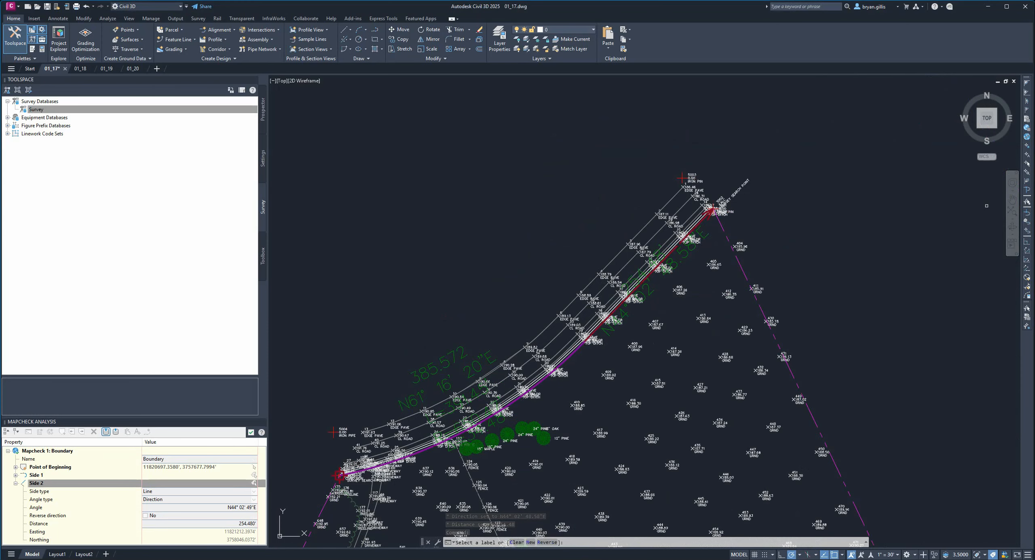
left_click(1013, 211)
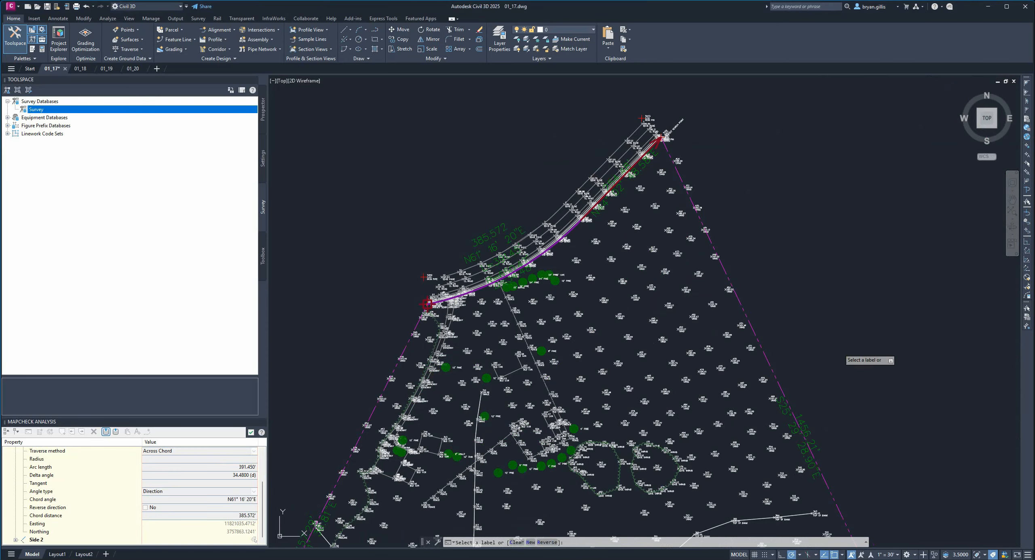
middle_click_drag(825, 374, 818, 275)
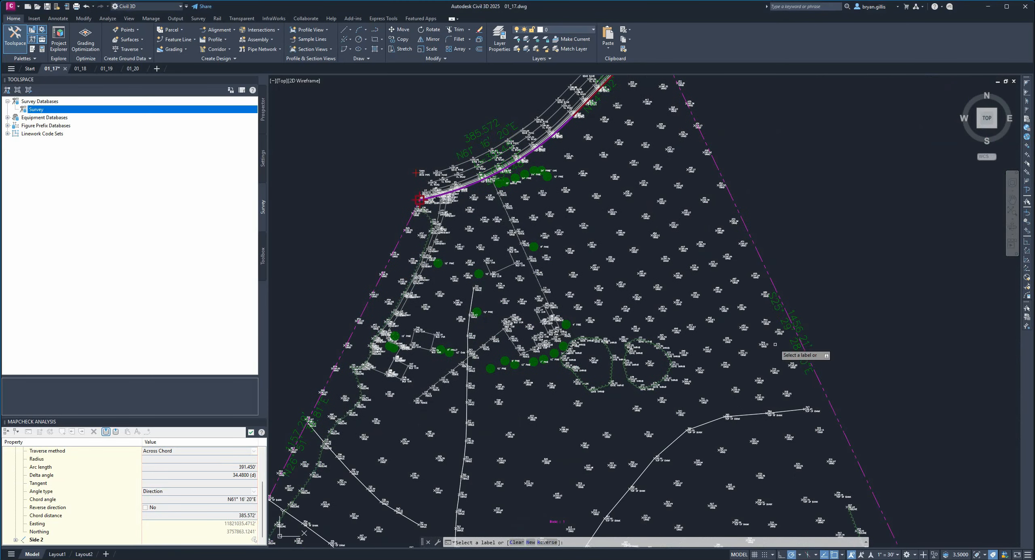
left_click(795, 328)
- Add the southern curve label, with chord S71° 39' 33"W and 980.553, as side 4 of the mapcheck
middle_click_drag(888, 419, 855, 191)
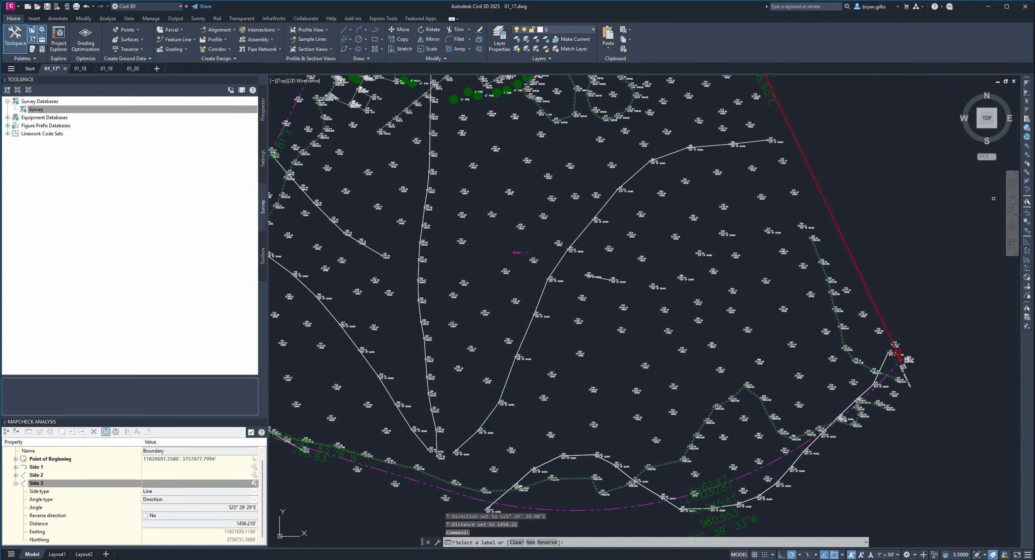
middle_click_drag(873, 461, 934, 348)
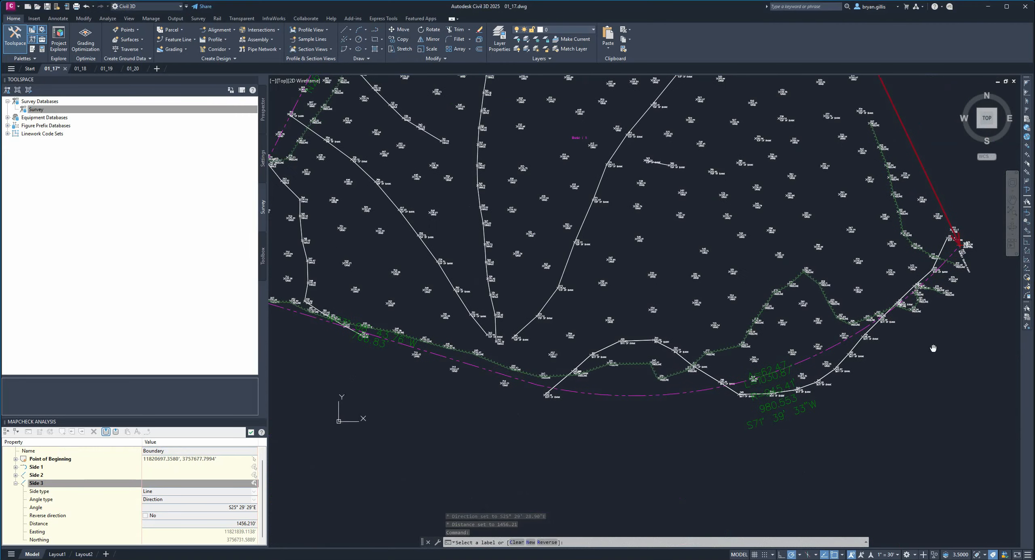
left_click(778, 411)
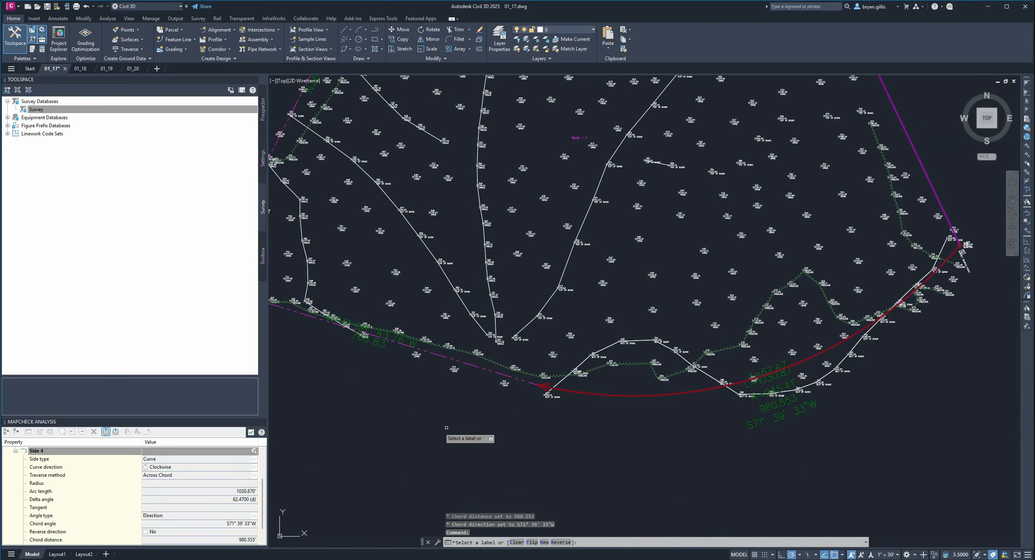
- Add the southwestern N73° 08' 43.76"W line label and the western N26° 51' 37"E line label as sides 5 and 6, ending label selection
middle_click_drag(446, 427, 744, 464)
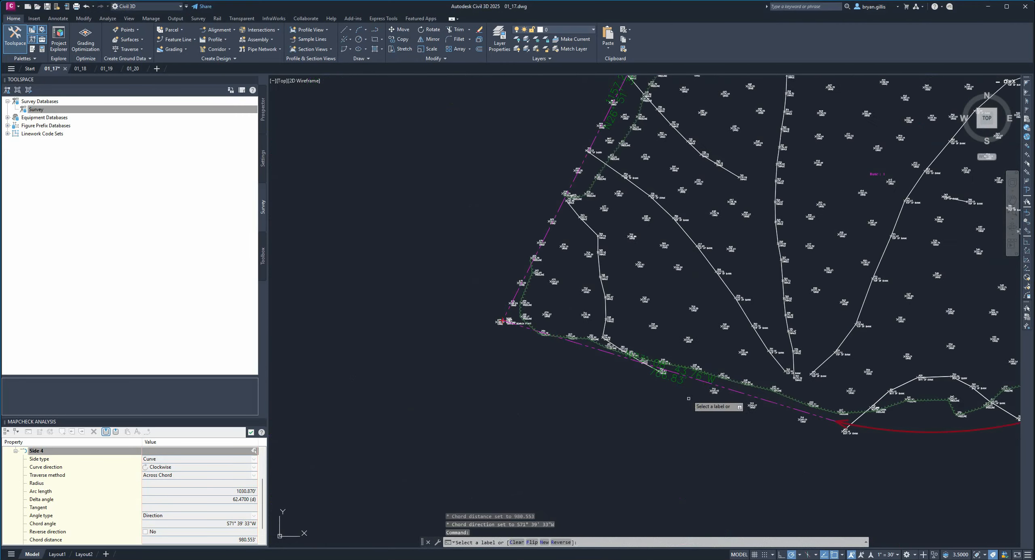
left_click(677, 381)
middle_click_drag(693, 243, 682, 436)
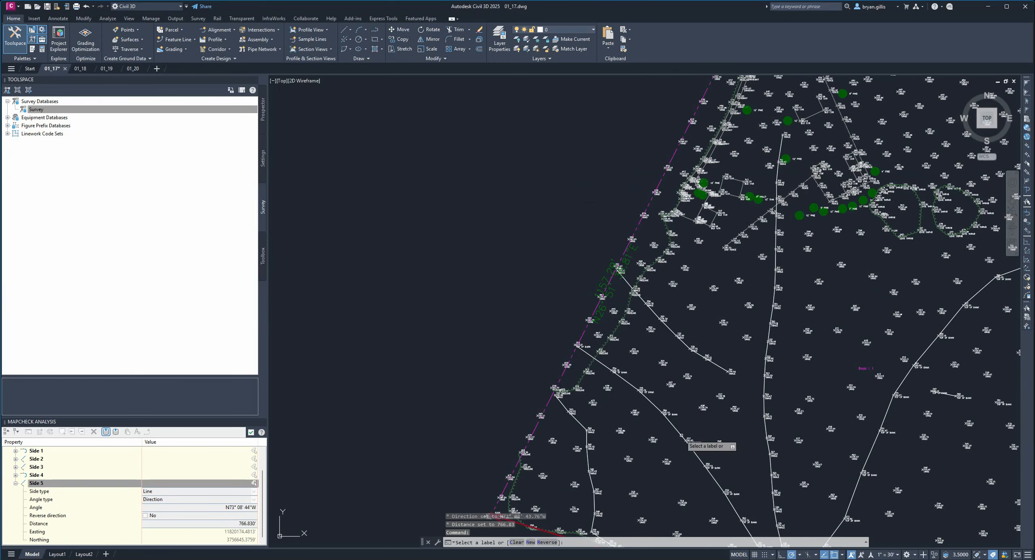
left_click(613, 300)
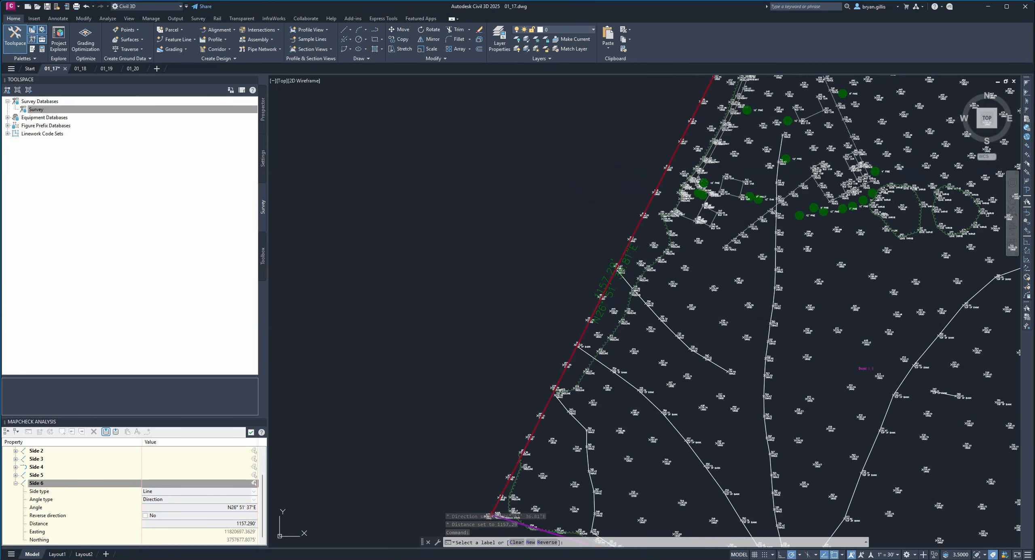
left_click(717, 262)
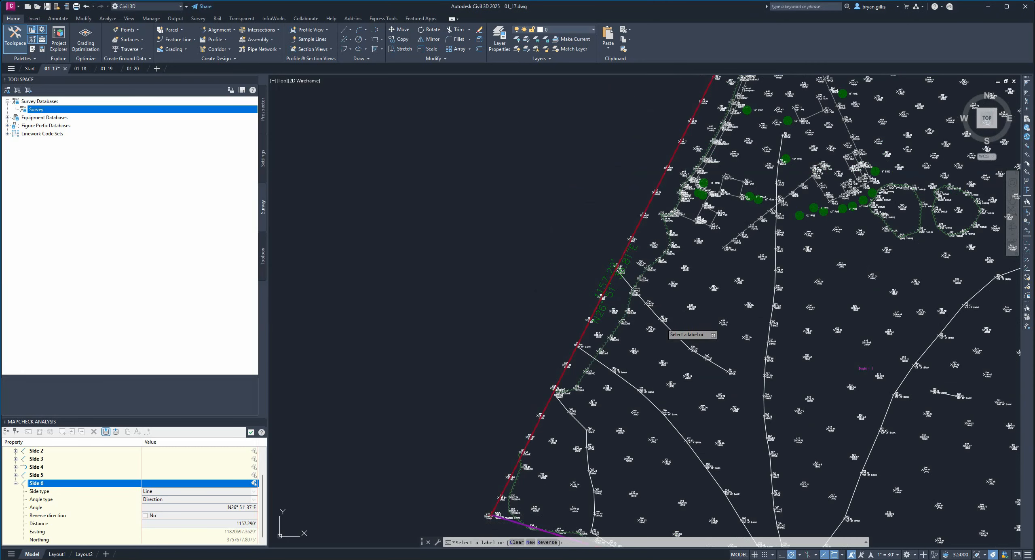
scroll(696, 303, "down", 5)
scroll(724, 279, "up", 3)
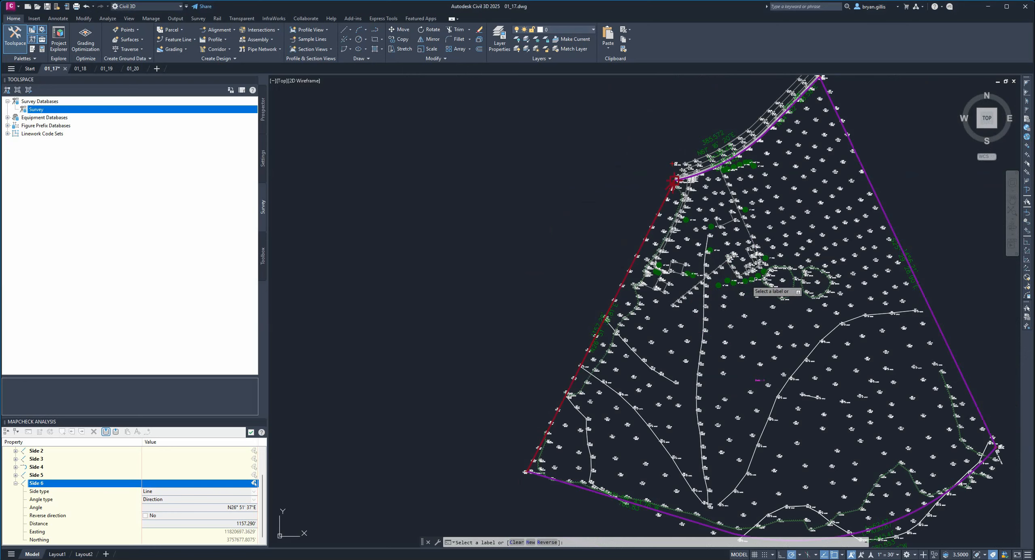
key("Return")
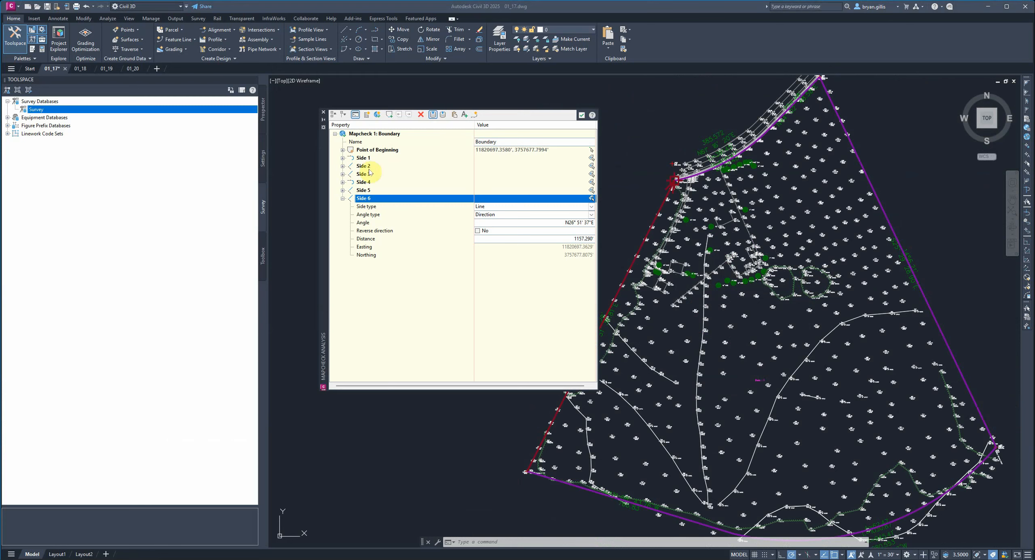
- Show the mapcheck's output view and insert the Boundary results as text in the open area east of the boundary
left_click(443, 115)
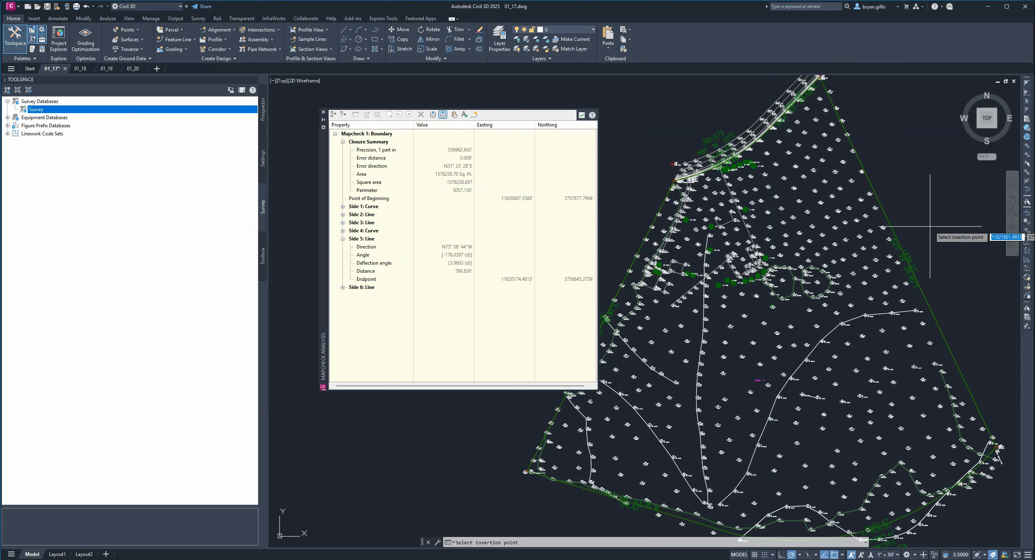
left_click(939, 205)
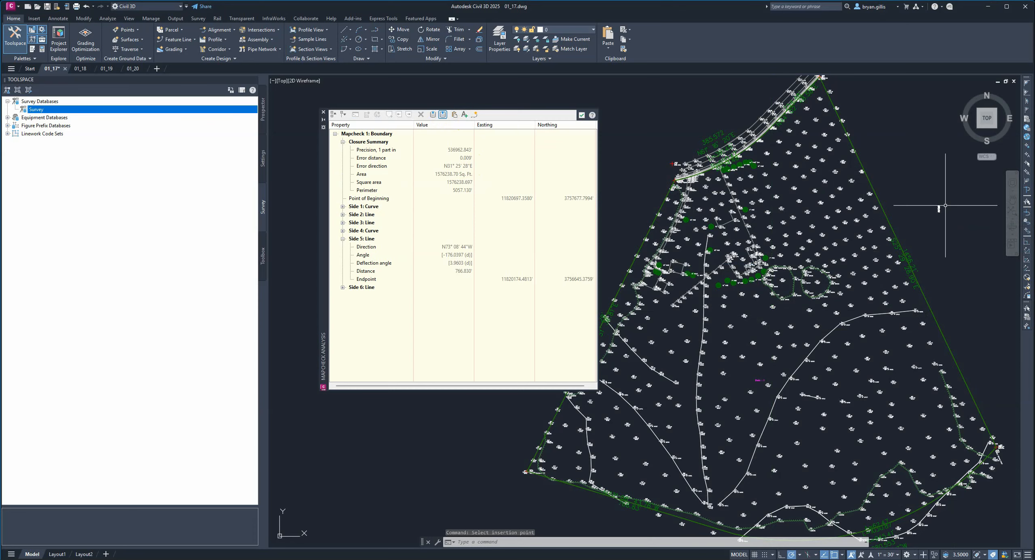
scroll(930, 210, "up", 5)
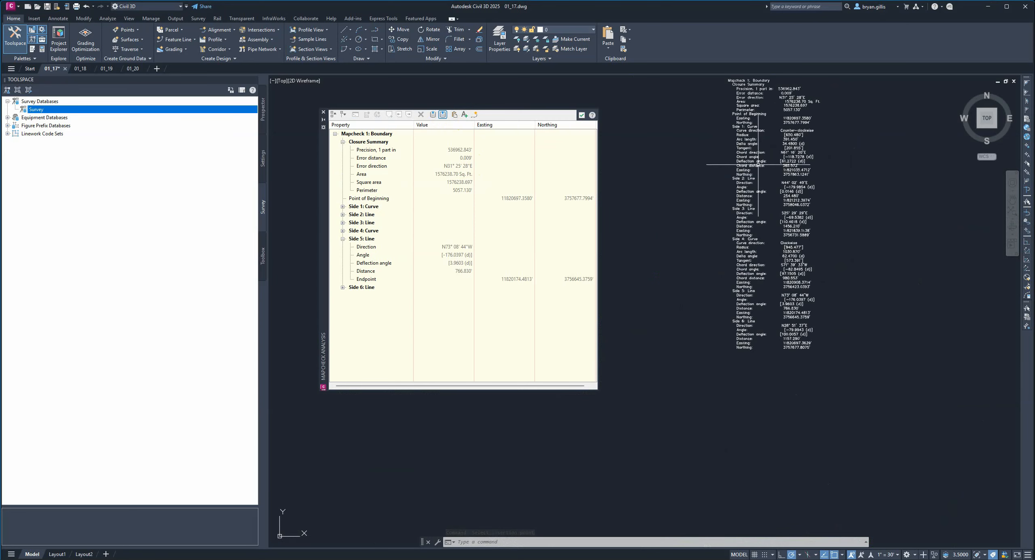
scroll(768, 165, "up", 2)
scroll(778, 171, "up", 2)
mouse_move(779, 171)
middle_mouse_down()
mouse_move(792, 368)
mouse_move(796, 316)
middle_mouse_up()
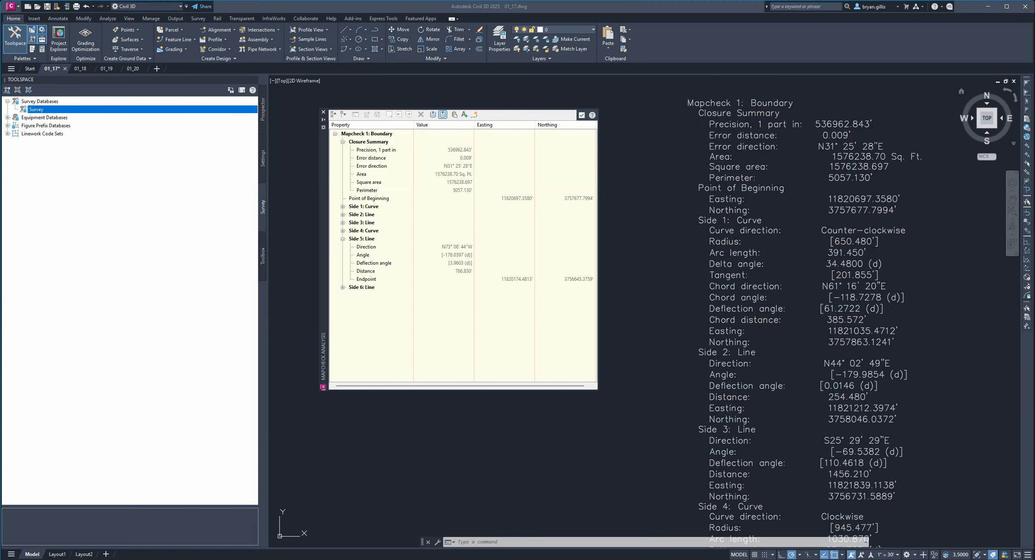
scroll(751, 353, "down", 2)
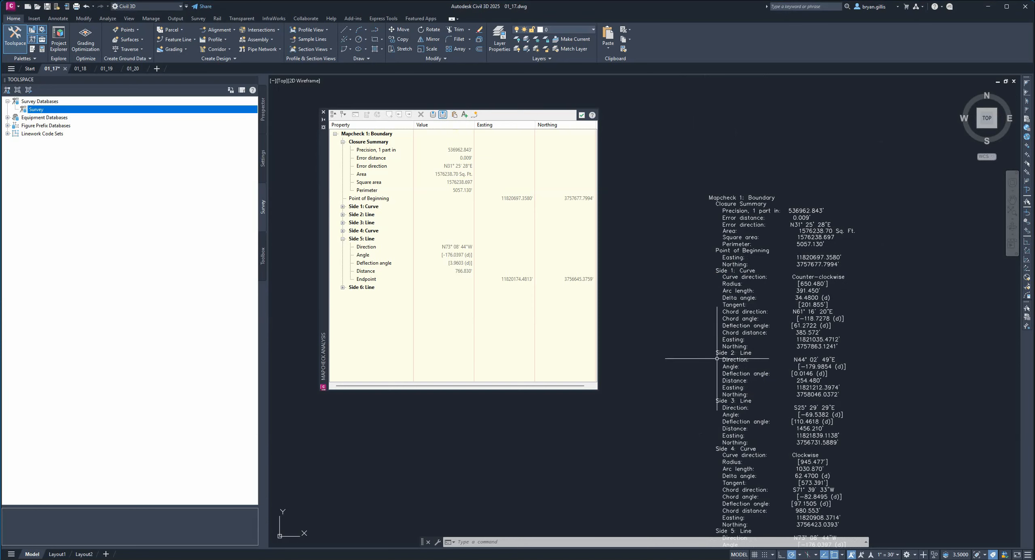
- Open a blank Notepad document with the NOTEPAD command
left_click(511, 545)
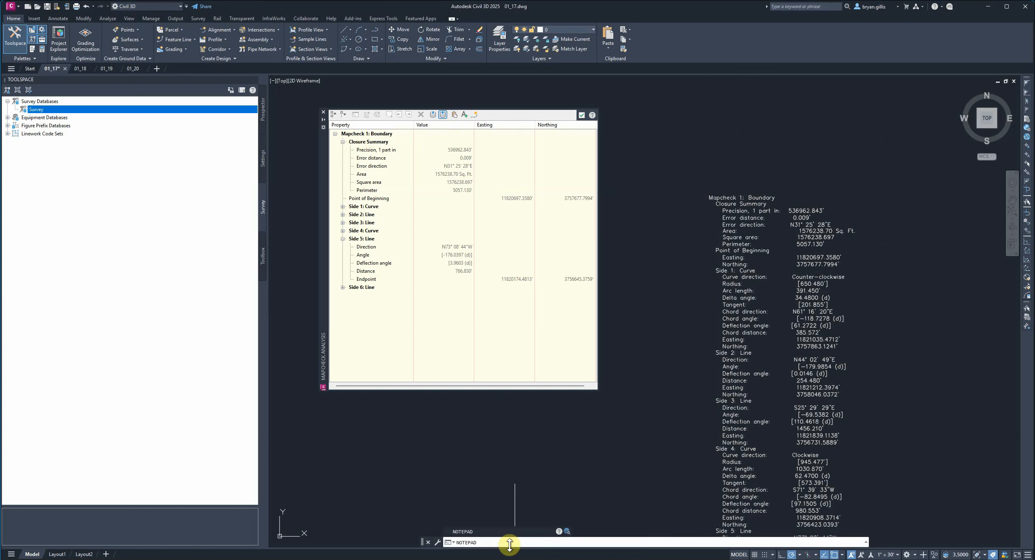
type("NOTEPAD")
key("Return")
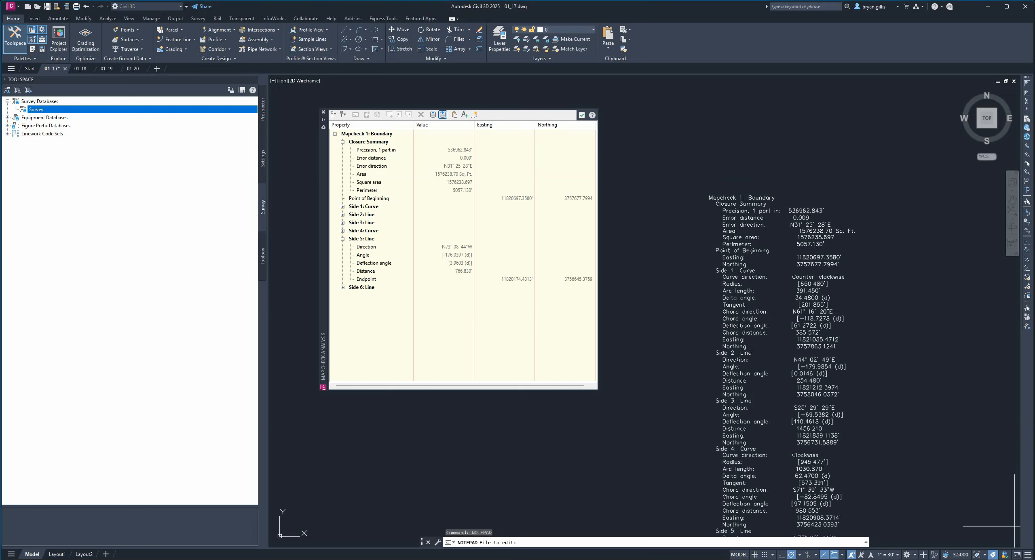
key("Return")
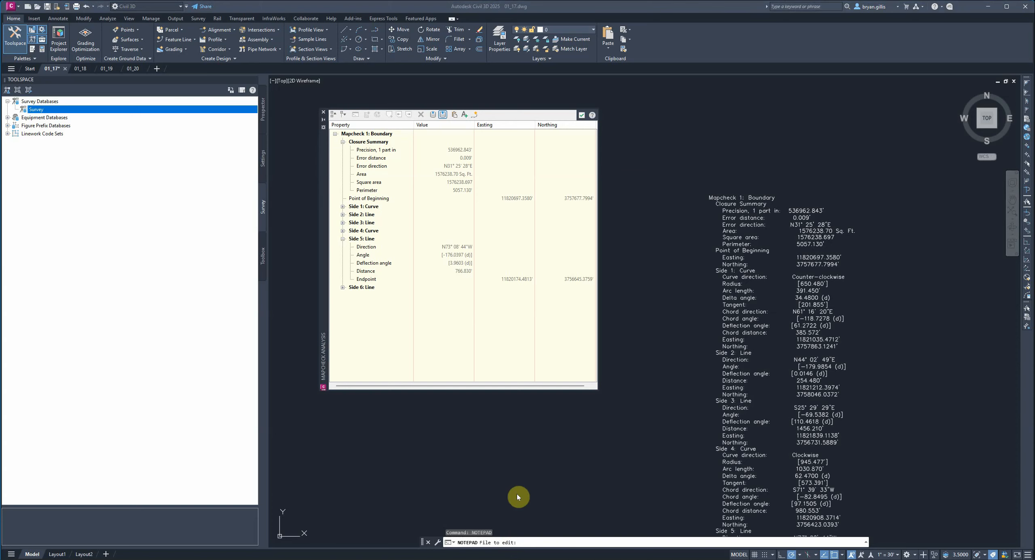
left_click(521, 542)
key("Return")
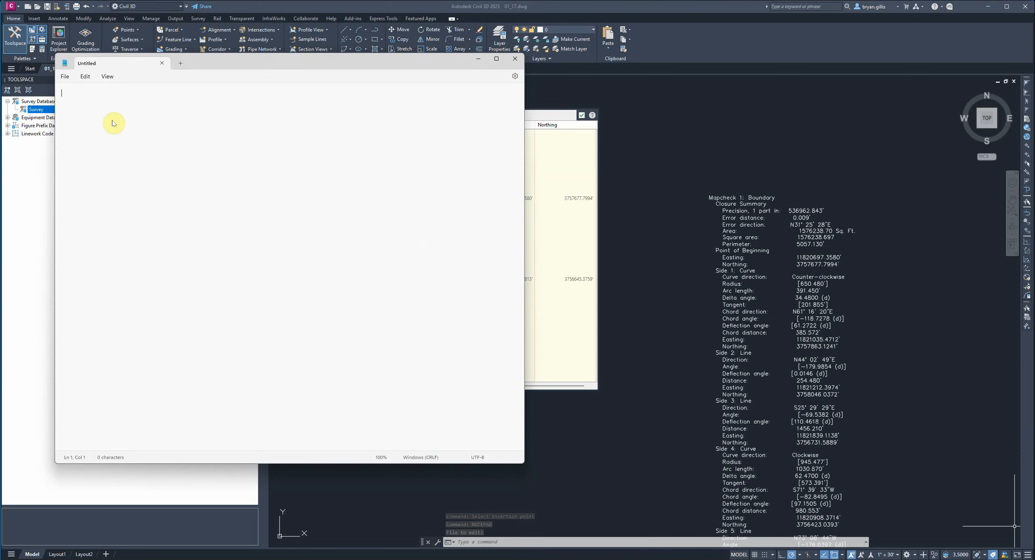
- Paste the copied mapcheck report into the blank document, review it from the beginning, and close it without saving
right_click(78, 102)
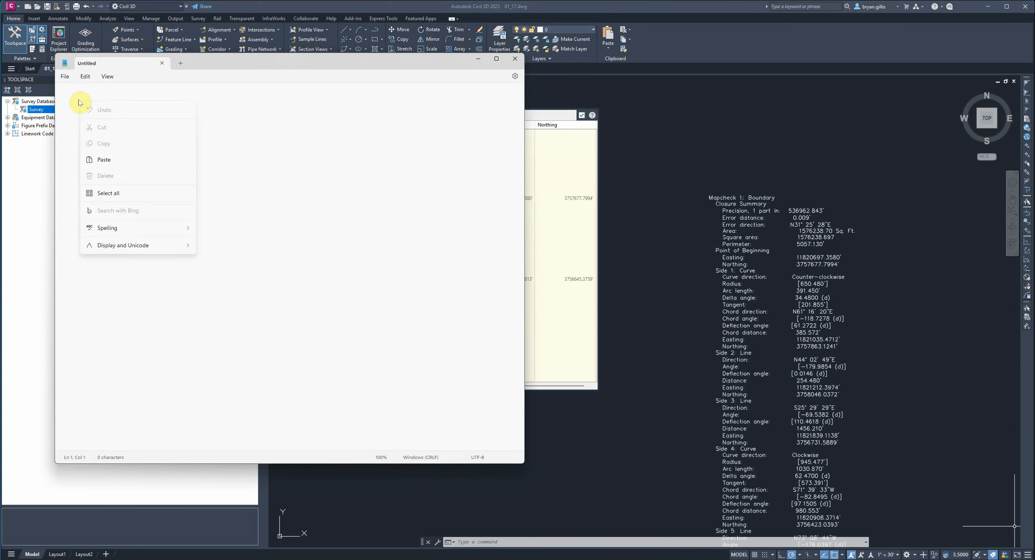
left_click(108, 158)
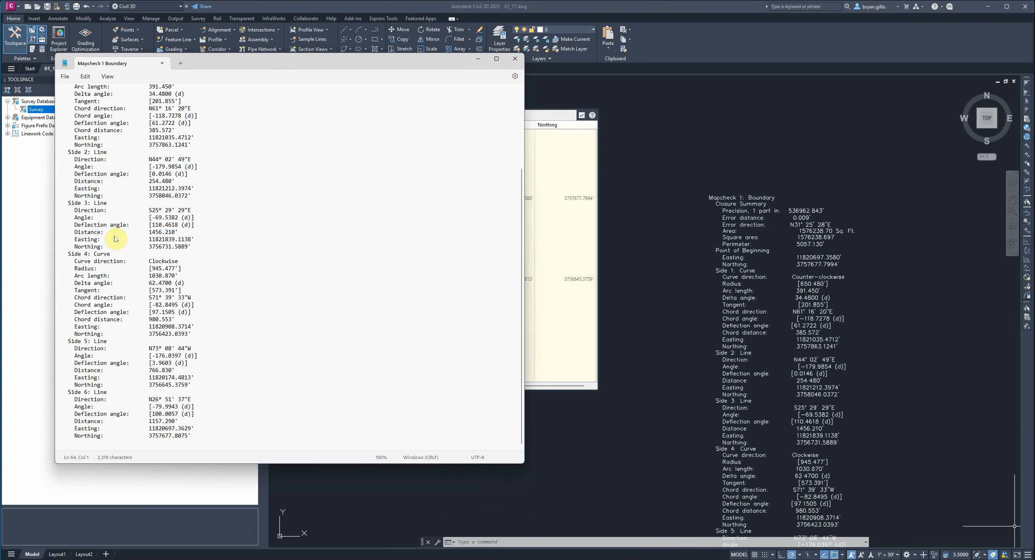
scroll(112, 236, "up", 5)
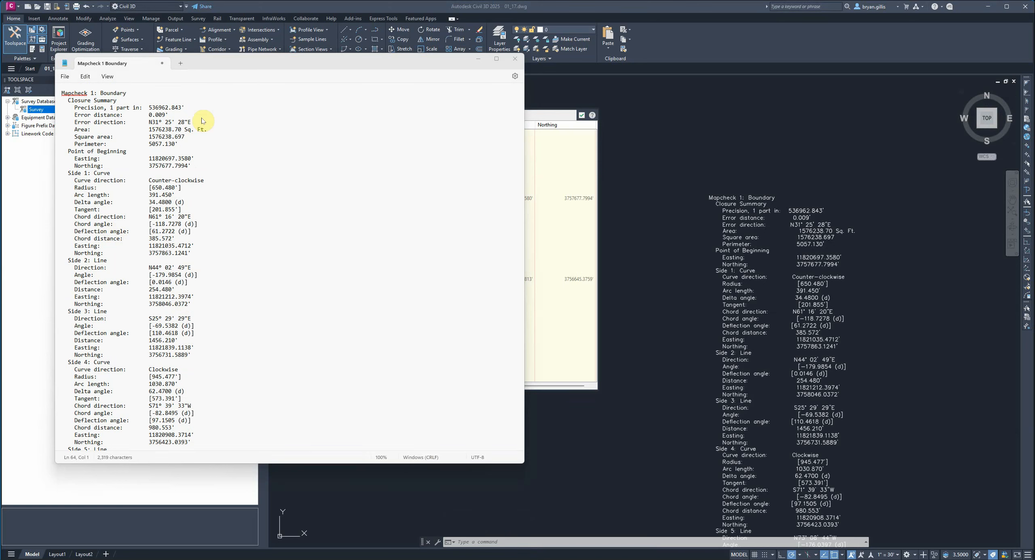
left_click(163, 64)
left_click(292, 279)
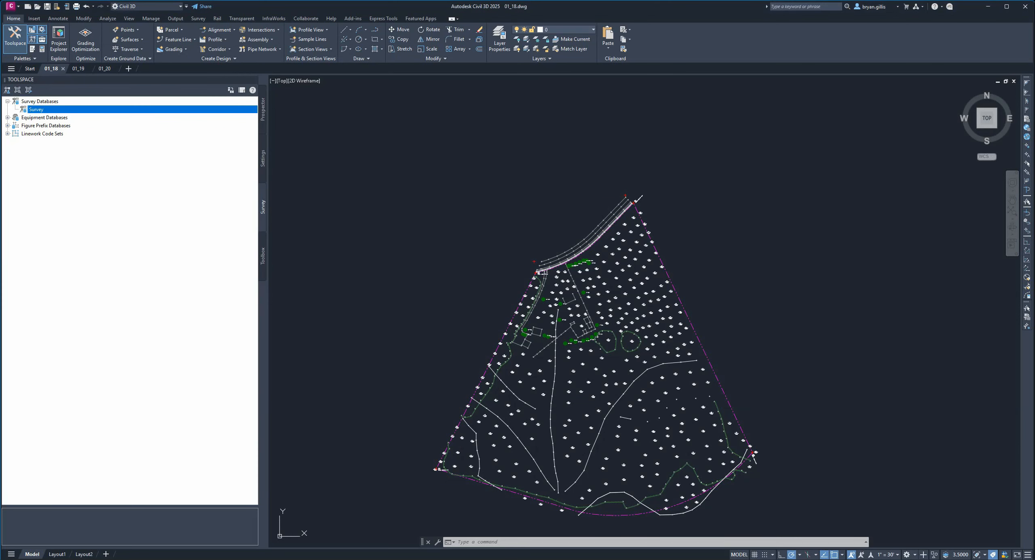
- Open the Parcel Layout Tools in drawing 01_18 and look through the slide line, swing line and free form commands
middle_click_drag(751, 257, 793, 197)
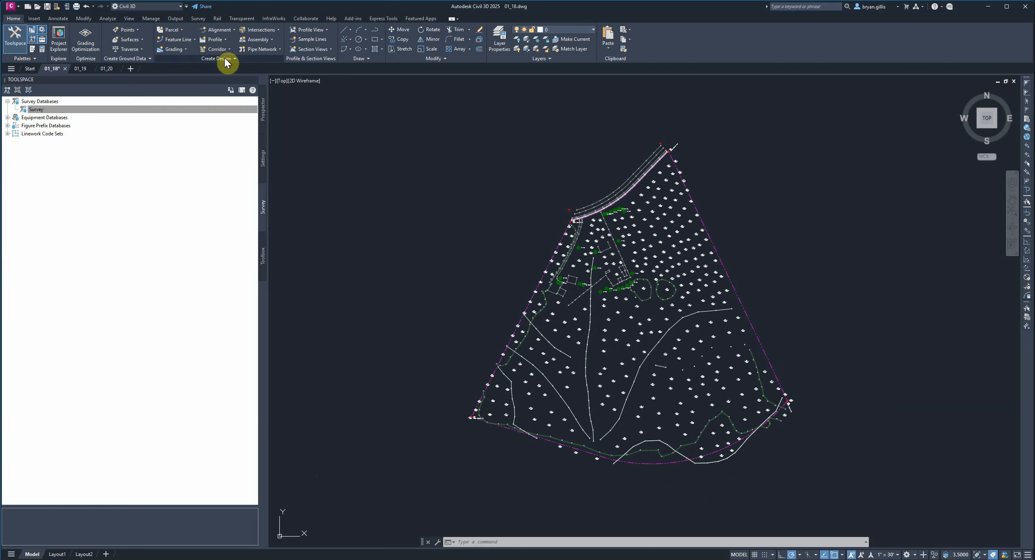
left_click(182, 31)
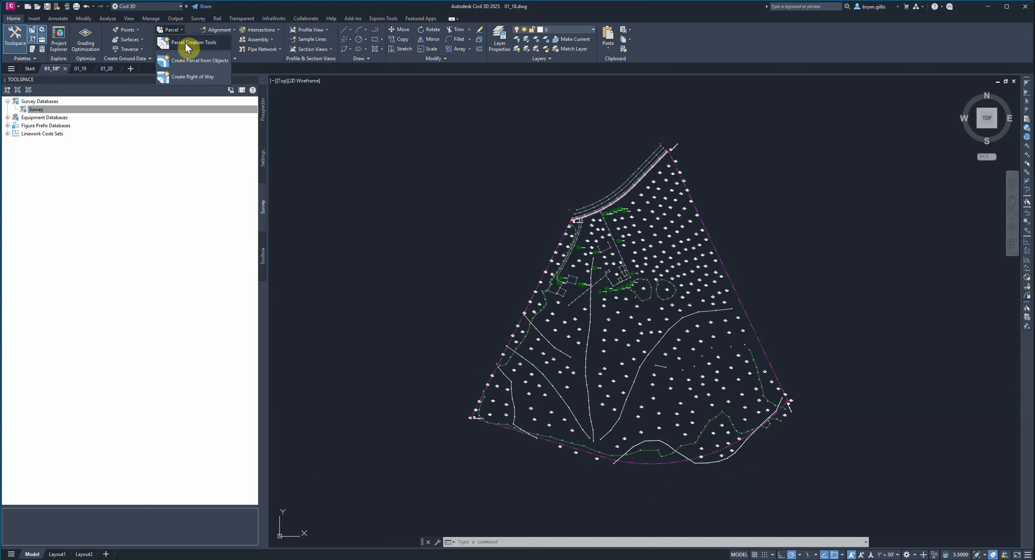
left_click(186, 43)
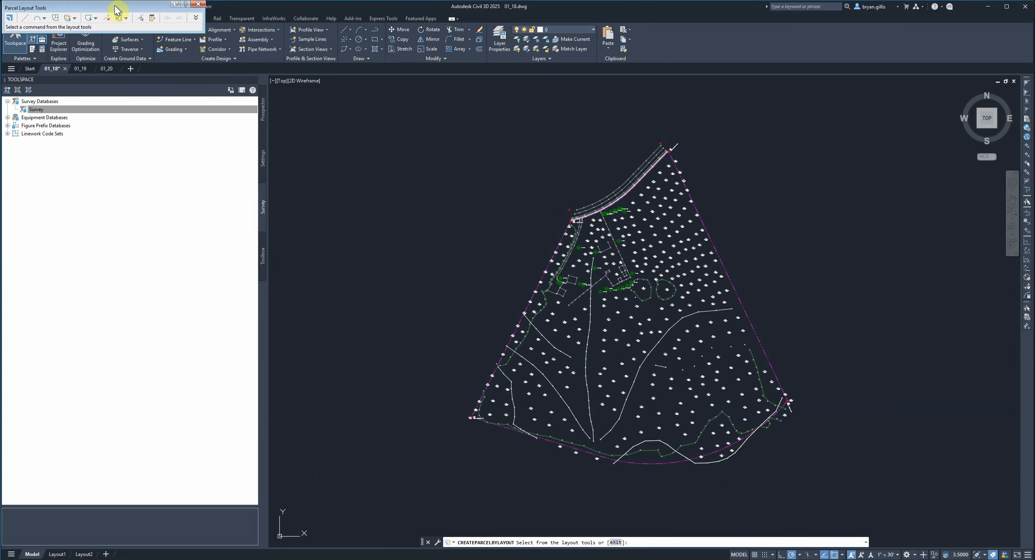
left_click_drag(114, 12, 402, 119)
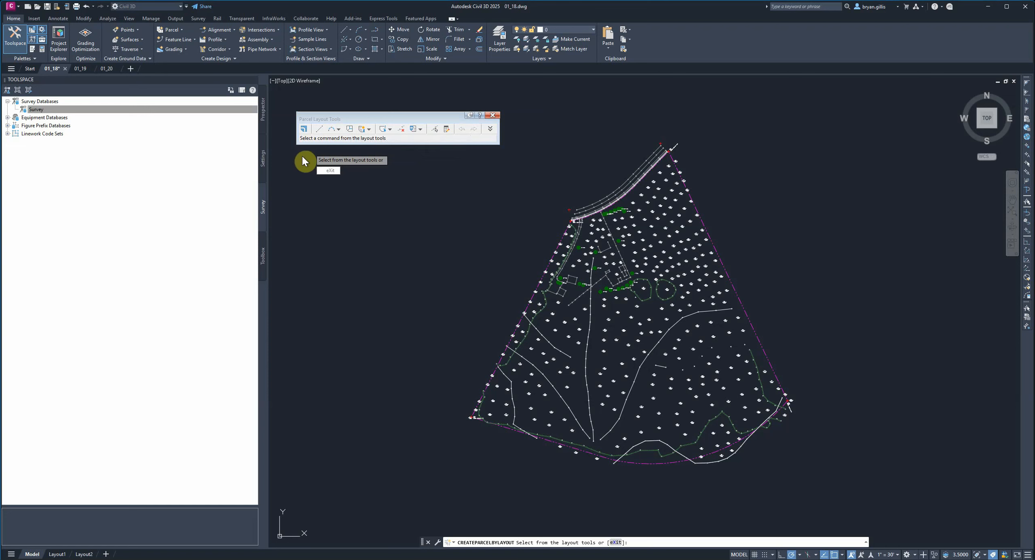
left_click(369, 130)
left_click(369, 129)
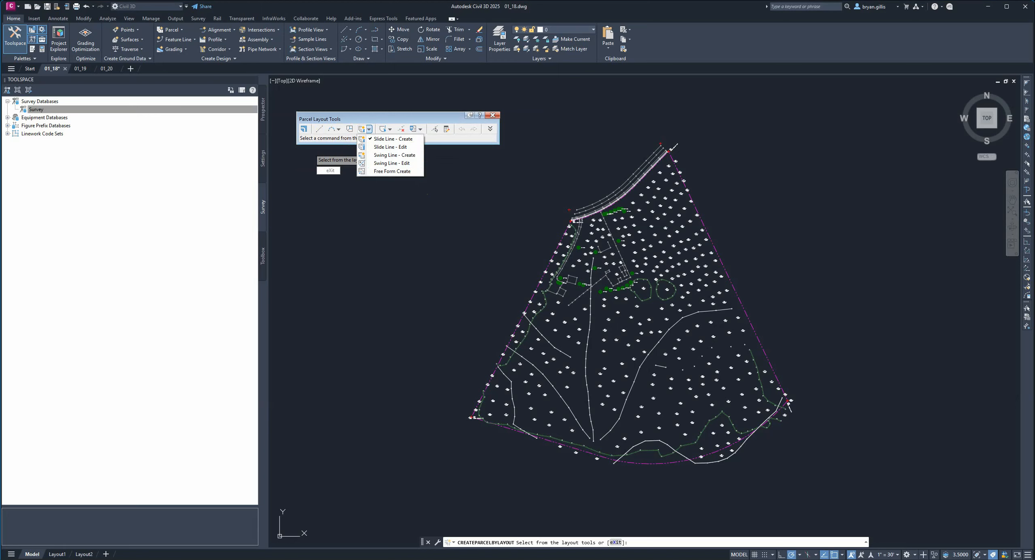
- Expand the Parcel Layout Tools to examine the parcel sizing and automatic layout parameters alongside the sizing commands
left_click(445, 115)
left_click(488, 128)
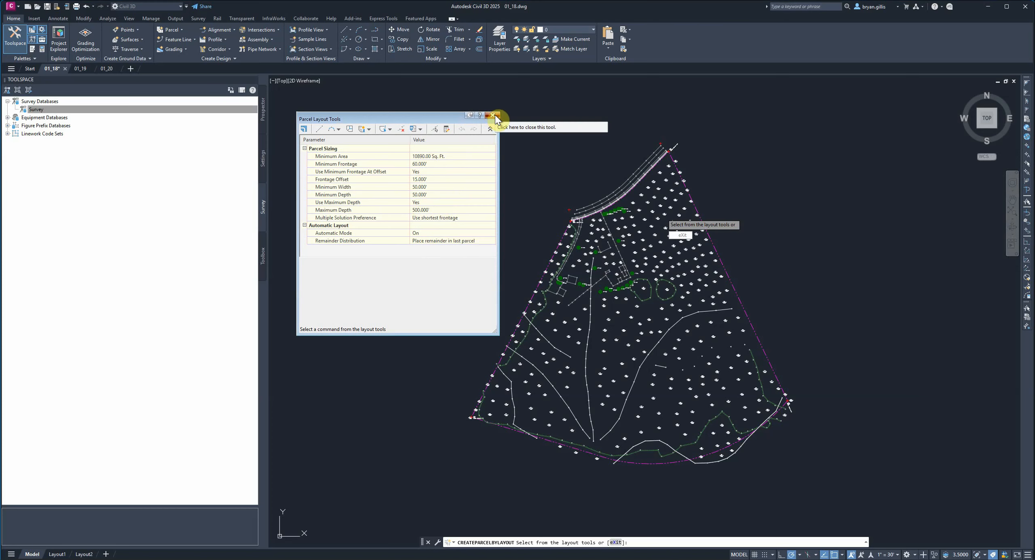
left_click_drag(394, 115, 363, 133)
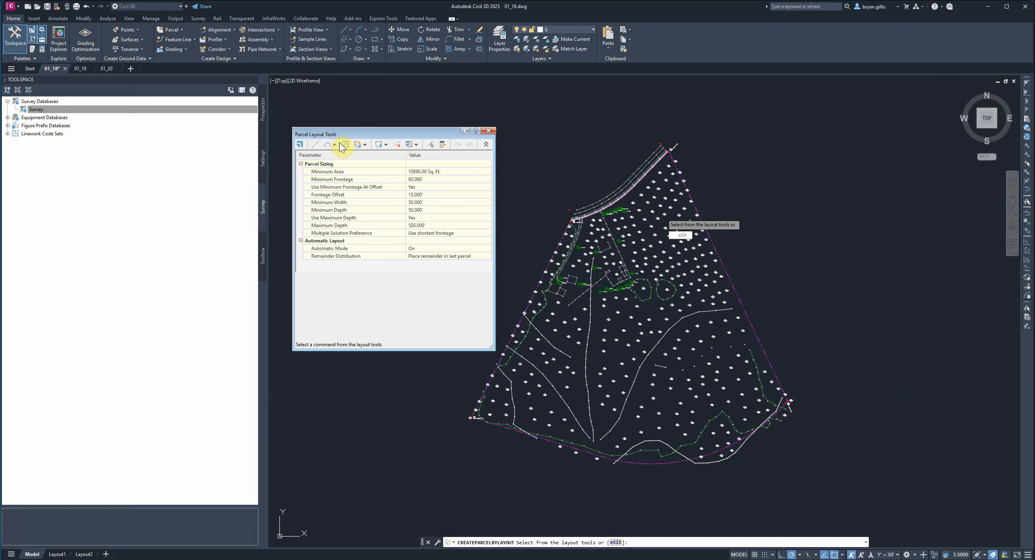
left_click(365, 145)
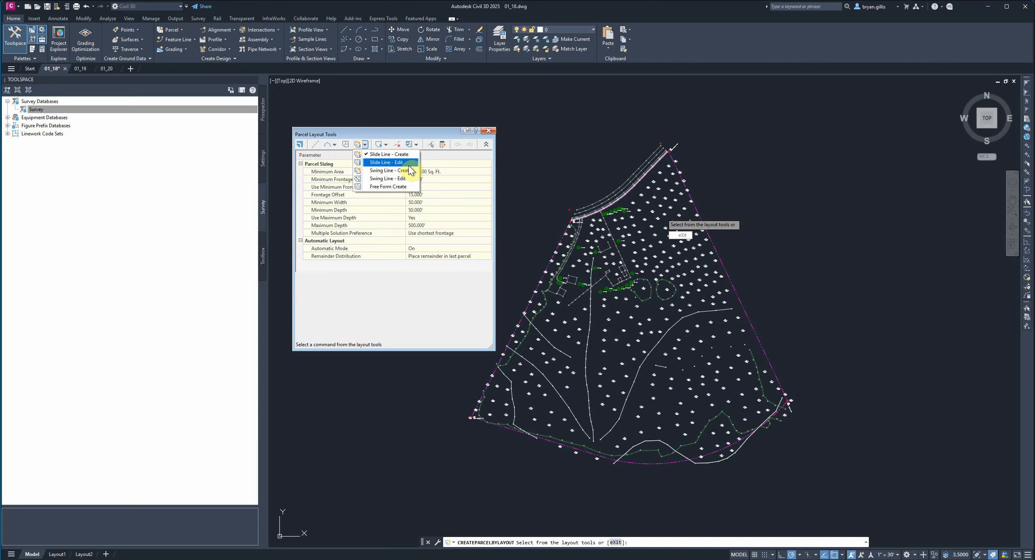
left_click(441, 307)
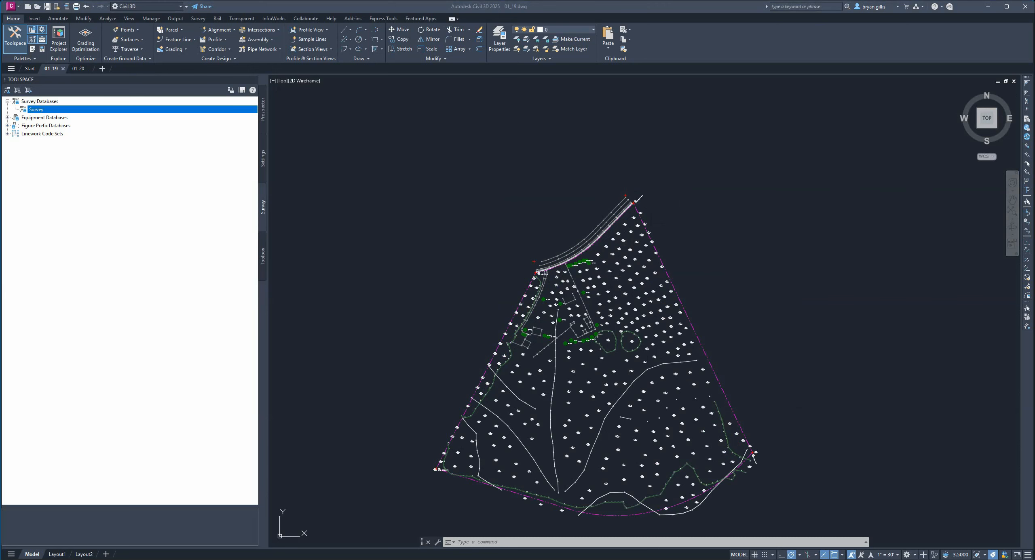
- Open the Parcel Layout Tools in drawing 01_19 and collapse their sizing parameters
mouse_move(707, 312)
middle_mouse_down()
mouse_move(723, 245)
mouse_move(707, 229)
middle_mouse_up()
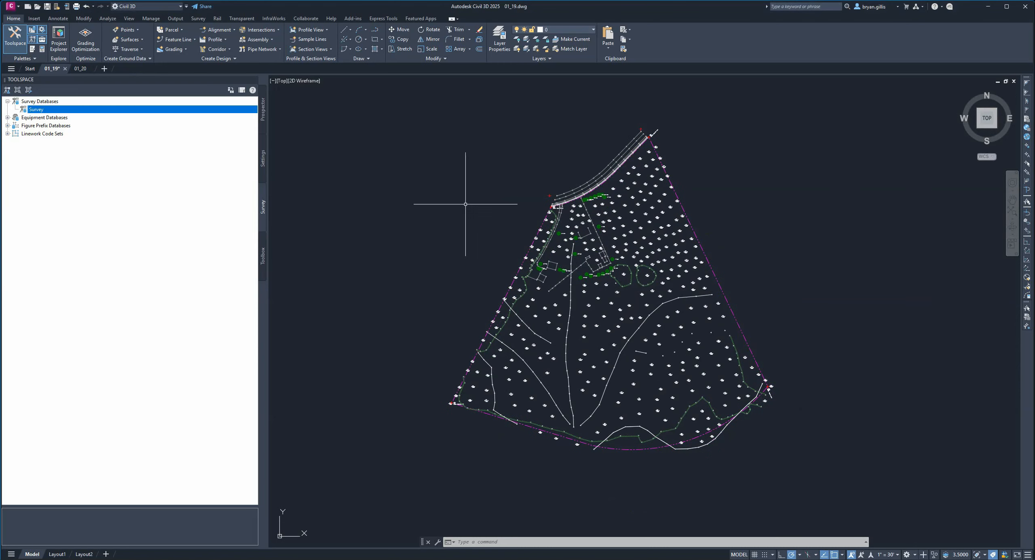
left_click(182, 30)
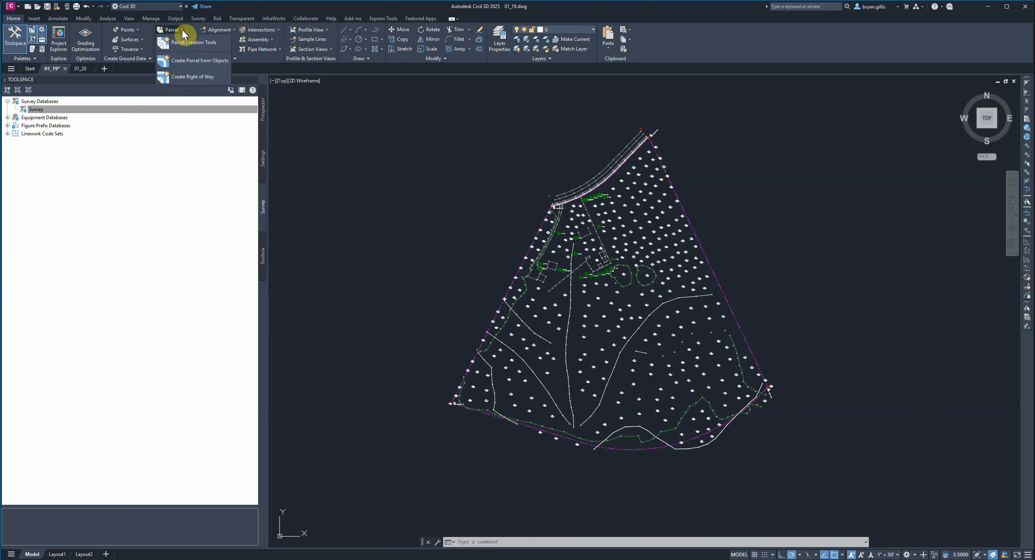
left_click(200, 42)
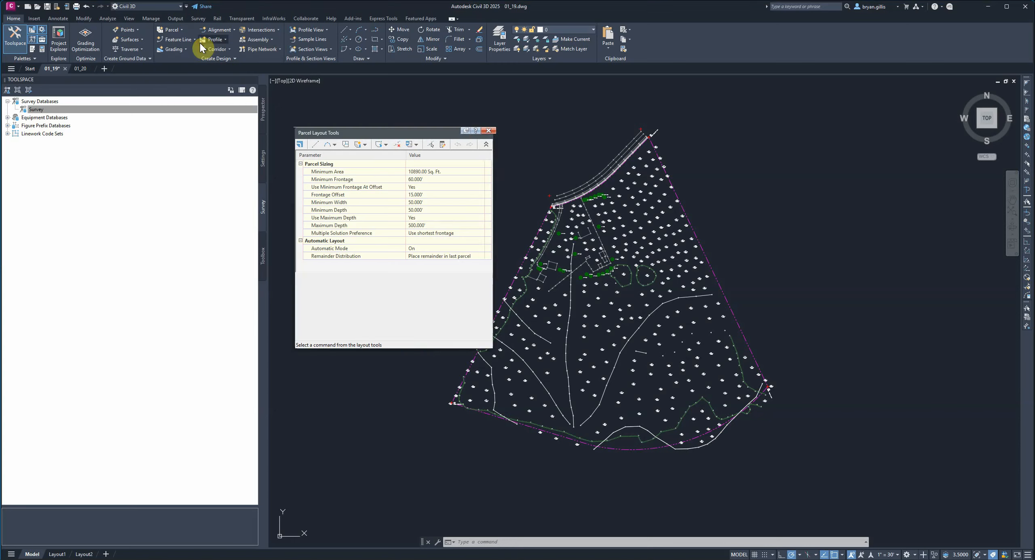
left_click_drag(388, 133, 384, 104)
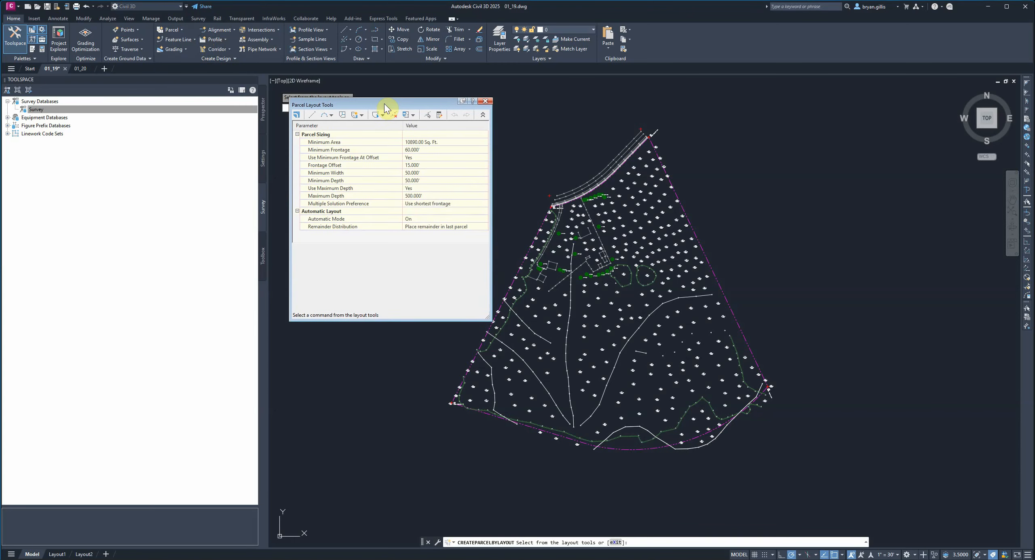
left_click(484, 116)
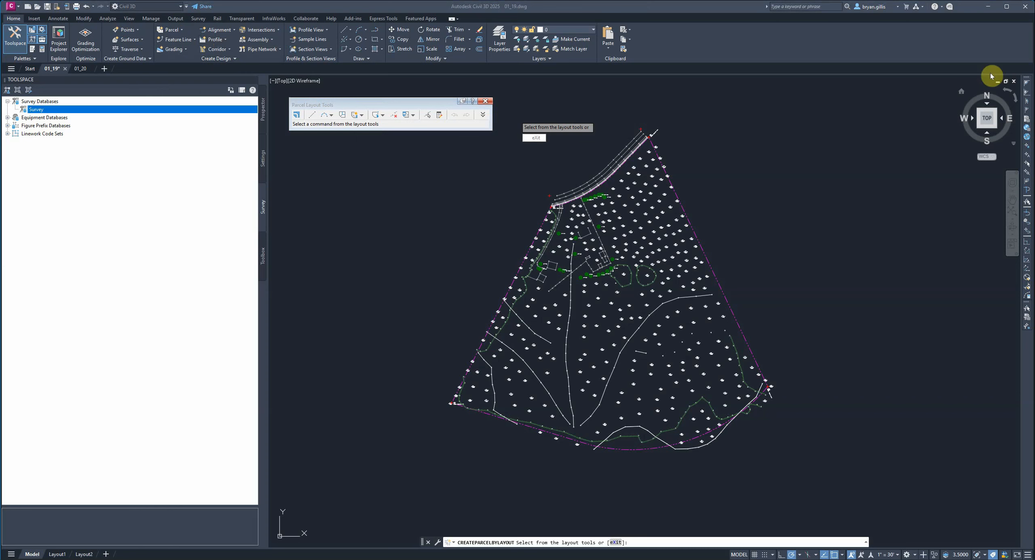
- Start a fixed two-point parcel line in a new site named Development, keeping the Property parcel style and Parcel Name area label style
left_click(311, 116)
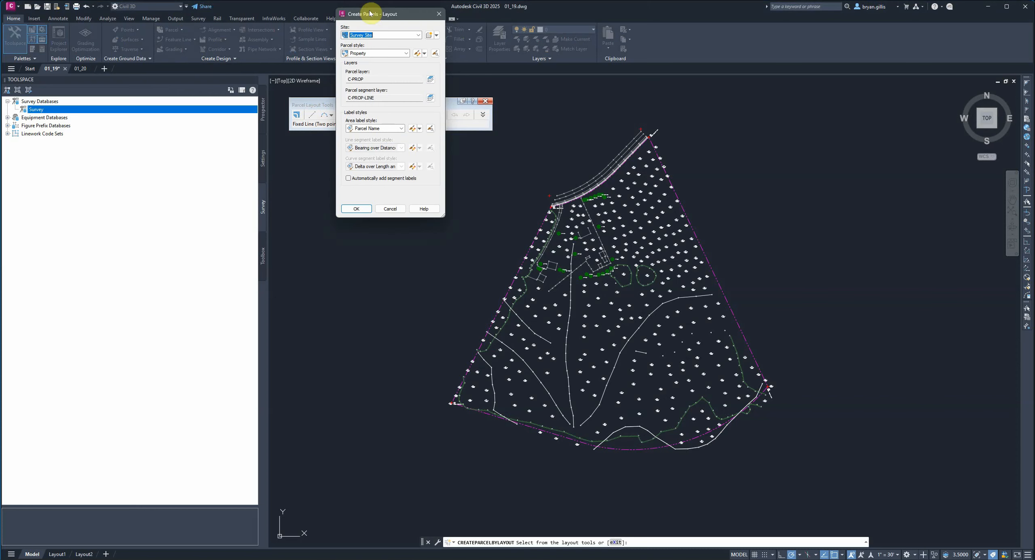
left_click_drag(380, 15, 356, 156)
left_click(355, 158)
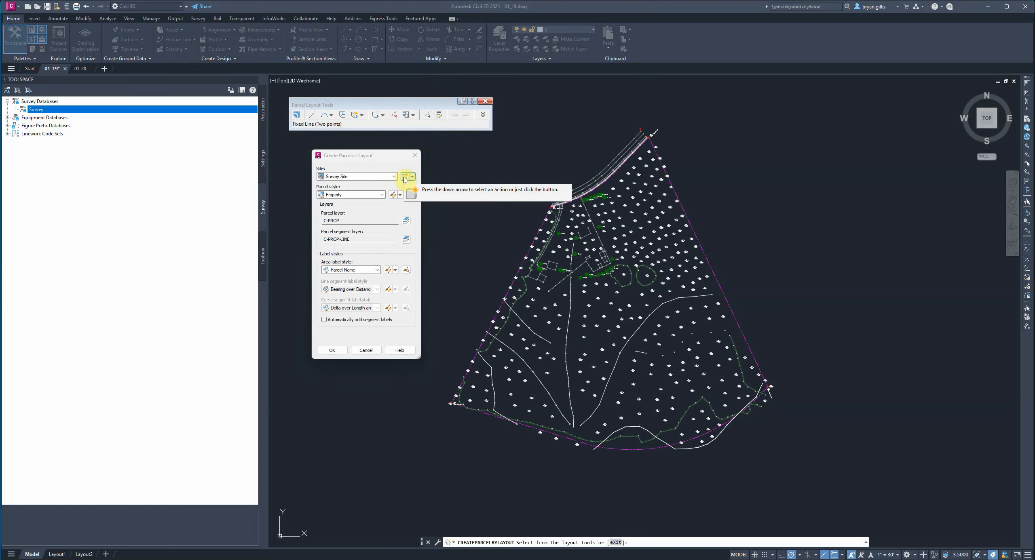
left_click(404, 178)
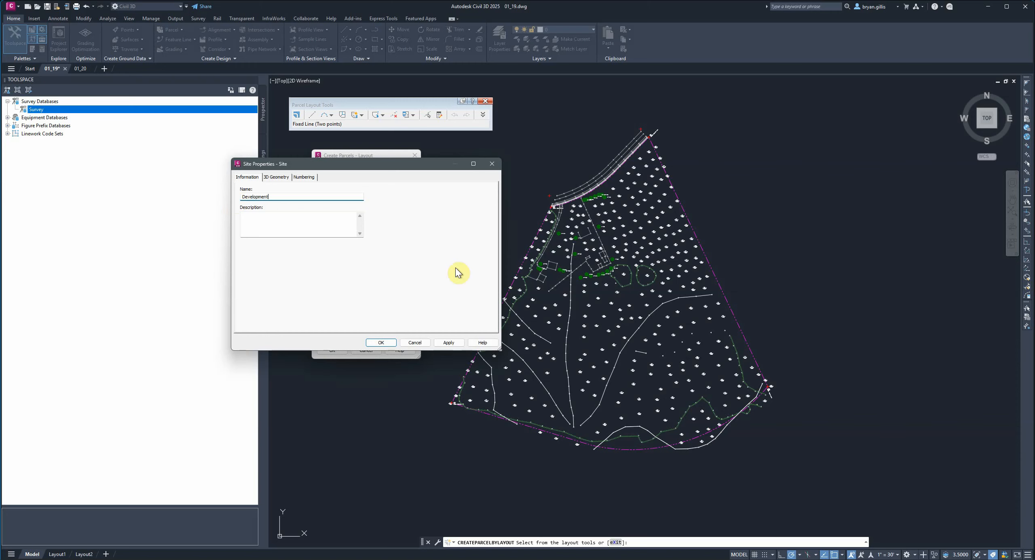
left_click(384, 343)
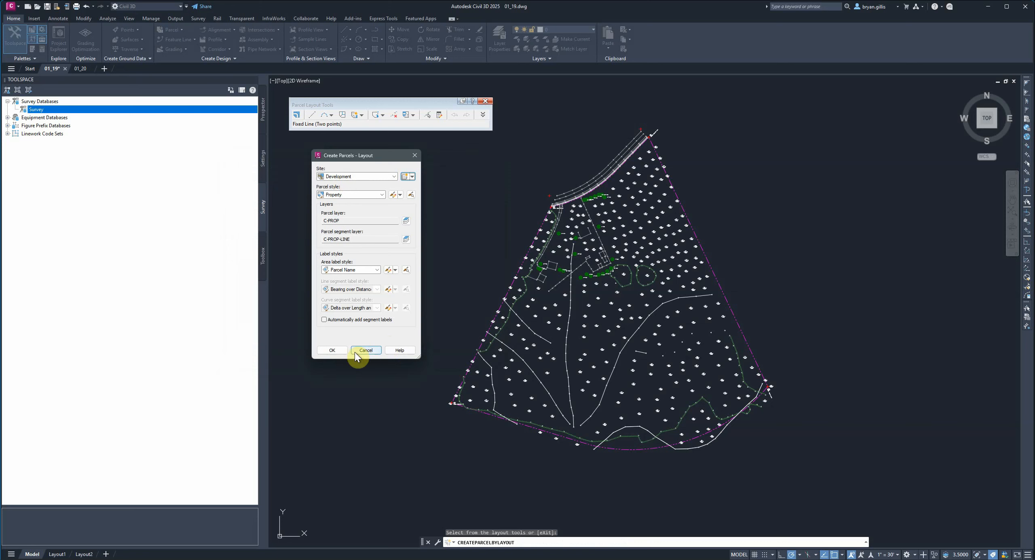
left_click(327, 350)
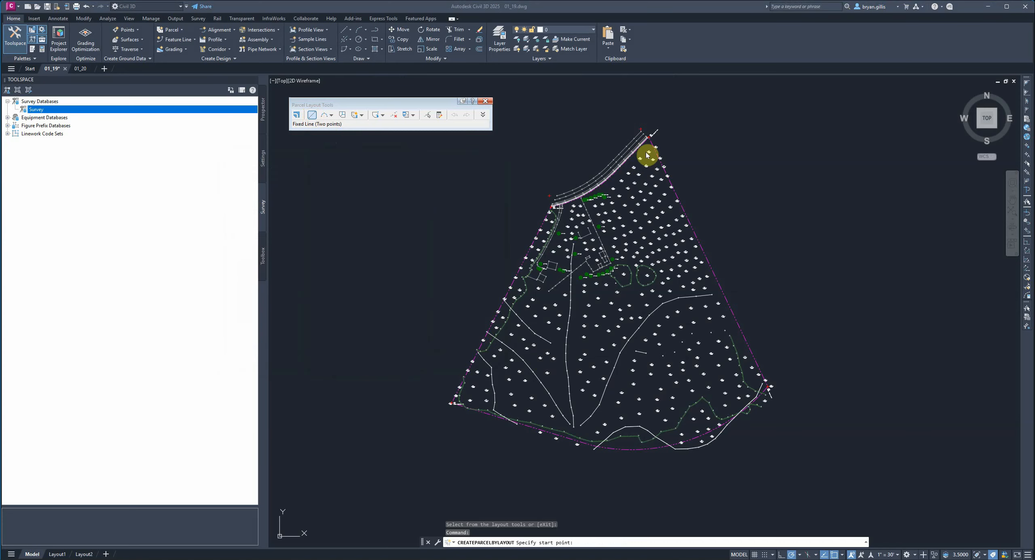
- Draw the eastern boundary as a fixed two-point line from survey search point 3002 to point 3003
scroll(703, 197, "up", 2)
scroll(703, 197, "up", 1)
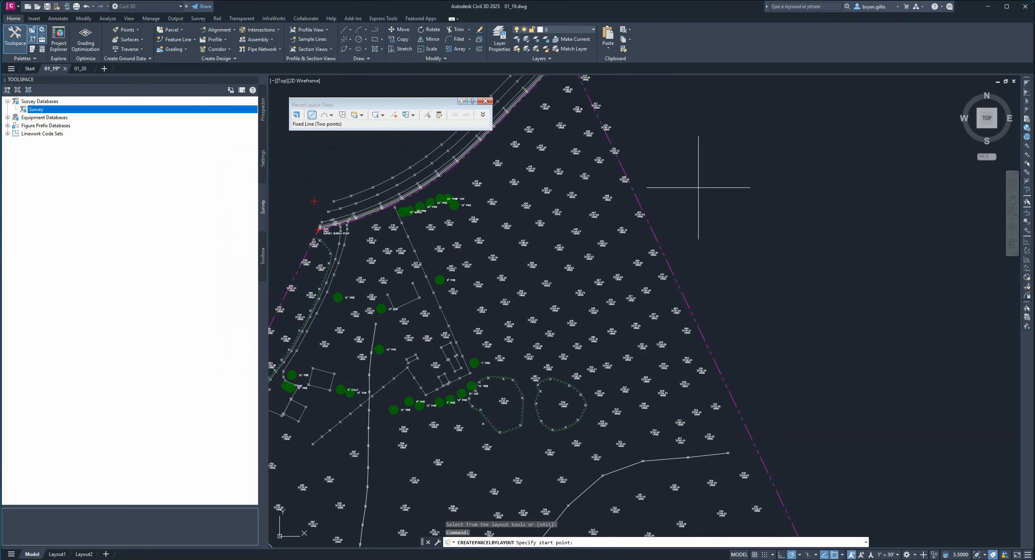
scroll(695, 182, "up", 2)
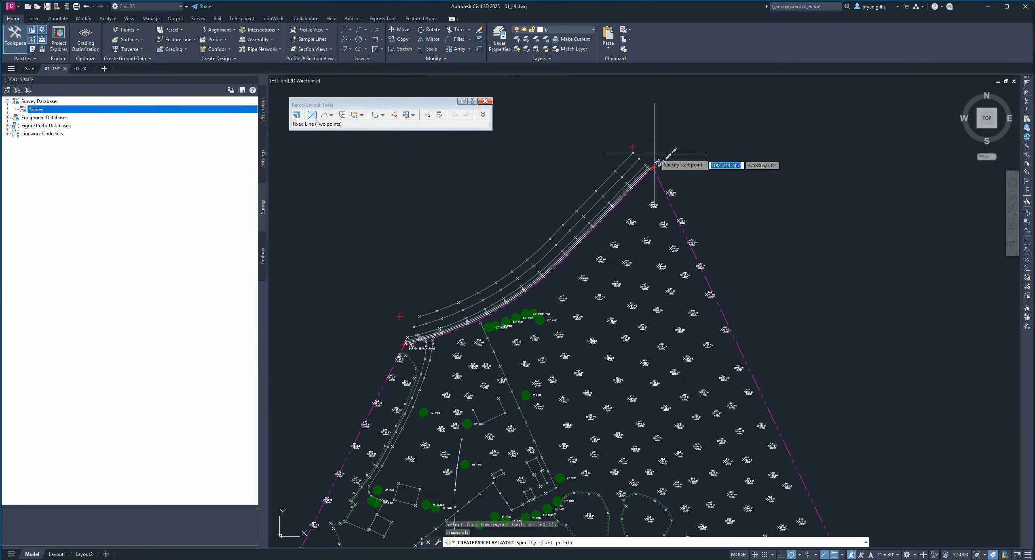
scroll(643, 162, "up", 5)
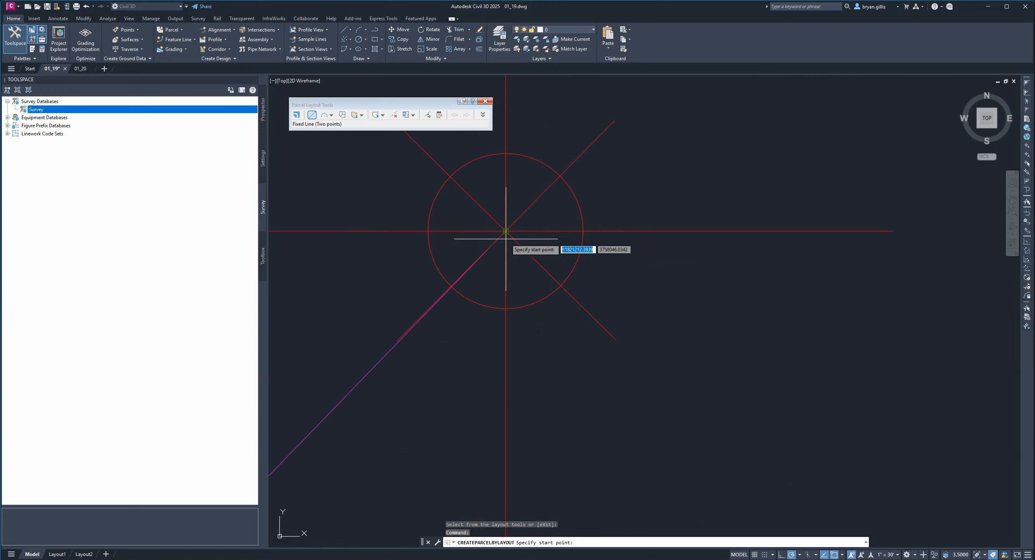
left_click(506, 231)
scroll(624, 353, "down", 8)
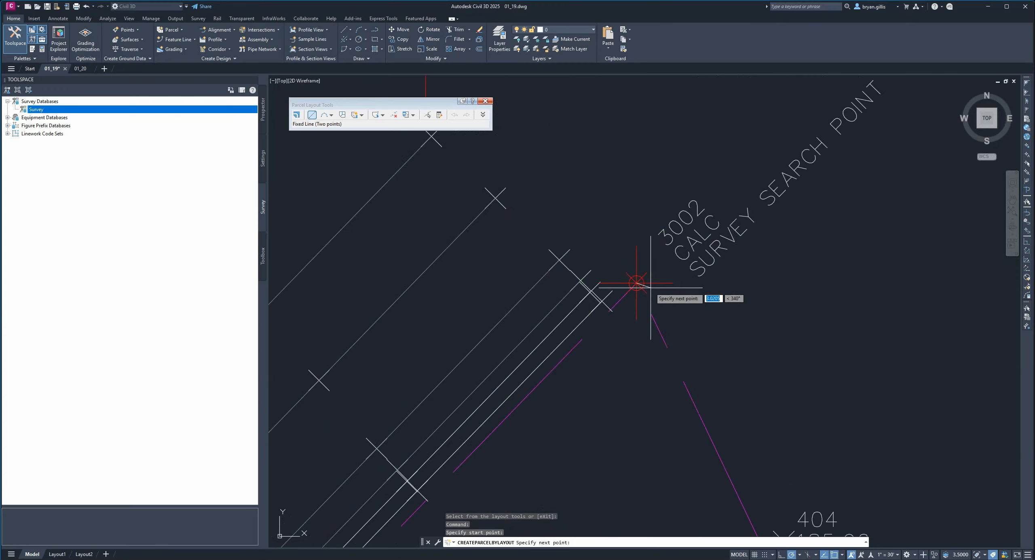
middle_click_drag(763, 423, 724, 351)
scroll(716, 401, "up", 8)
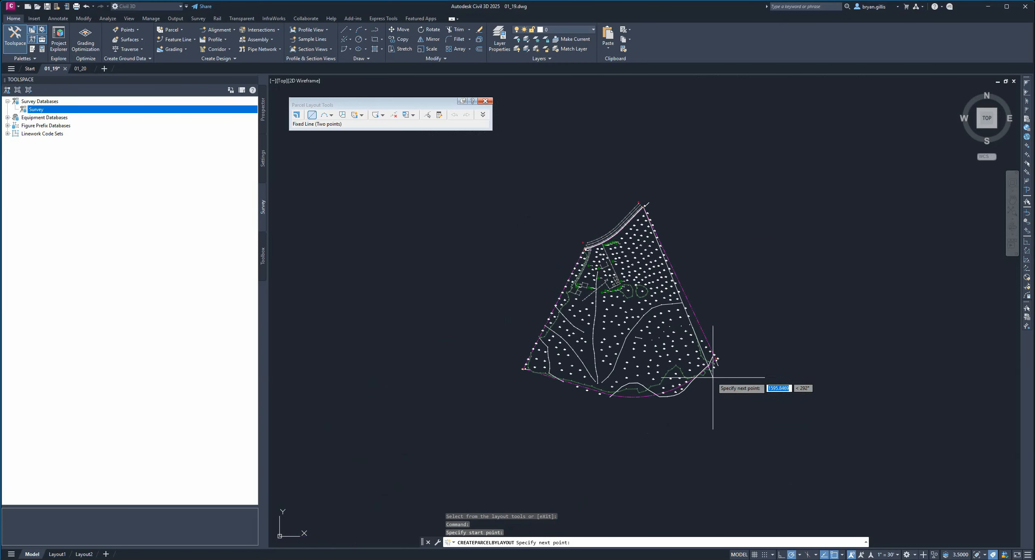
scroll(724, 286, "up", 3)
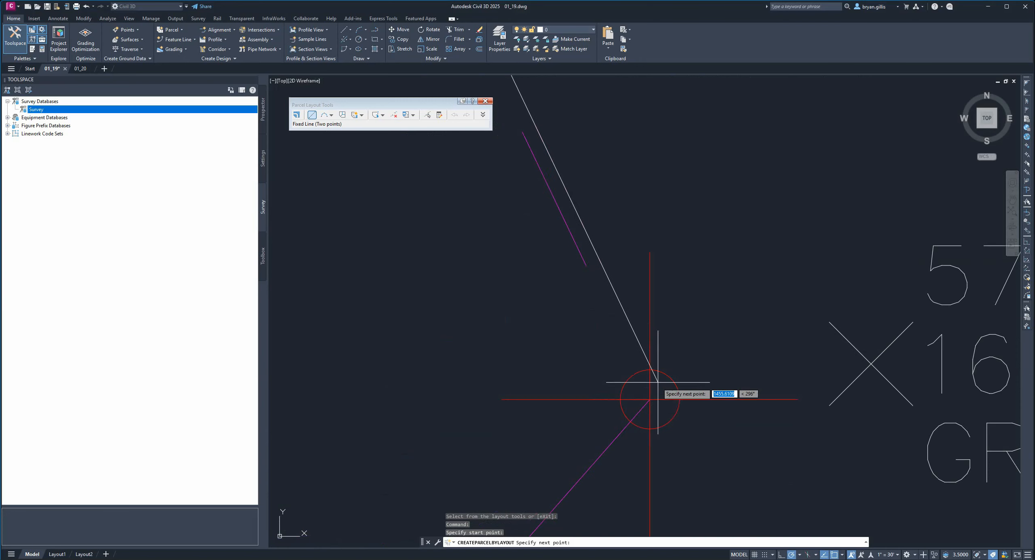
left_click(650, 400)
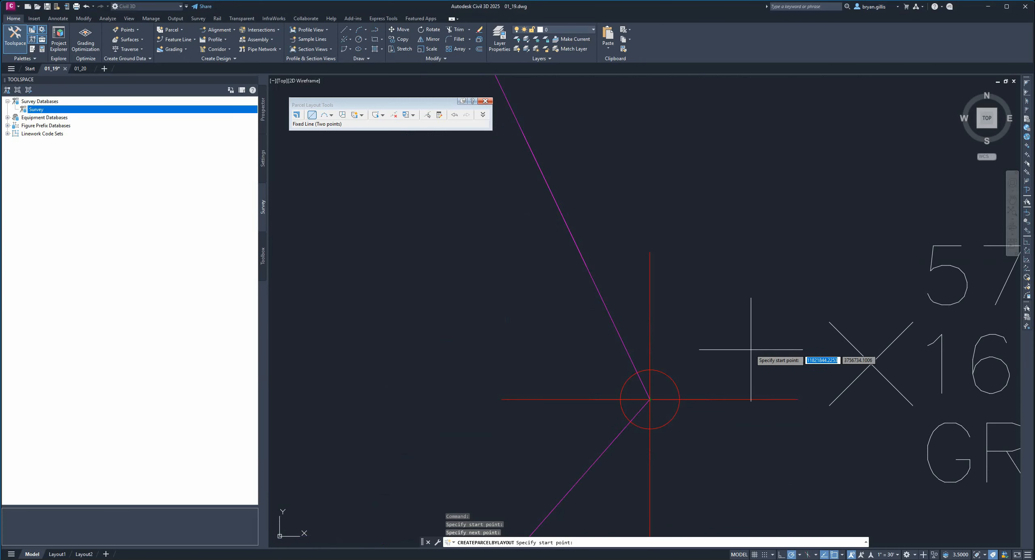
- Draw a fixed three-point curve along the southern boundary arc from point 3003 to the arc's western end
scroll(742, 308, "down", 5)
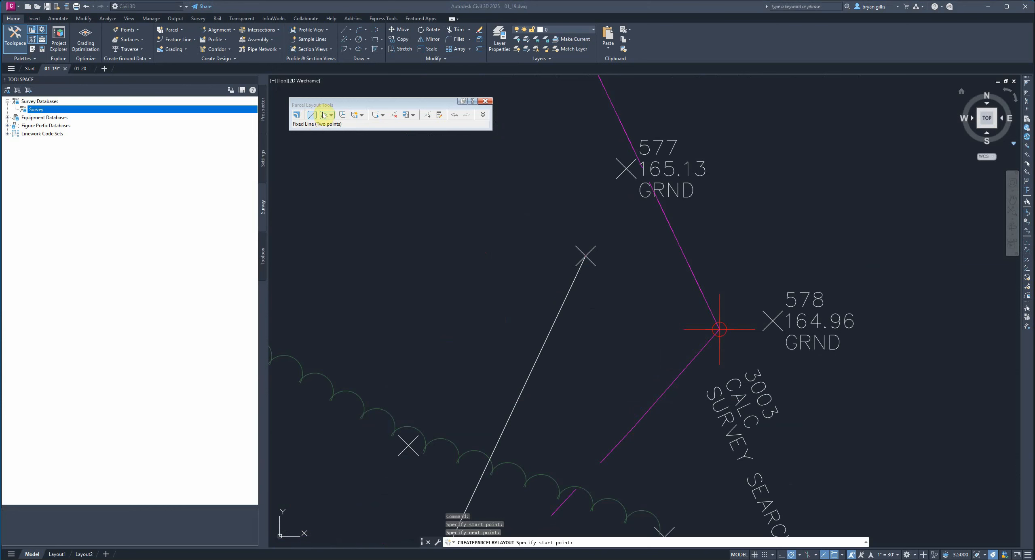
left_click(331, 116)
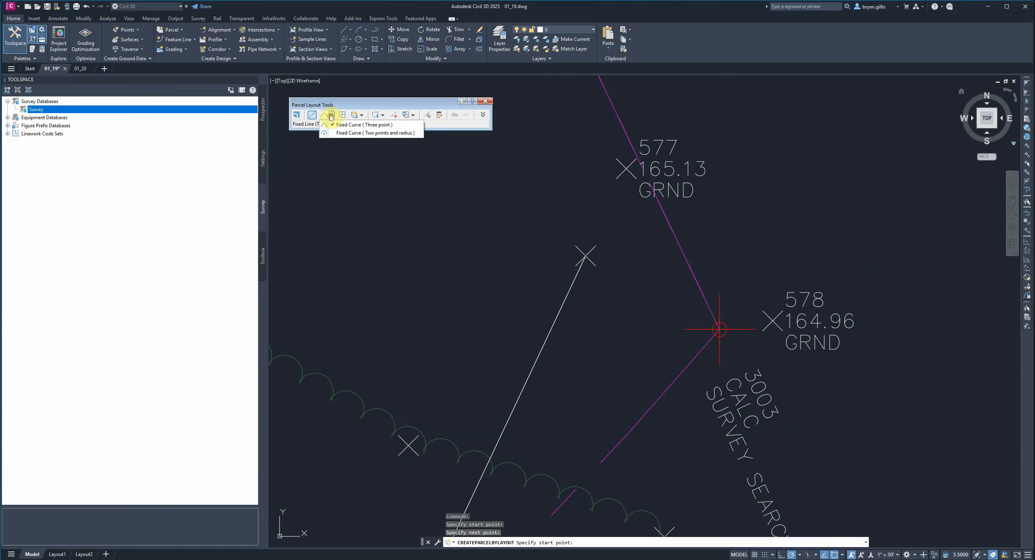
left_click(380, 127)
scroll(729, 437, "down", 5)
scroll(727, 411, "up", 7)
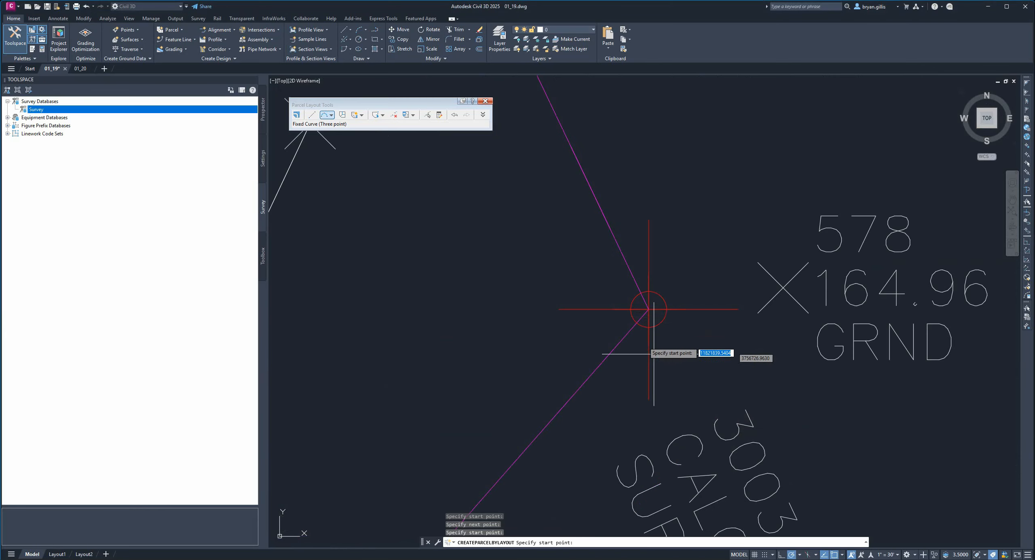
left_click(649, 310)
scroll(744, 346, "down", 9)
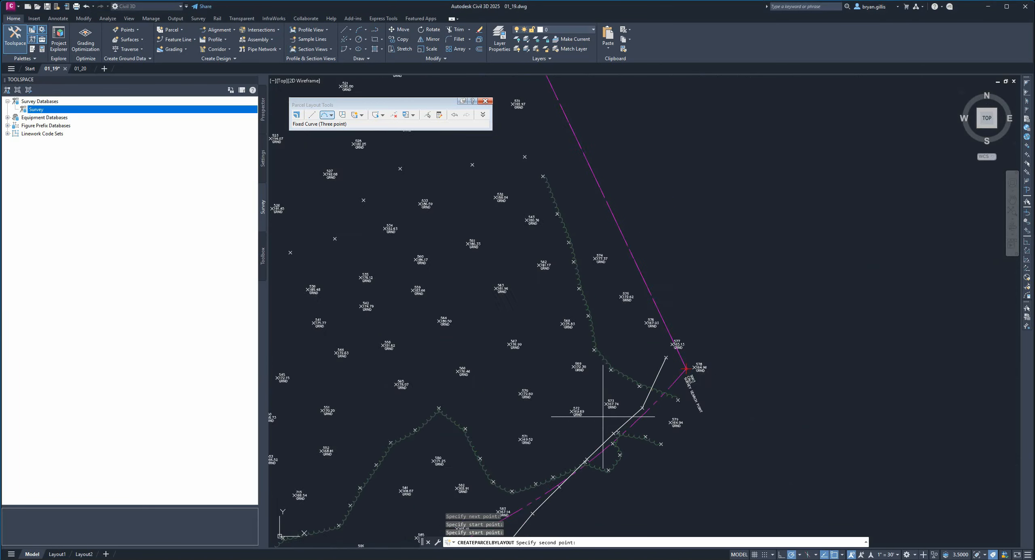
middle_click_drag(603, 416, 841, 223)
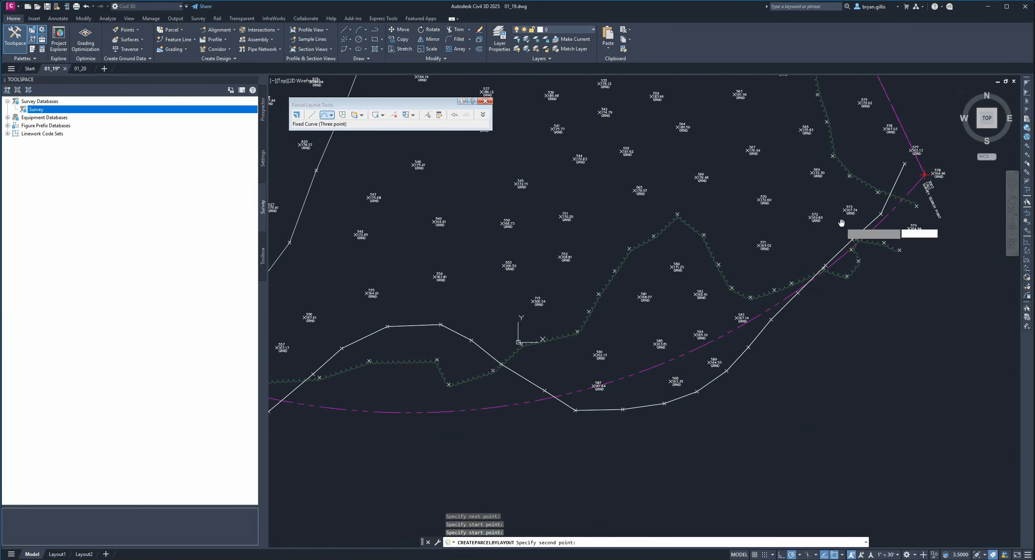
left_click(627, 374)
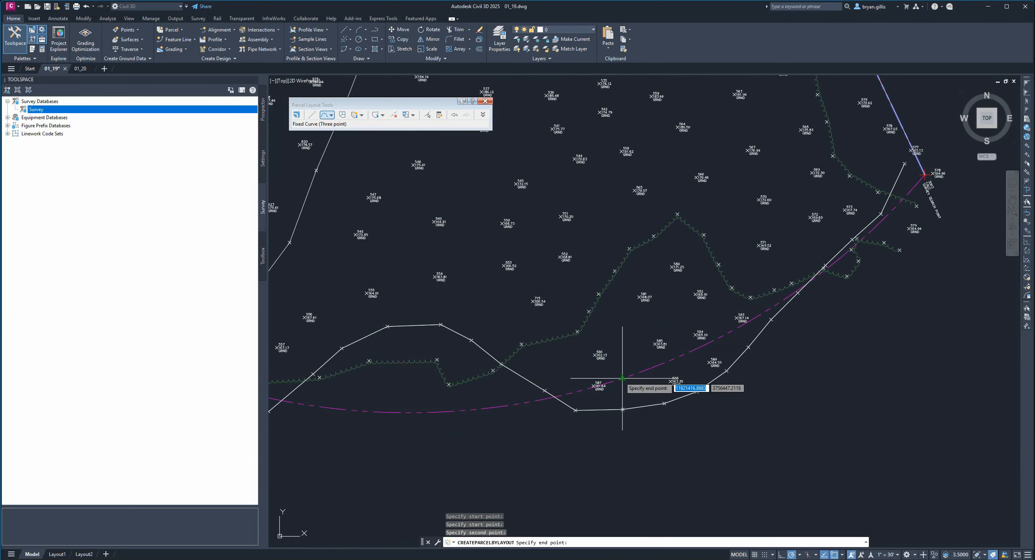
middle_click_drag(426, 376, 889, 340)
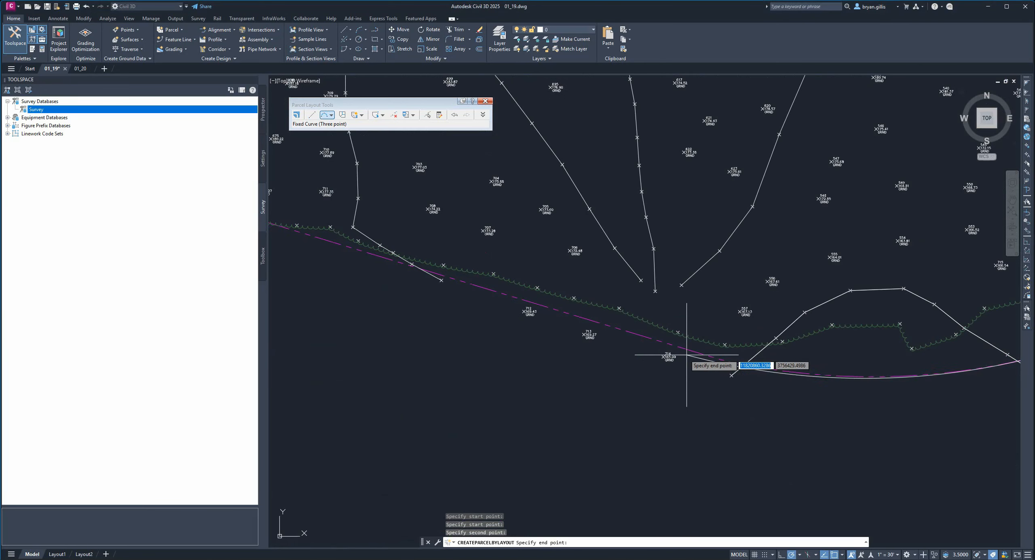
left_click(719, 359)
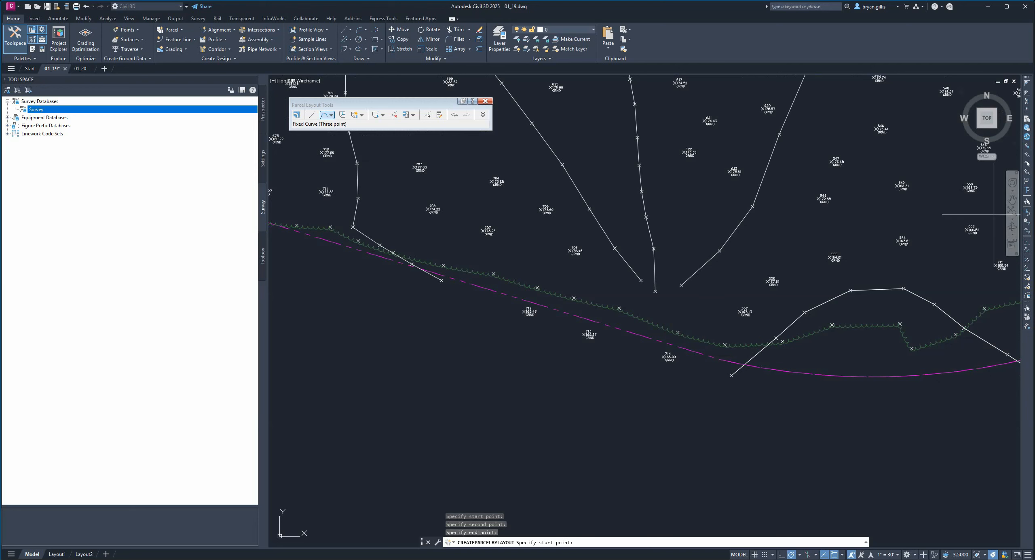
- Draw a fixed two-point line from the western end of the southern curve to survey search point 3004
left_click(311, 114)
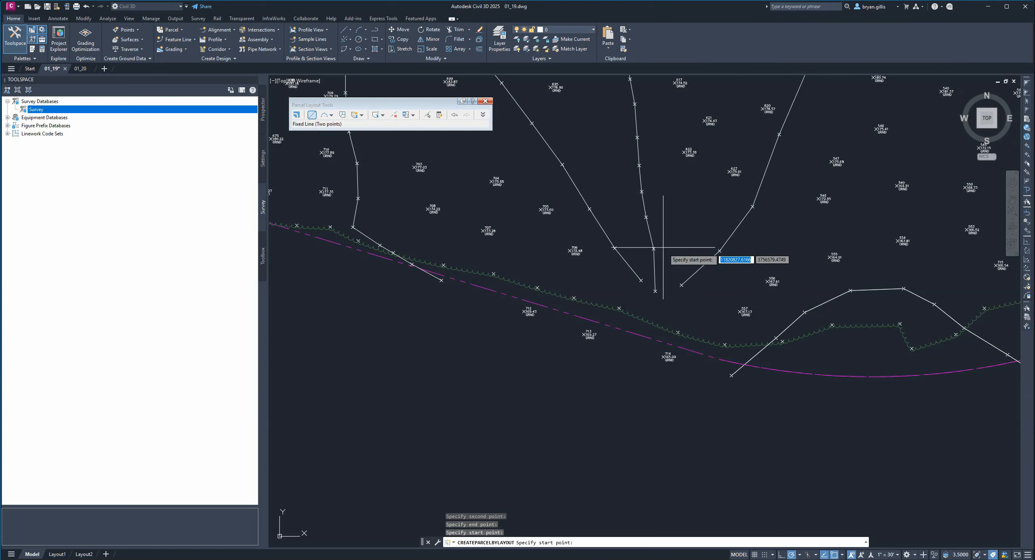
left_click(721, 360)
scroll(460, 280, "up", 3)
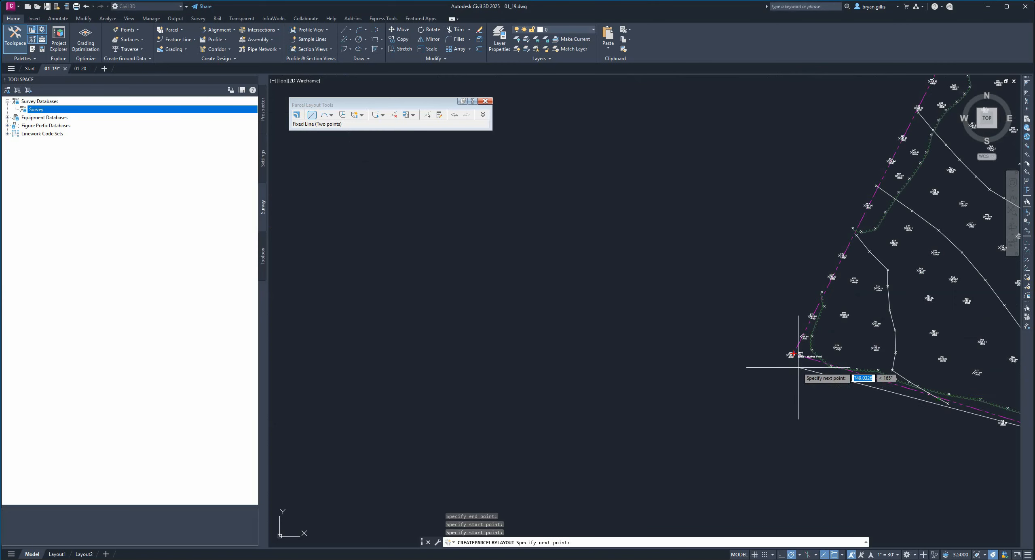
scroll(798, 343, "up", 5)
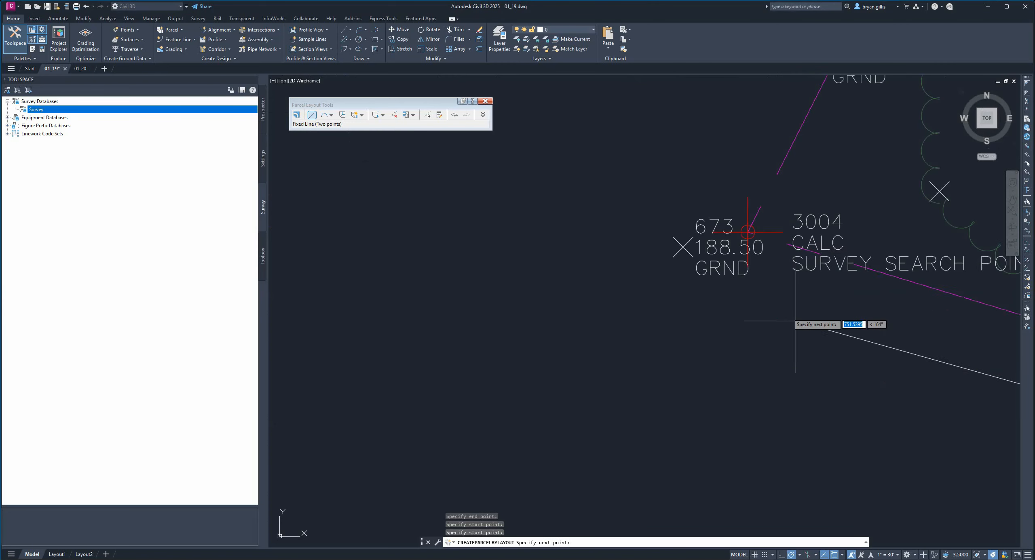
left_click(748, 233)
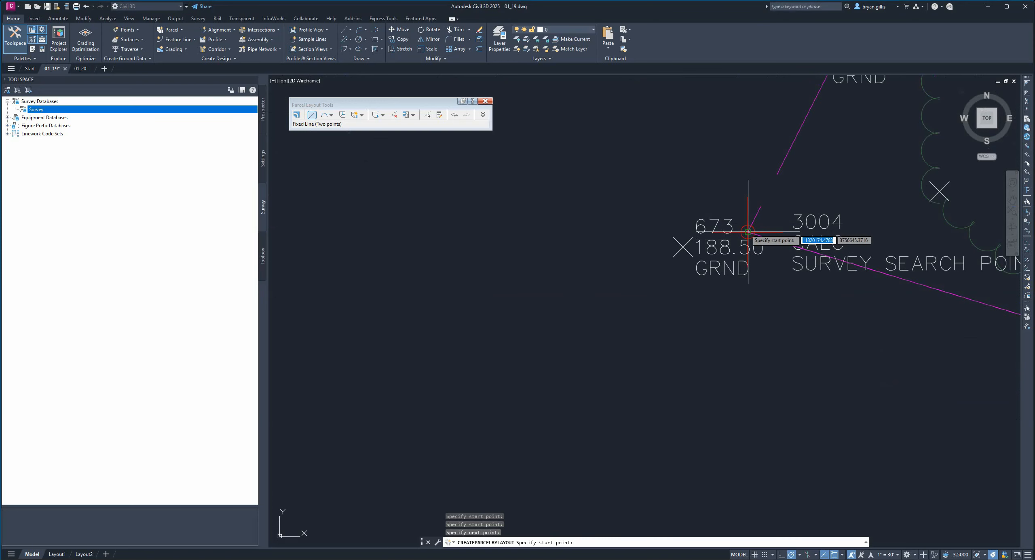
- Draw the western boundary as a fixed two-point line from point 3004 to the boundary corner at point 3001
left_click(748, 232)
scroll(805, 226, "down", 8)
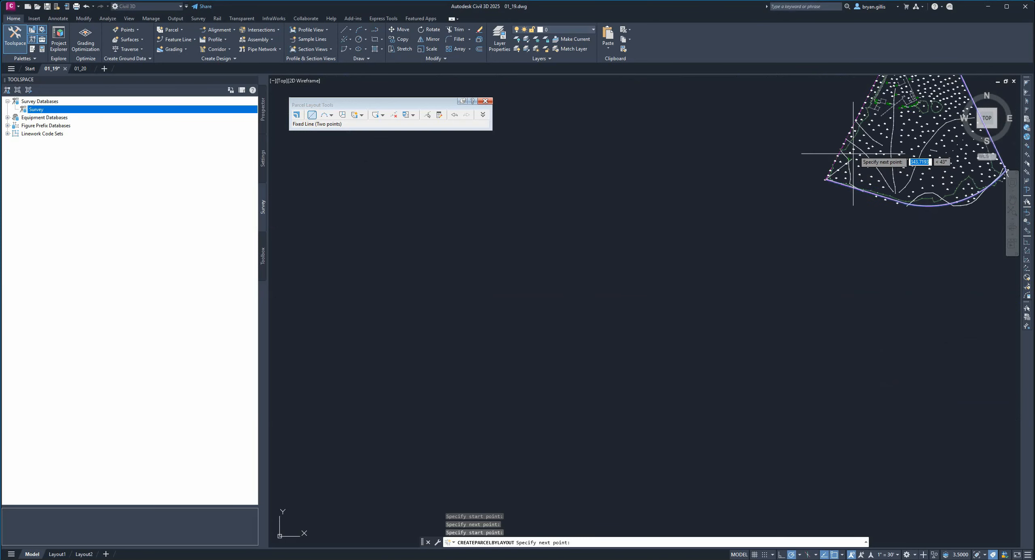
middle_click_drag(855, 162, 796, 304)
scroll(791, 264, "up", 10)
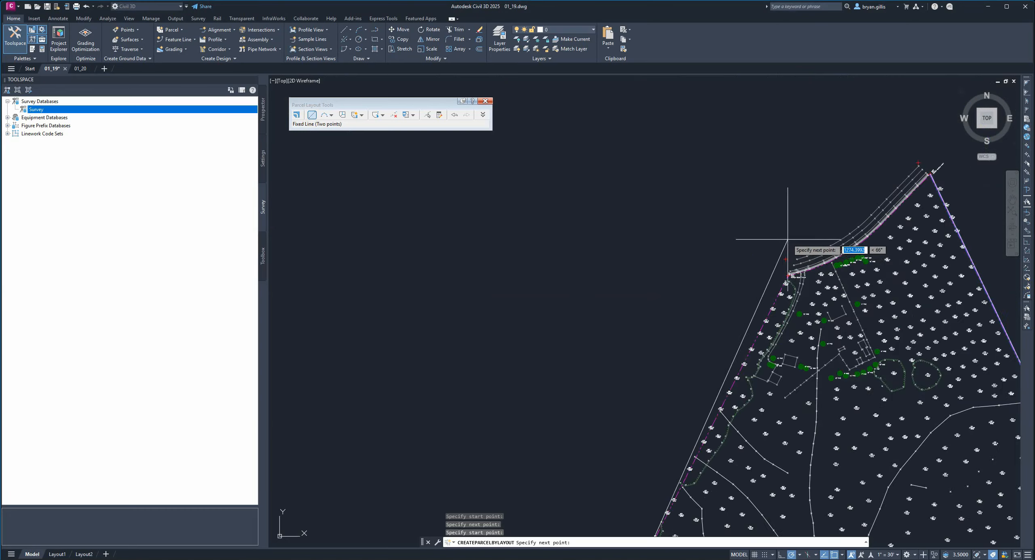
scroll(763, 404, "up", 10)
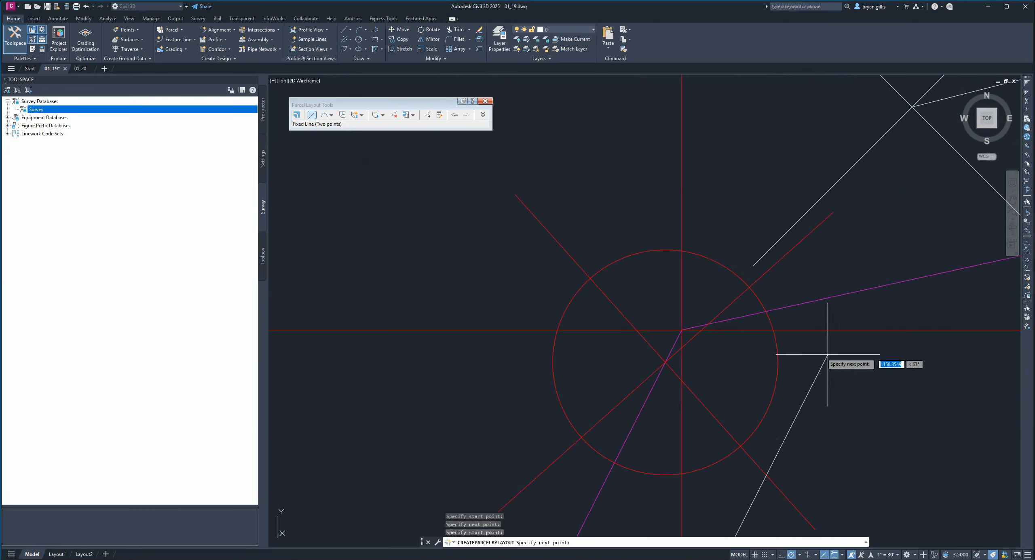
left_click(684, 330)
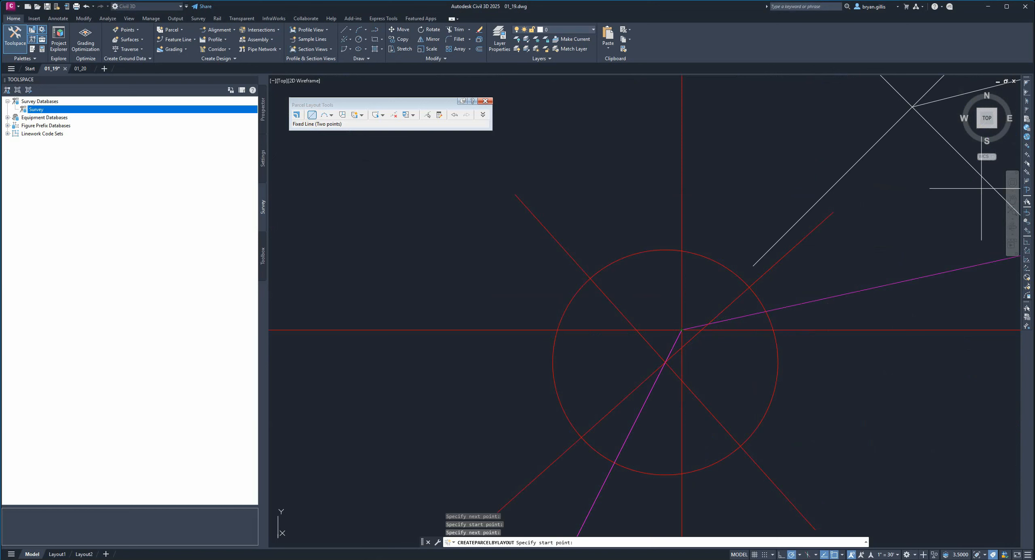
- Draw a fixed three-point curve from the corner at point 3001 along the boundary arc beside the road, ending where the arc ends
left_click(323, 115)
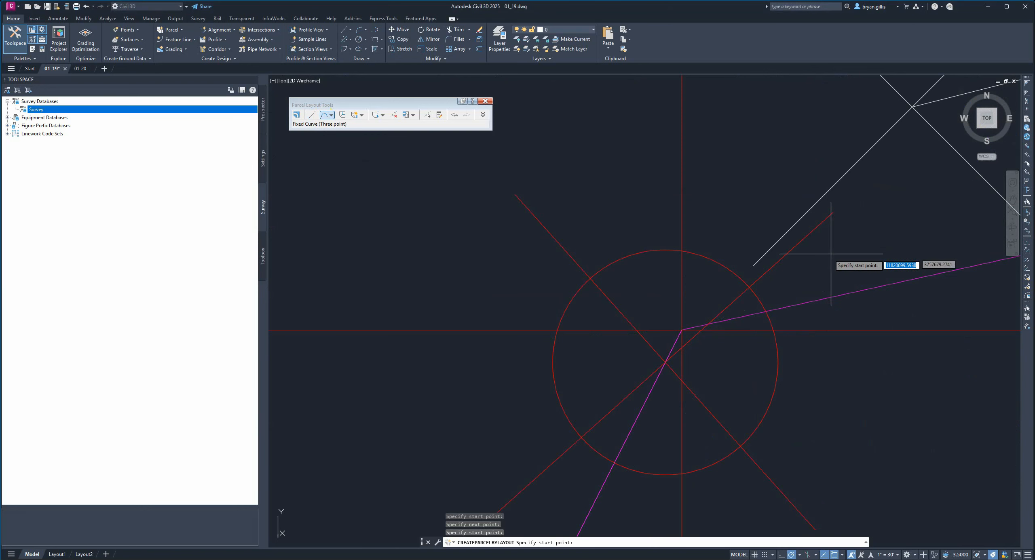
left_click(682, 330)
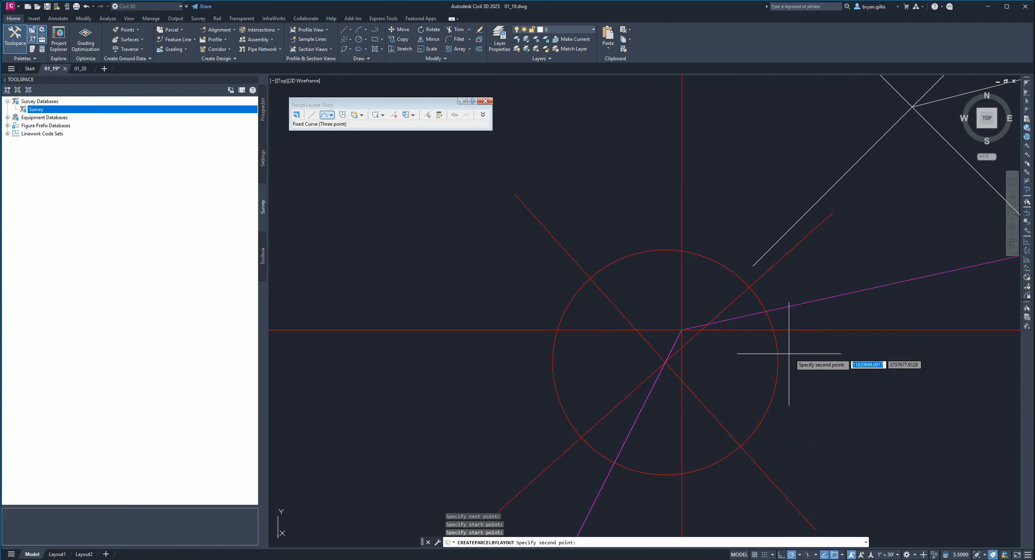
scroll(788, 421, "down", 5)
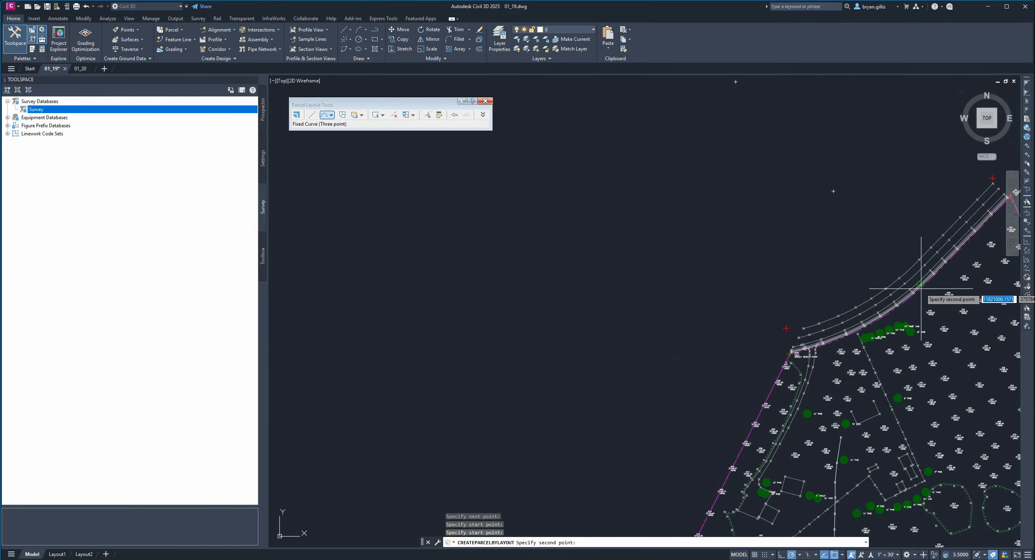
scroll(925, 285, "up", 5)
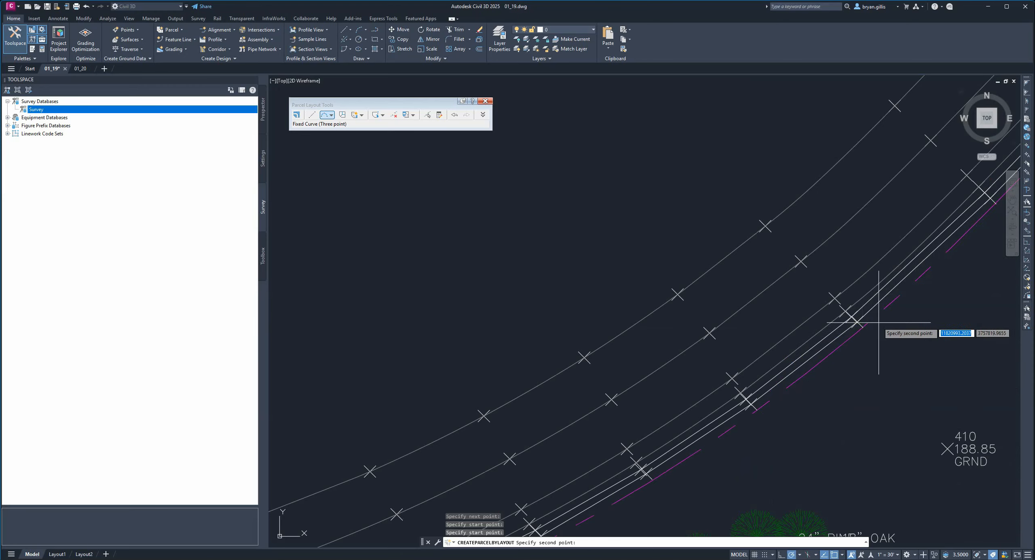
scroll(930, 347, "down", 4)
mouse_move(930, 347)
middle_mouse_down()
mouse_move(913, 326)
mouse_move(680, 364)
middle_mouse_up()
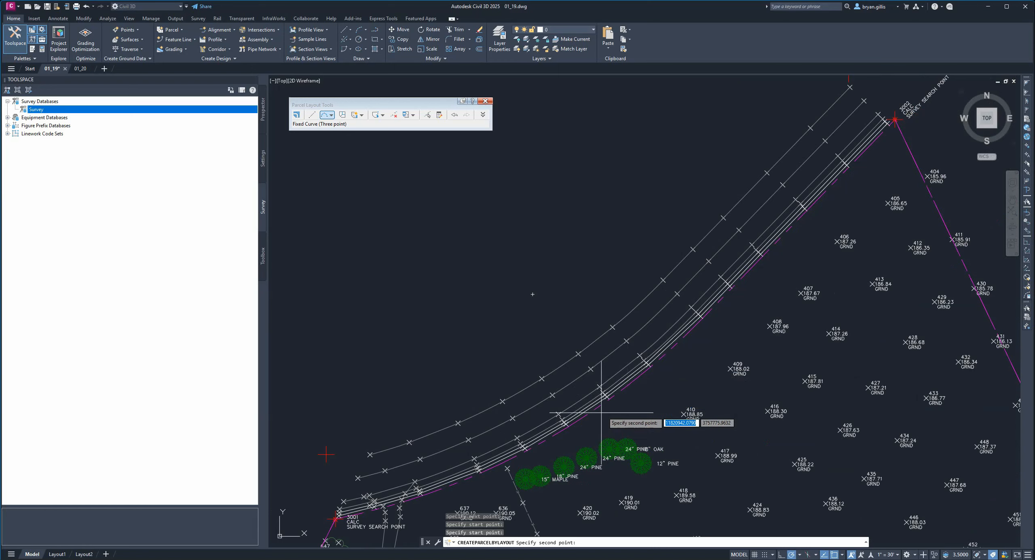
left_click(535, 447)
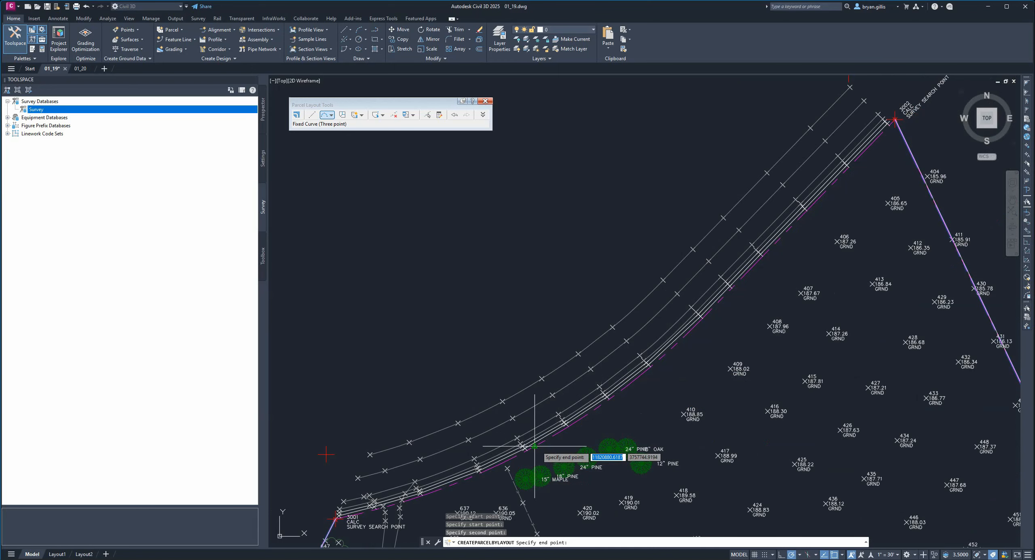
left_click(708, 315)
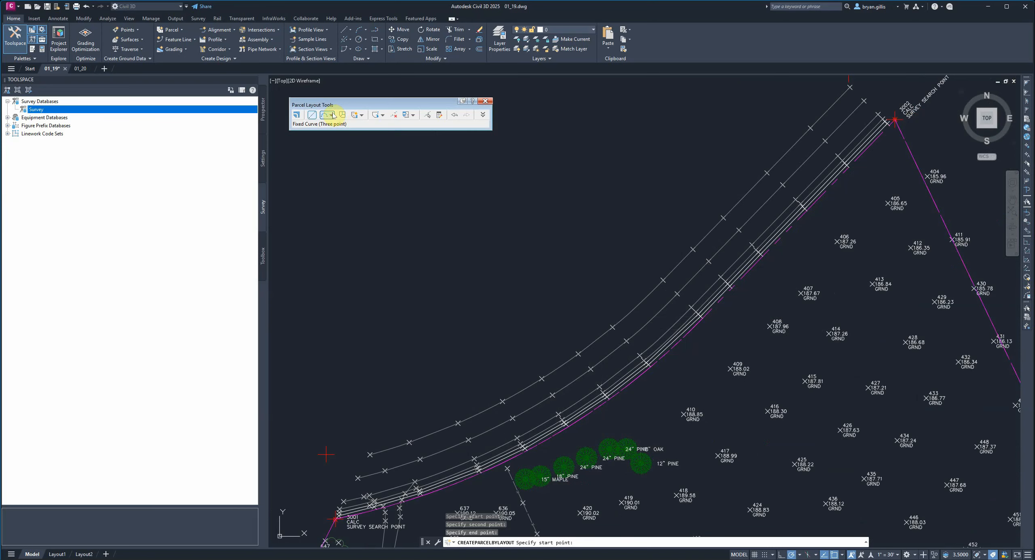
- Draw a fixed two-point line from the end of the roadside curve to survey search point 3002, closing the parcel boundary
left_click(312, 115)
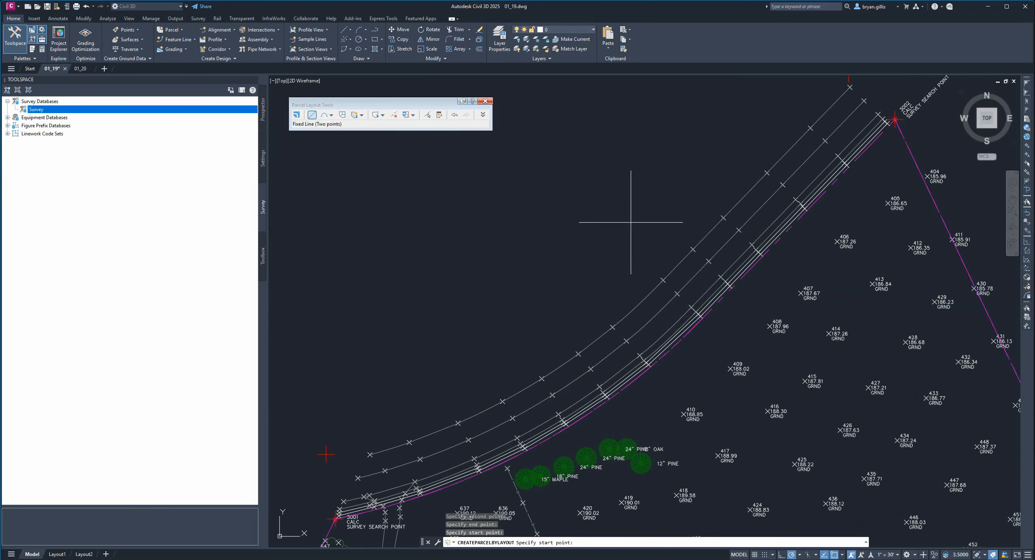
left_click(703, 318)
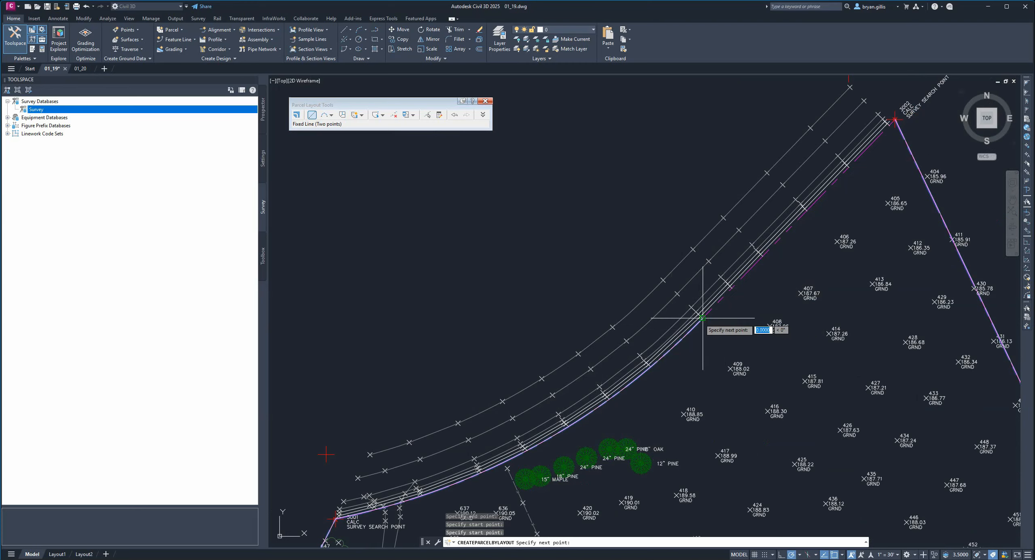
scroll(894, 120, "up", 4)
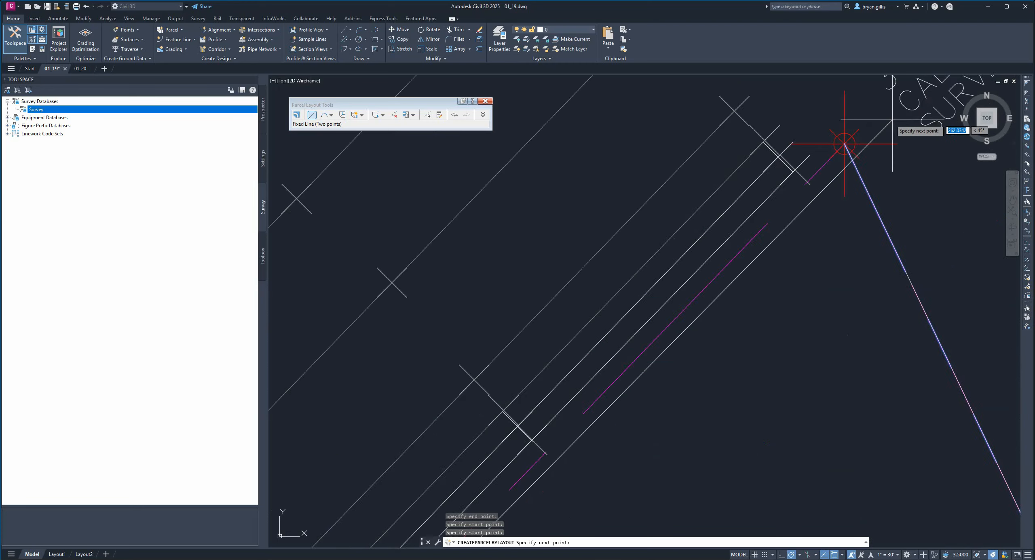
scroll(893, 120, "up", 6)
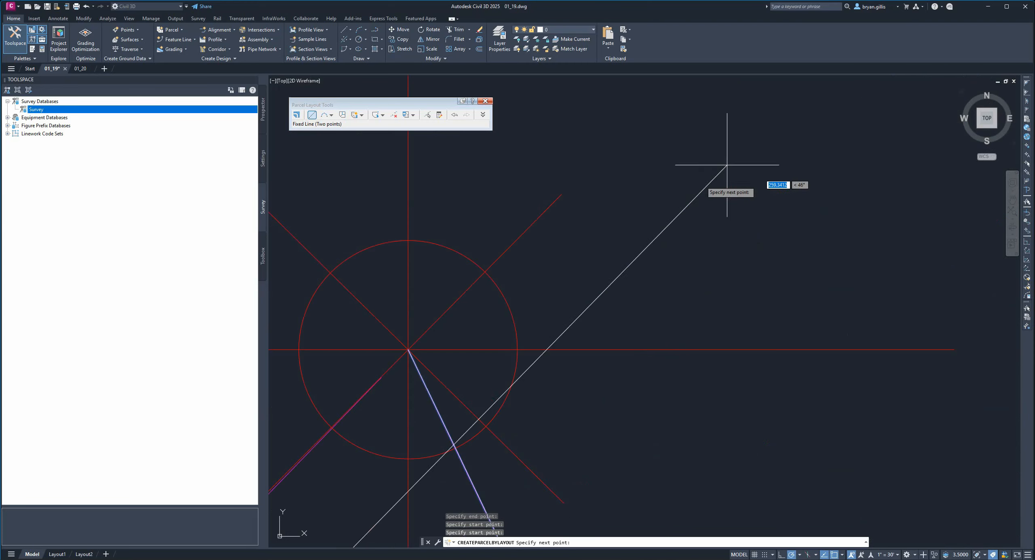
left_click(408, 349)
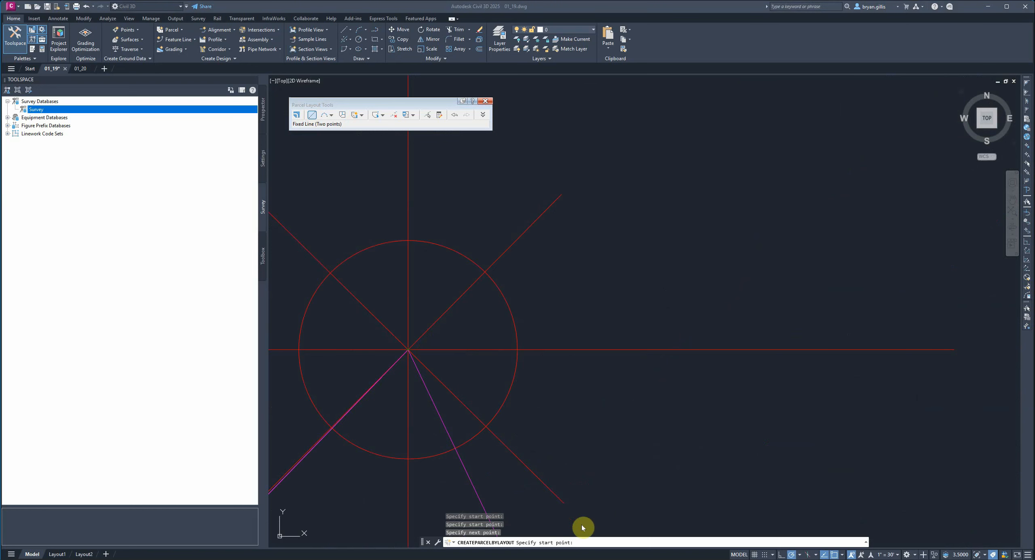
left_click(586, 540)
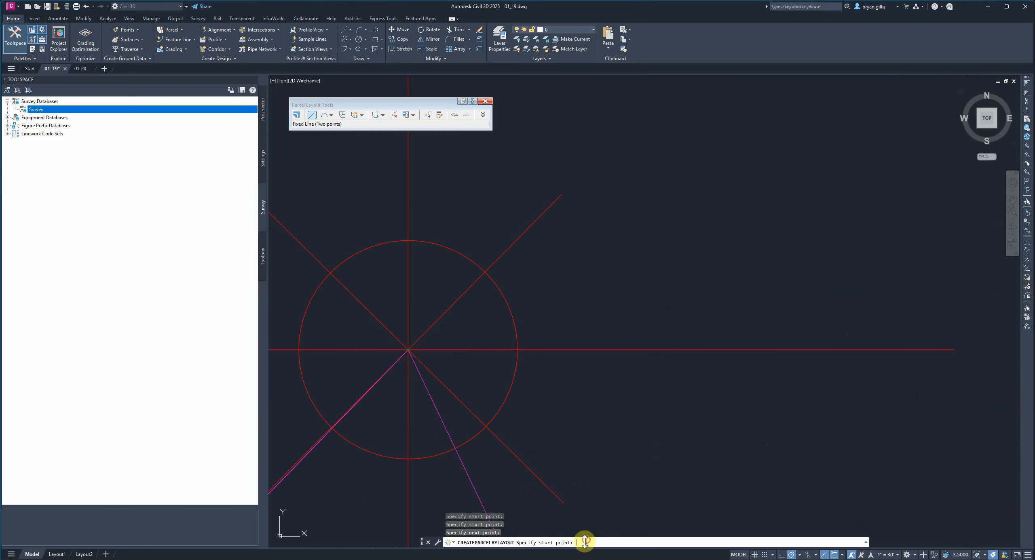
right_click(654, 307)
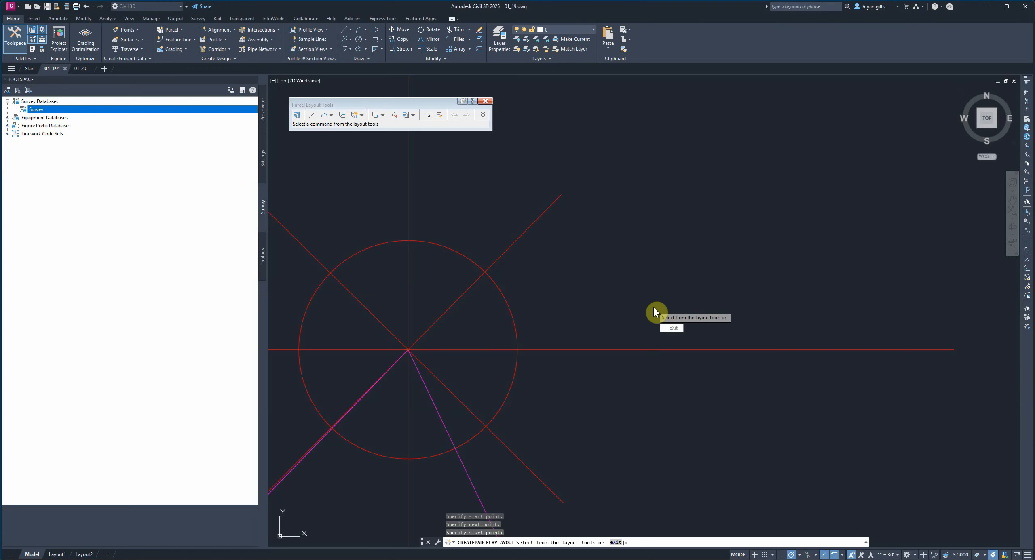
- Exit the parcel layout tools and examine the finished boundary parcel and its area label around the whole site
scroll(653, 307, "down", 10)
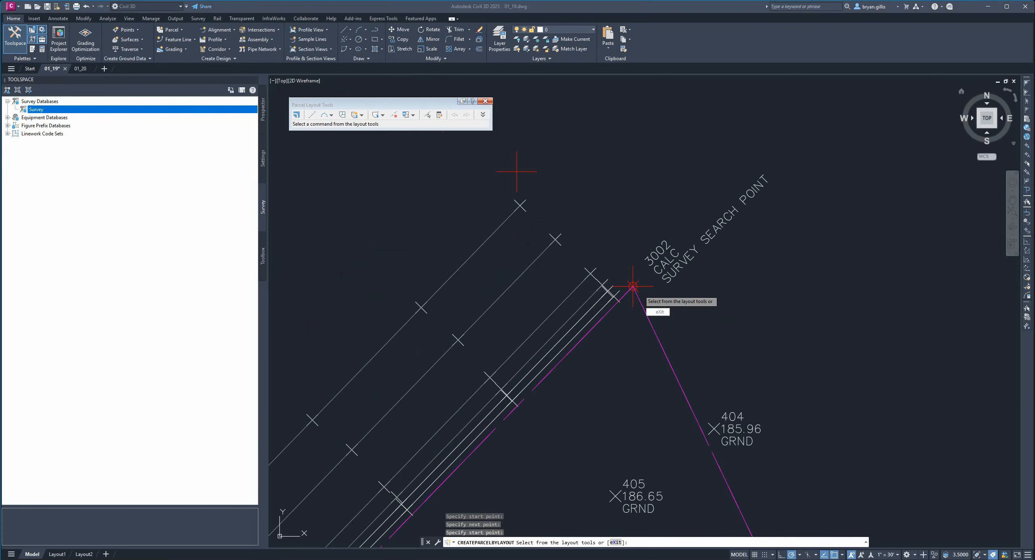
scroll(886, 356, "down", 4)
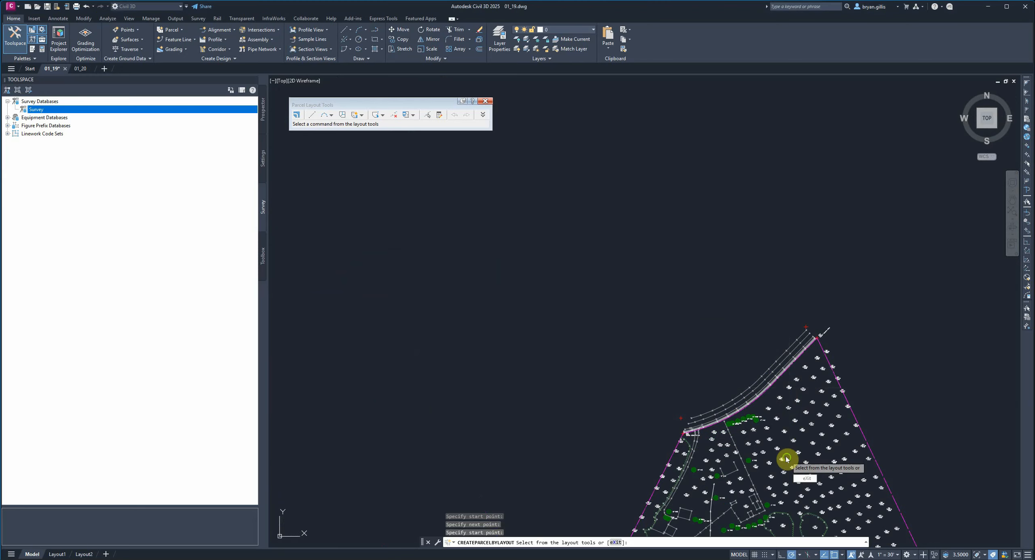
mouse_move(779, 431)
middle_mouse_down()
mouse_move(764, 359)
mouse_move(816, 163)
middle_mouse_up()
scroll(822, 358, "up", 5)
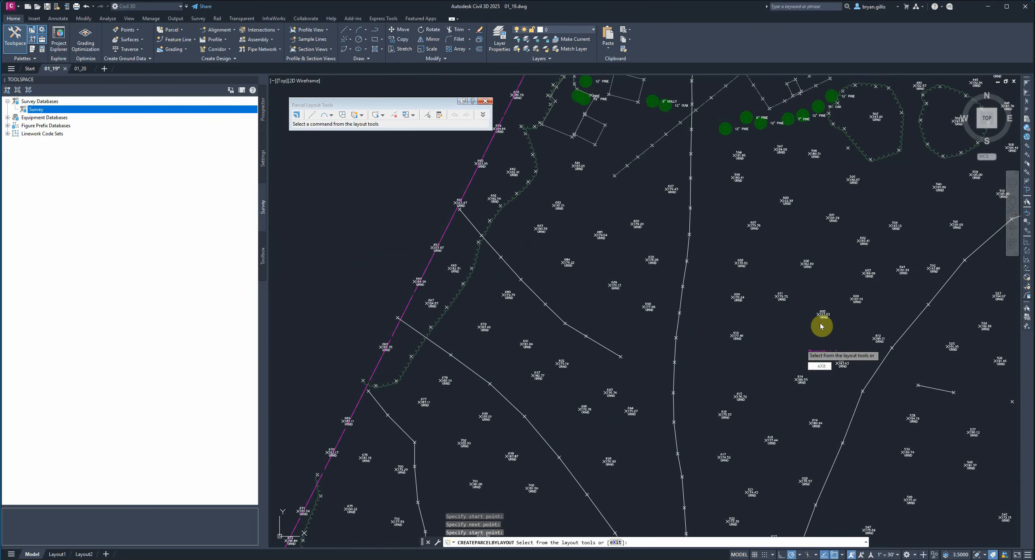
key("Escape")
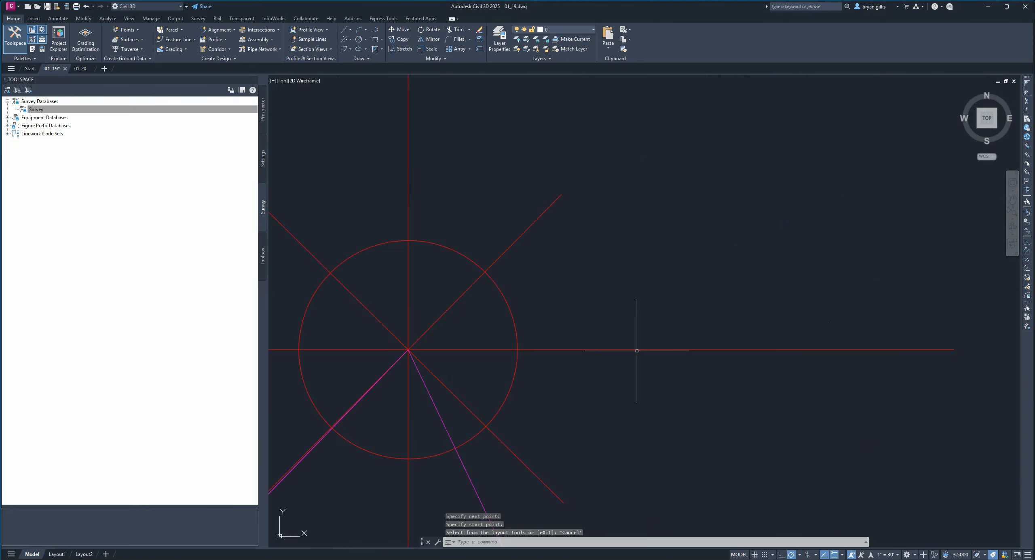
scroll(647, 376, "down", 4)
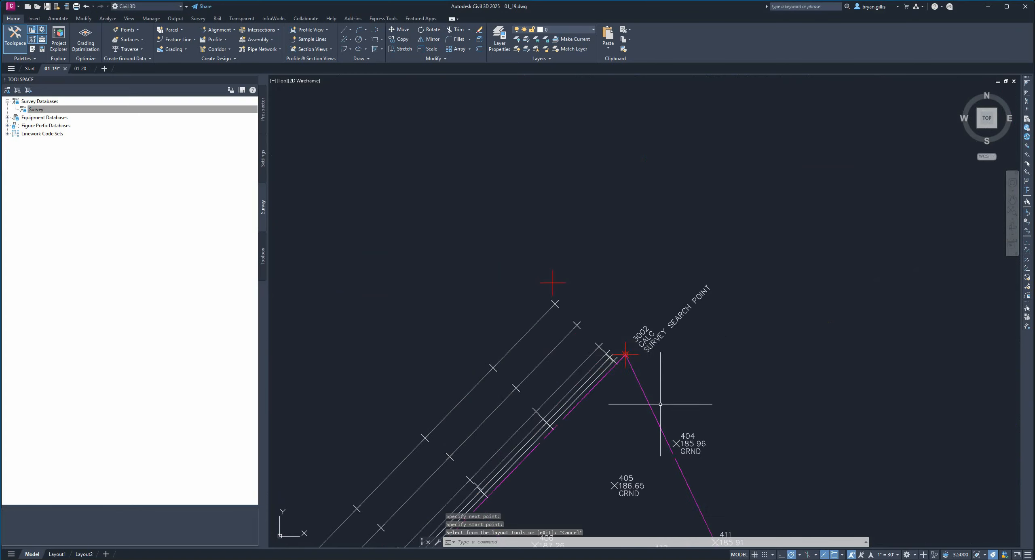
scroll(793, 295, "down", 6)
middle_click_drag(684, 432, 756, 307)
mouse_move(732, 485)
middle_mouse_down()
mouse_move(783, 340)
mouse_move(723, 355)
middle_mouse_up()
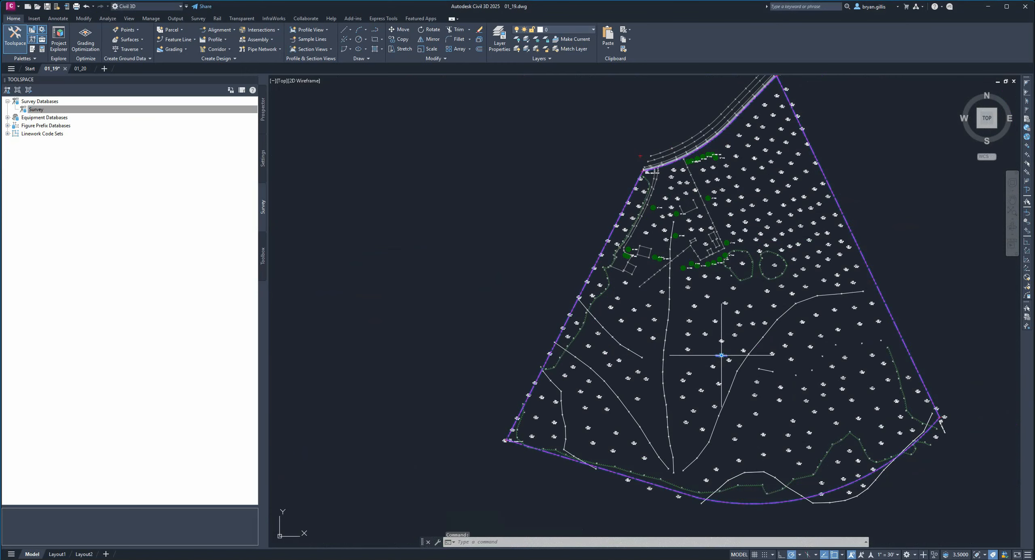
left_click(722, 356)
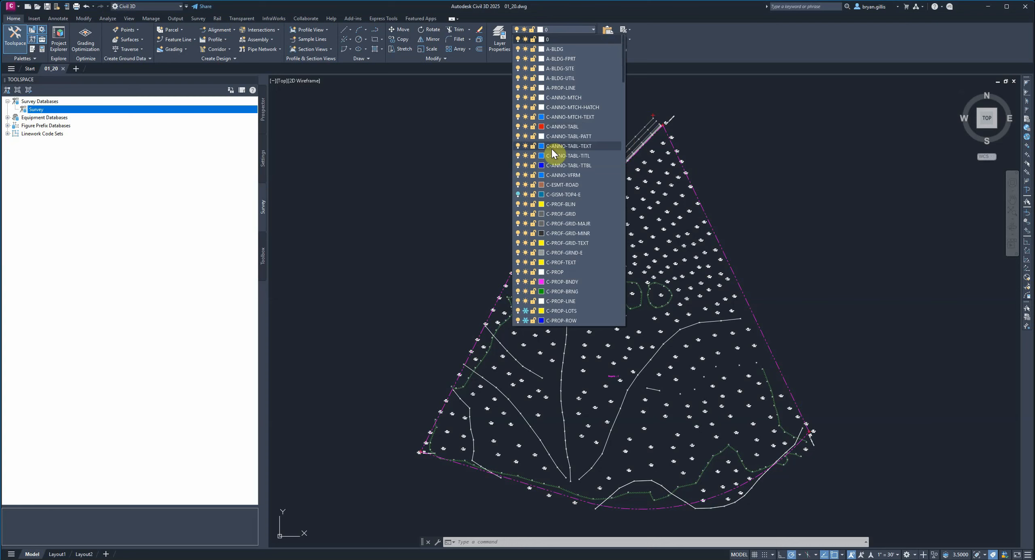
- Thaw the layers C-PROP-LOTS and C-PROP-ROW in drawing 01_20
scroll(550, 202, "down", 1)
scroll(592, 234, "down", 2)
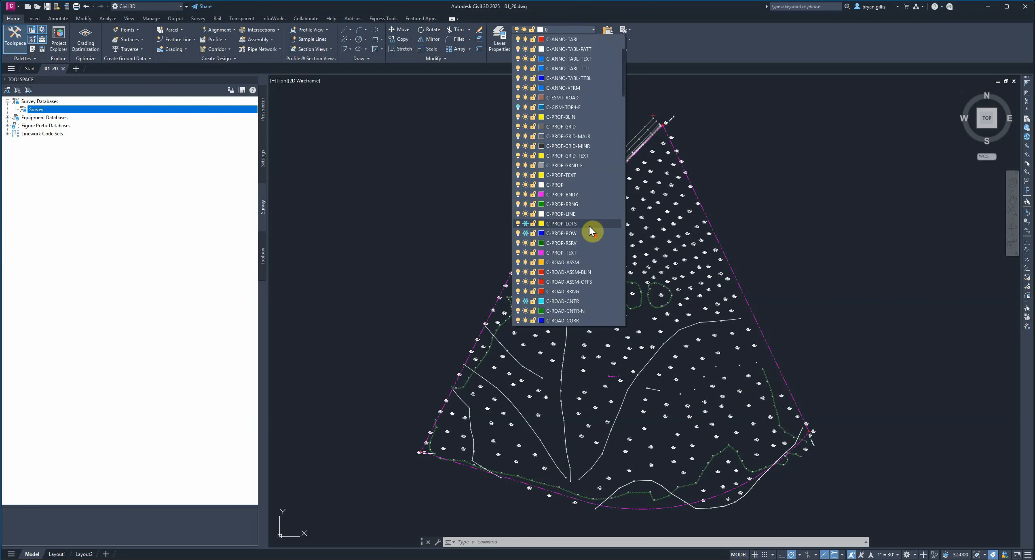
left_click(526, 224)
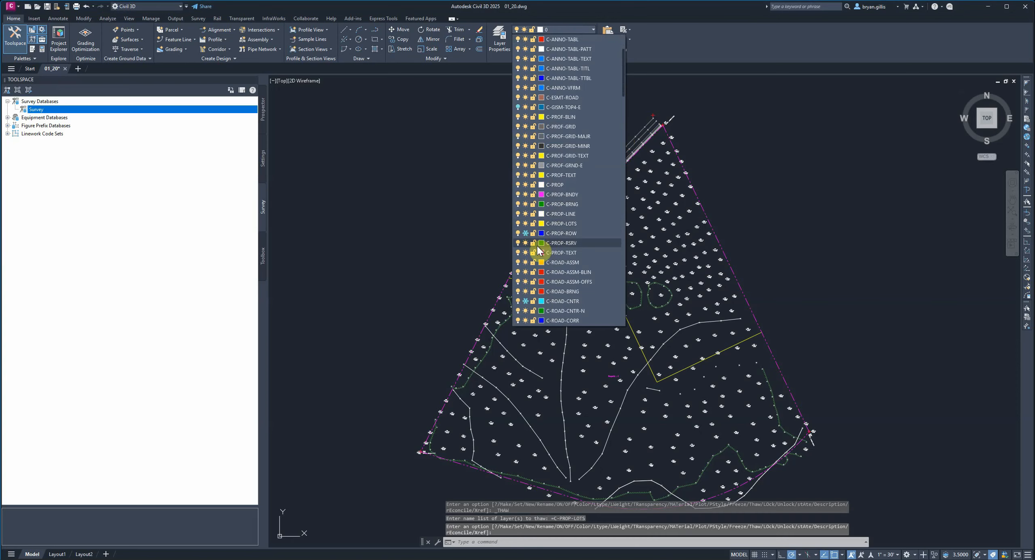
left_click(525, 234)
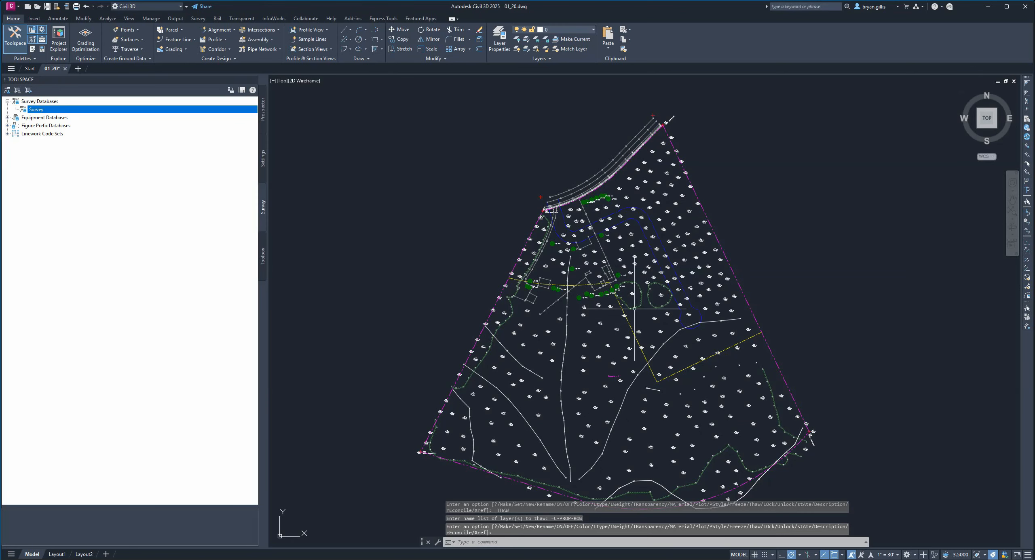
- Start Create Parcel from Objects and select the blue right-of-way polyline and the yellow lot polyline for conversion
scroll(632, 238, "up", 2)
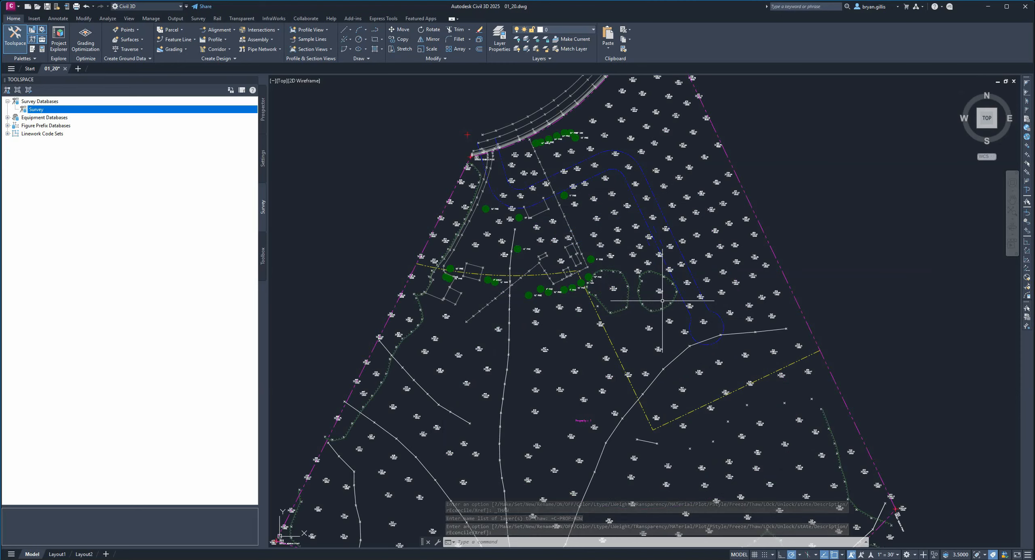
scroll(659, 297, "up", 3)
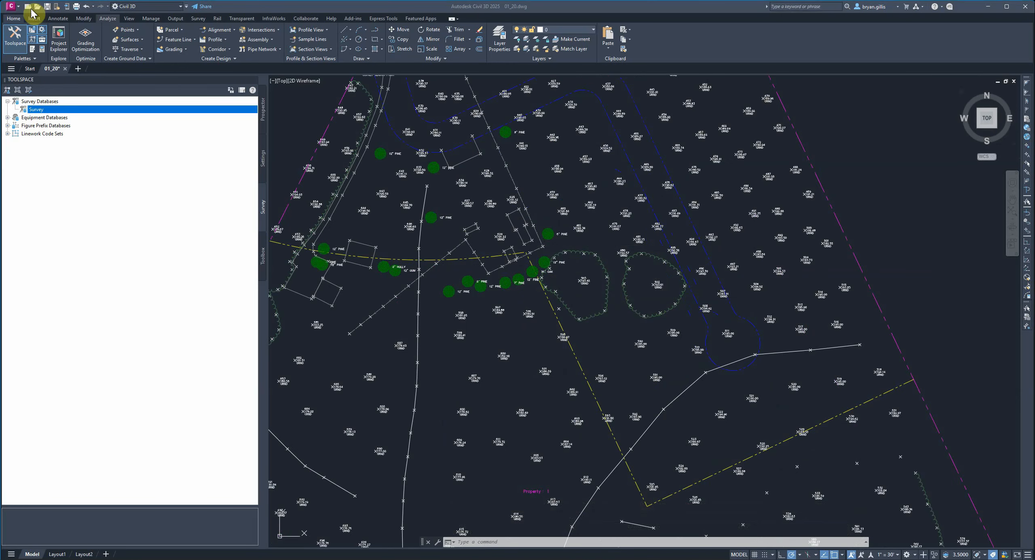
left_click(182, 32)
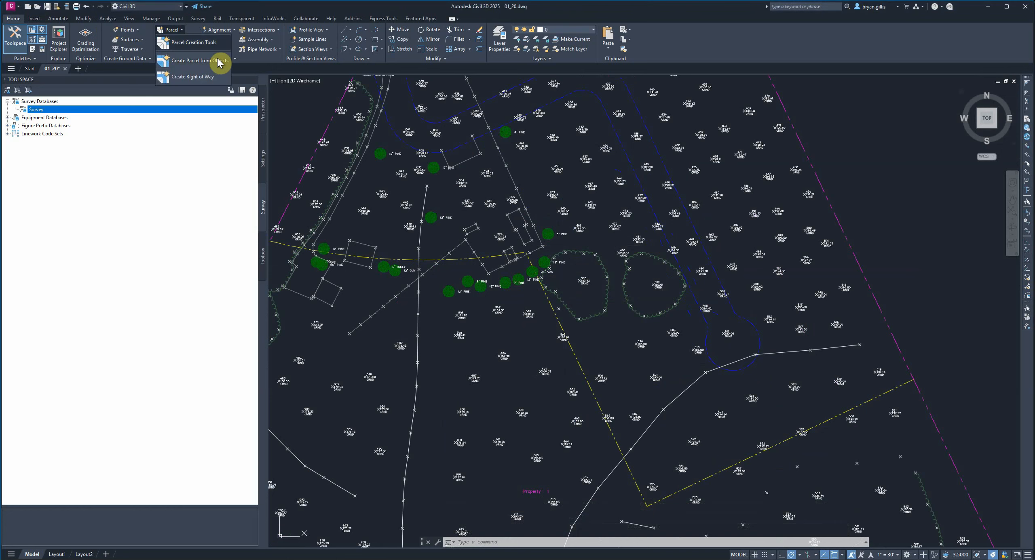
left_click(192, 67)
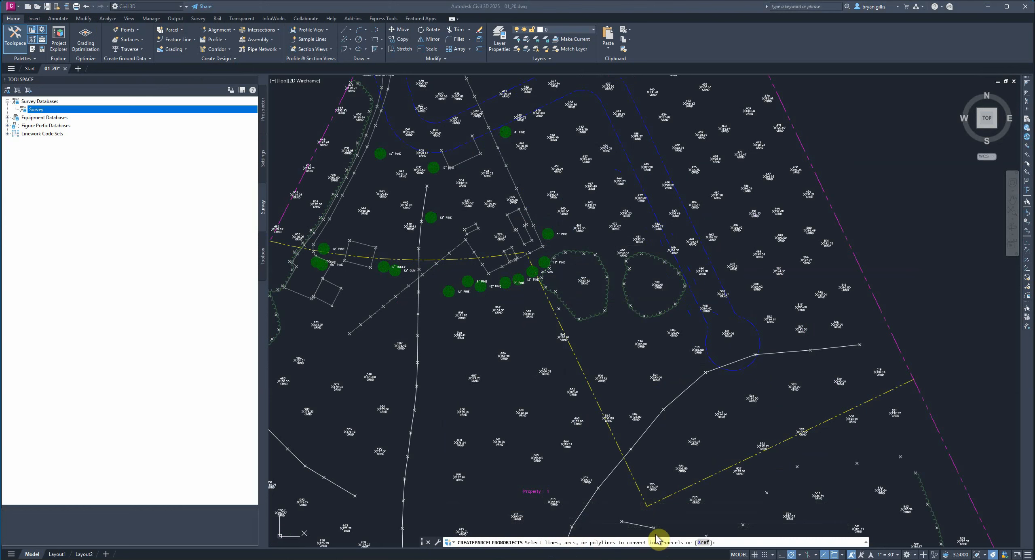
left_click(682, 199)
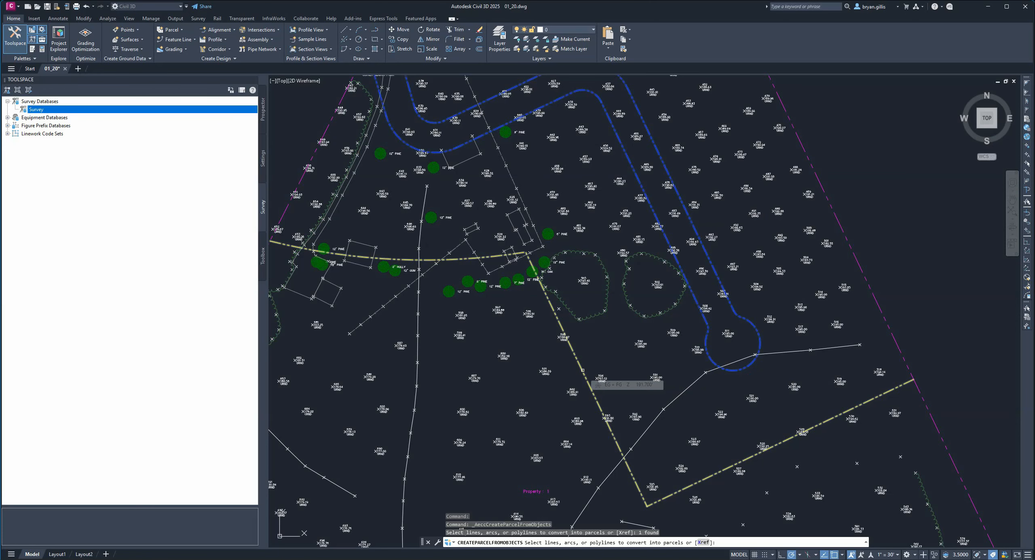
left_click(583, 370)
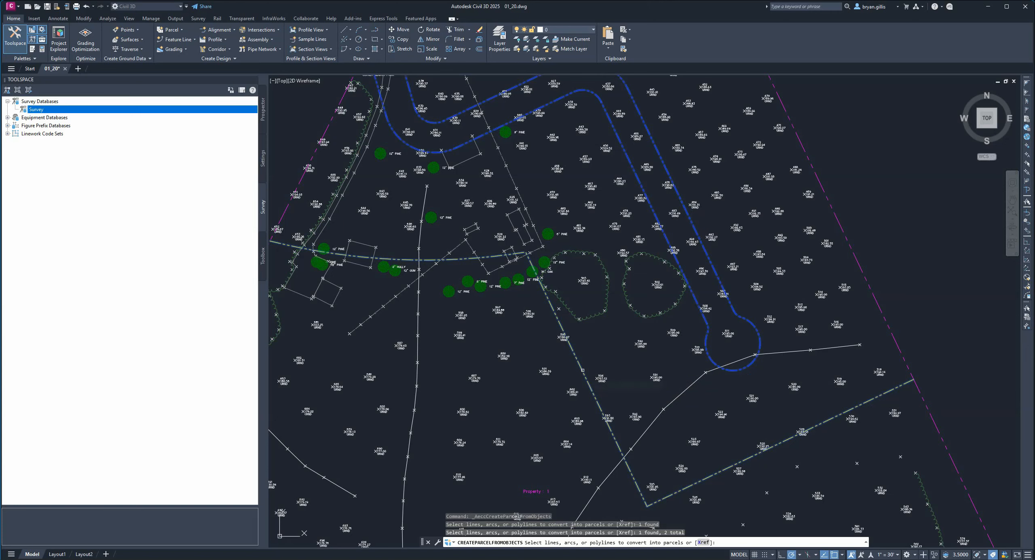
key("Return")
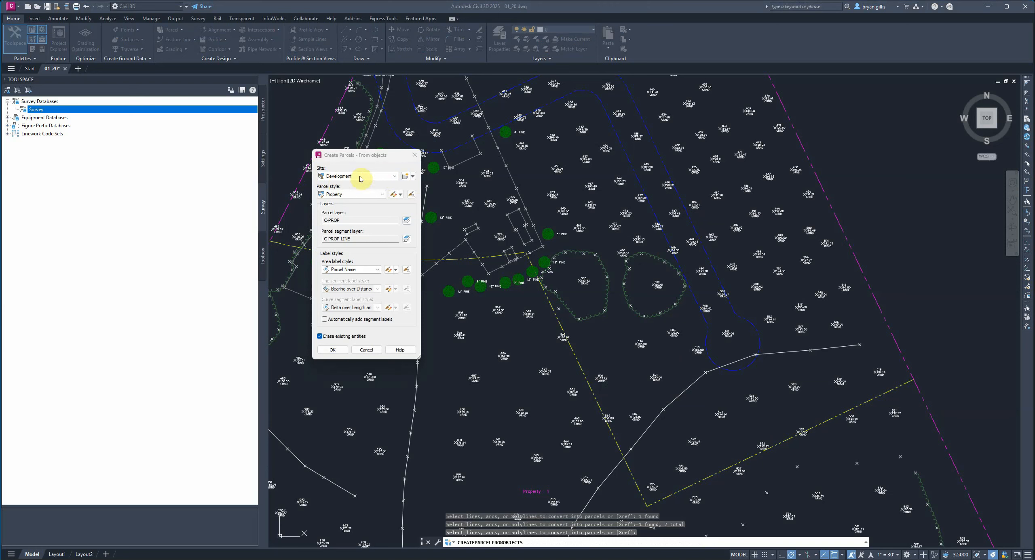
- Create the parcels in the Development site with the Property parcel style and Parcel Name area label, erasing the existing entities
left_click(394, 176)
left_click(372, 183)
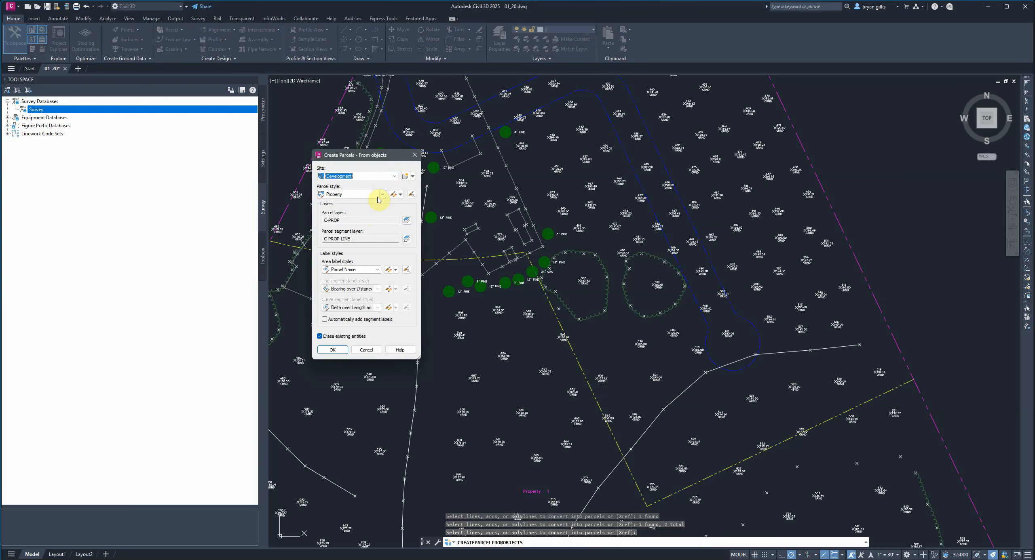
left_click(382, 195)
left_click(381, 196)
left_click(382, 196)
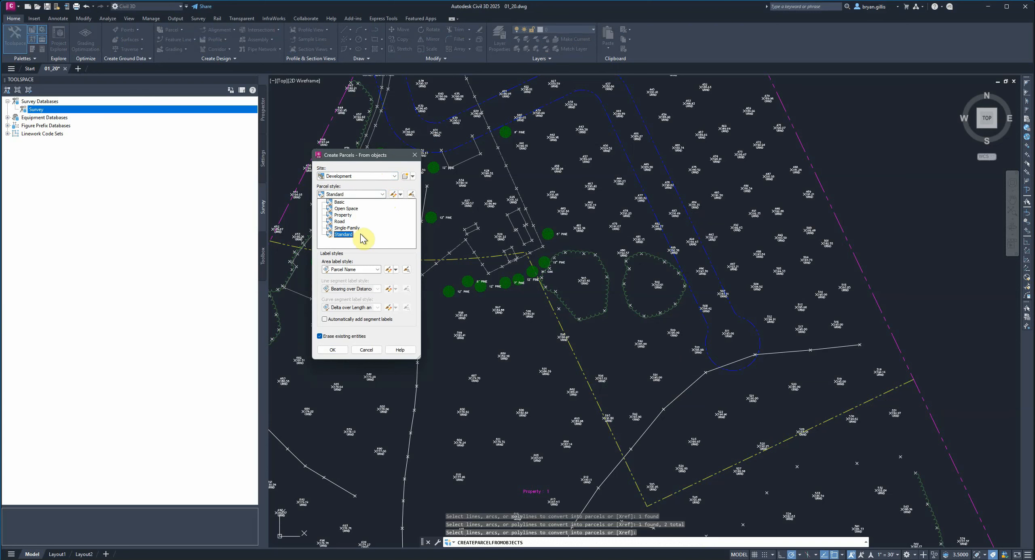
left_click(391, 189)
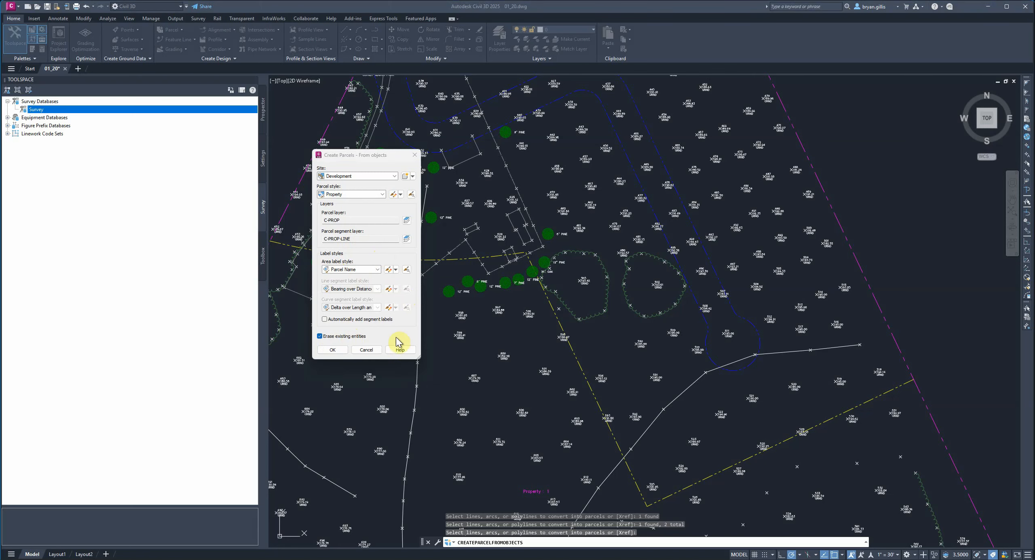
left_click(330, 350)
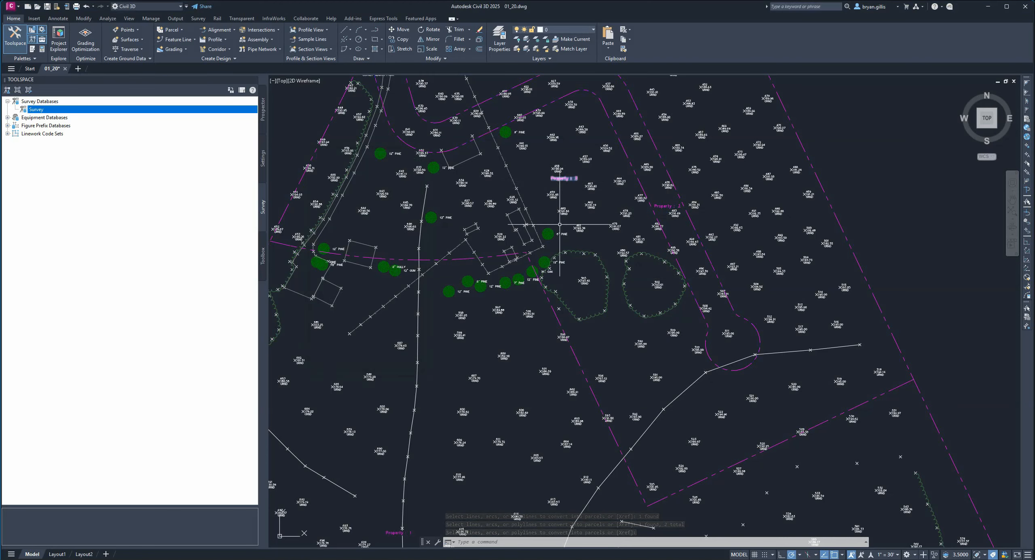
- Examine how the right-of-way and lot lines subdivide the Development site into separate labelled parcels
scroll(554, 329, "down", 2)
middle_click_drag(560, 370, 647, 367)
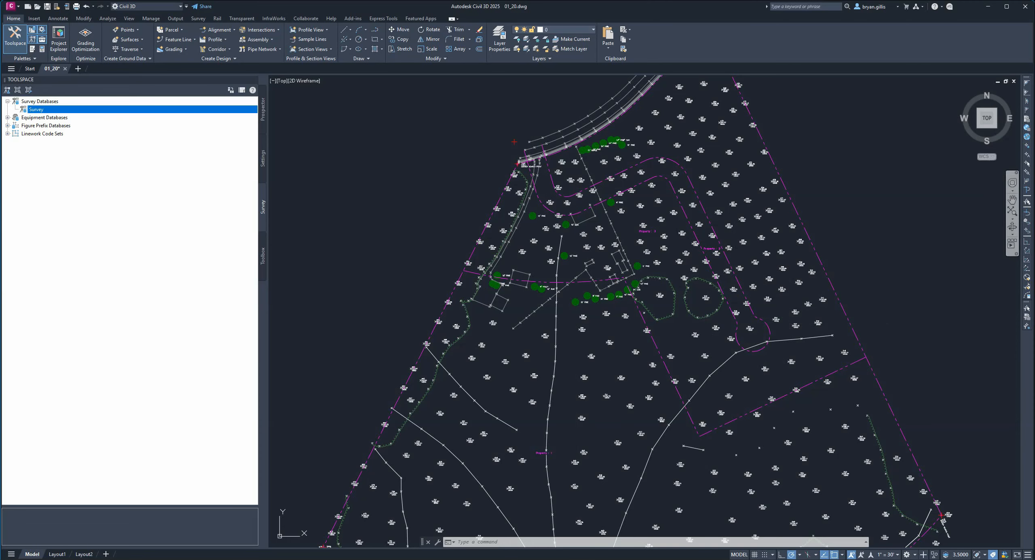
middle_click_drag(687, 406, 706, 280)
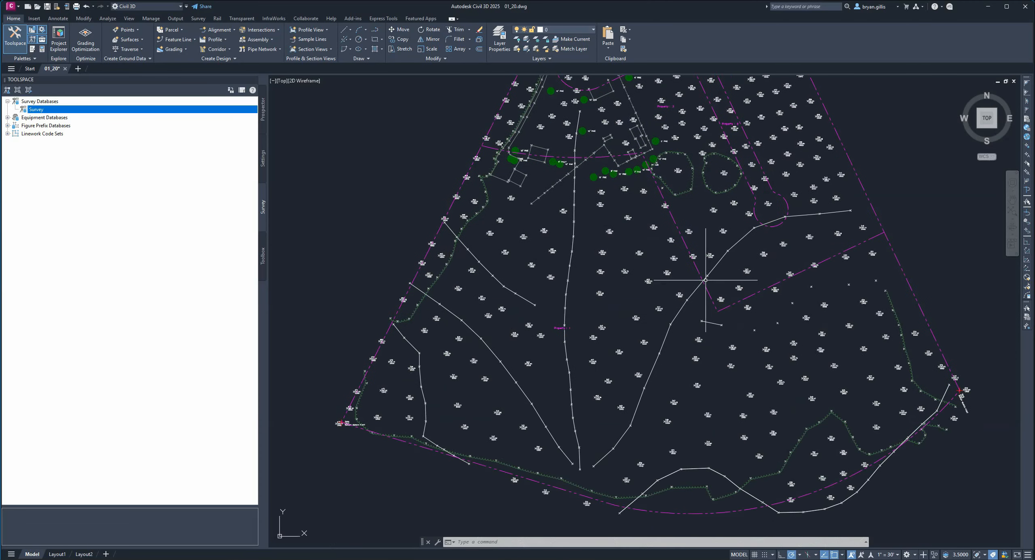
middle_click_drag(780, 258, 765, 327)
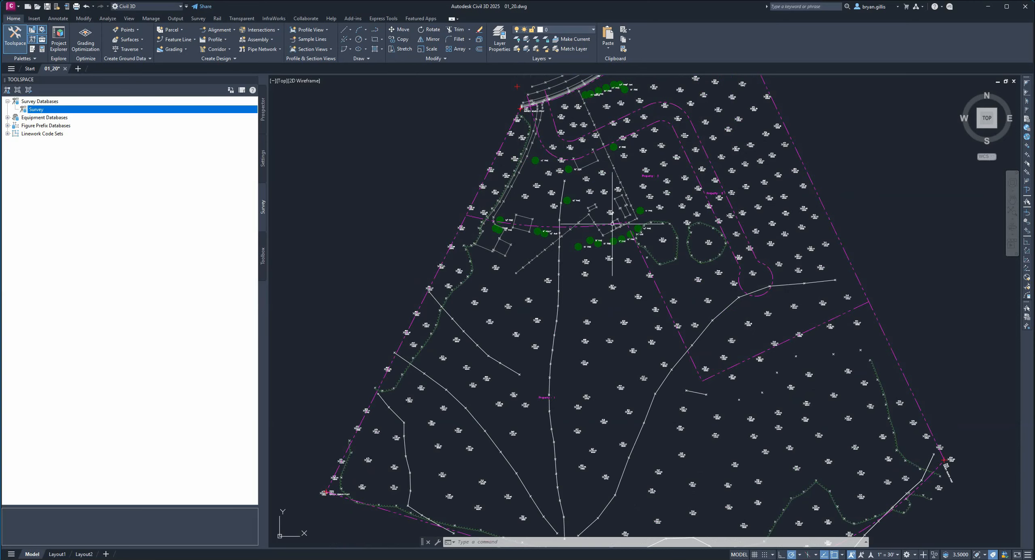
middle_click_drag(769, 130, 853, 224)
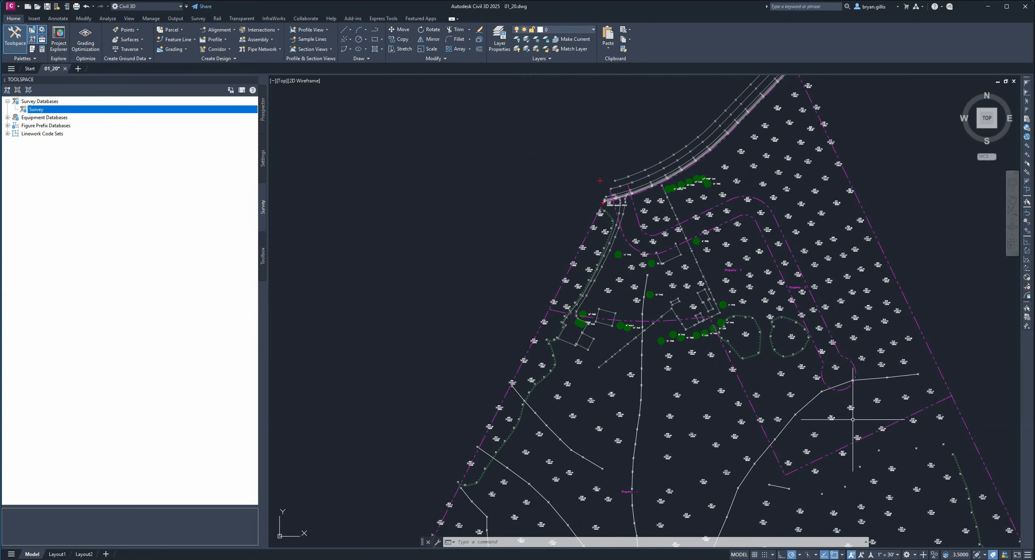
mouse_move(853, 420)
middle_mouse_down()
mouse_move(671, 373)
mouse_move(723, 362)
middle_mouse_up()
mouse_move(723, 361)
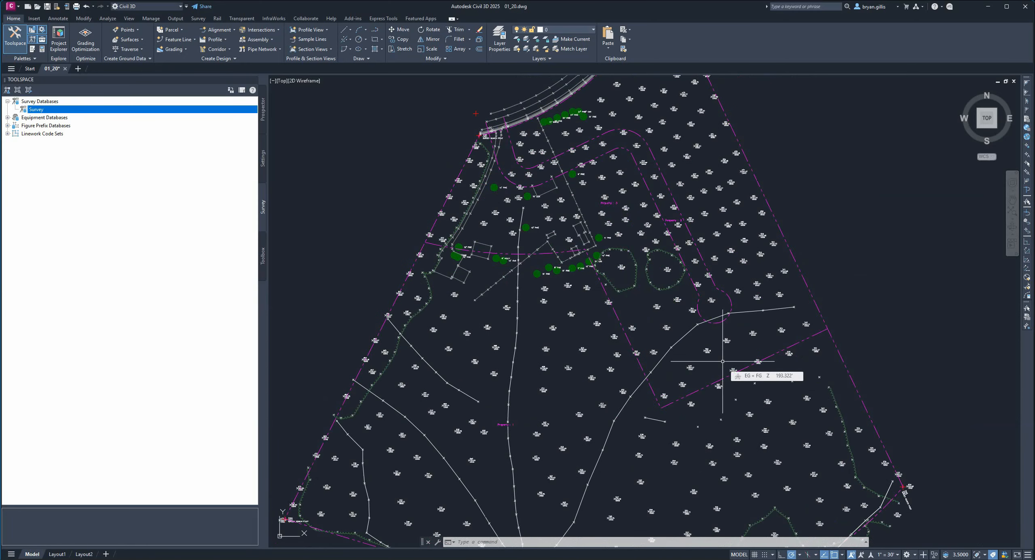